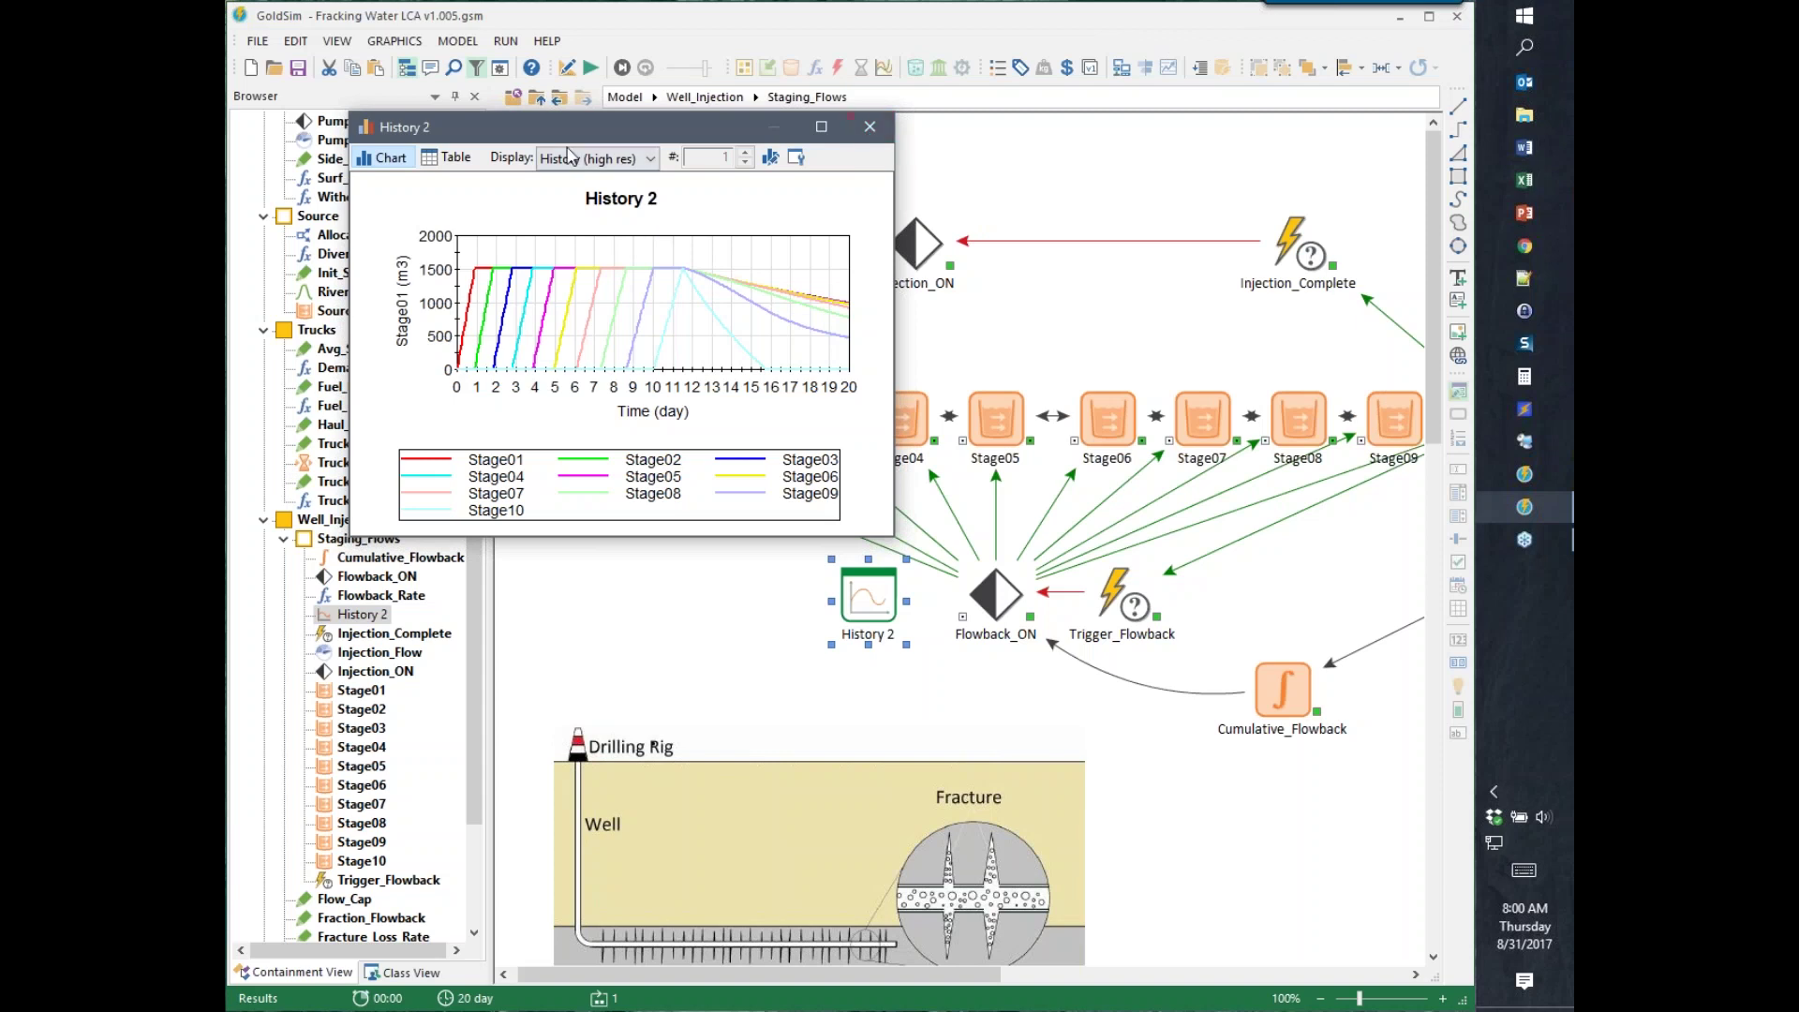
left_click_drag(554, 123, 602, 140)
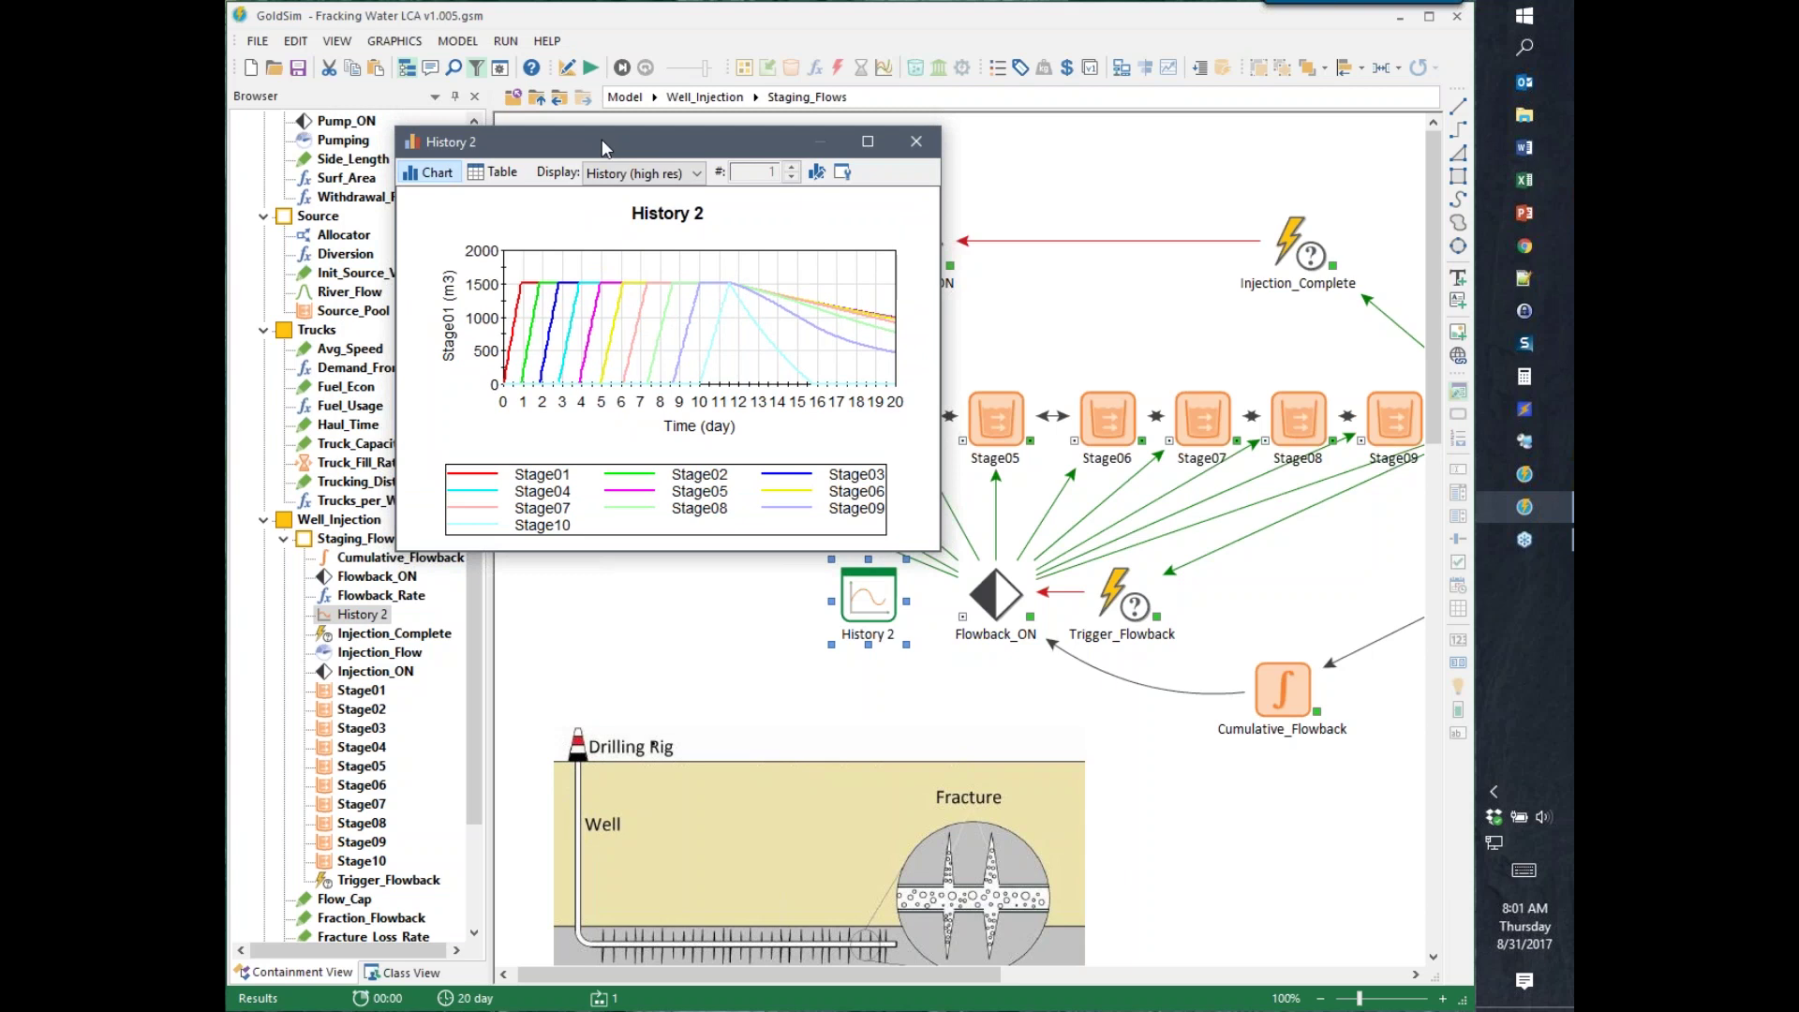
left_click_drag(602, 140, 704, 133)
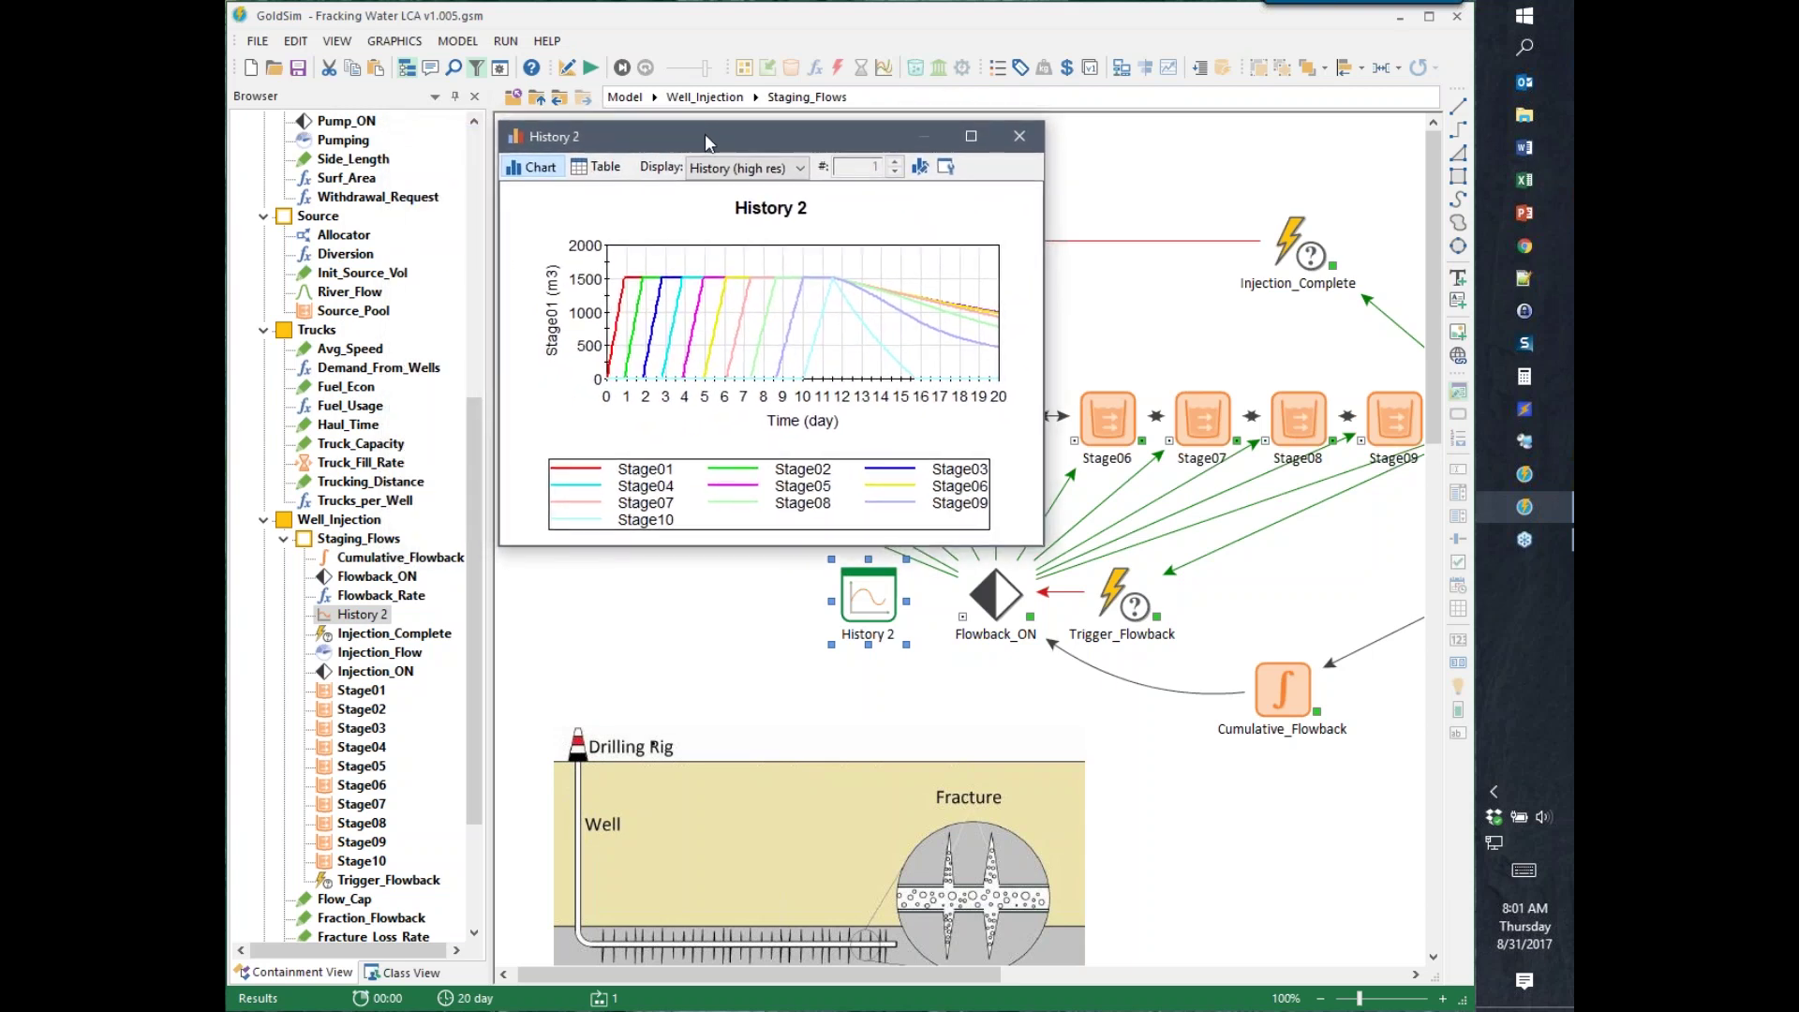
left_click_drag(705, 133, 638, 122)
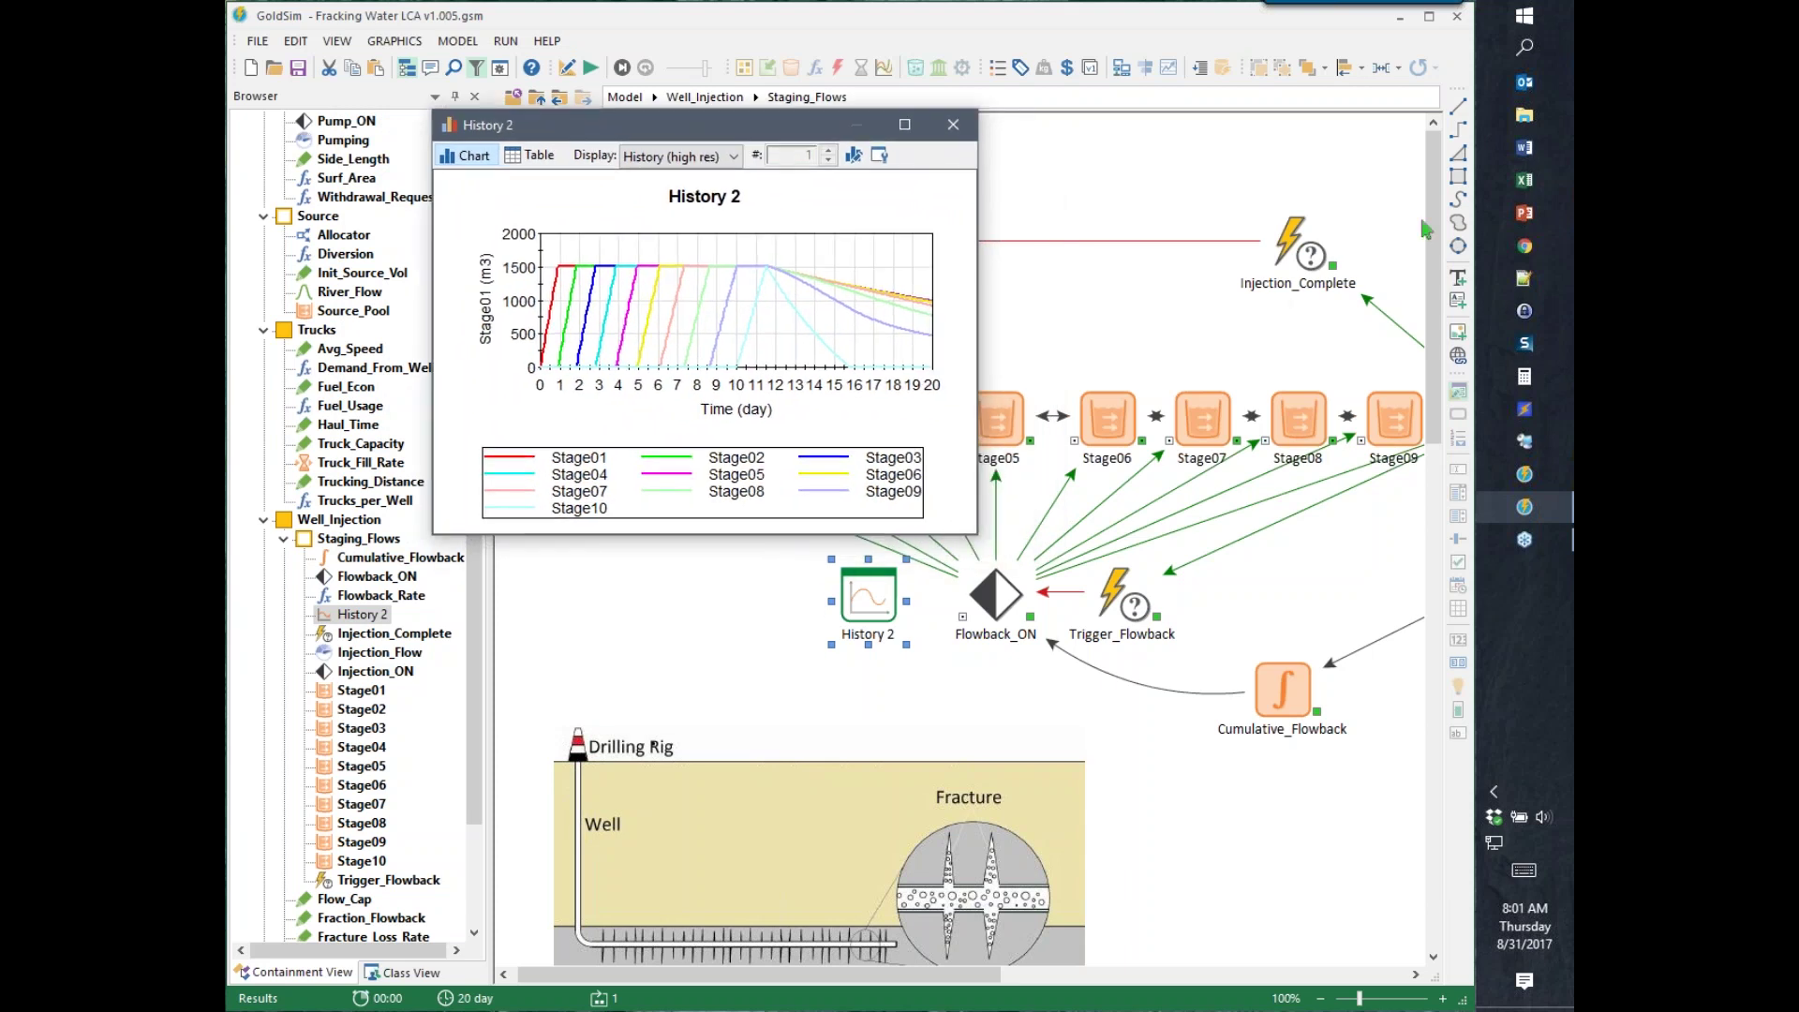
- Switch to Excel, open the Fracking Water LCA.xlsx workbook and check the source reference on its Documentation sheet
left_click(1525, 180)
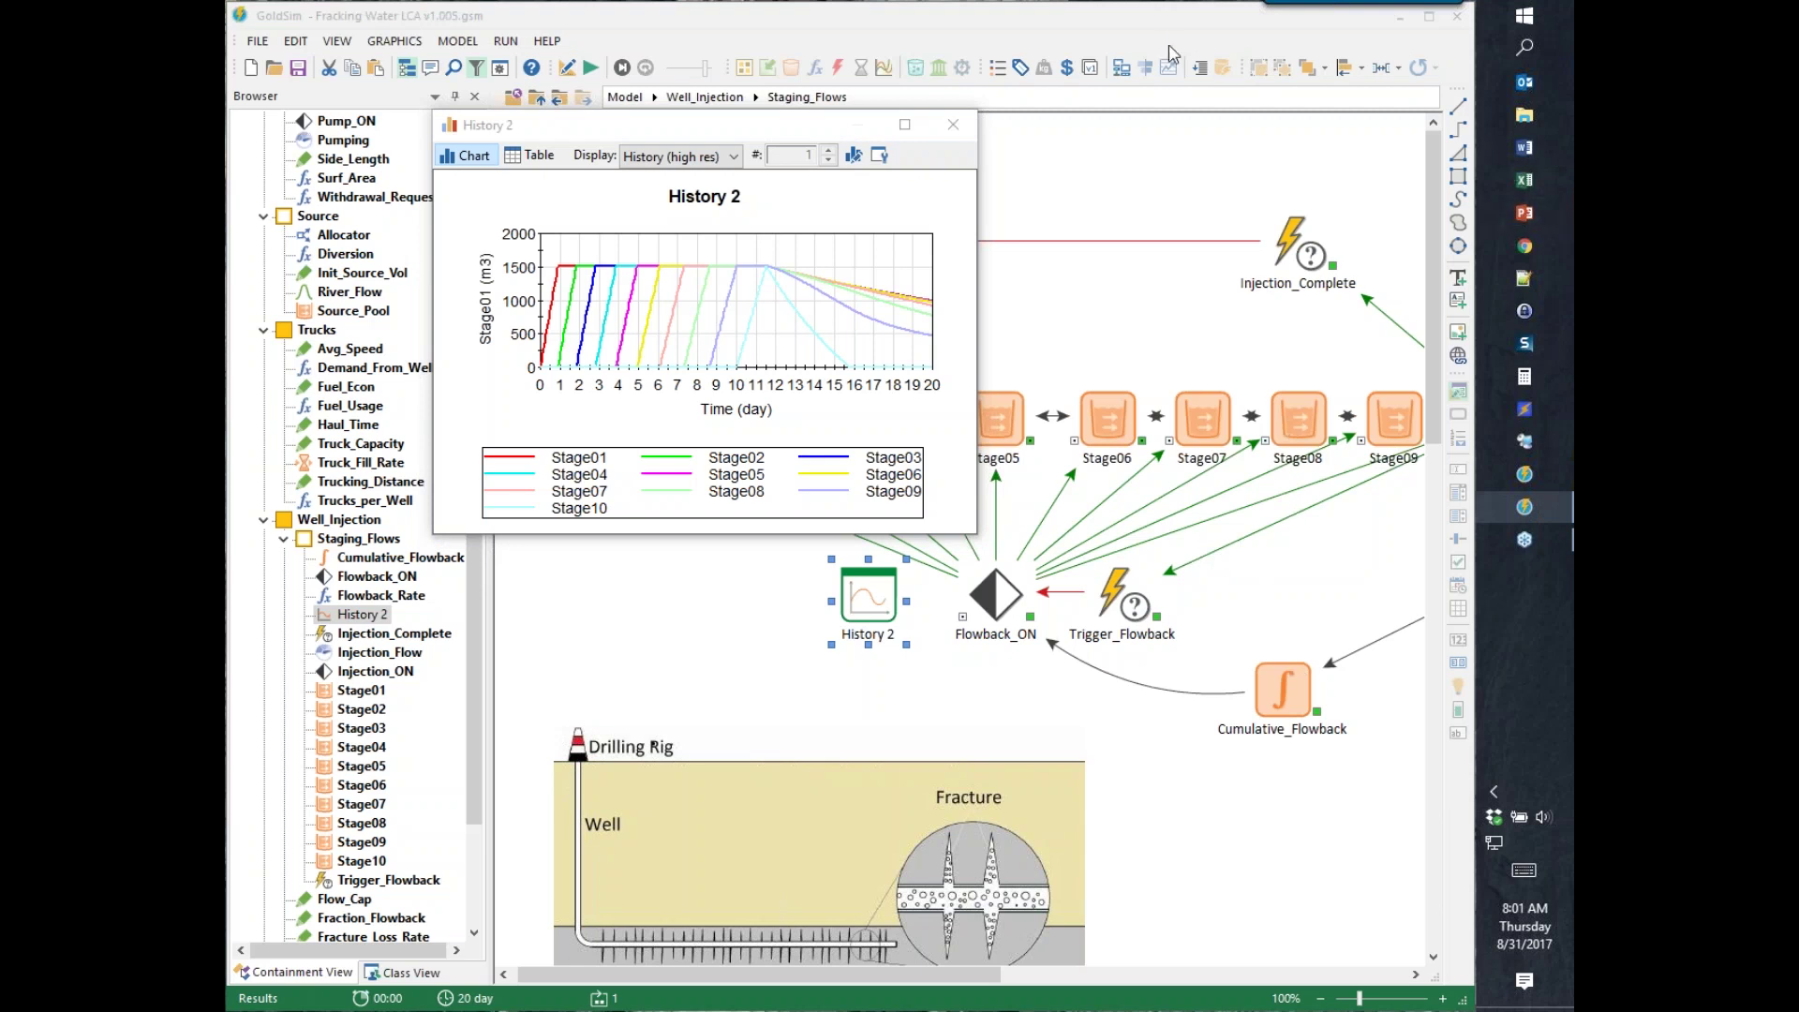
left_click(1504, 207)
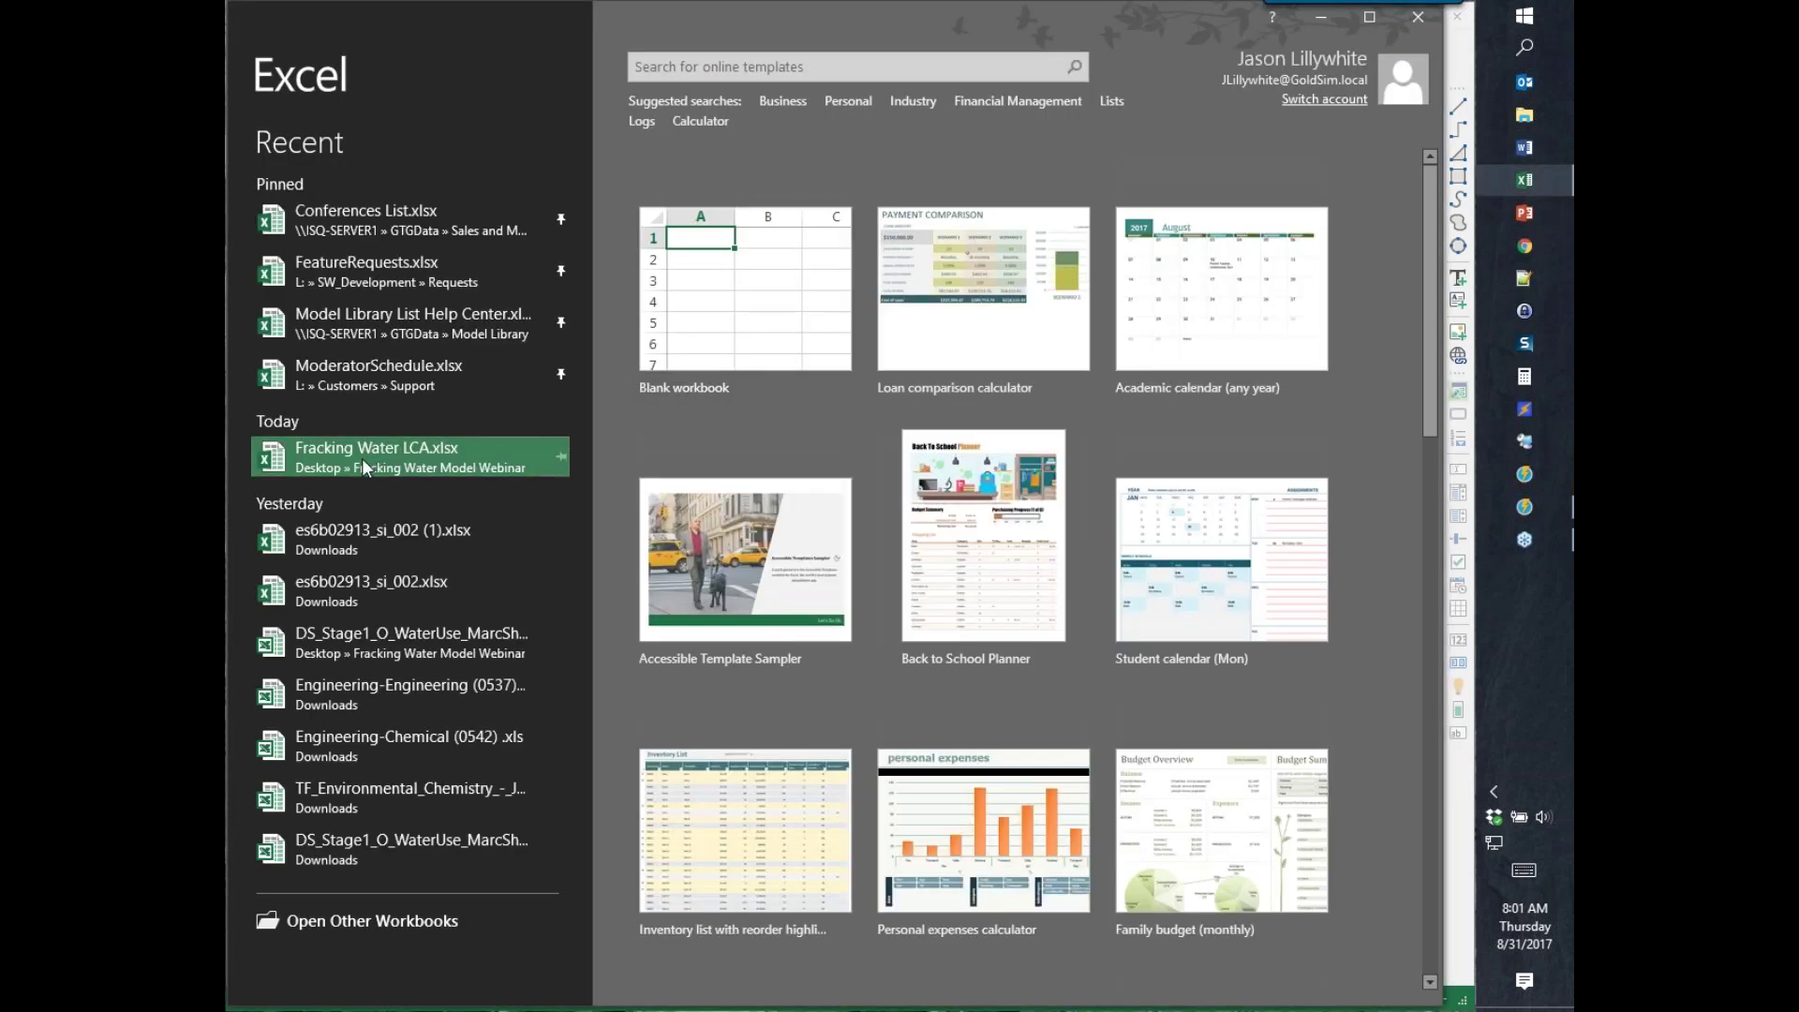
left_click(362, 458)
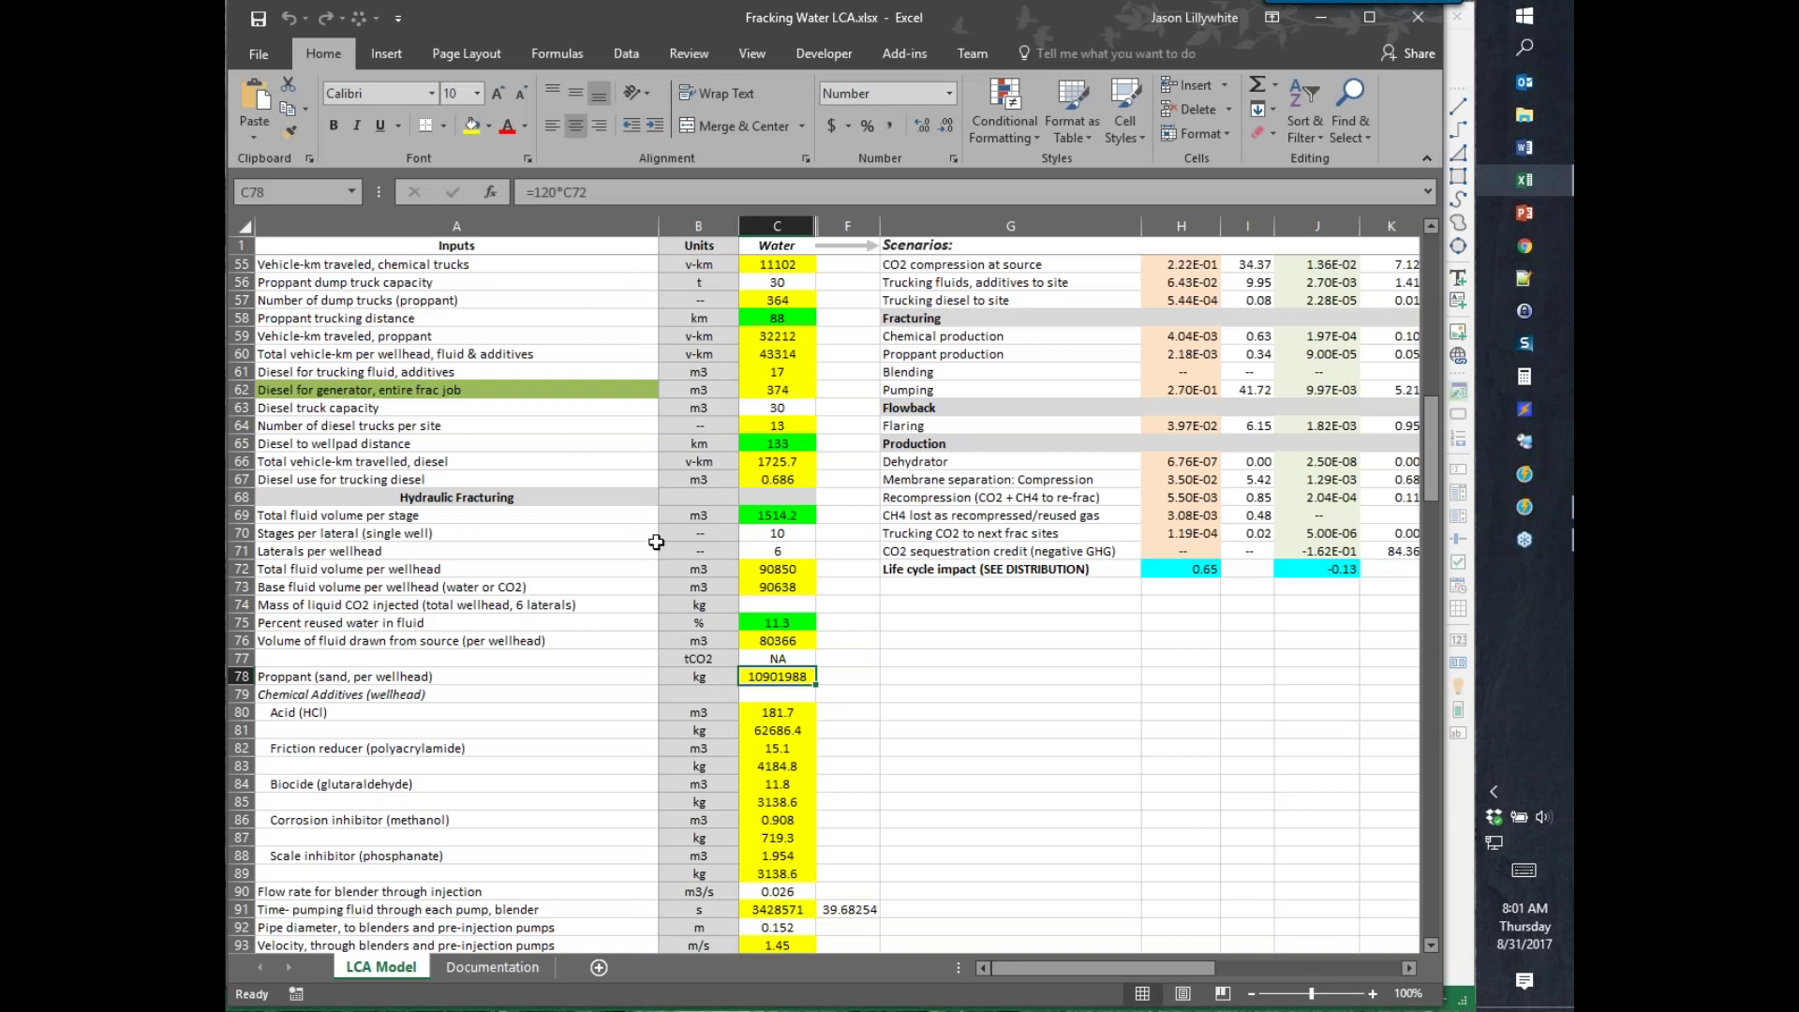
left_click(492, 967)
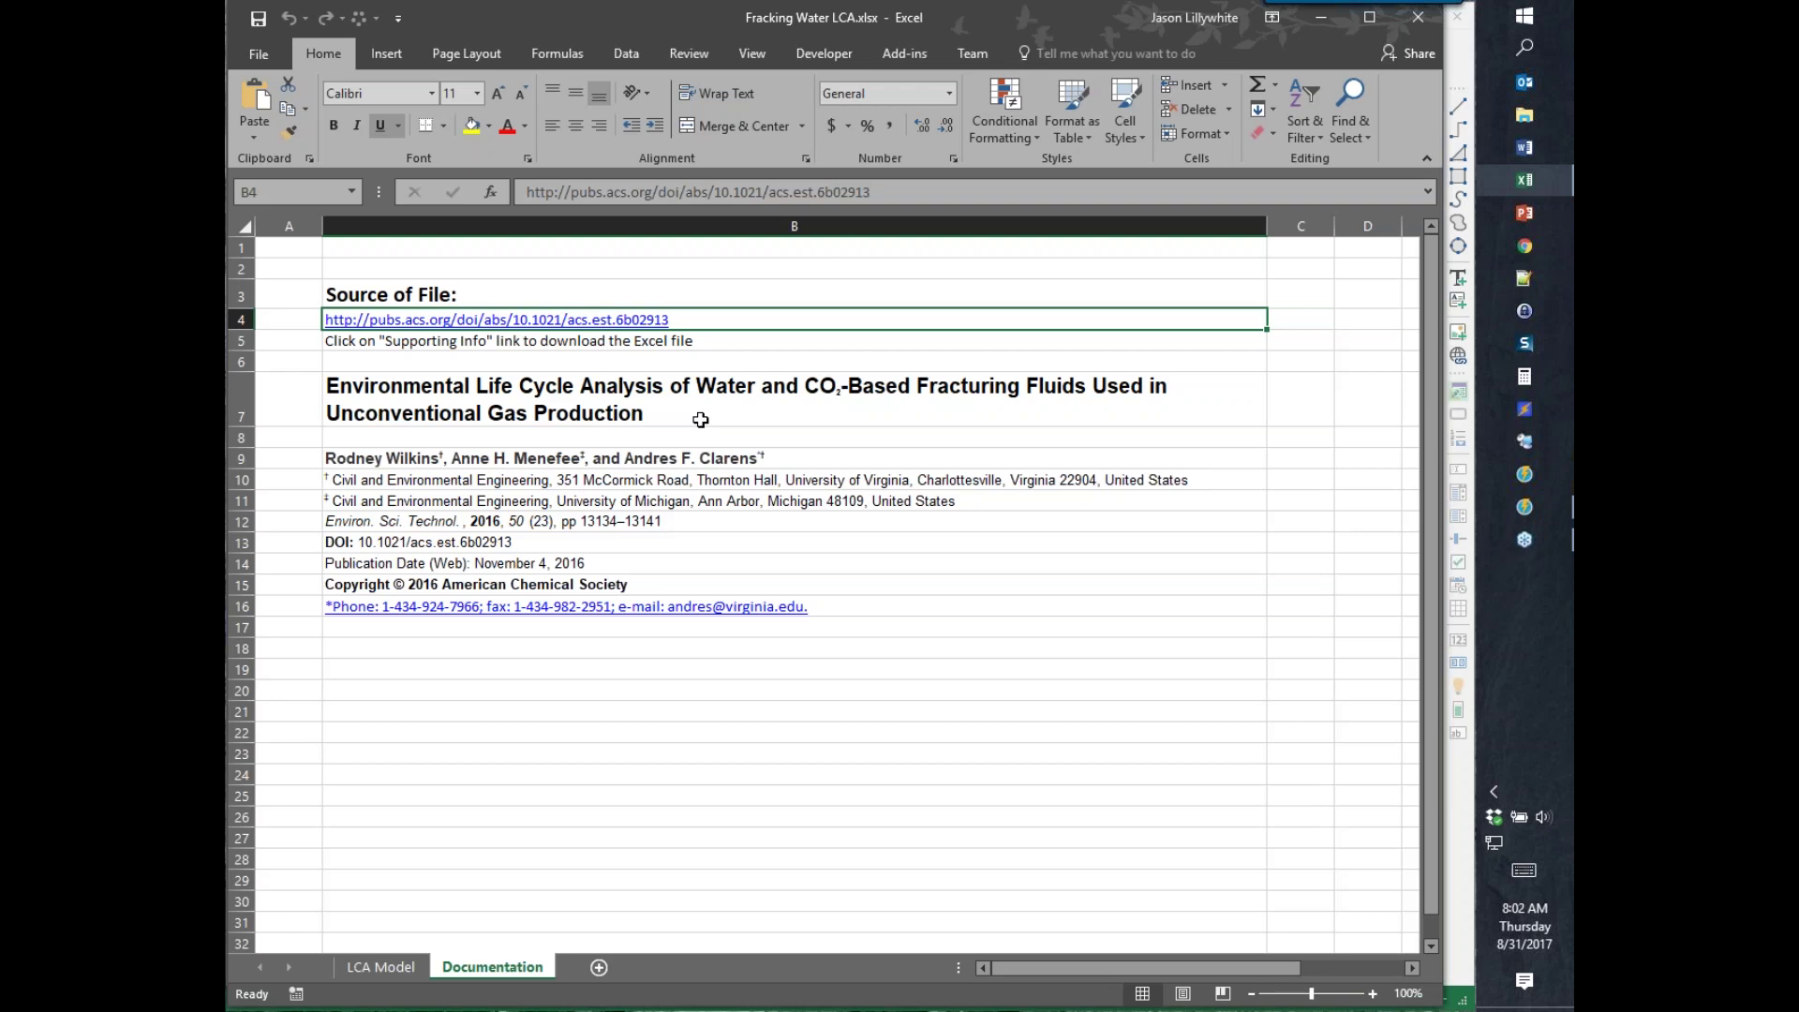
left_click(381, 967)
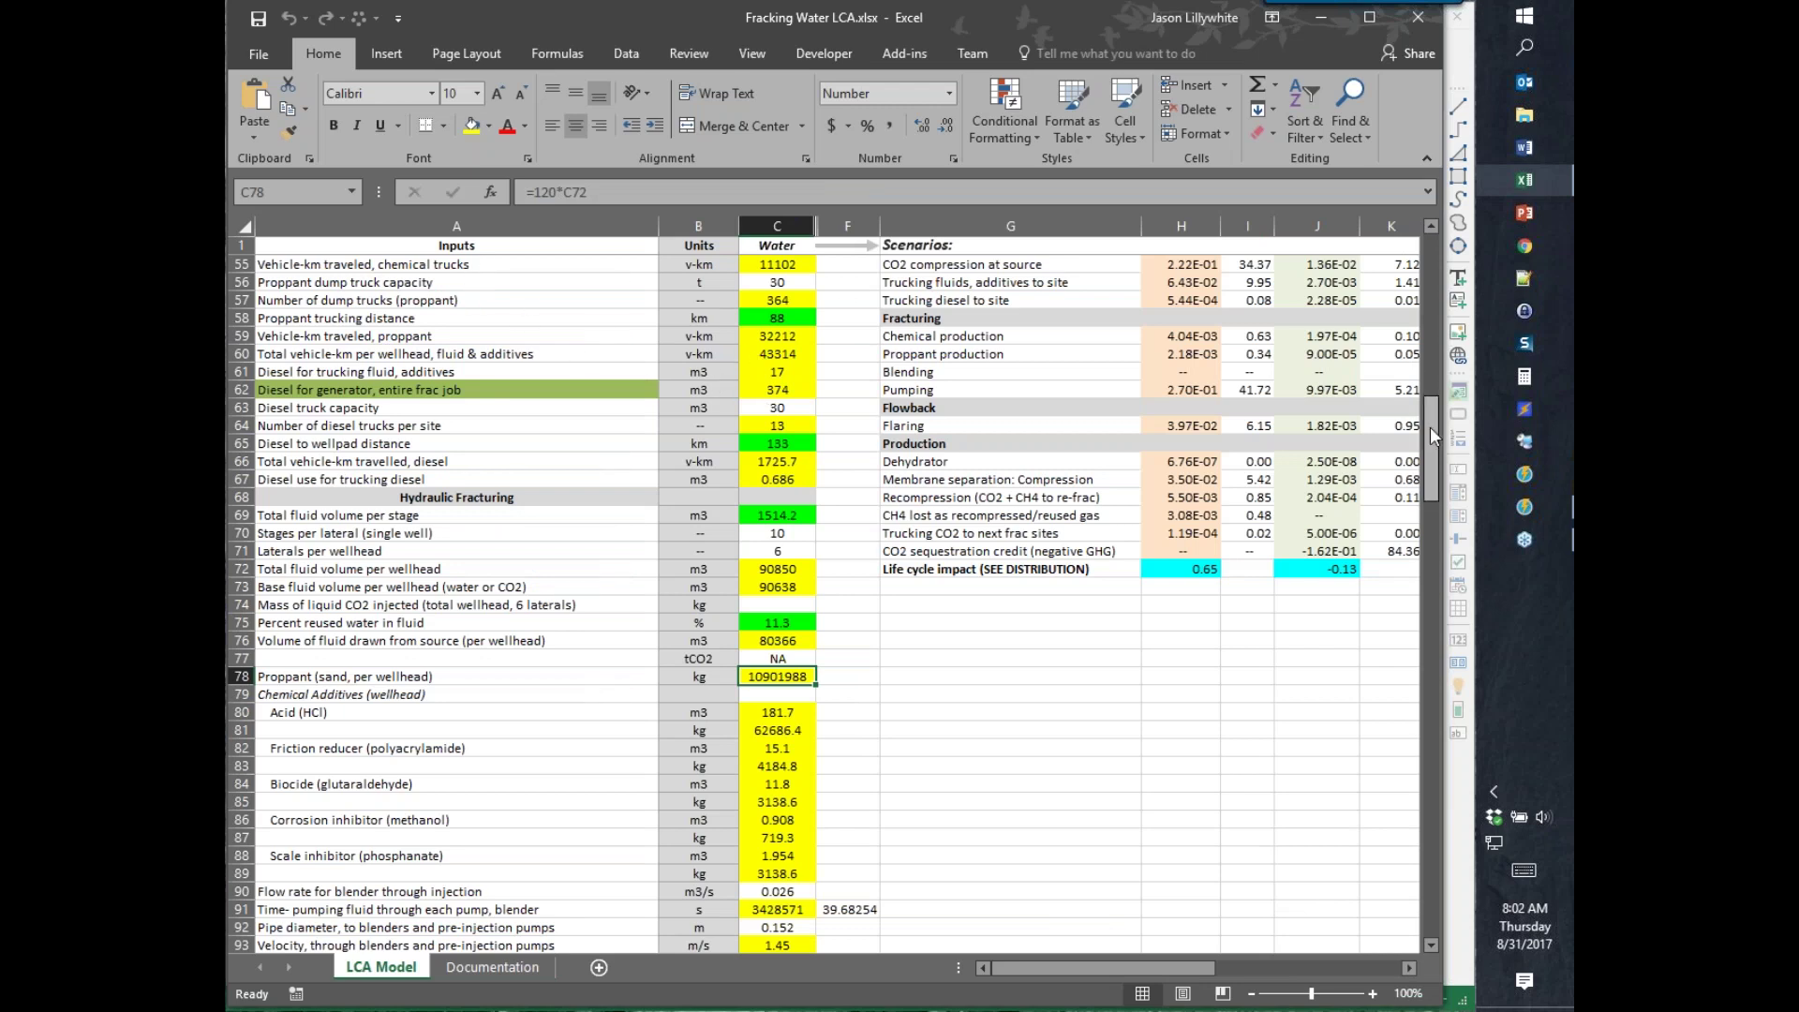
- Examine the fluid density, dynamic viscosity and diesel energy content inputs under Pumping Parameters & Fluid Properties on the LCA Model sheet
left_click_drag(1432, 426, 1431, 247)
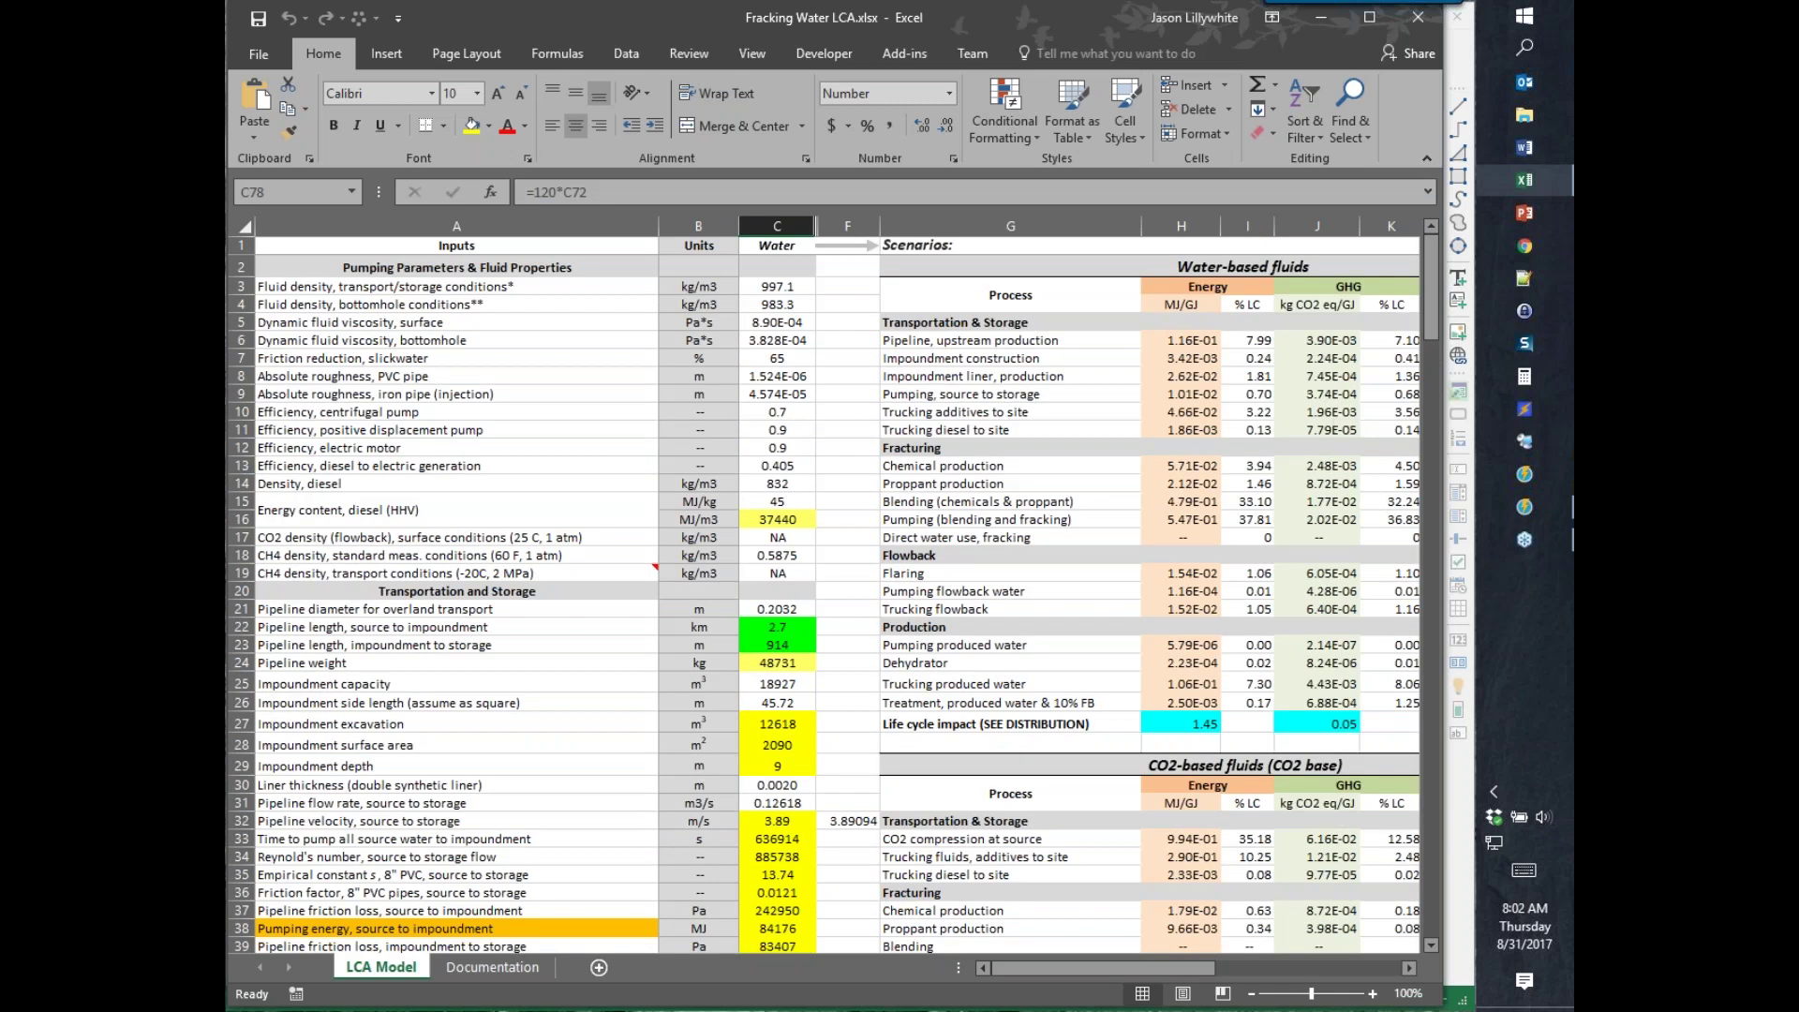
left_click(502, 288)
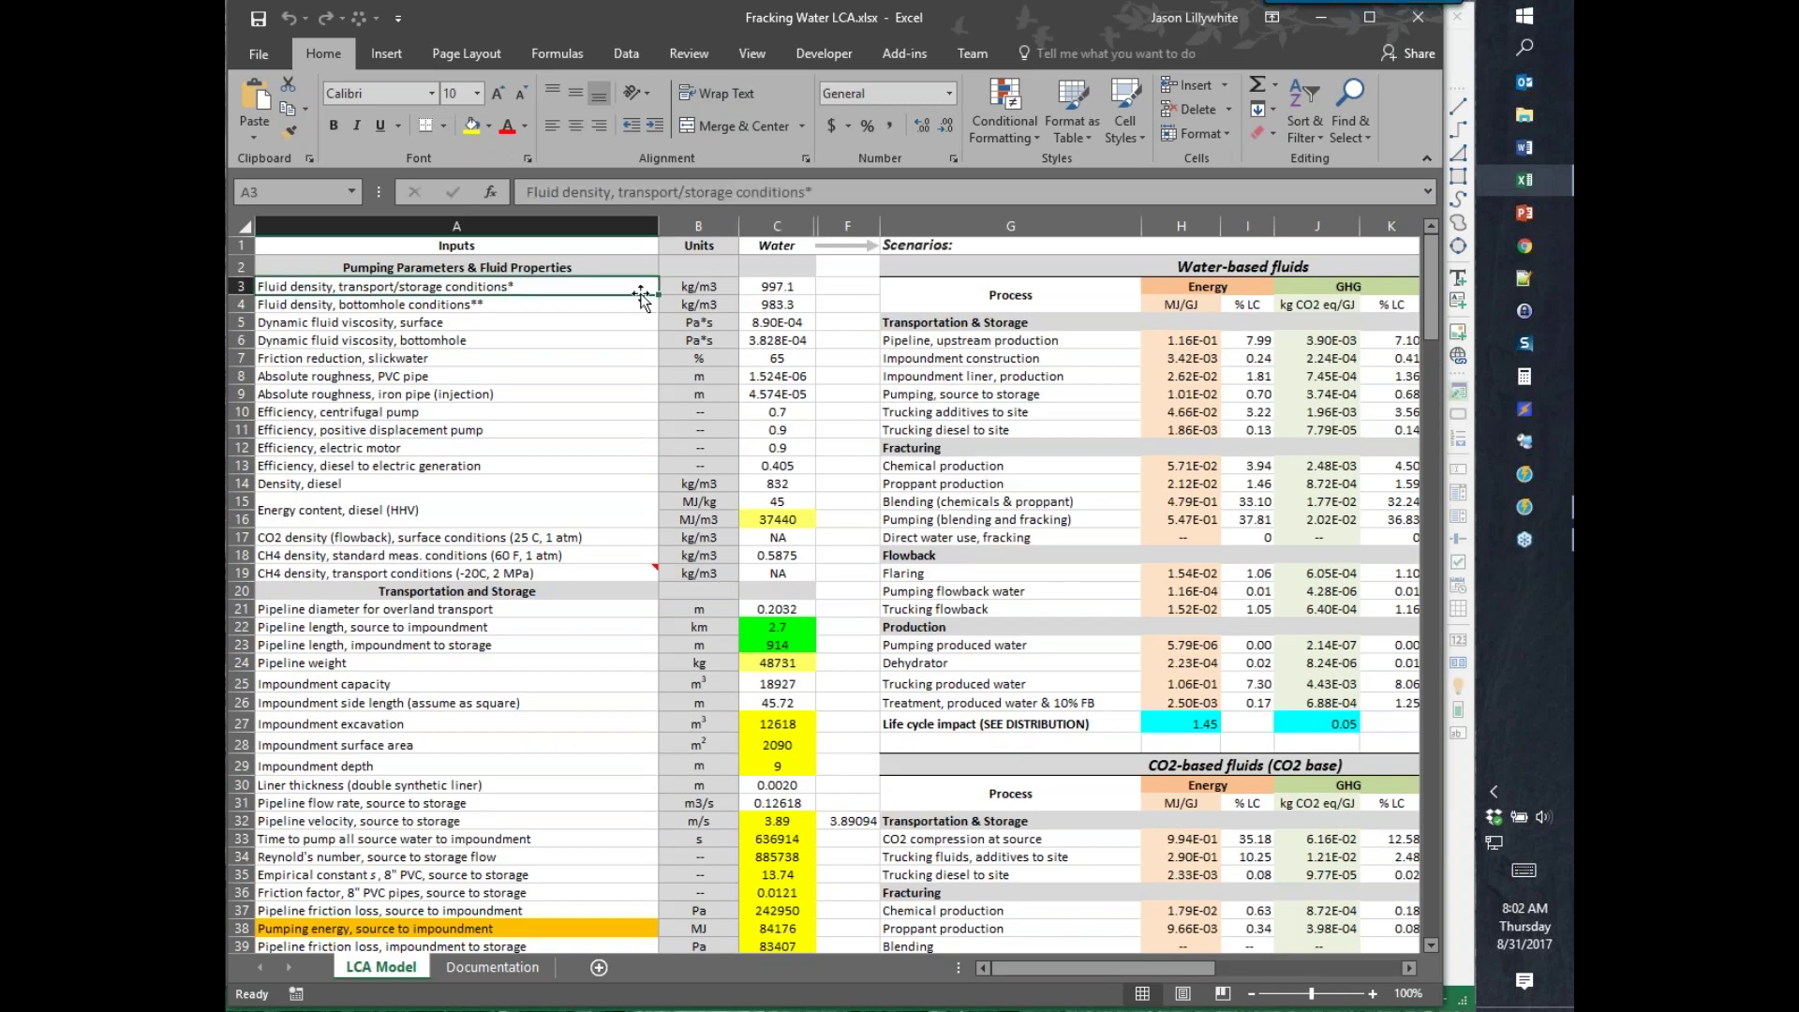
left_click(768, 286)
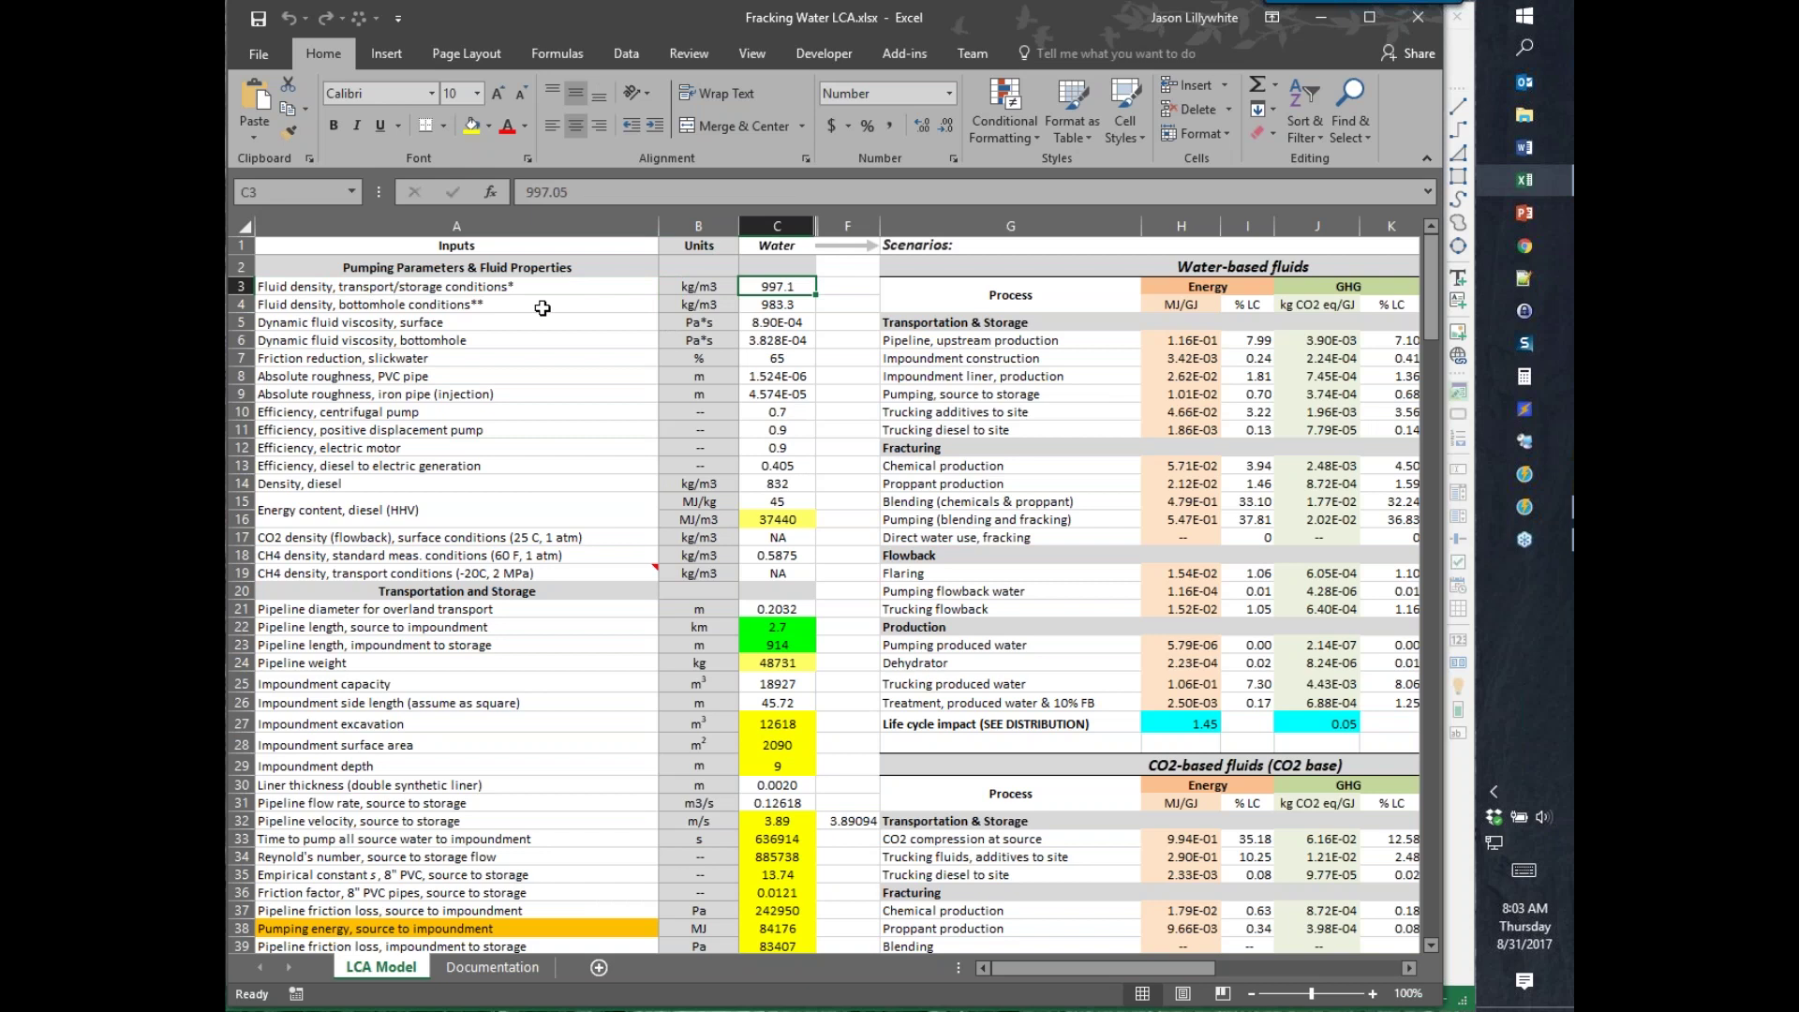
left_click(772, 305)
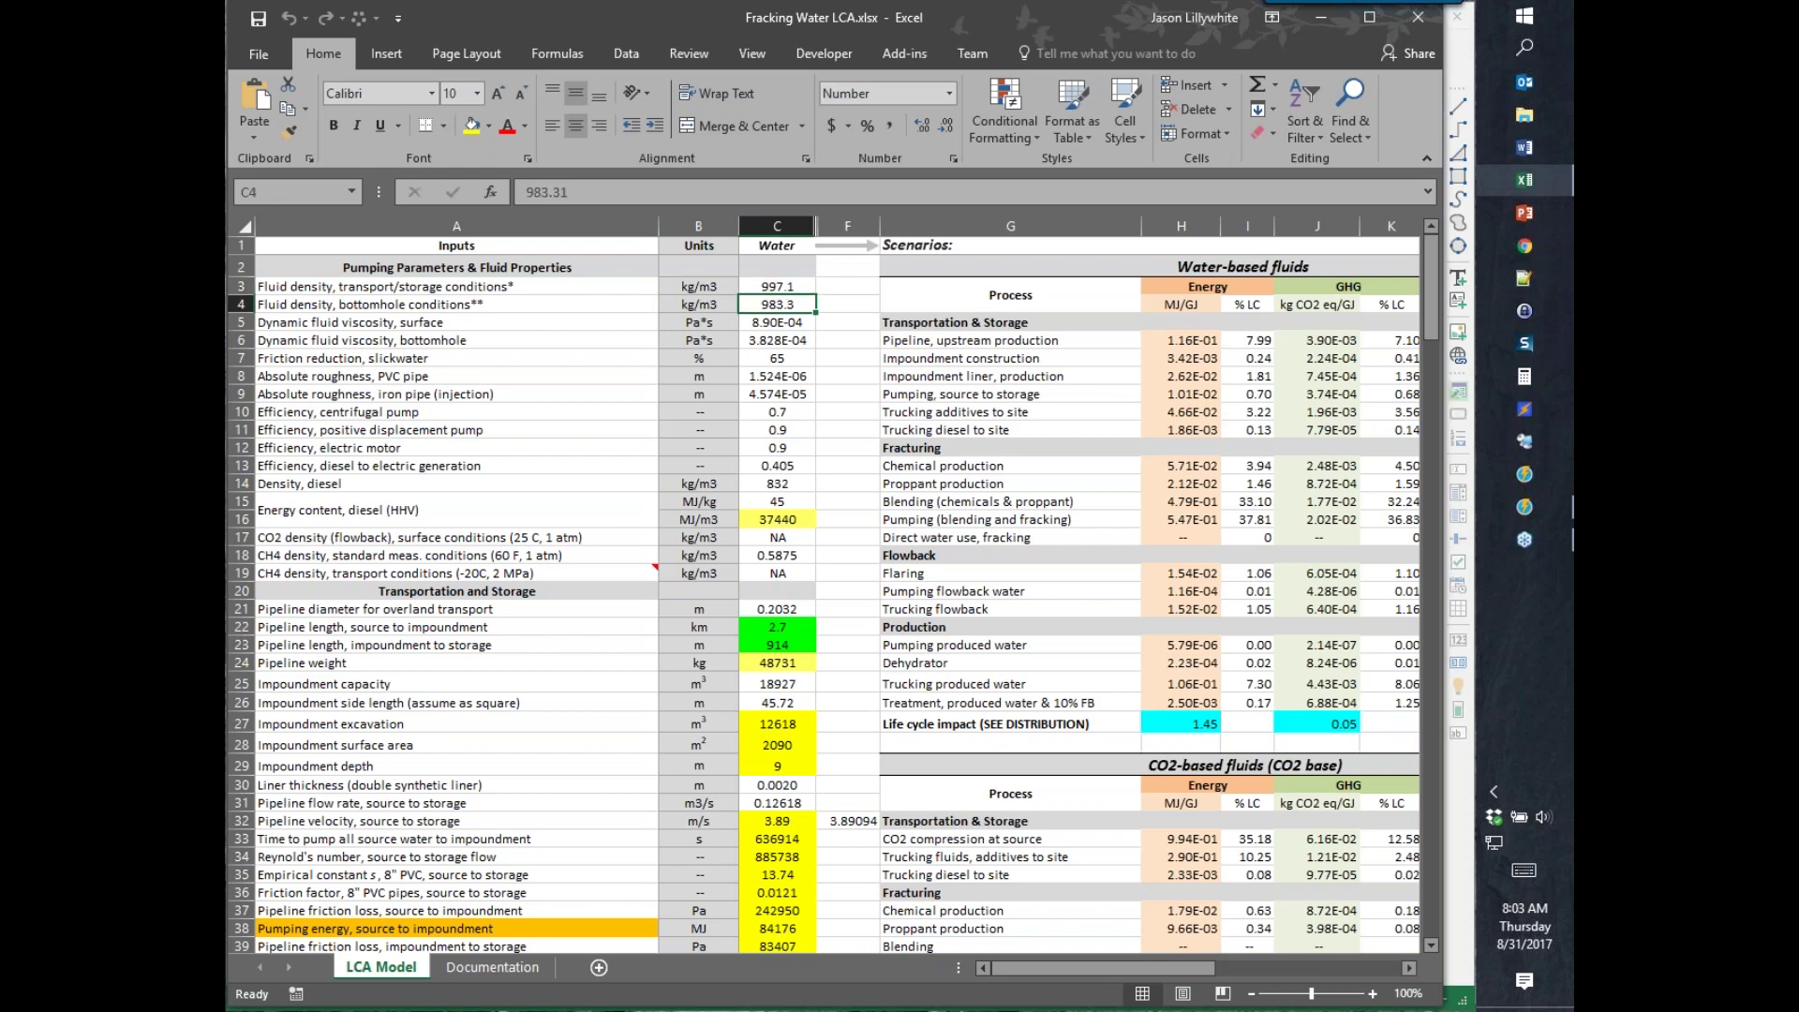
left_click(775, 328)
left_click(768, 342)
left_click(312, 324)
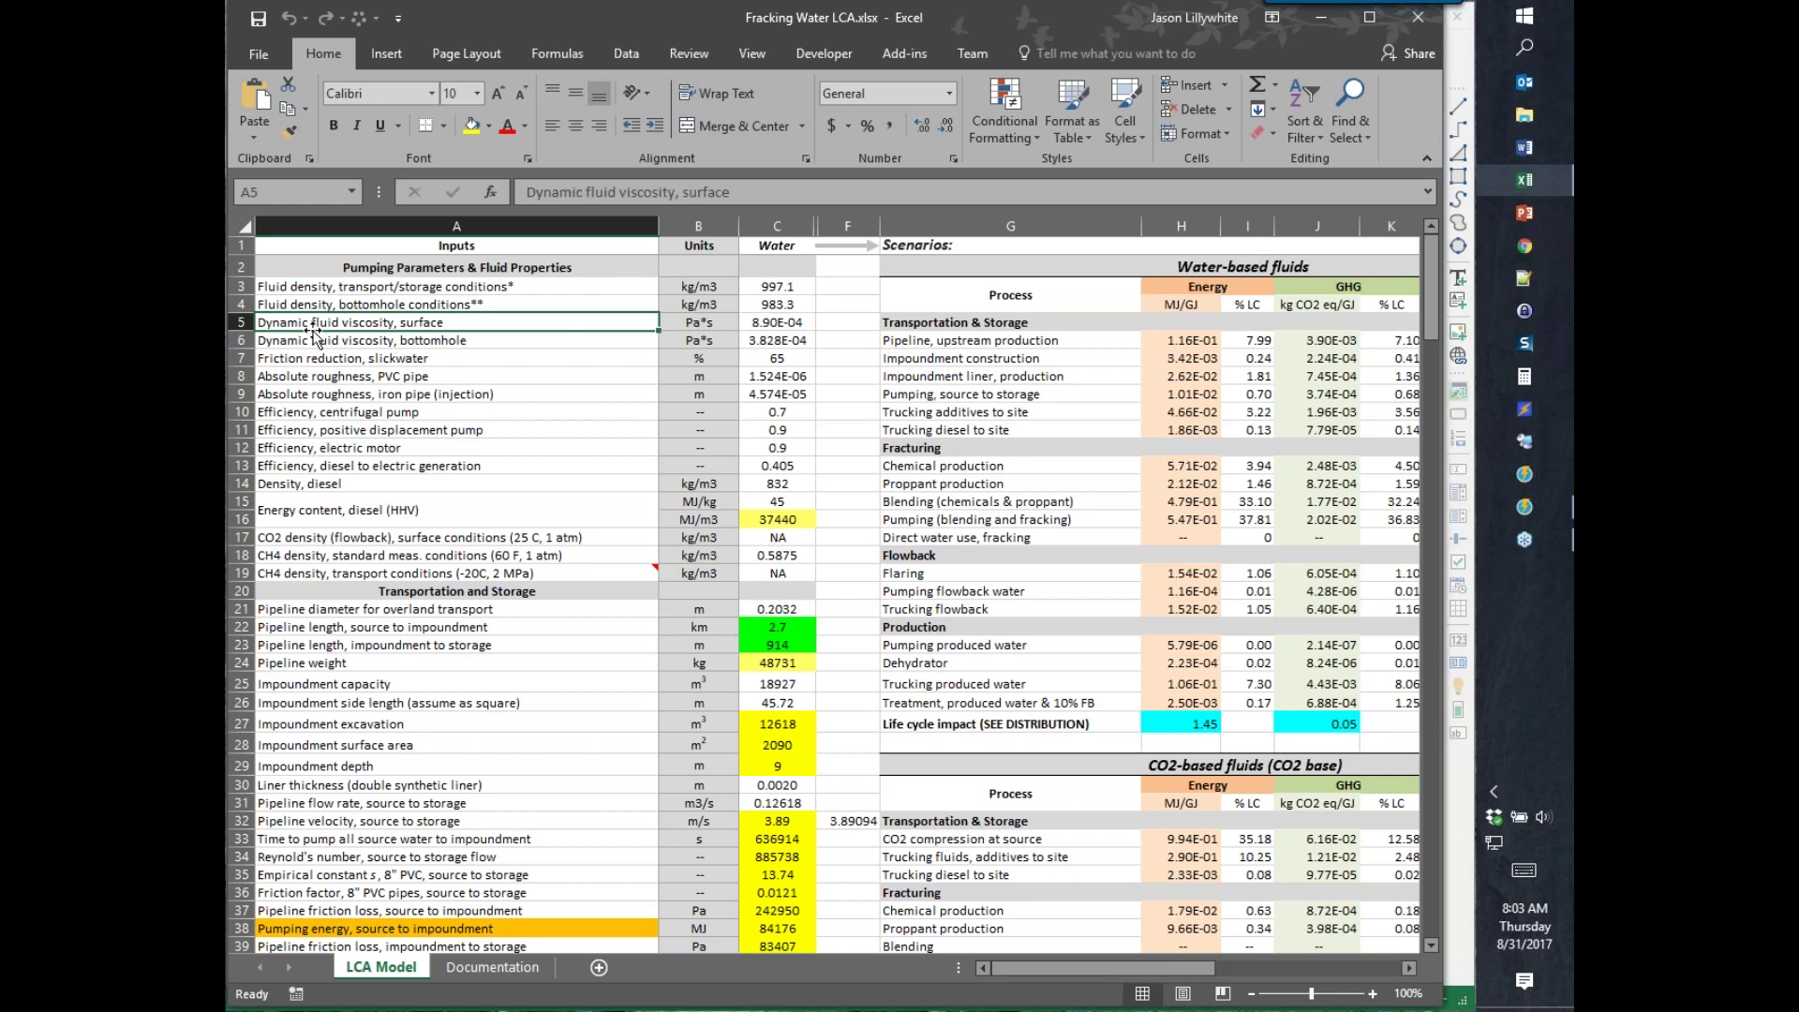
left_click(777, 326)
left_click(777, 343)
left_click(774, 519)
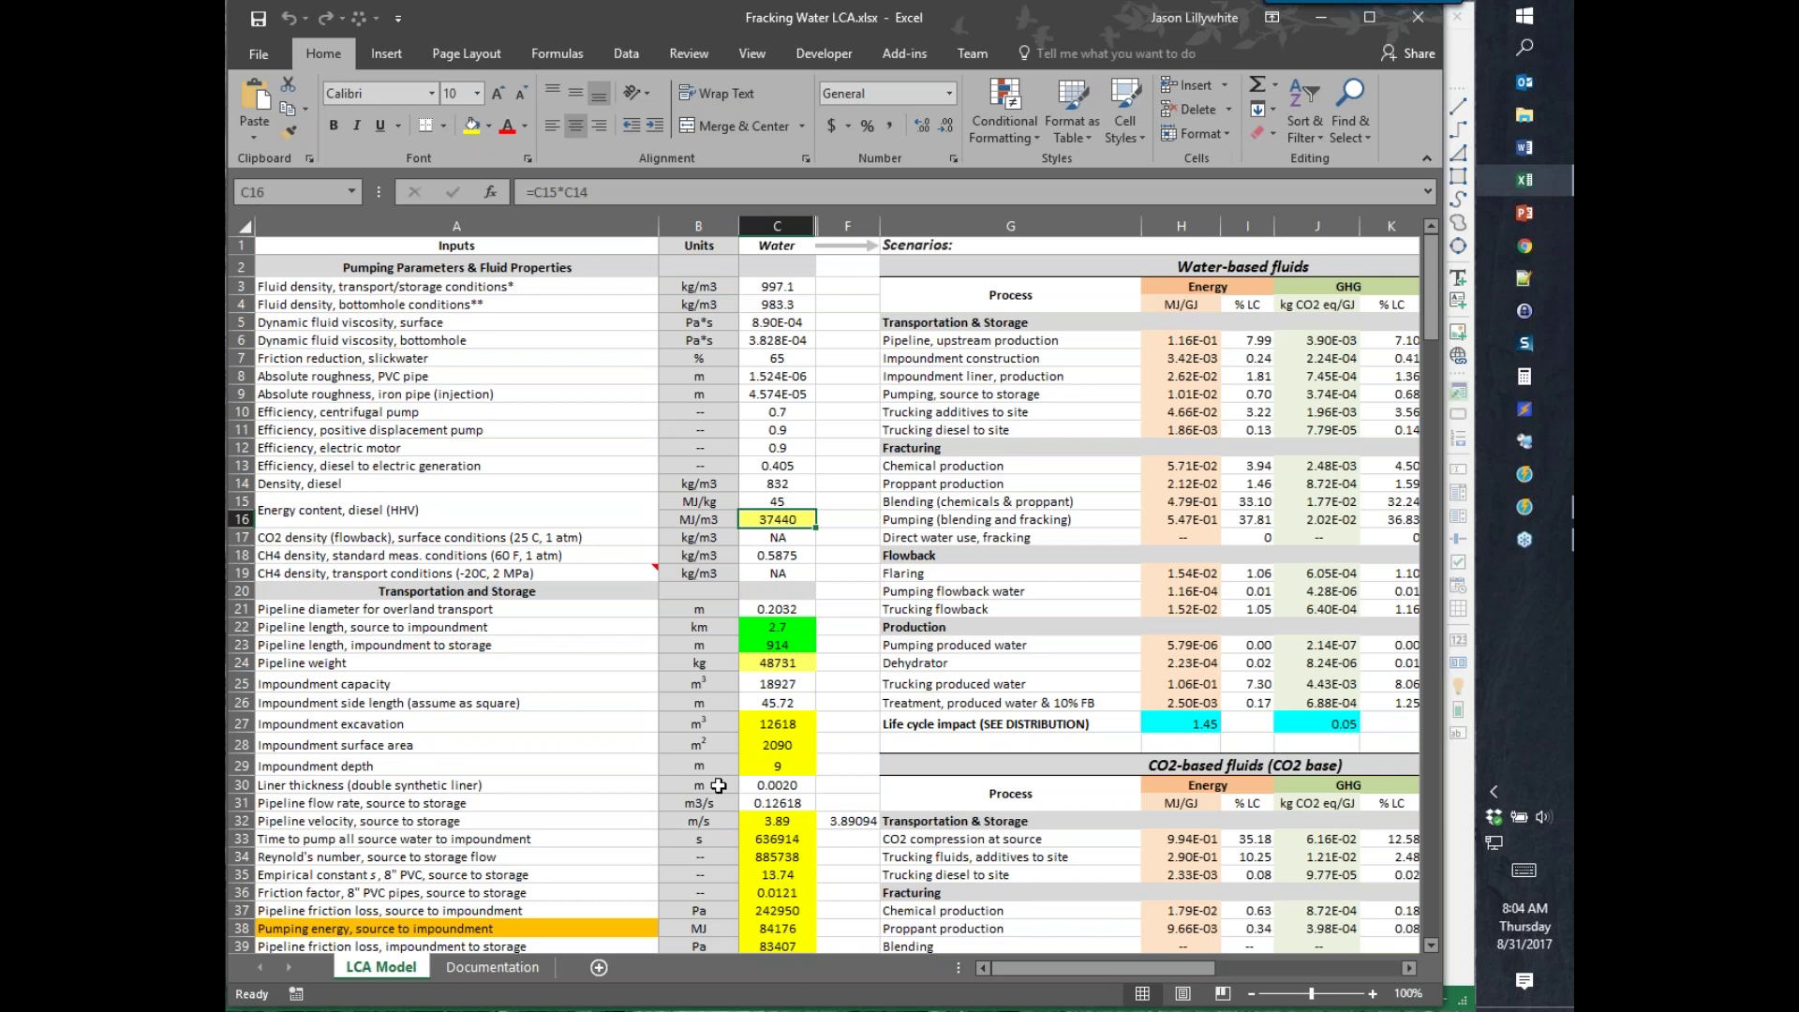
- Examine the total fluid volume per stage and chemical trucking distance inputs on the LCA Model sheet
scroll(770, 690, "down", 13)
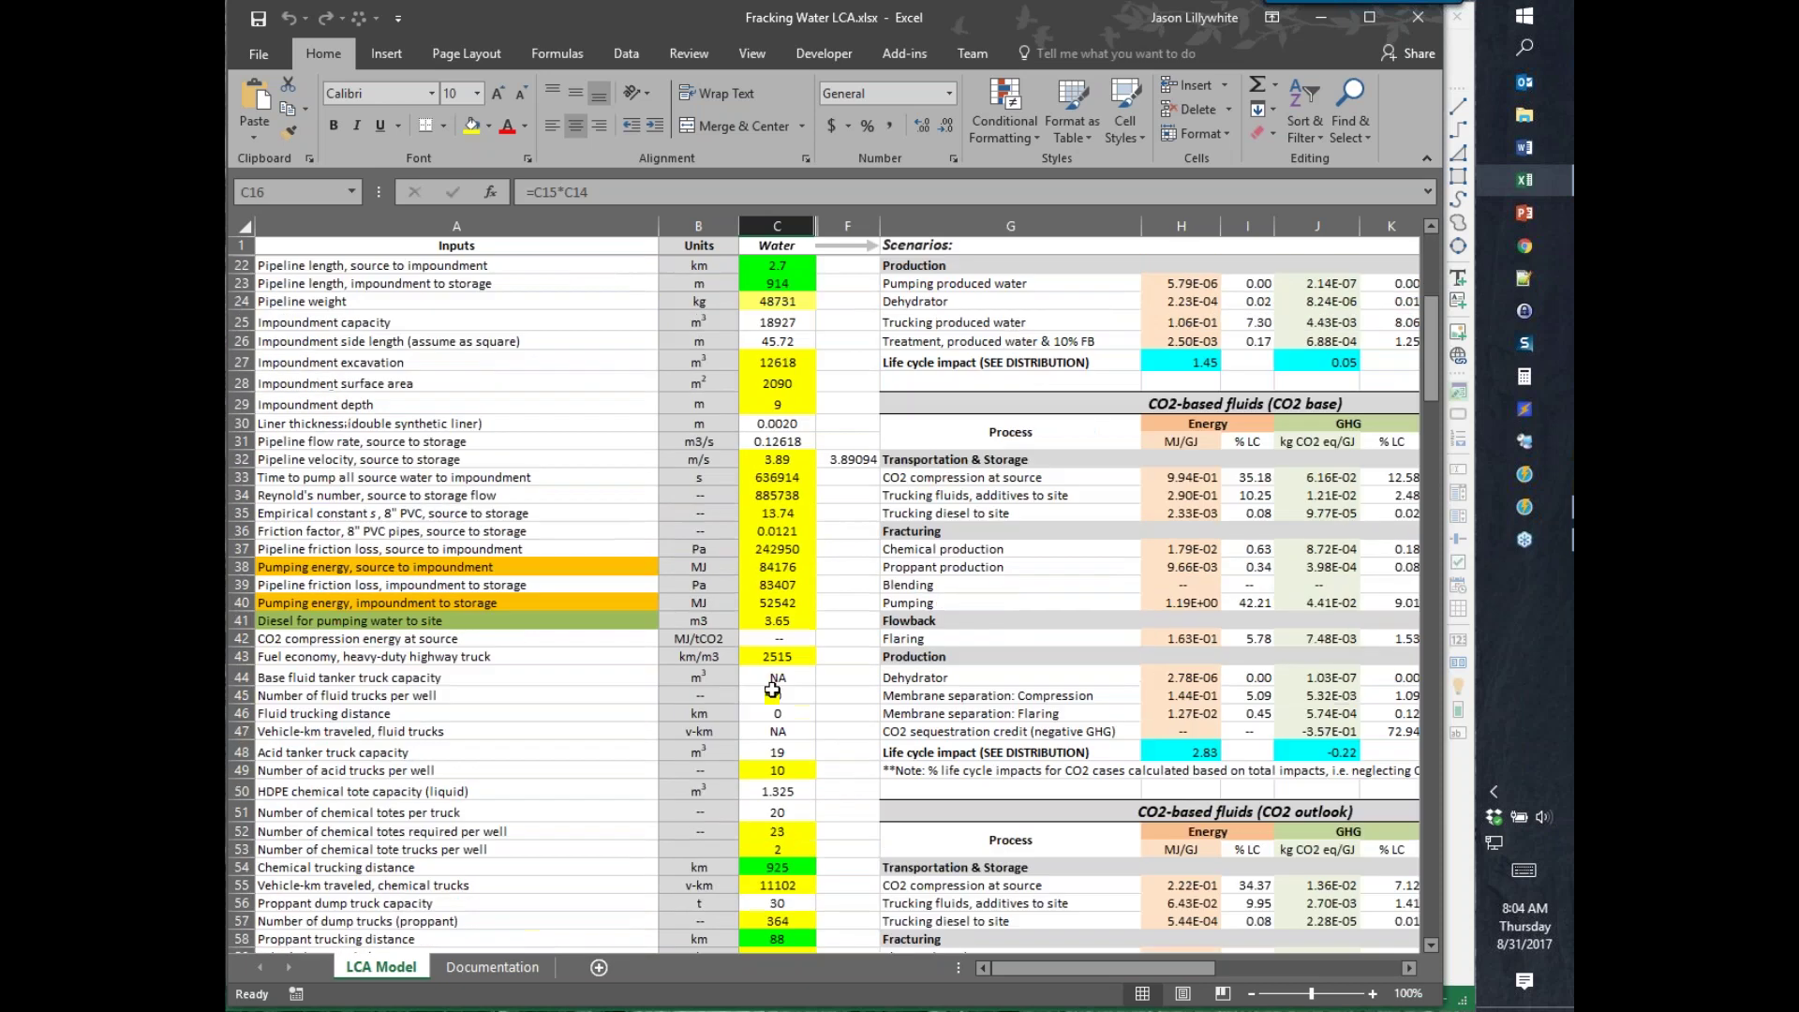
scroll(770, 690, "down", 2)
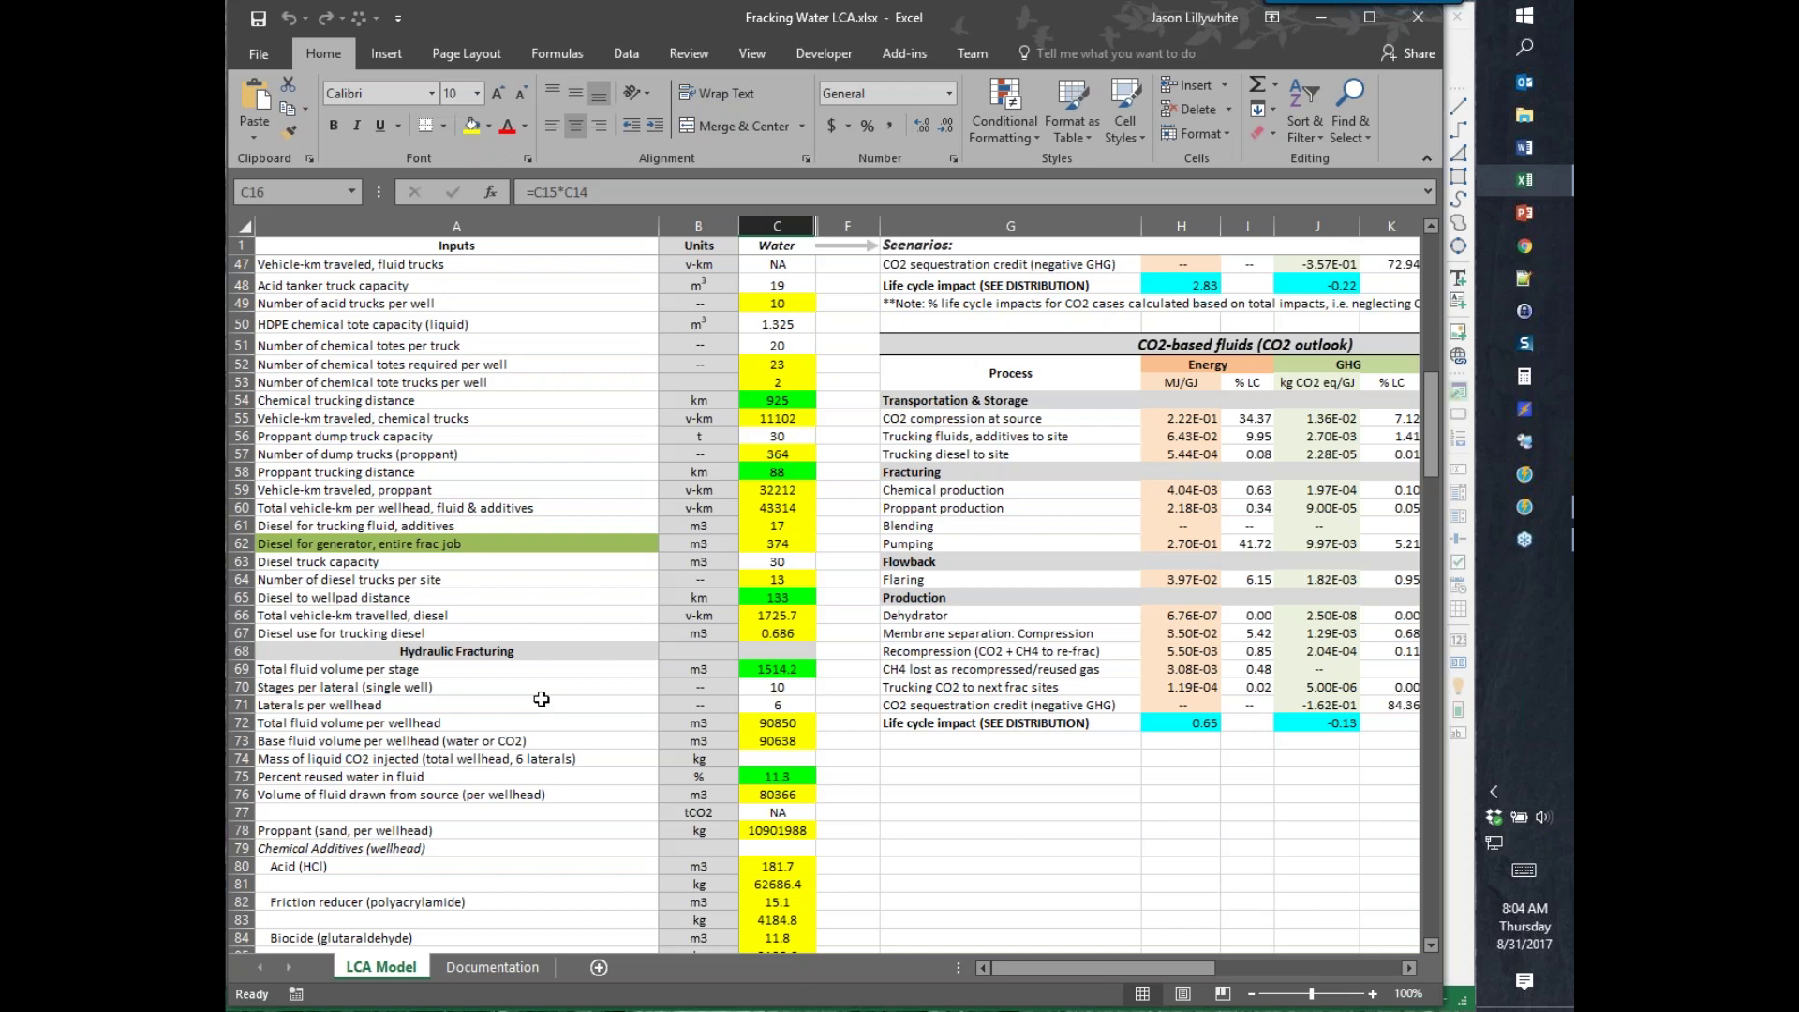
left_click(367, 669)
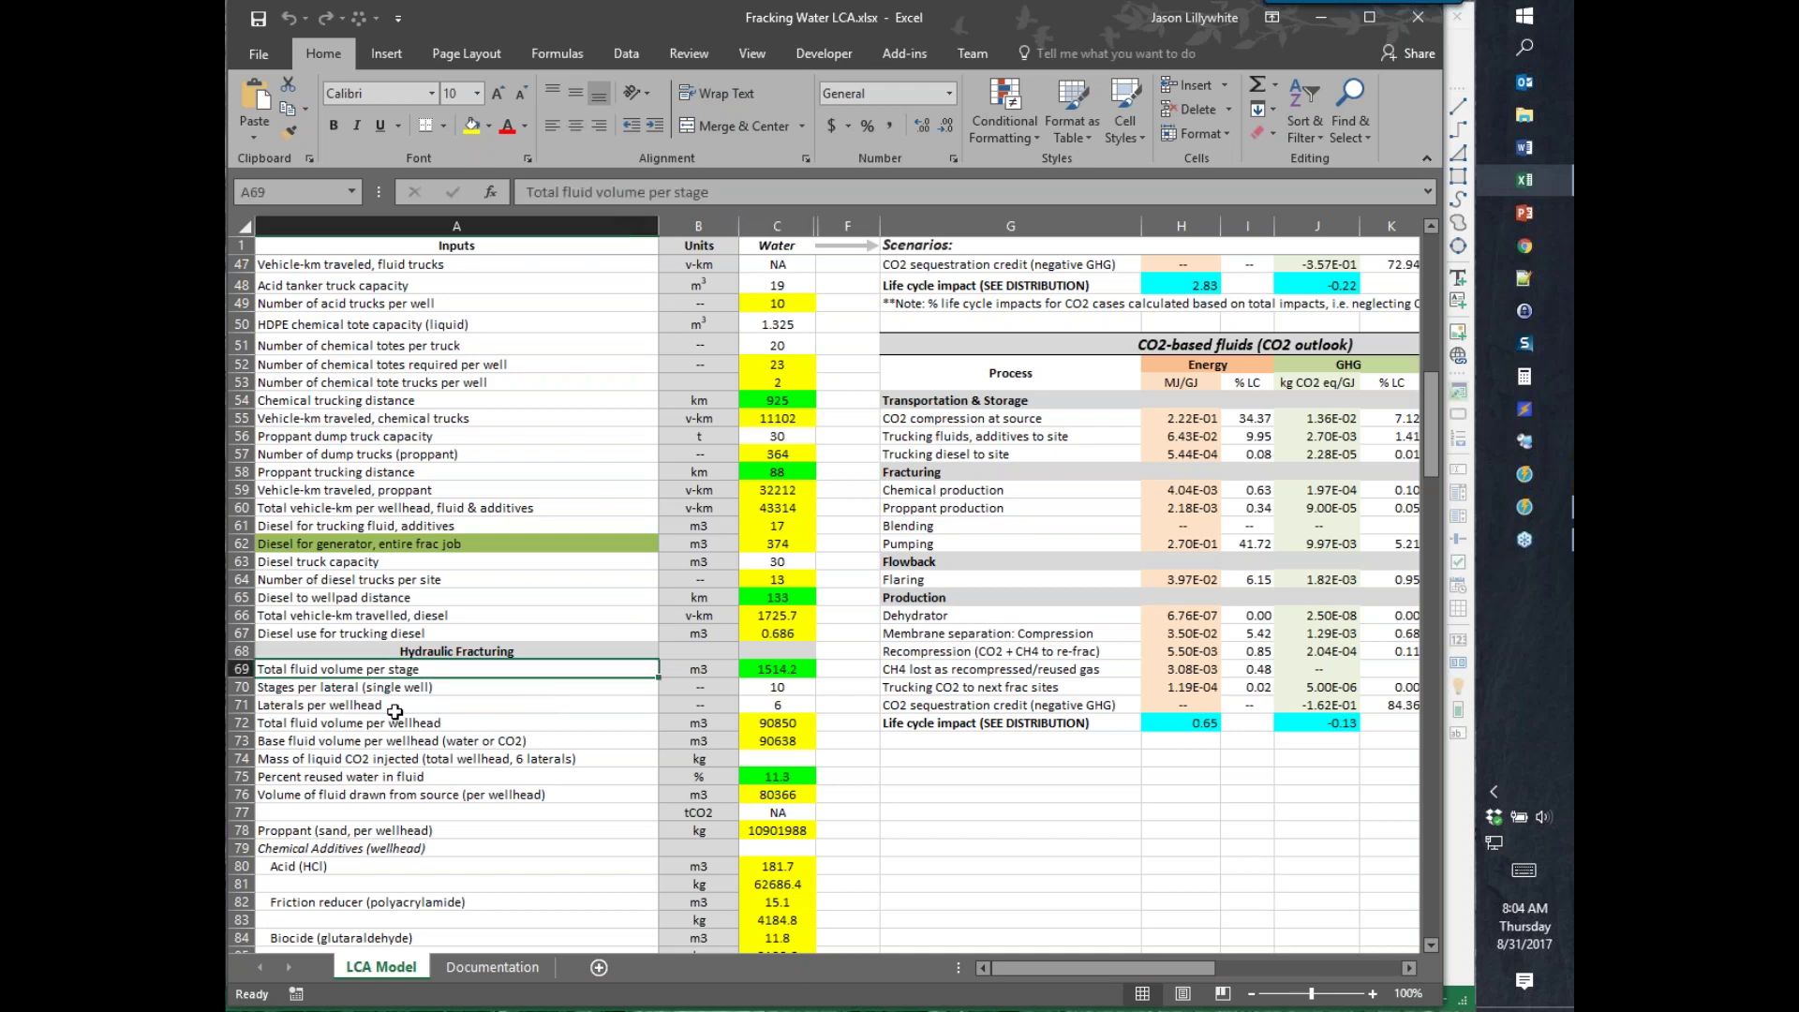
left_click(779, 669)
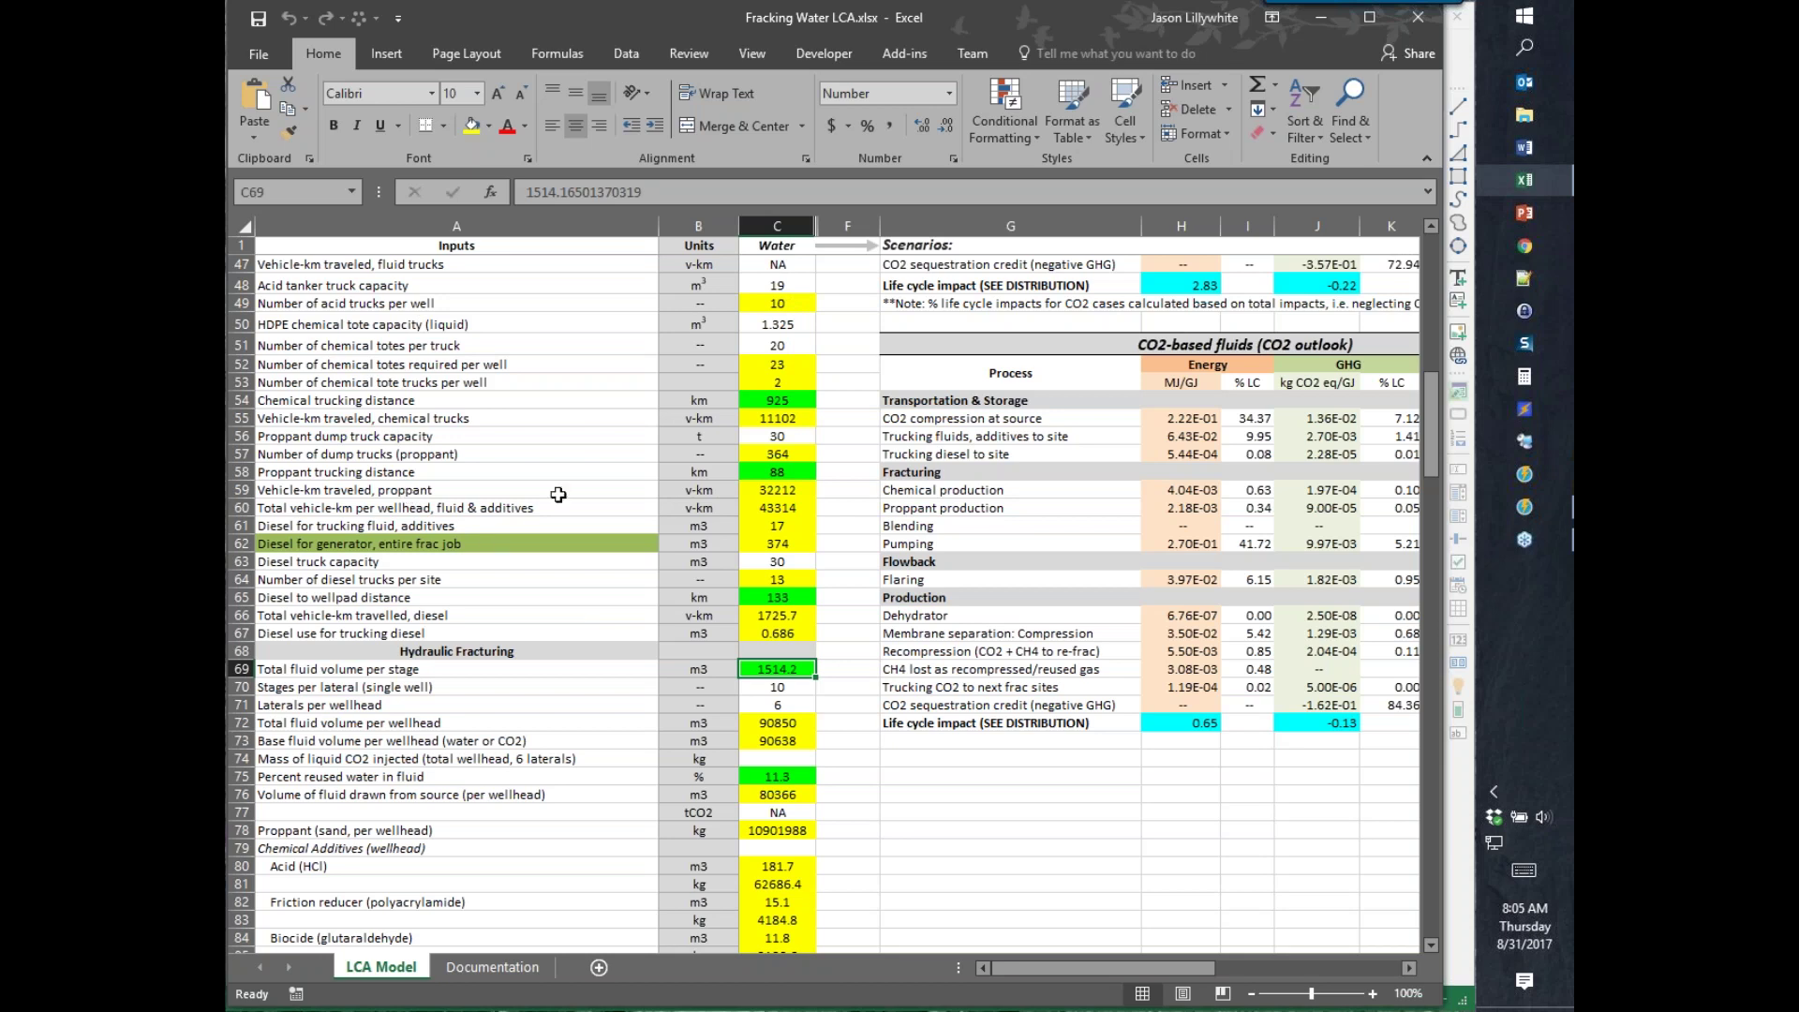
left_click(512, 401)
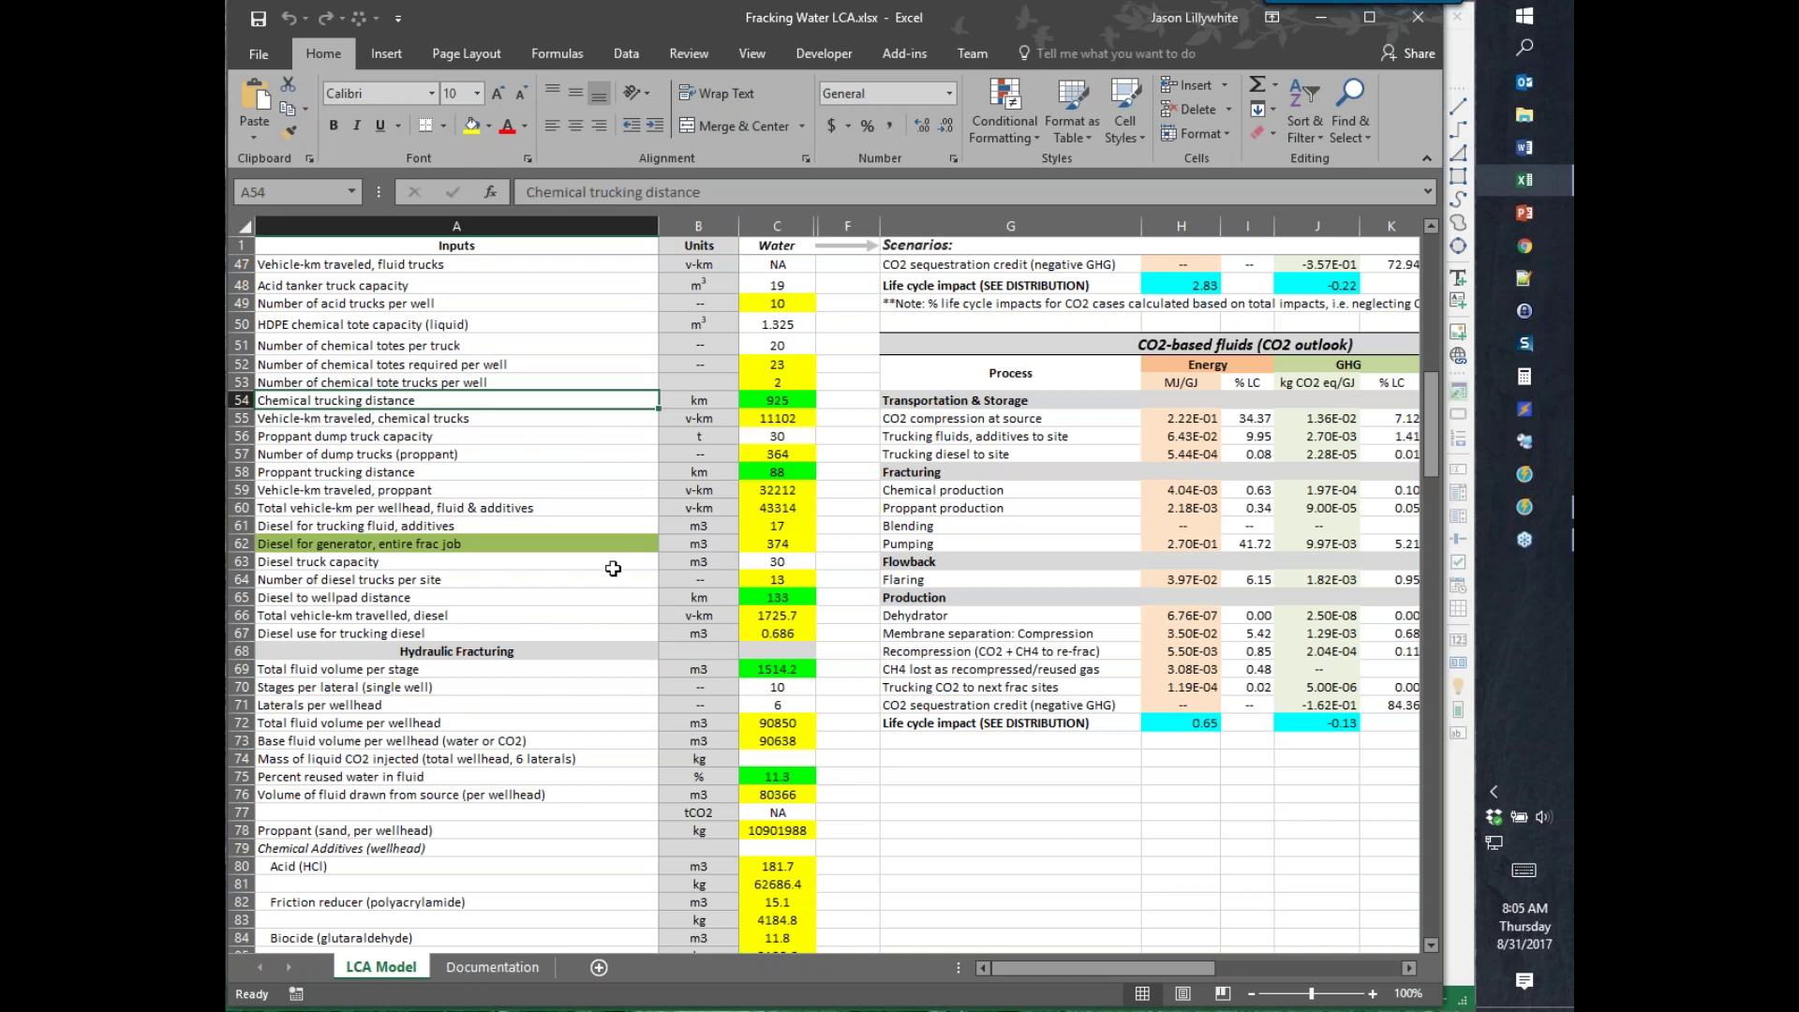
- Check the Documentation sheet once more, go back to the LCA Model sheet and return to GoldSim
left_click(479, 967)
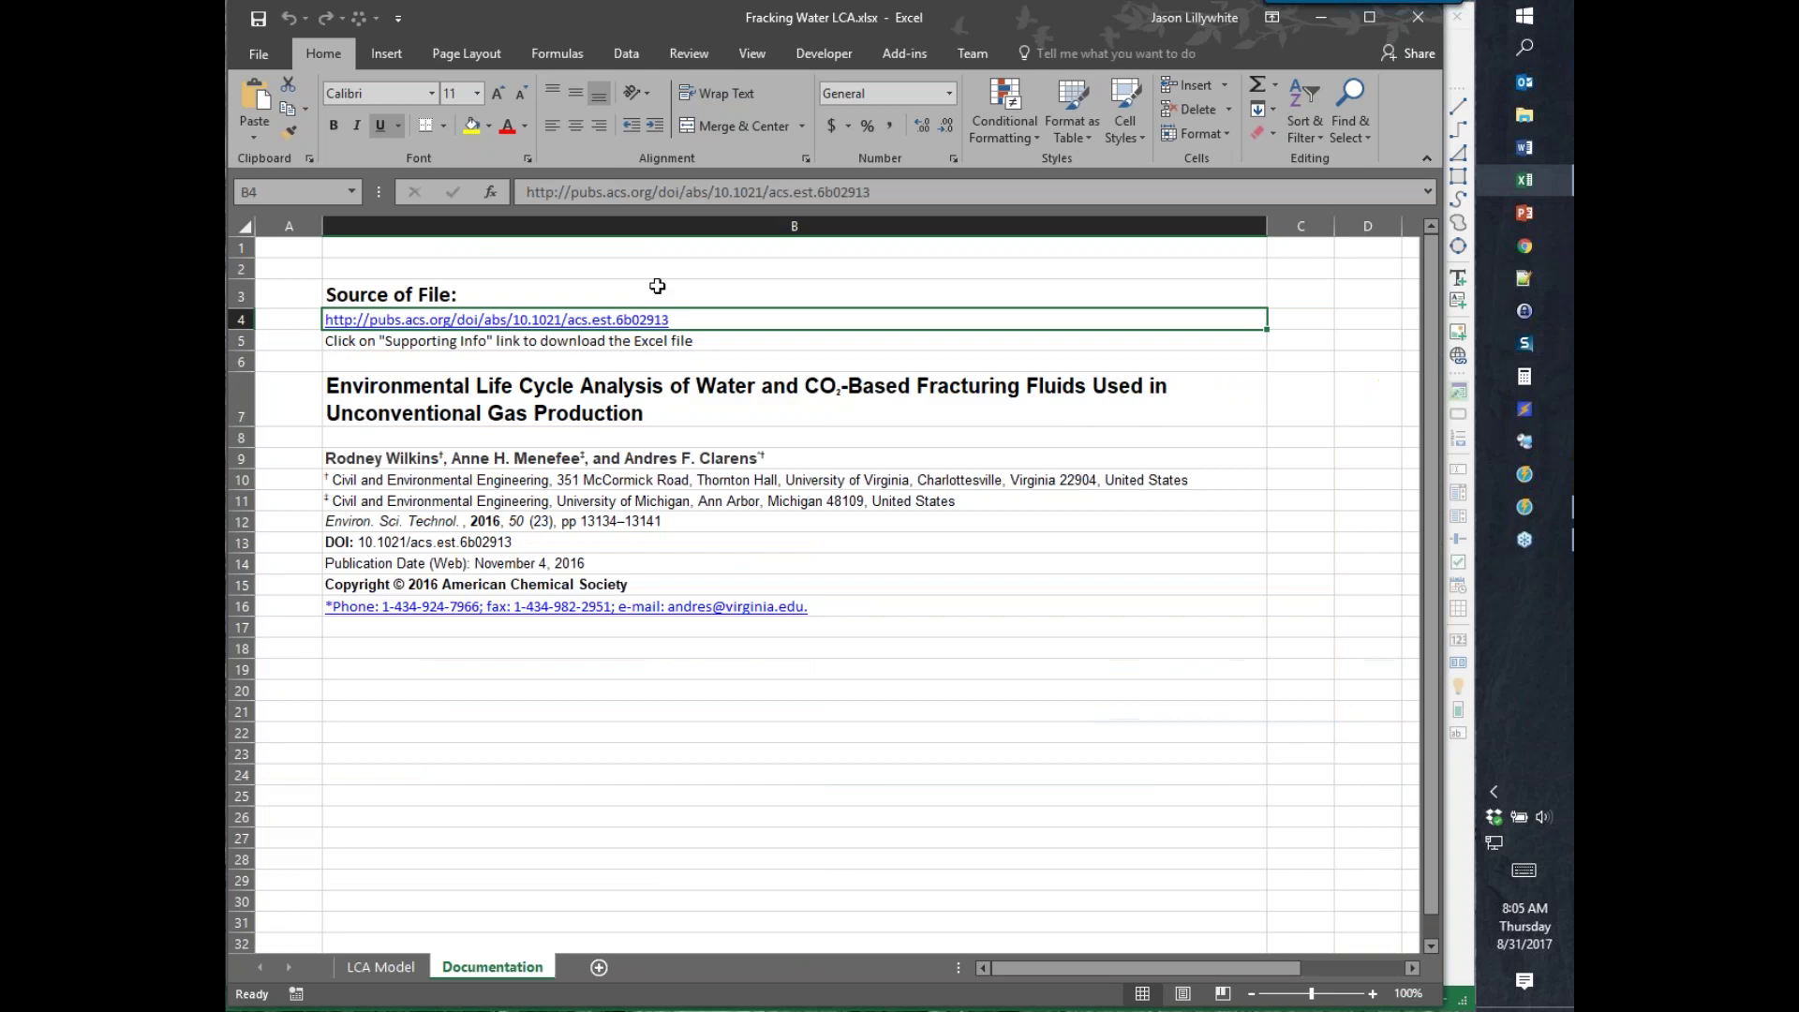
left_click(373, 966)
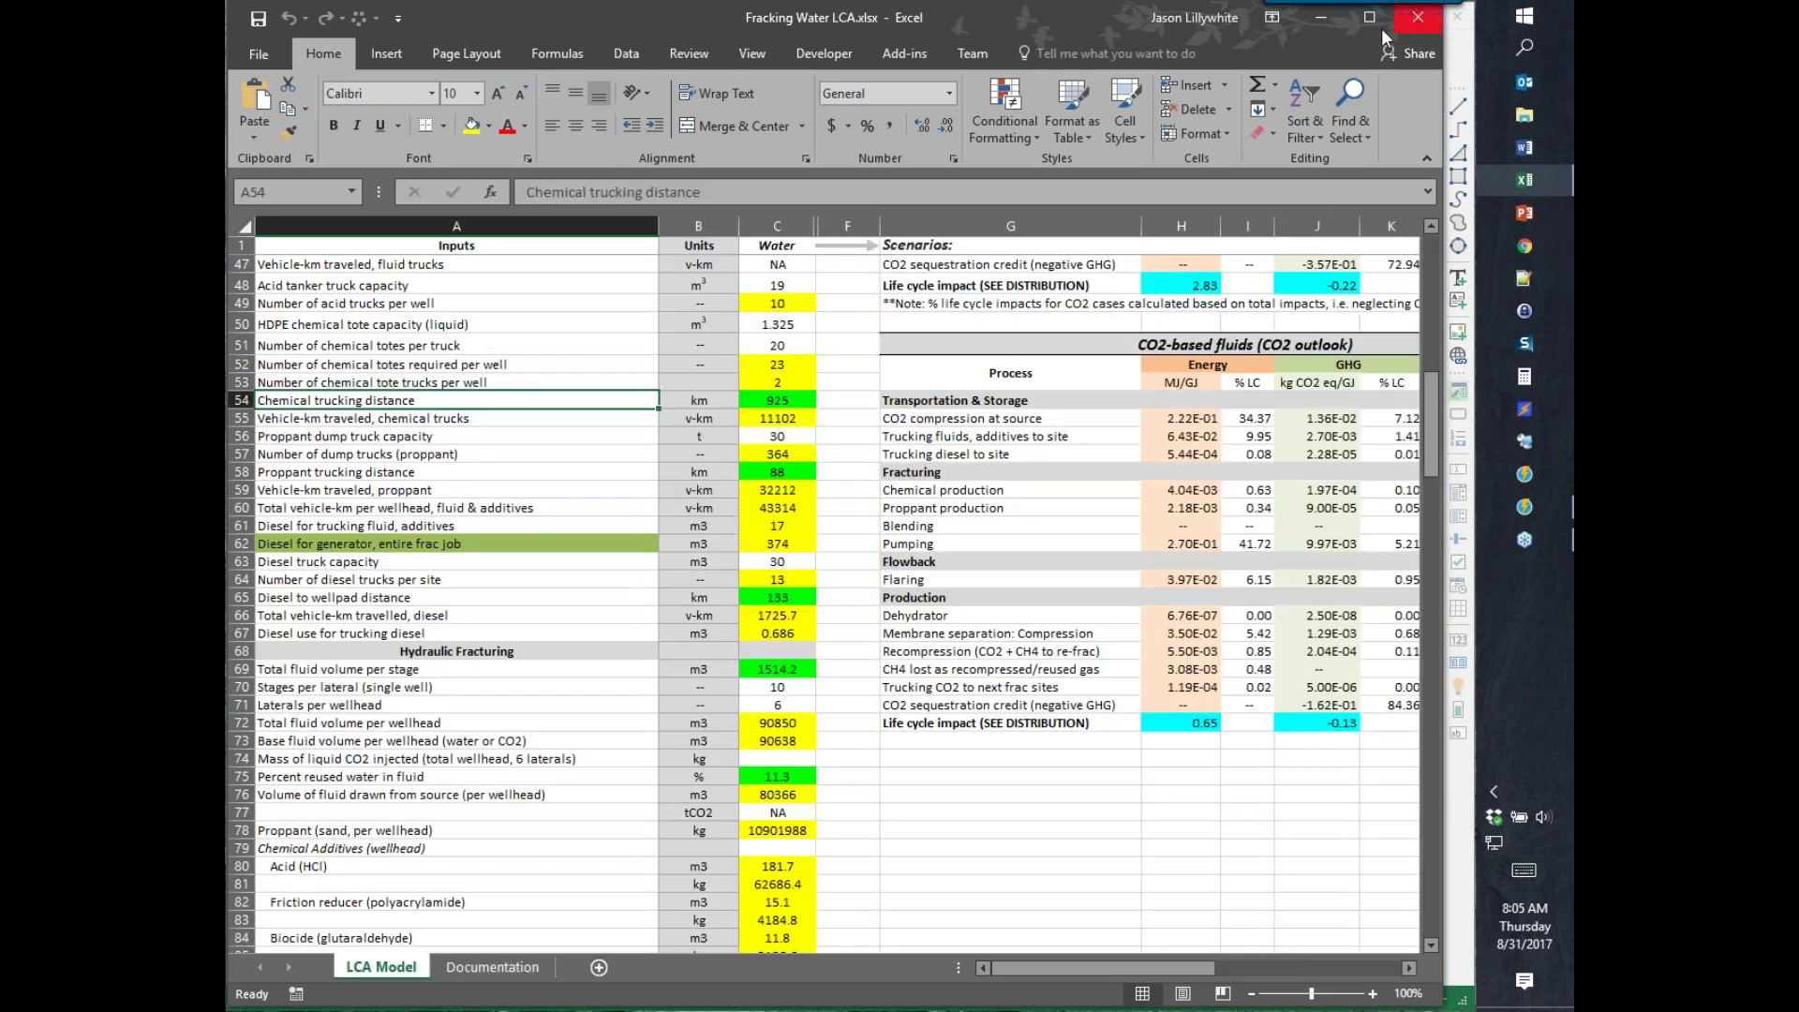
left_click(1323, 18)
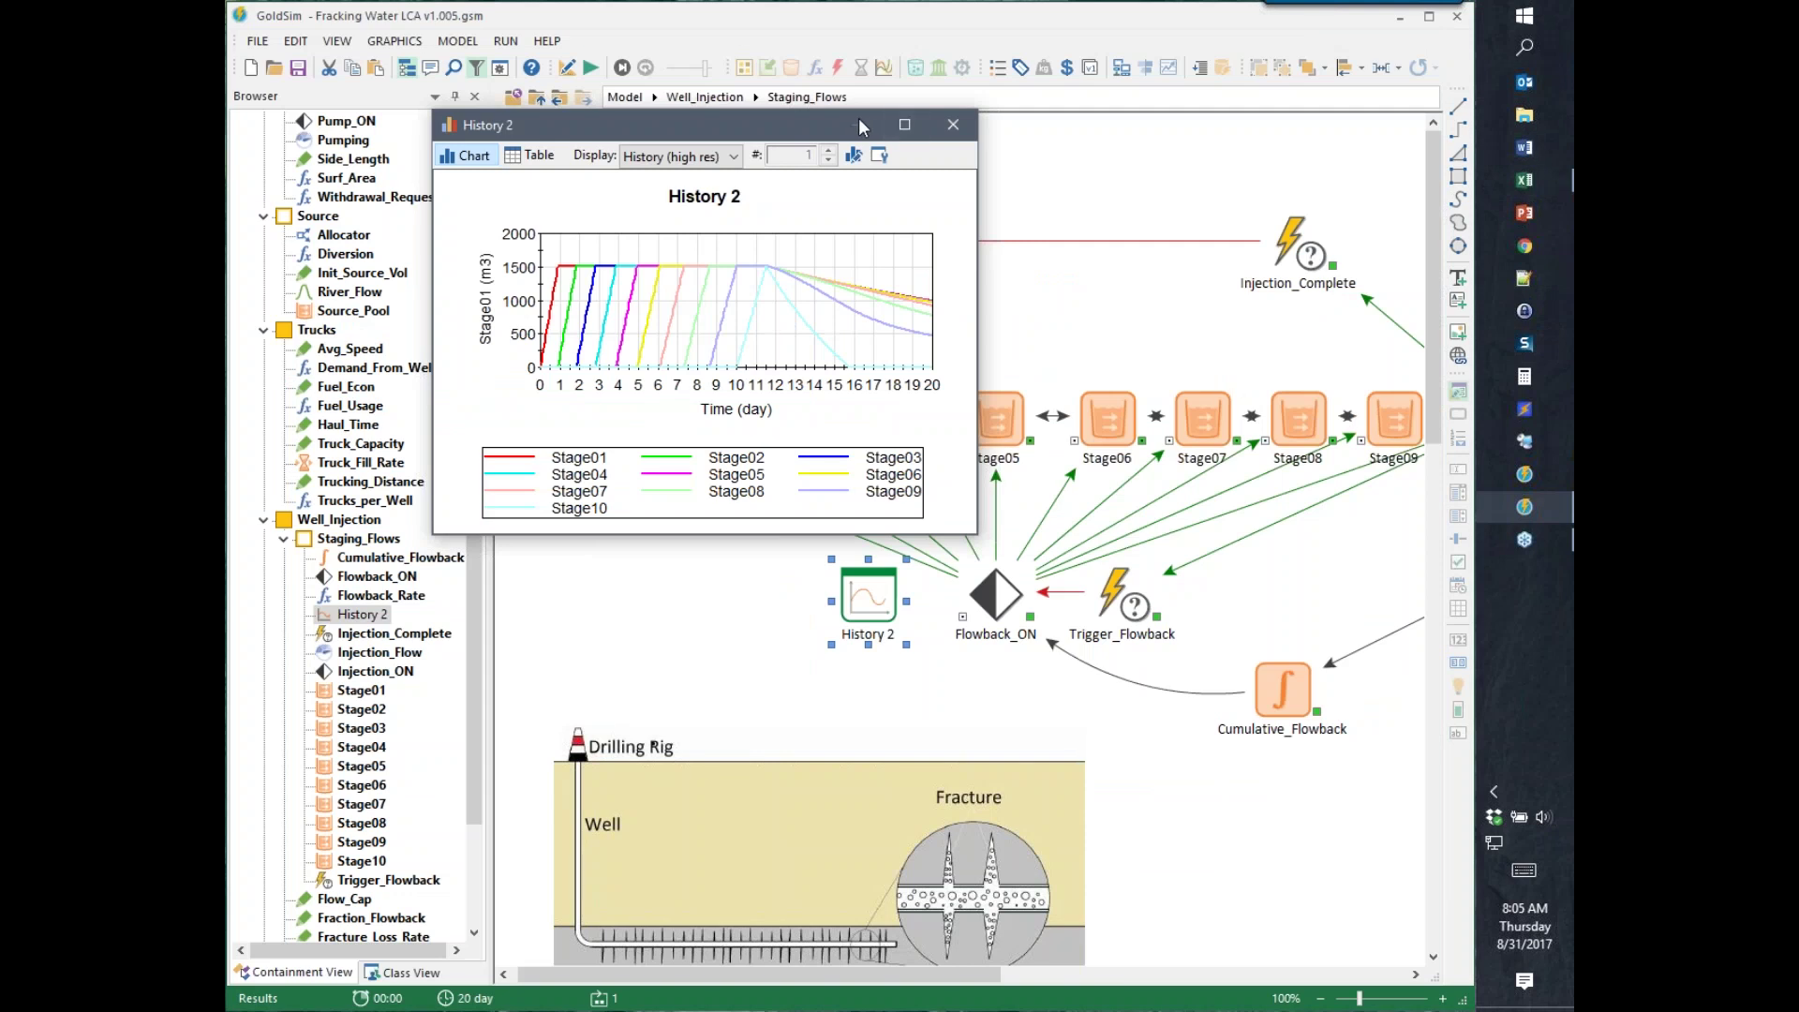
- Move the History 2 chart window aside and close it to uncover the Staging_Flows diagram
left_click_drag(782, 134, 797, 148)
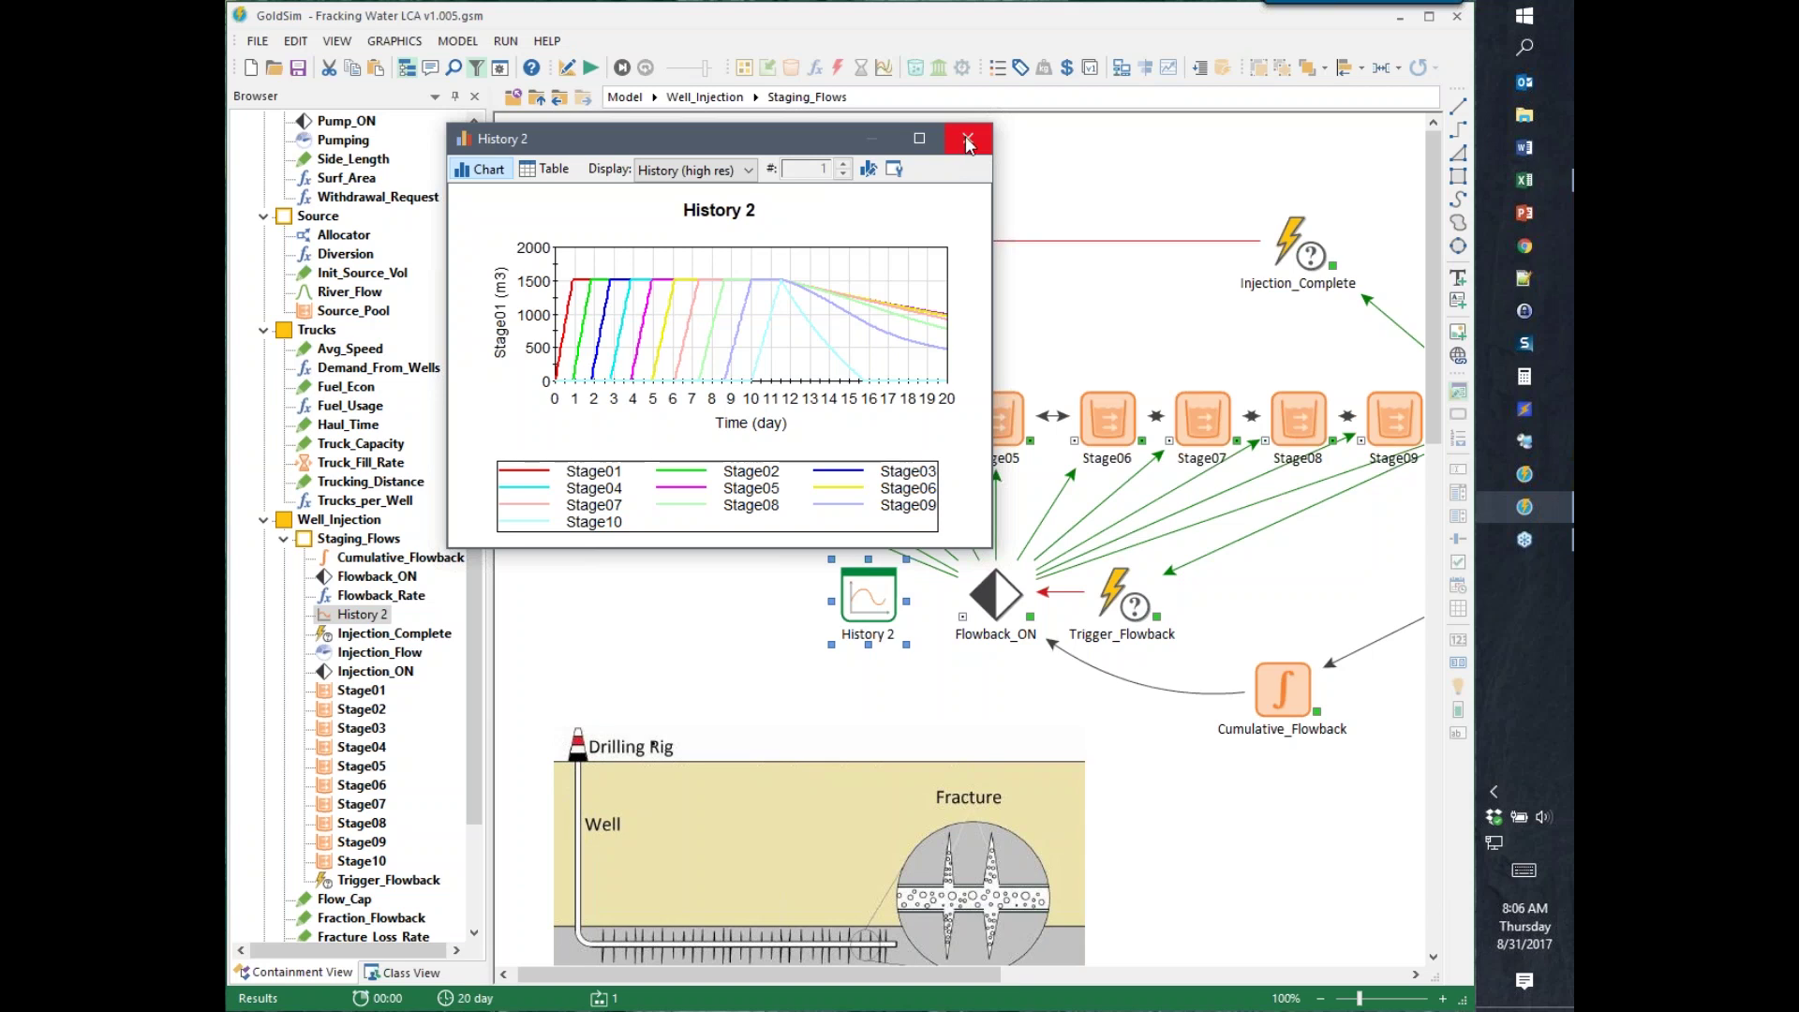
left_click_drag(709, 153, 566, 157)
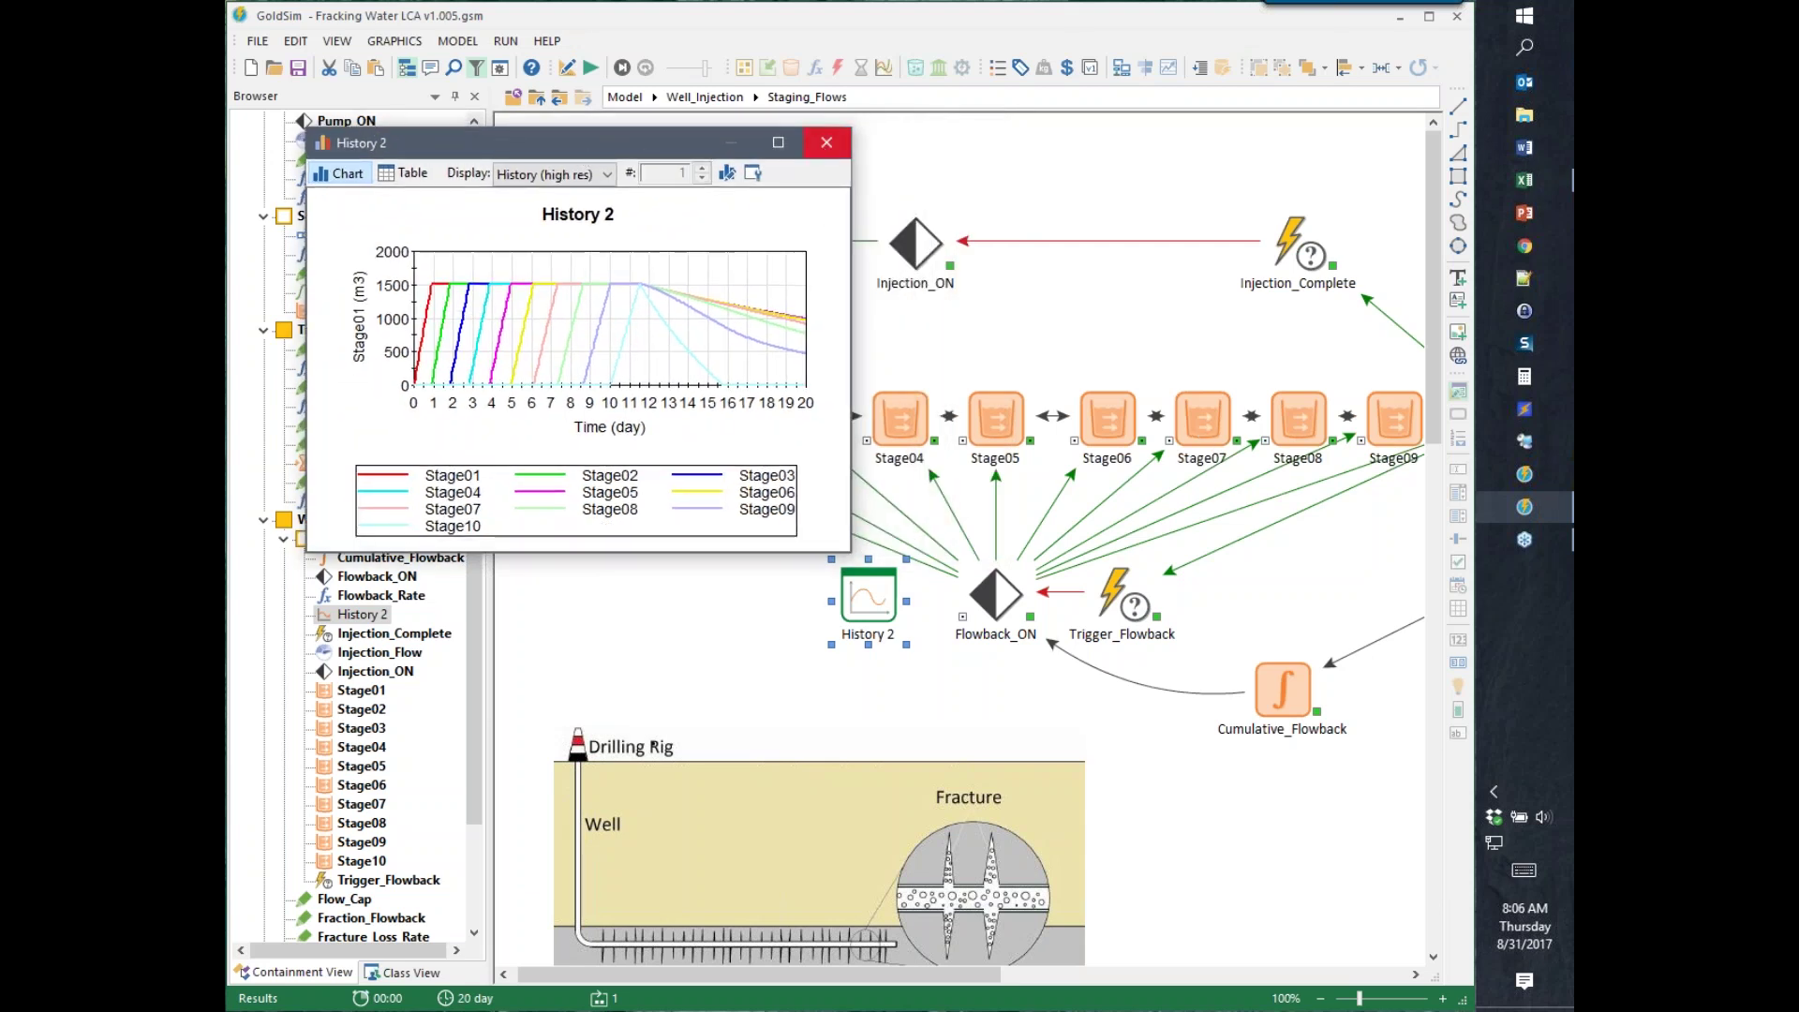
left_click(826, 144)
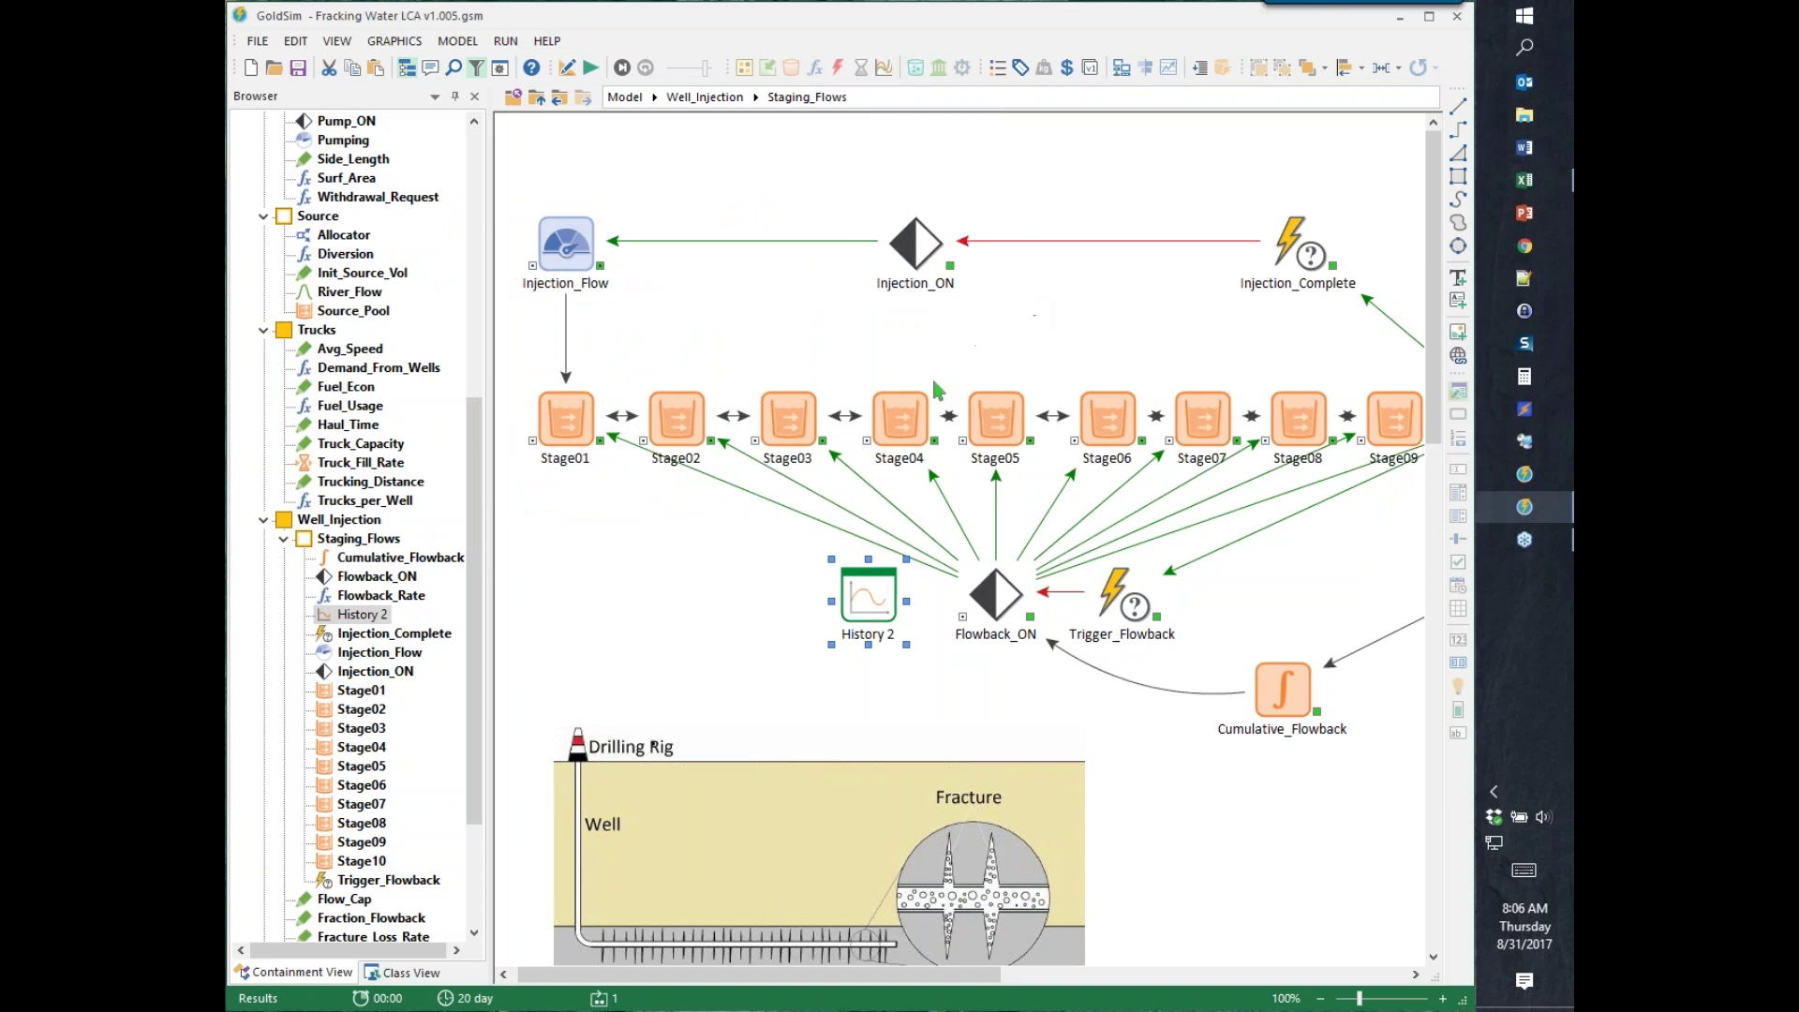
- Move the History 2 element farther from Flowback_ON and shift the drilling rig illustration slightly up and to the left
mouse_move(916, 249)
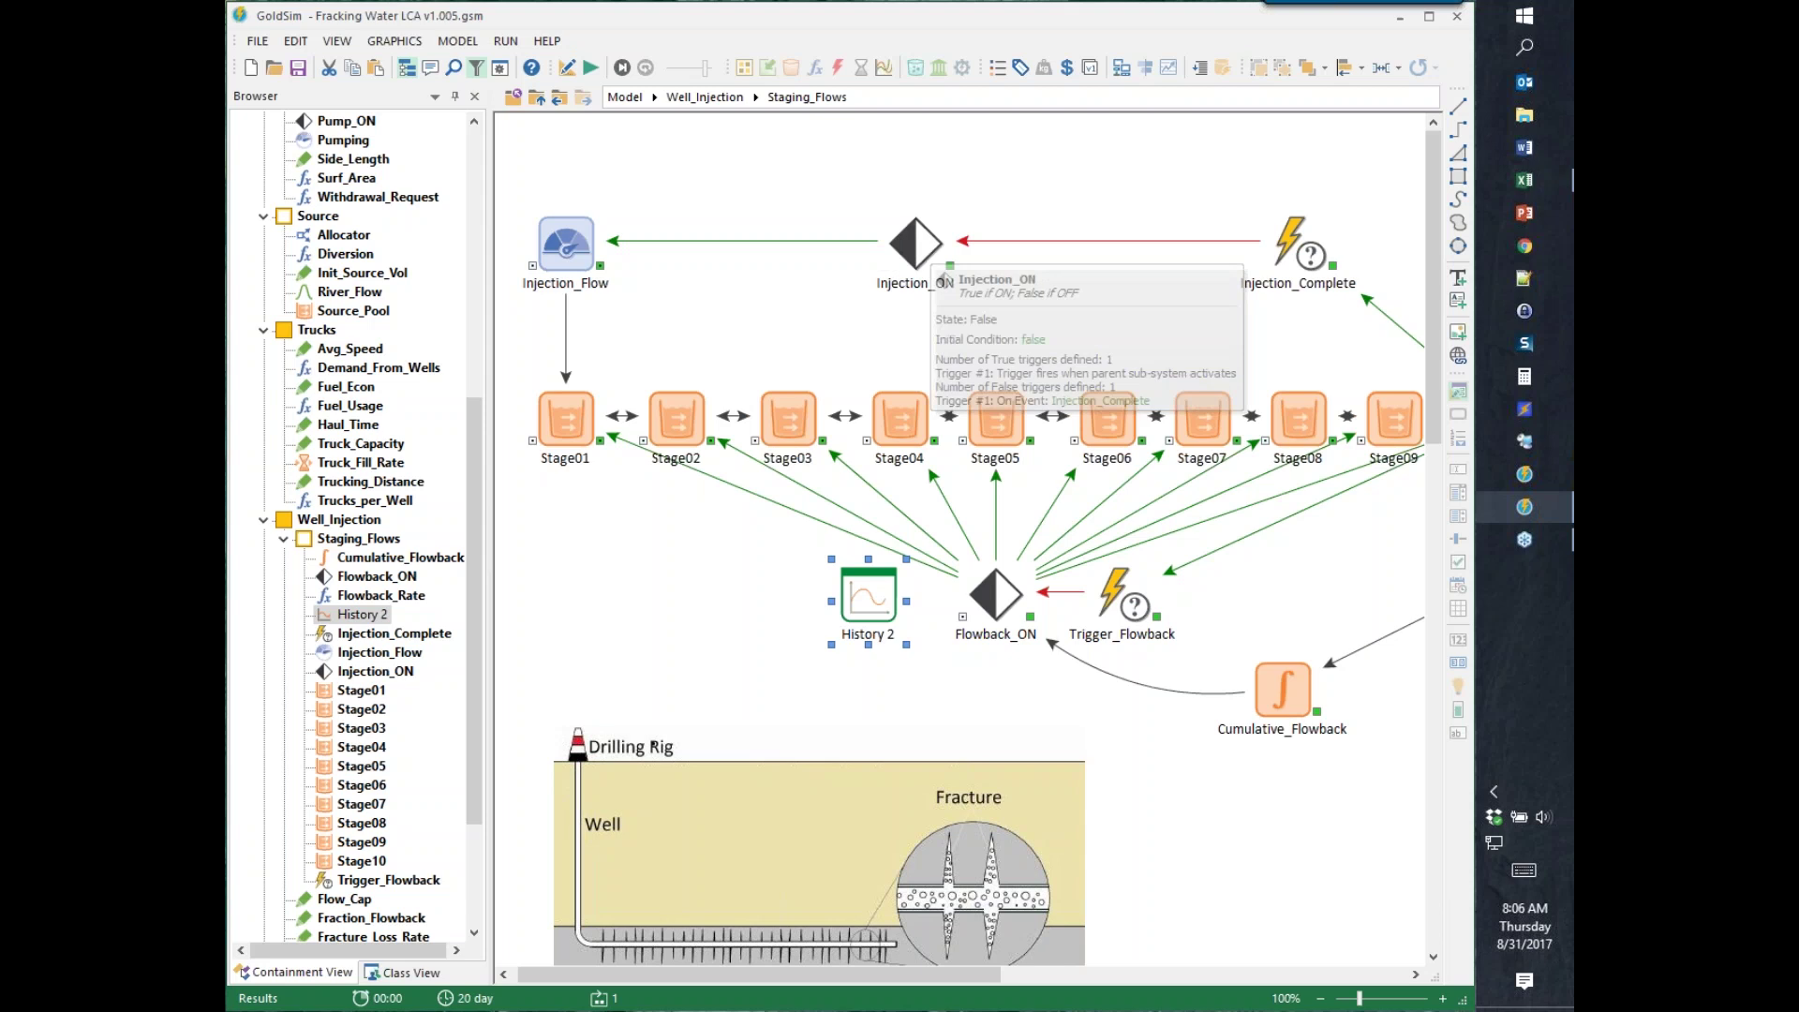
left_click_drag(868, 600, 820, 601)
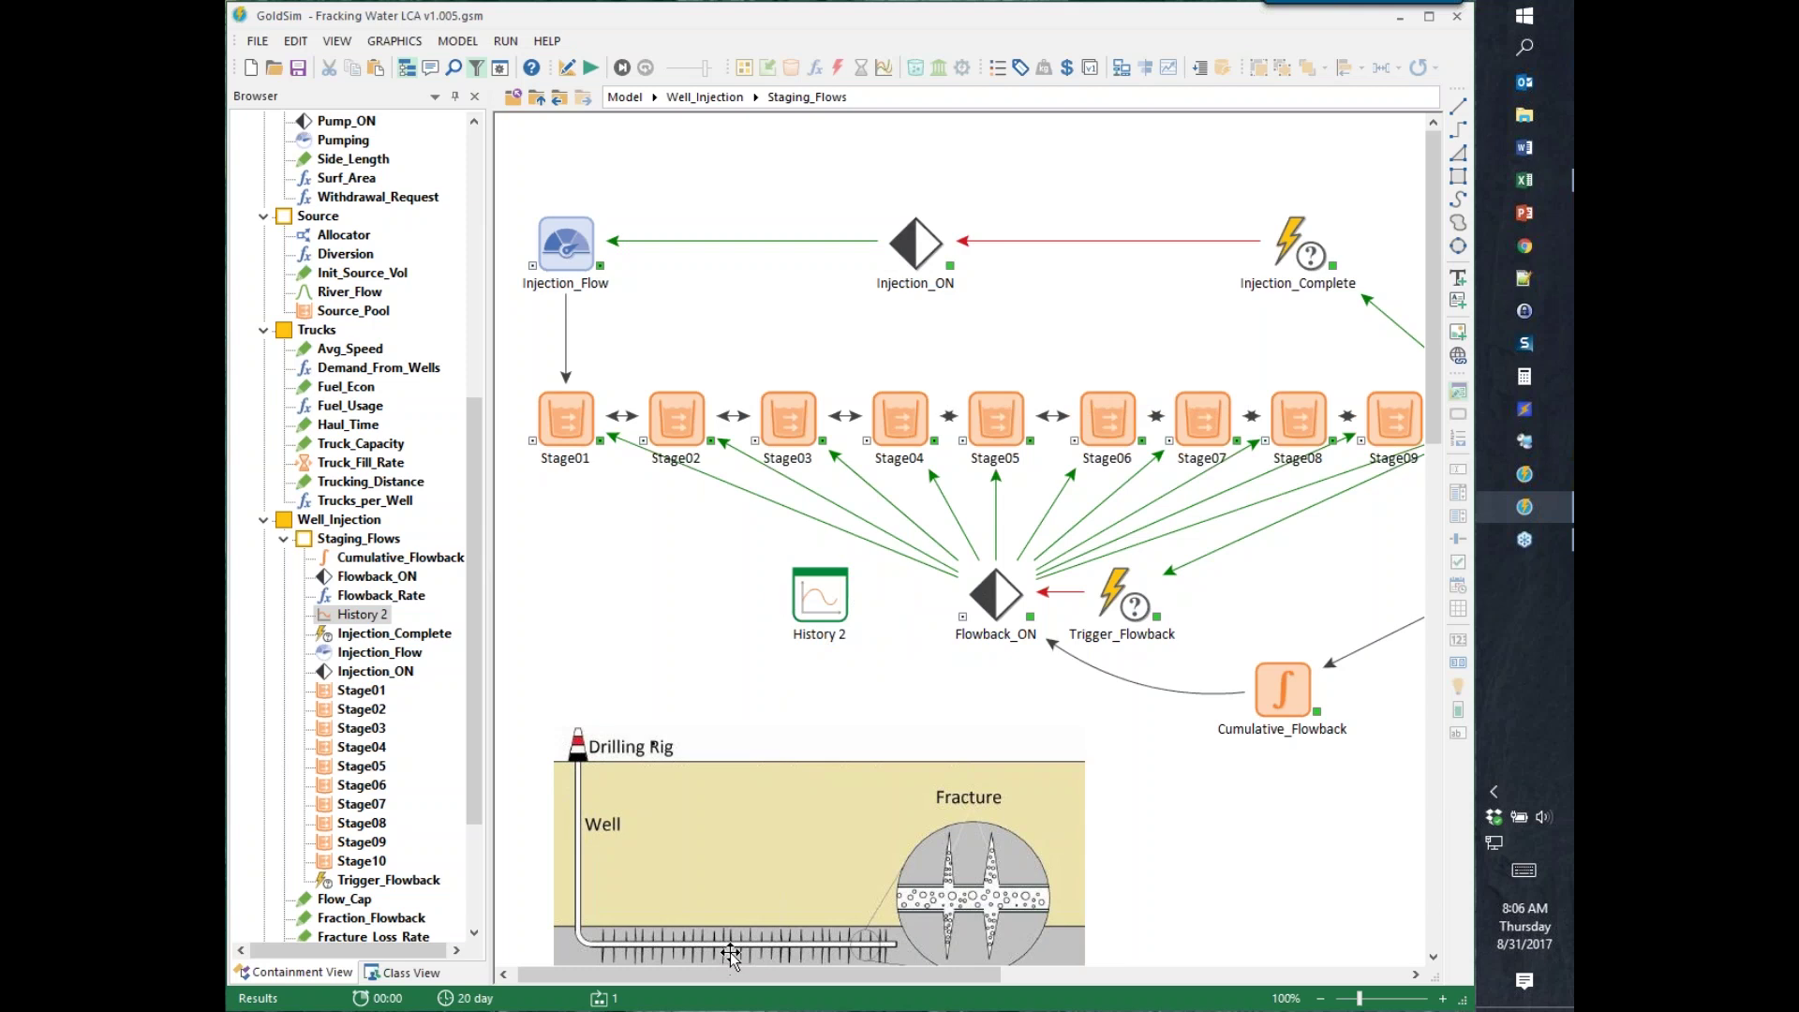
left_click_drag(700, 841, 631, 766)
left_click(1157, 754)
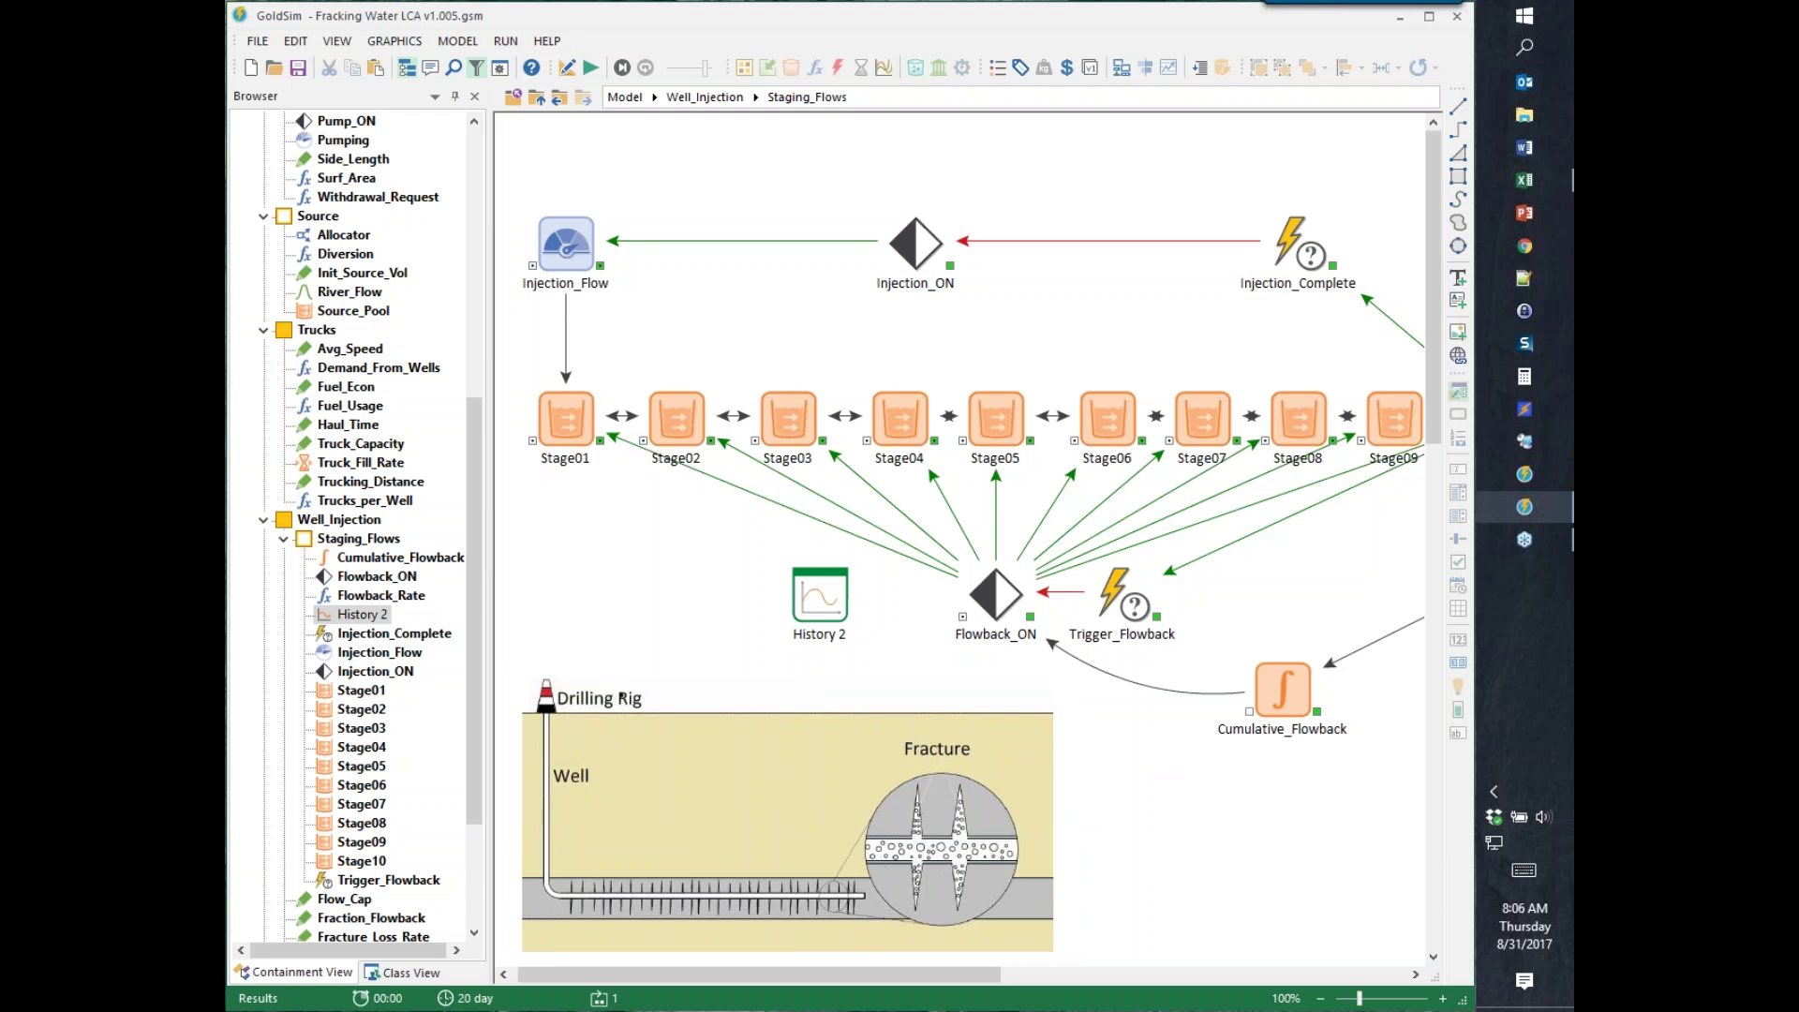
left_click(1461, 47)
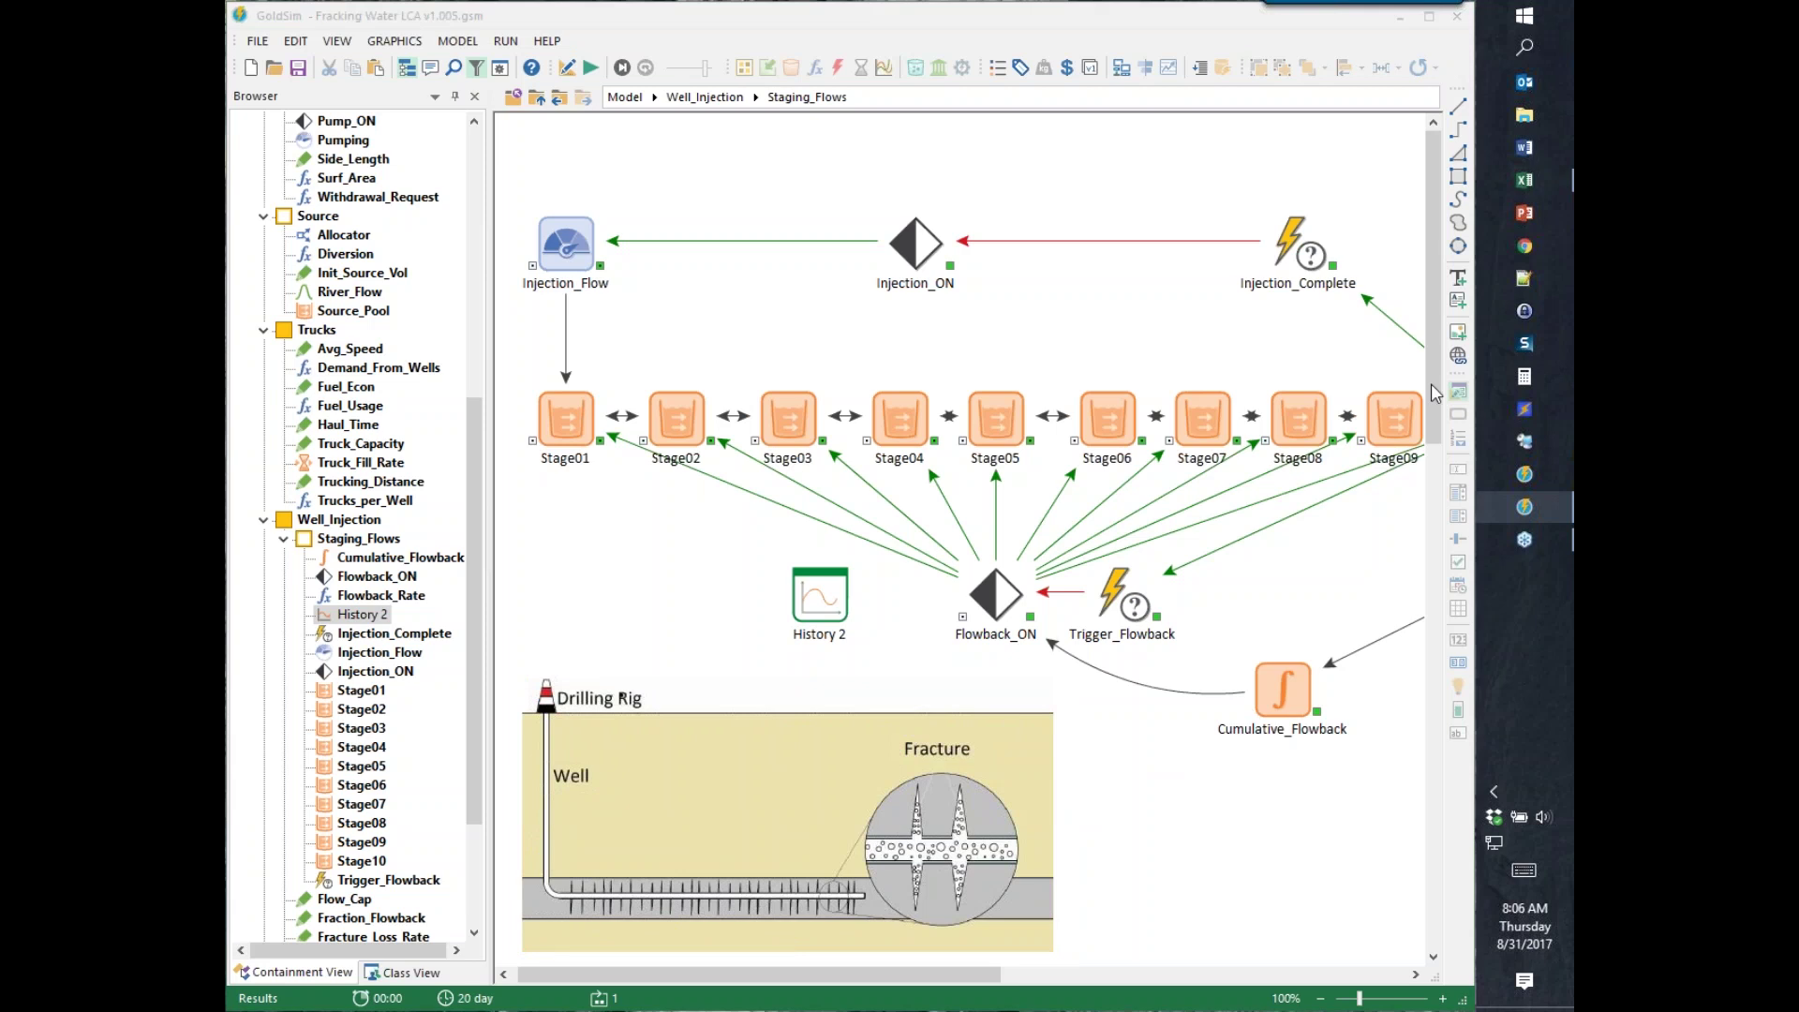
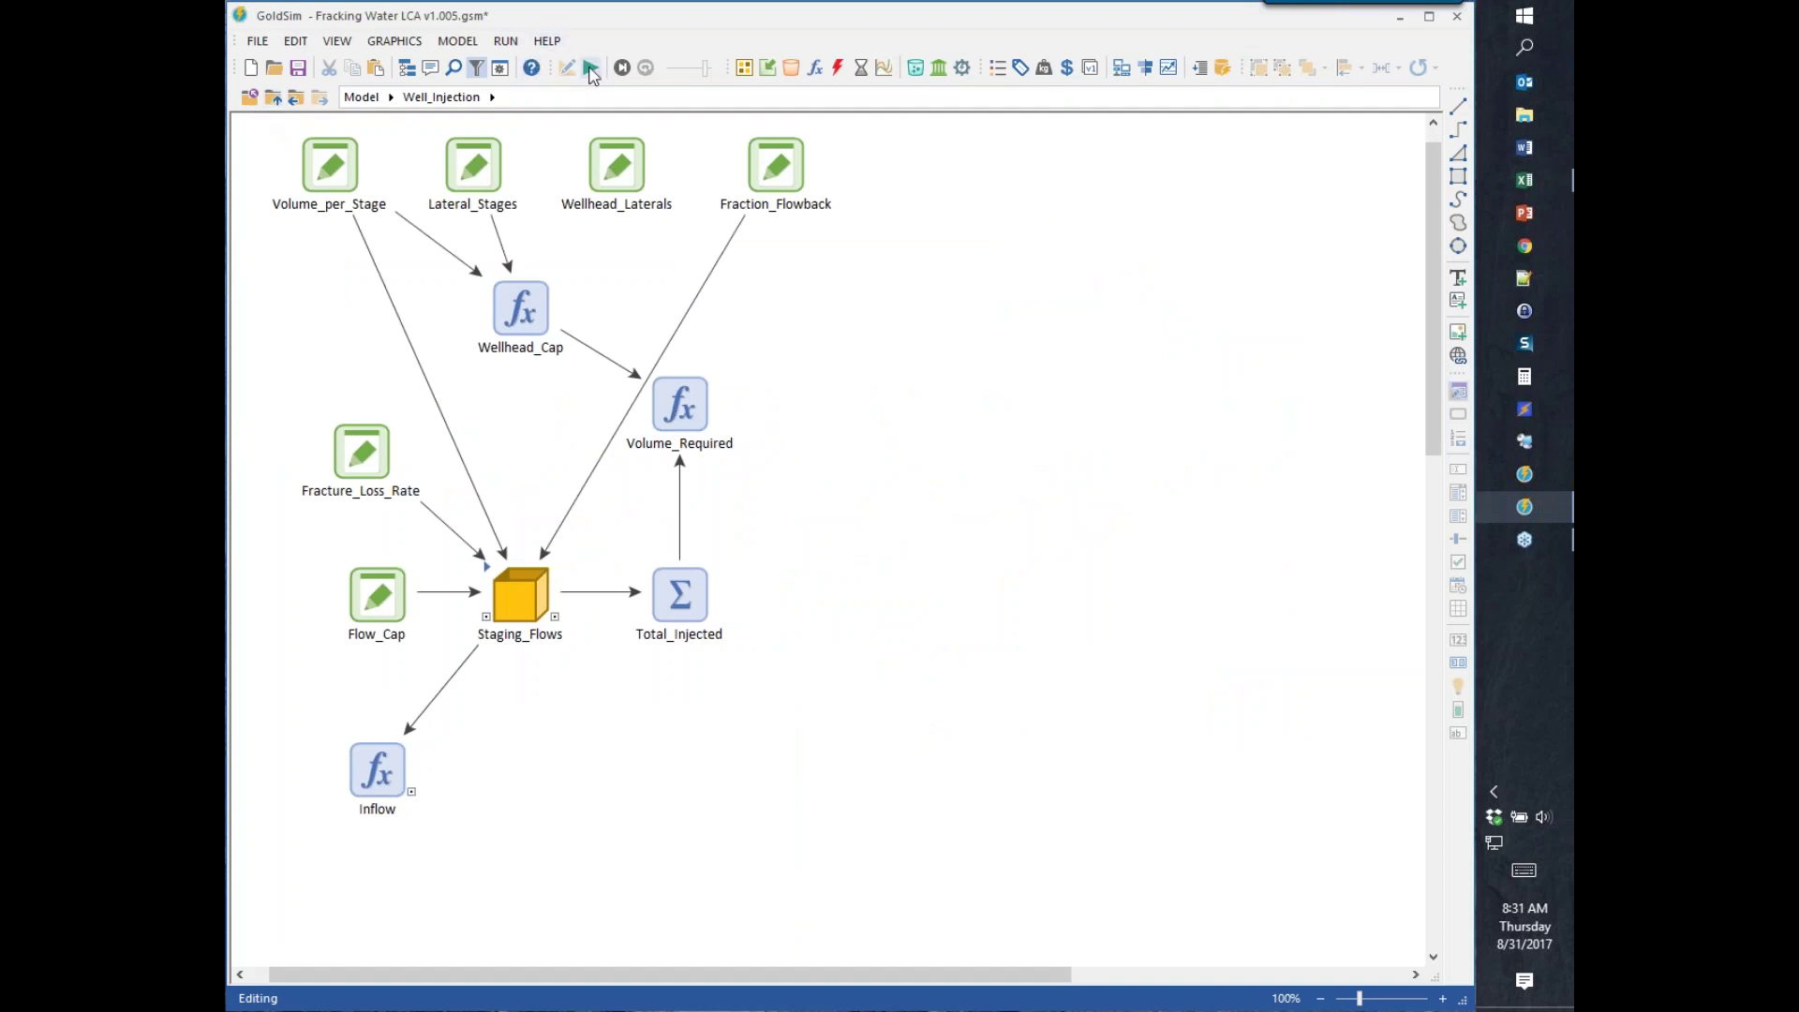
- Run the simulation and go from Well_Injection to the model's root level
left_click(591, 73)
key("Return")
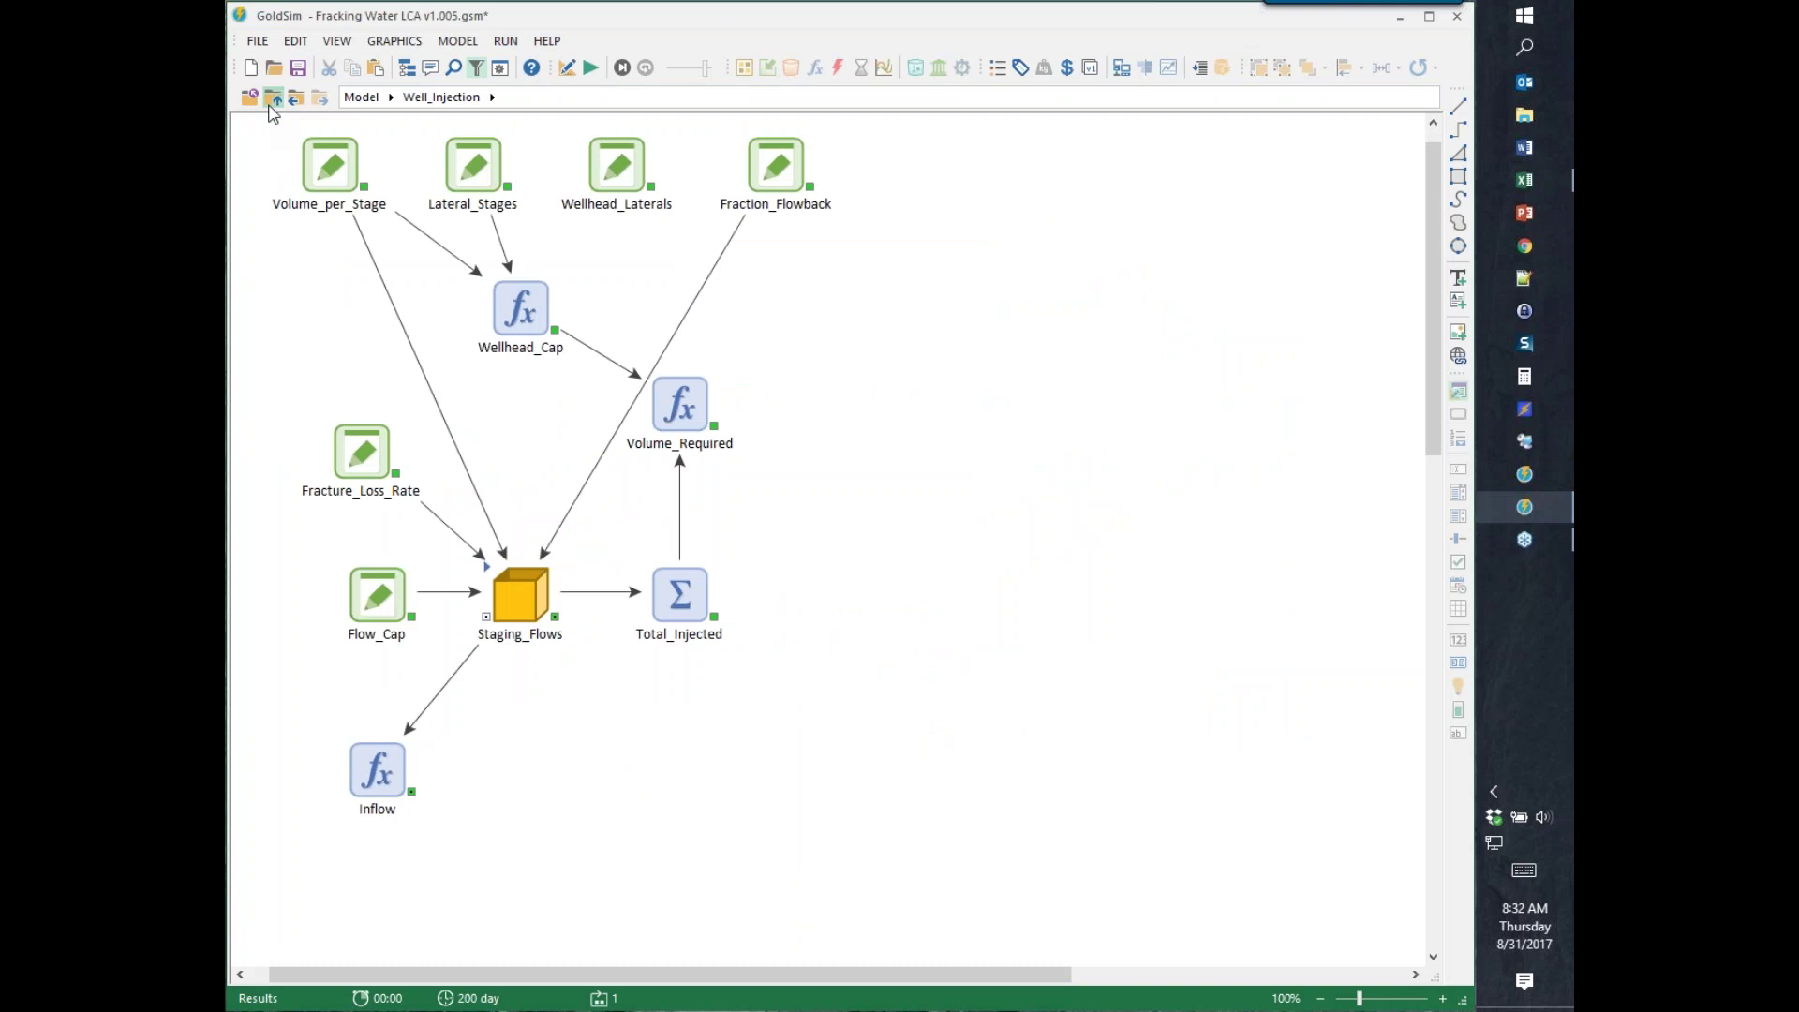
left_click(249, 96)
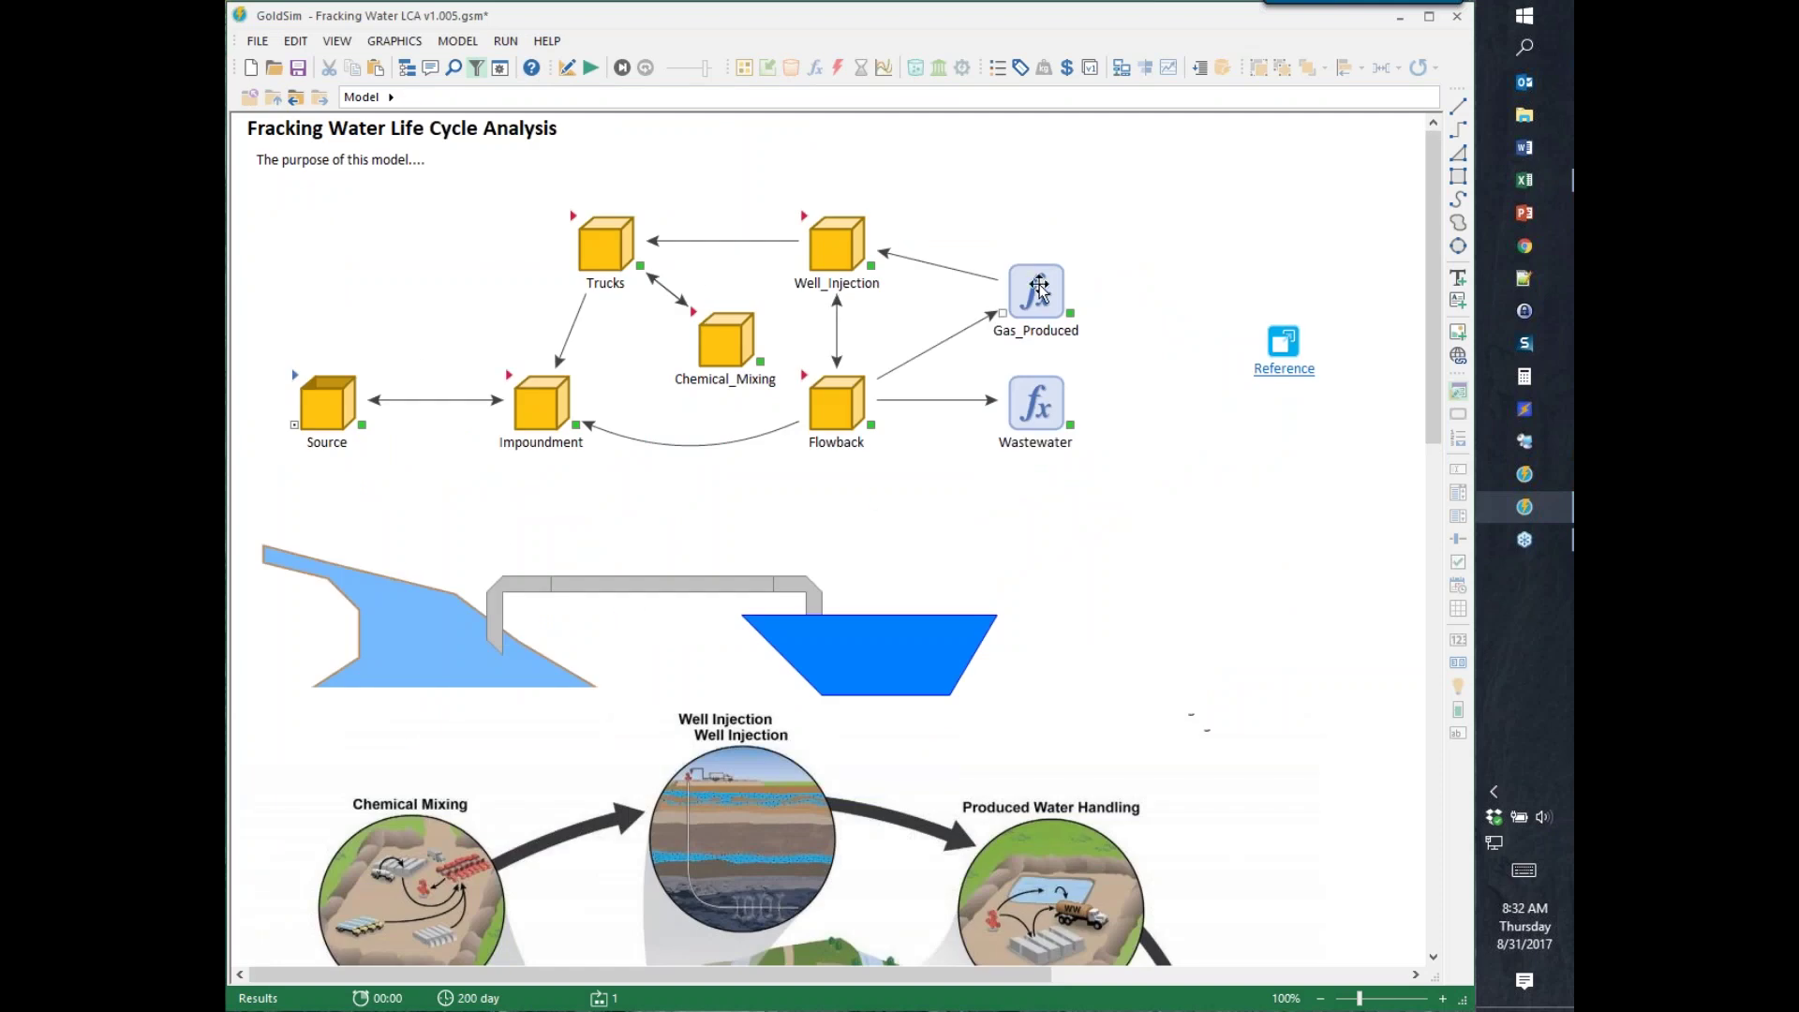
- Open the Flowback container, view the time history result of Flowback_Rate and close the chart
mouse_move(1035, 398)
double_click(829, 403)
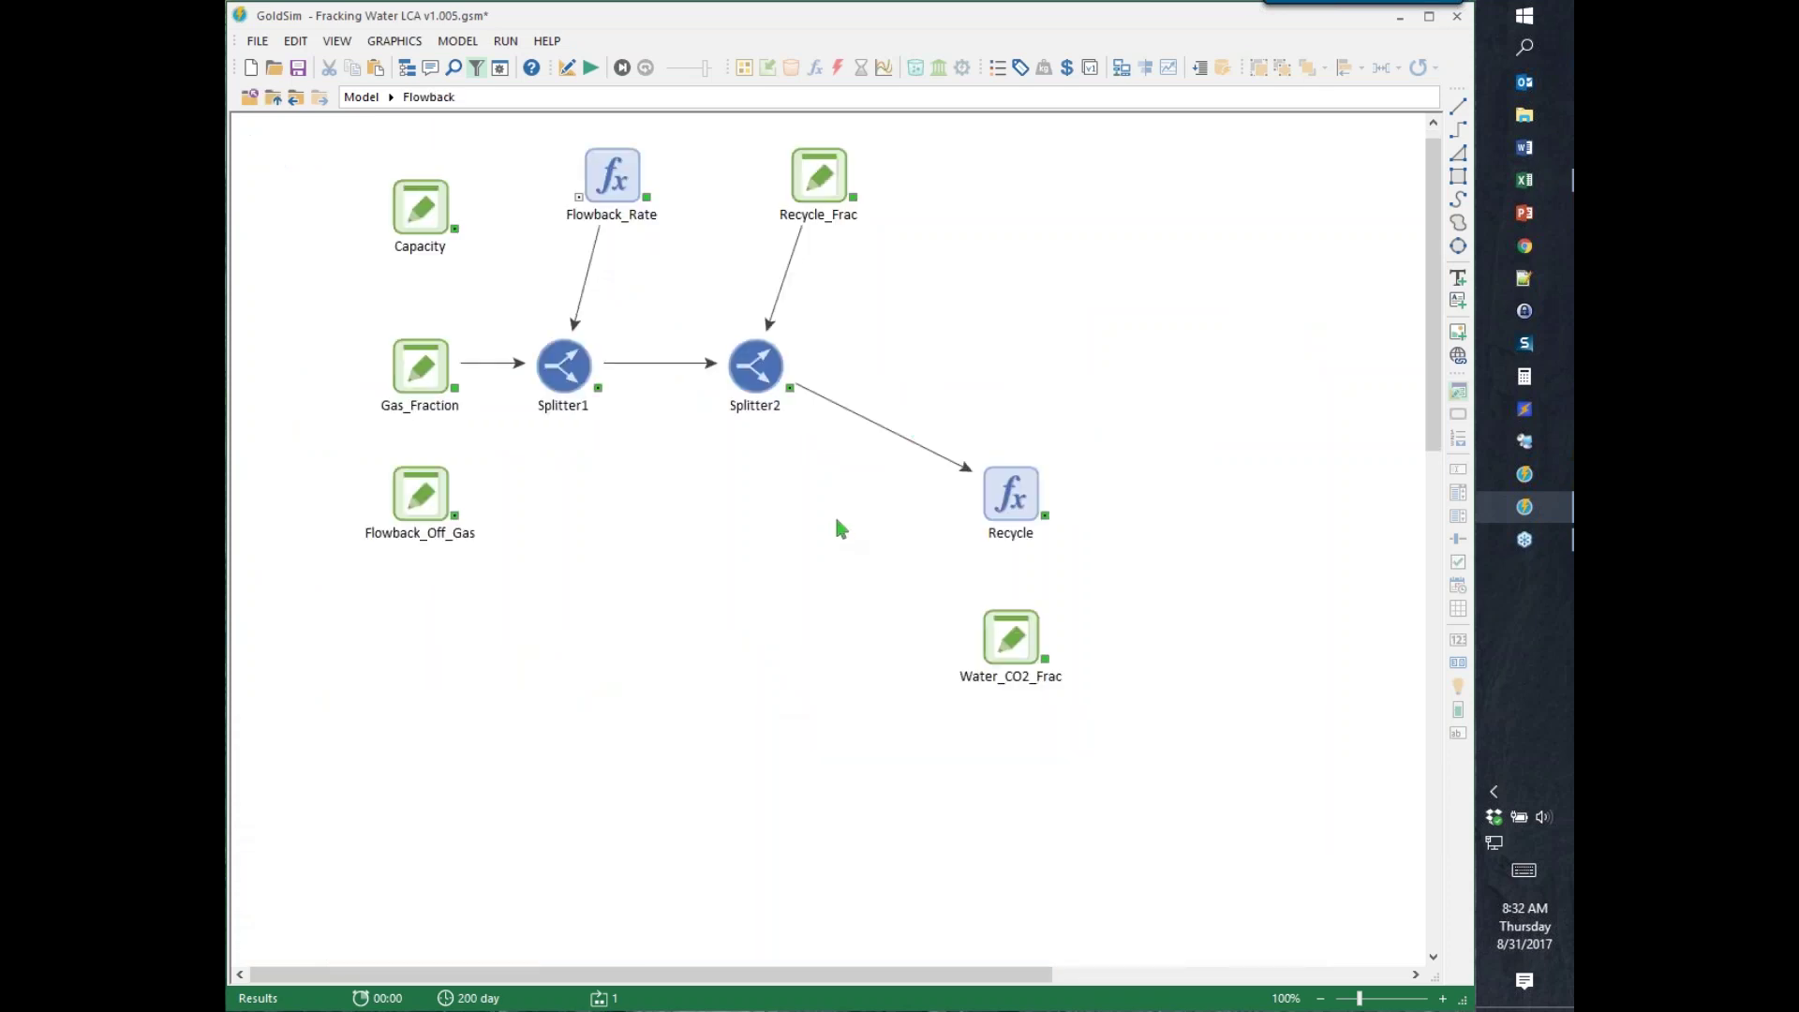
left_click(611, 177)
right_click(604, 173)
left_click(658, 200)
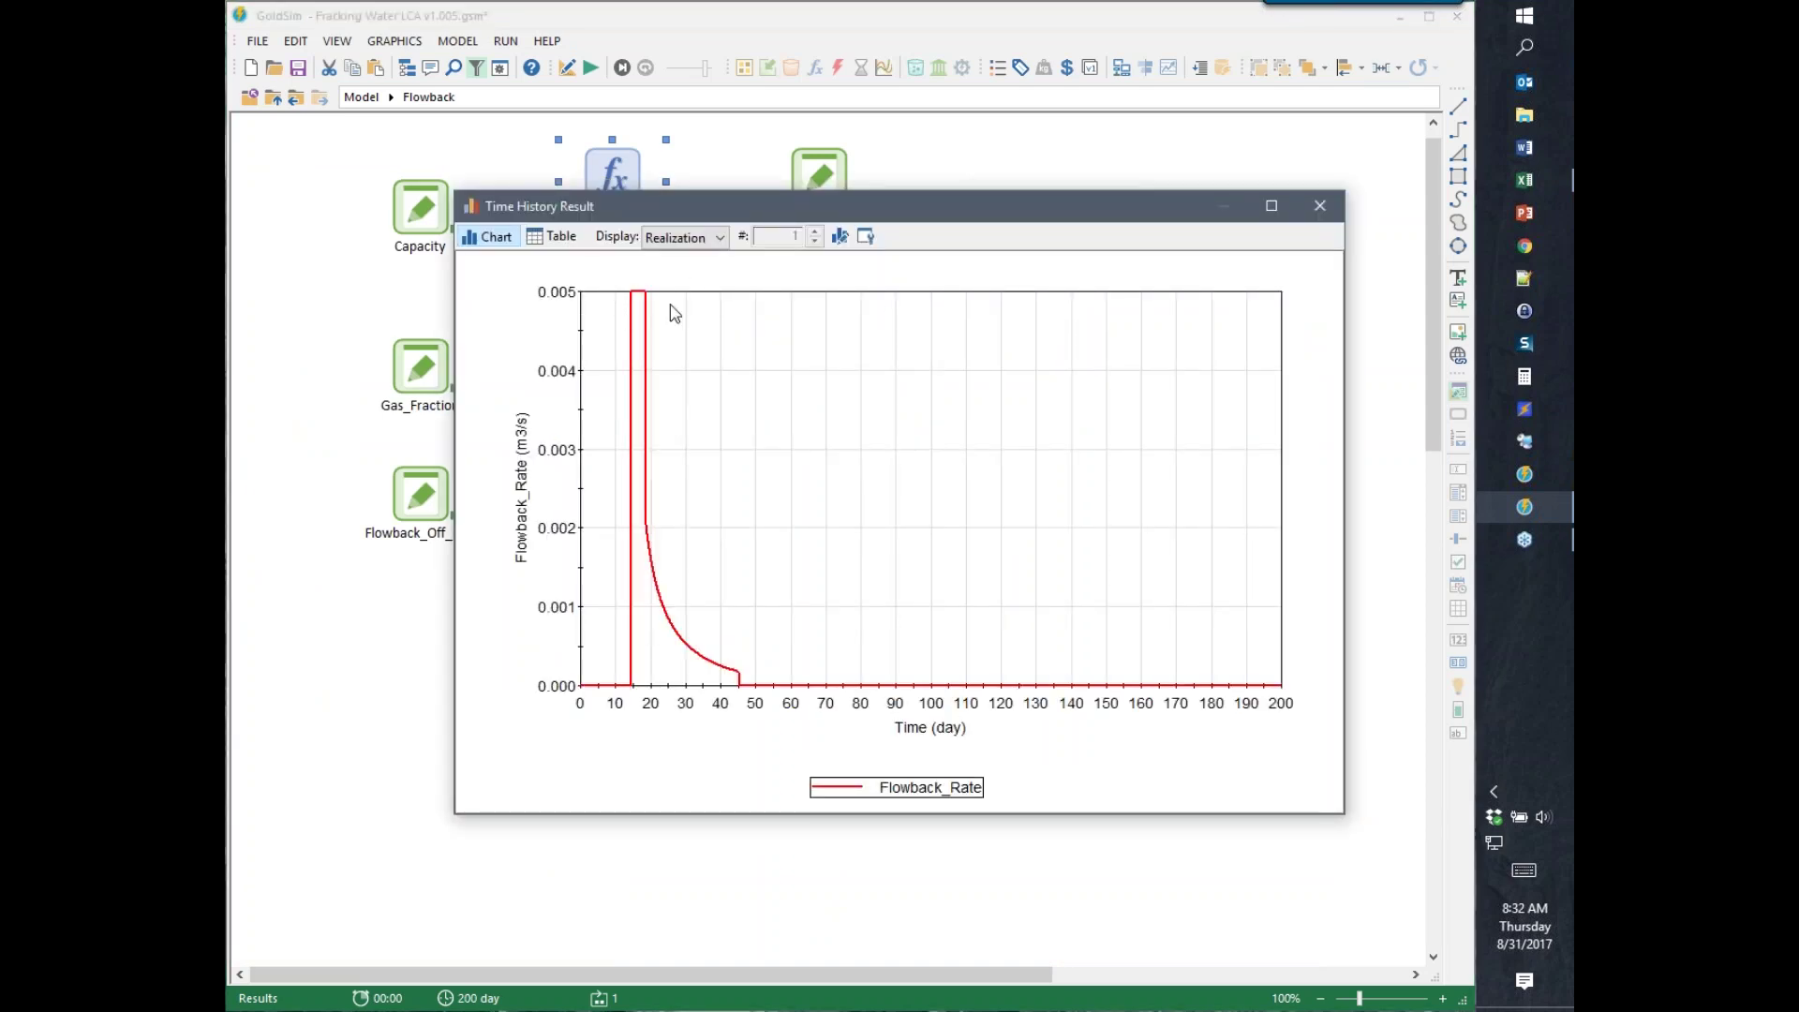
left_click(1320, 207)
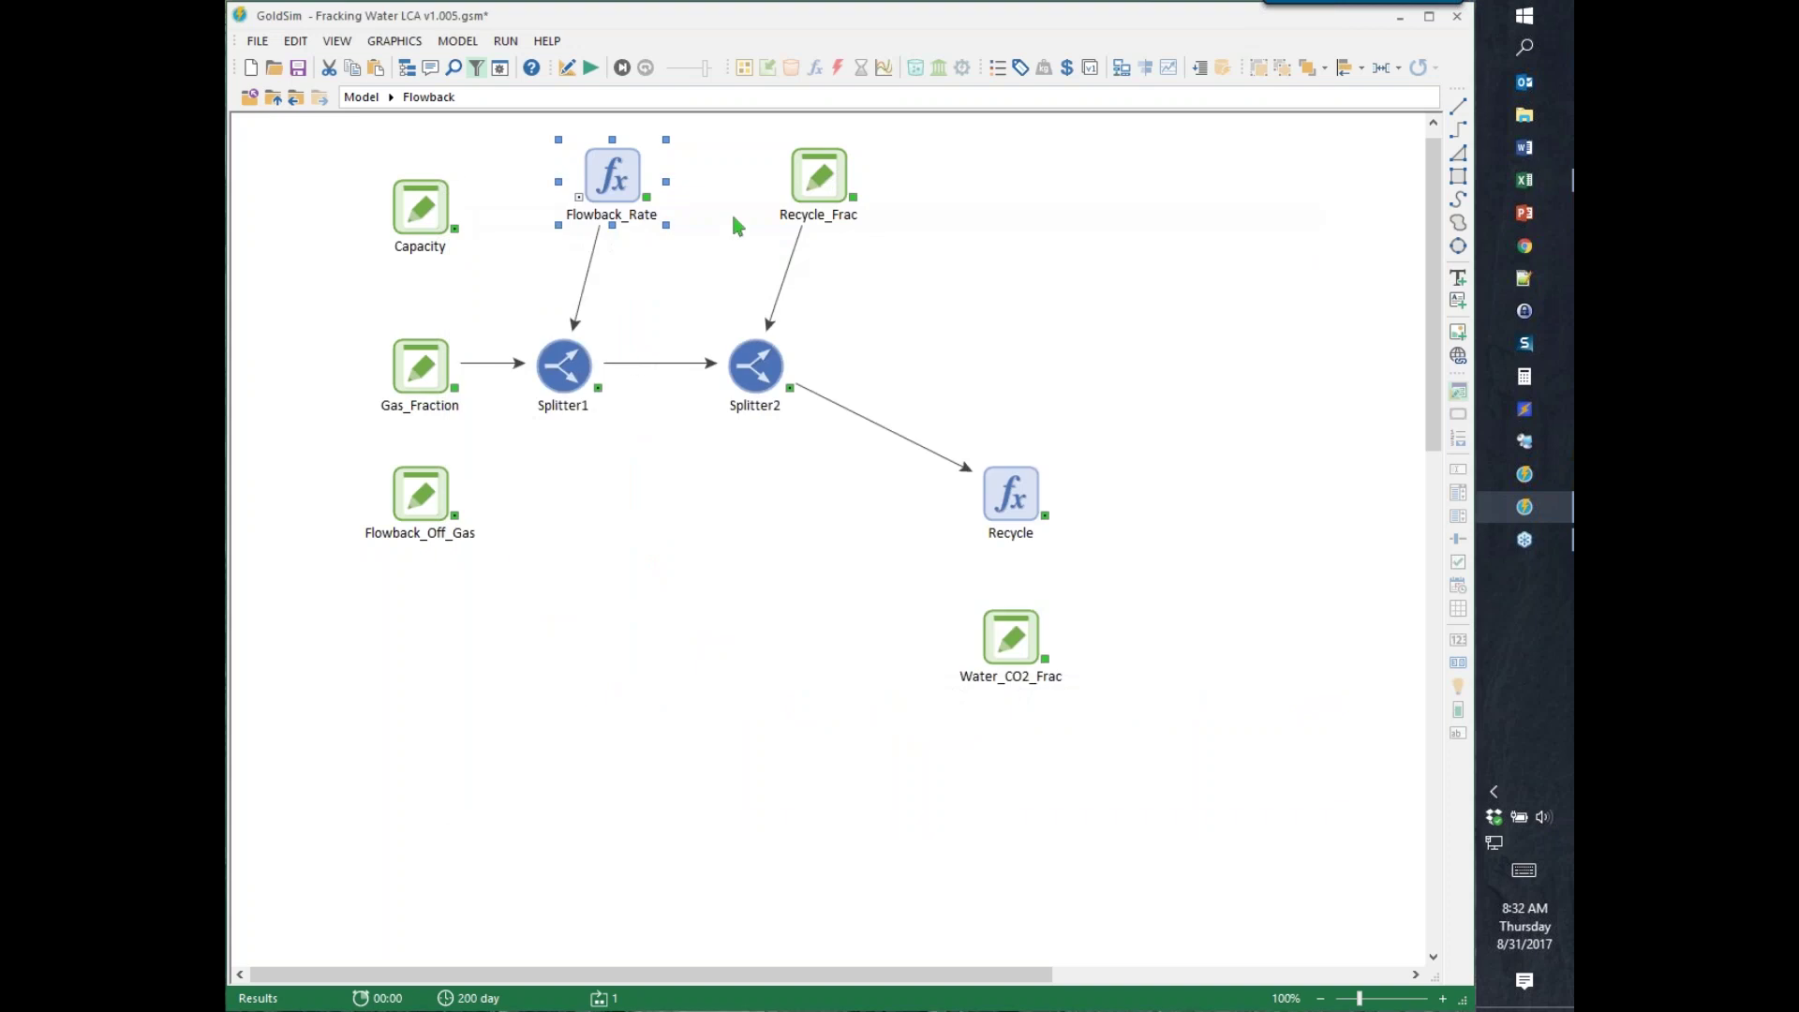
- Align Flowback_Rate directly above Splitter1, check Gas_Fraction, and view the Splitter1 definition before closing it
left_click_drag(583, 195, 535, 195)
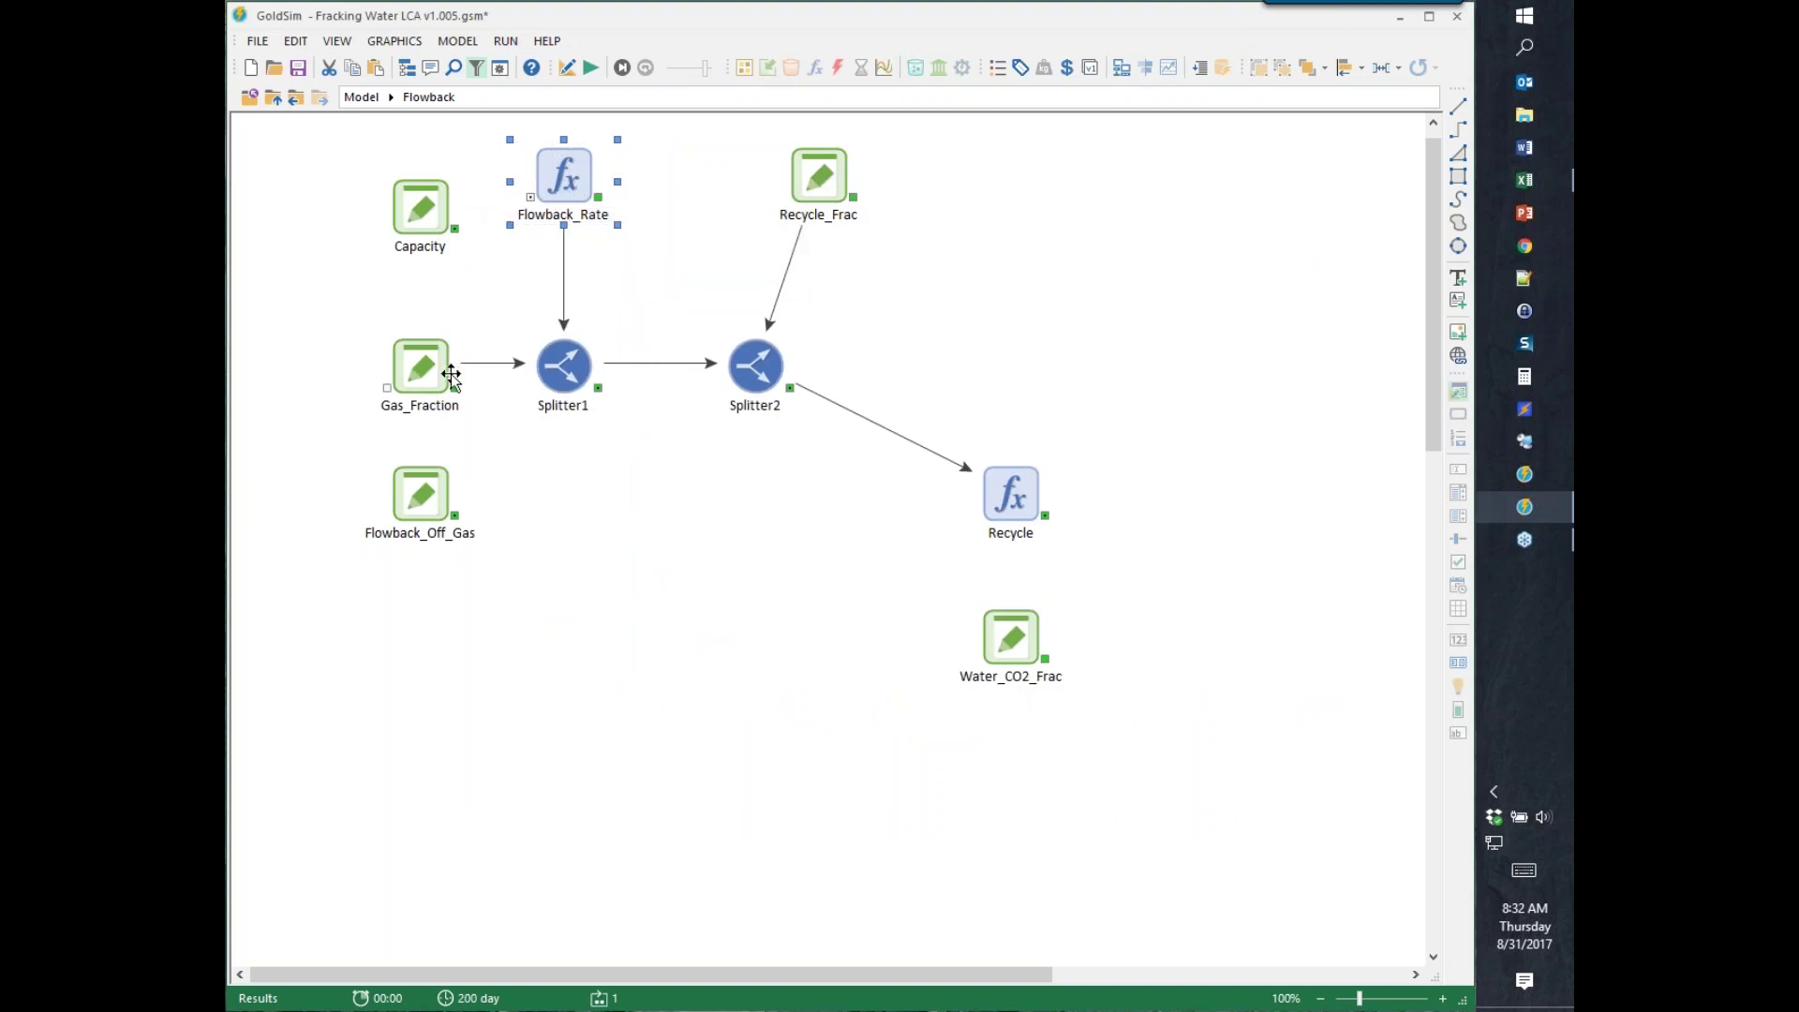
mouse_move(451, 374)
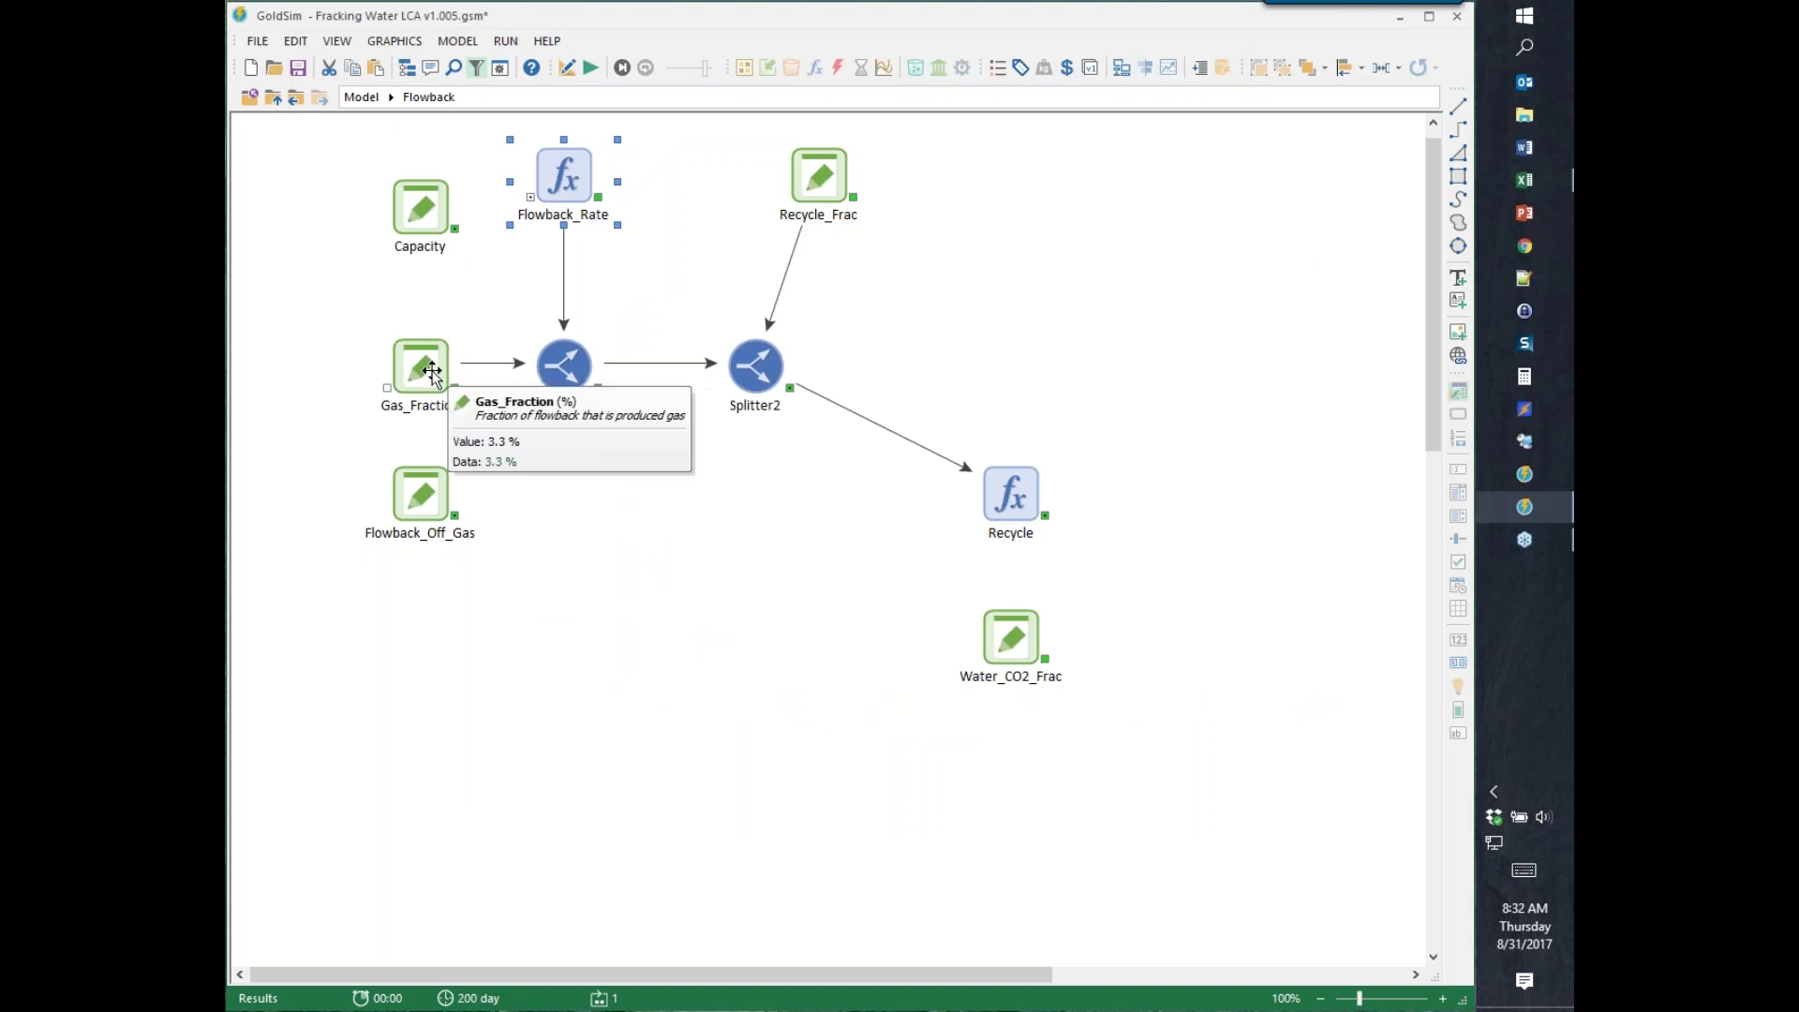
double_click(563, 365)
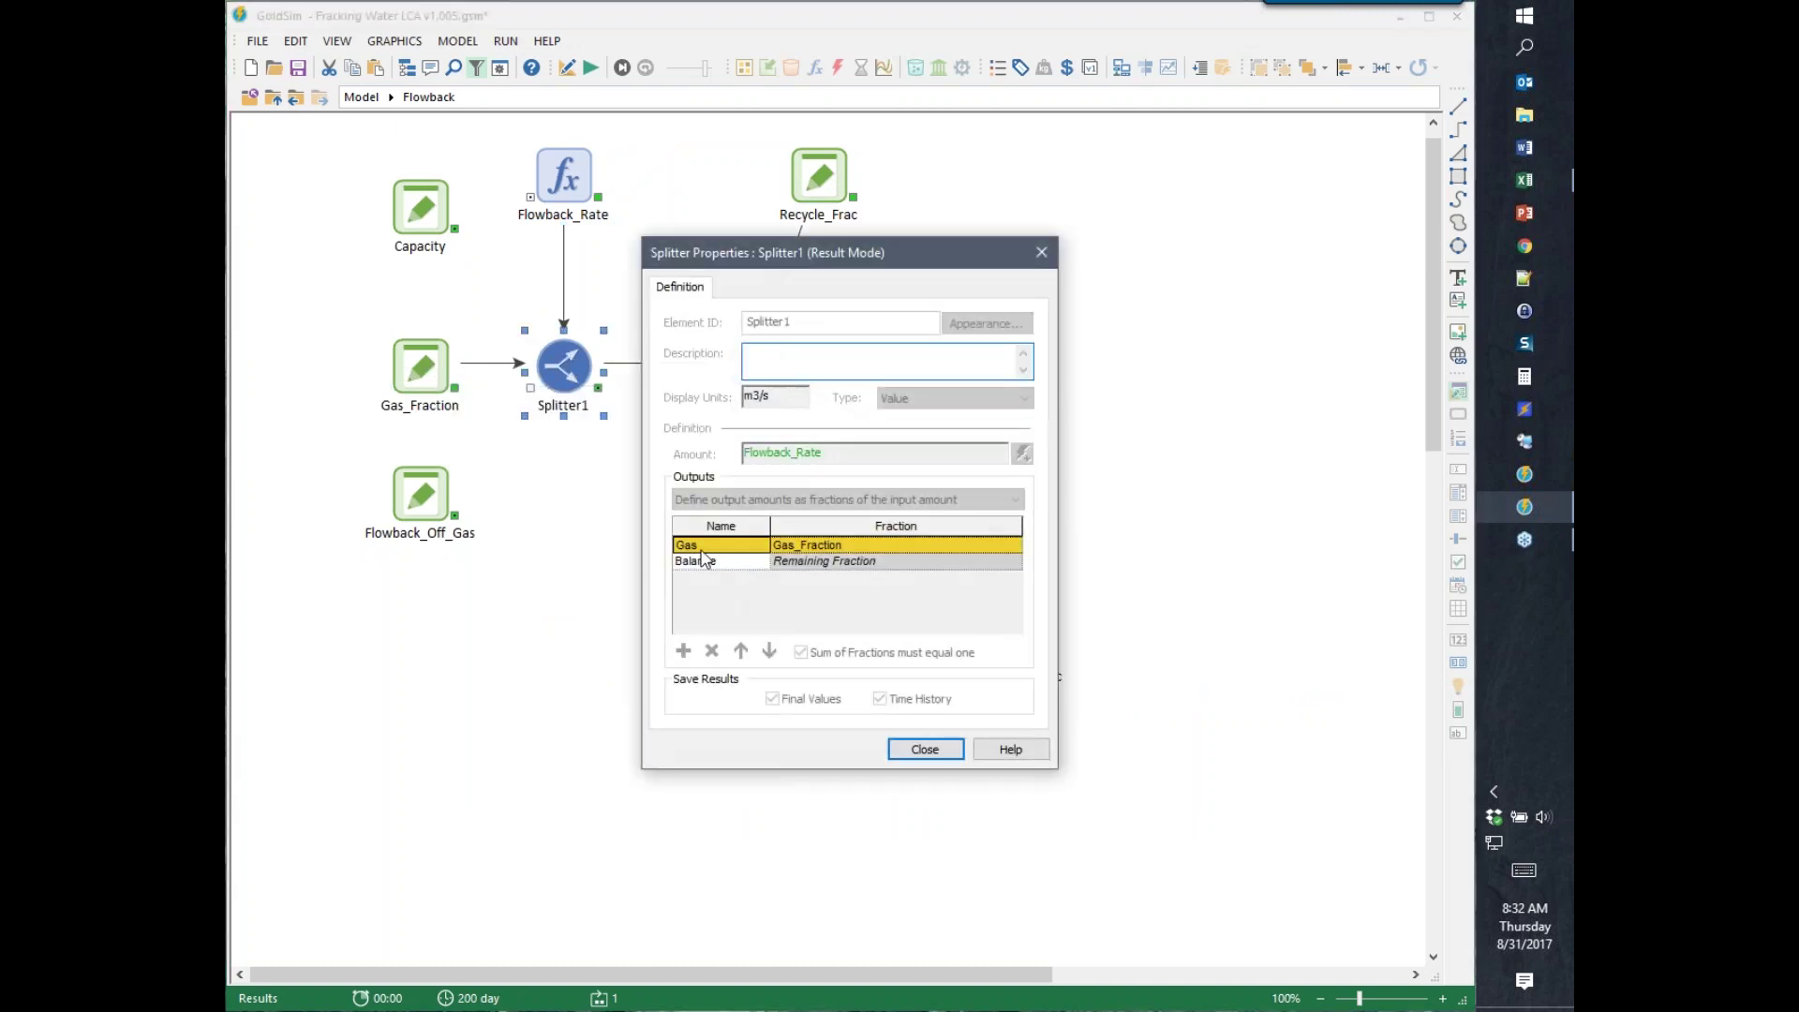
left_click(925, 750)
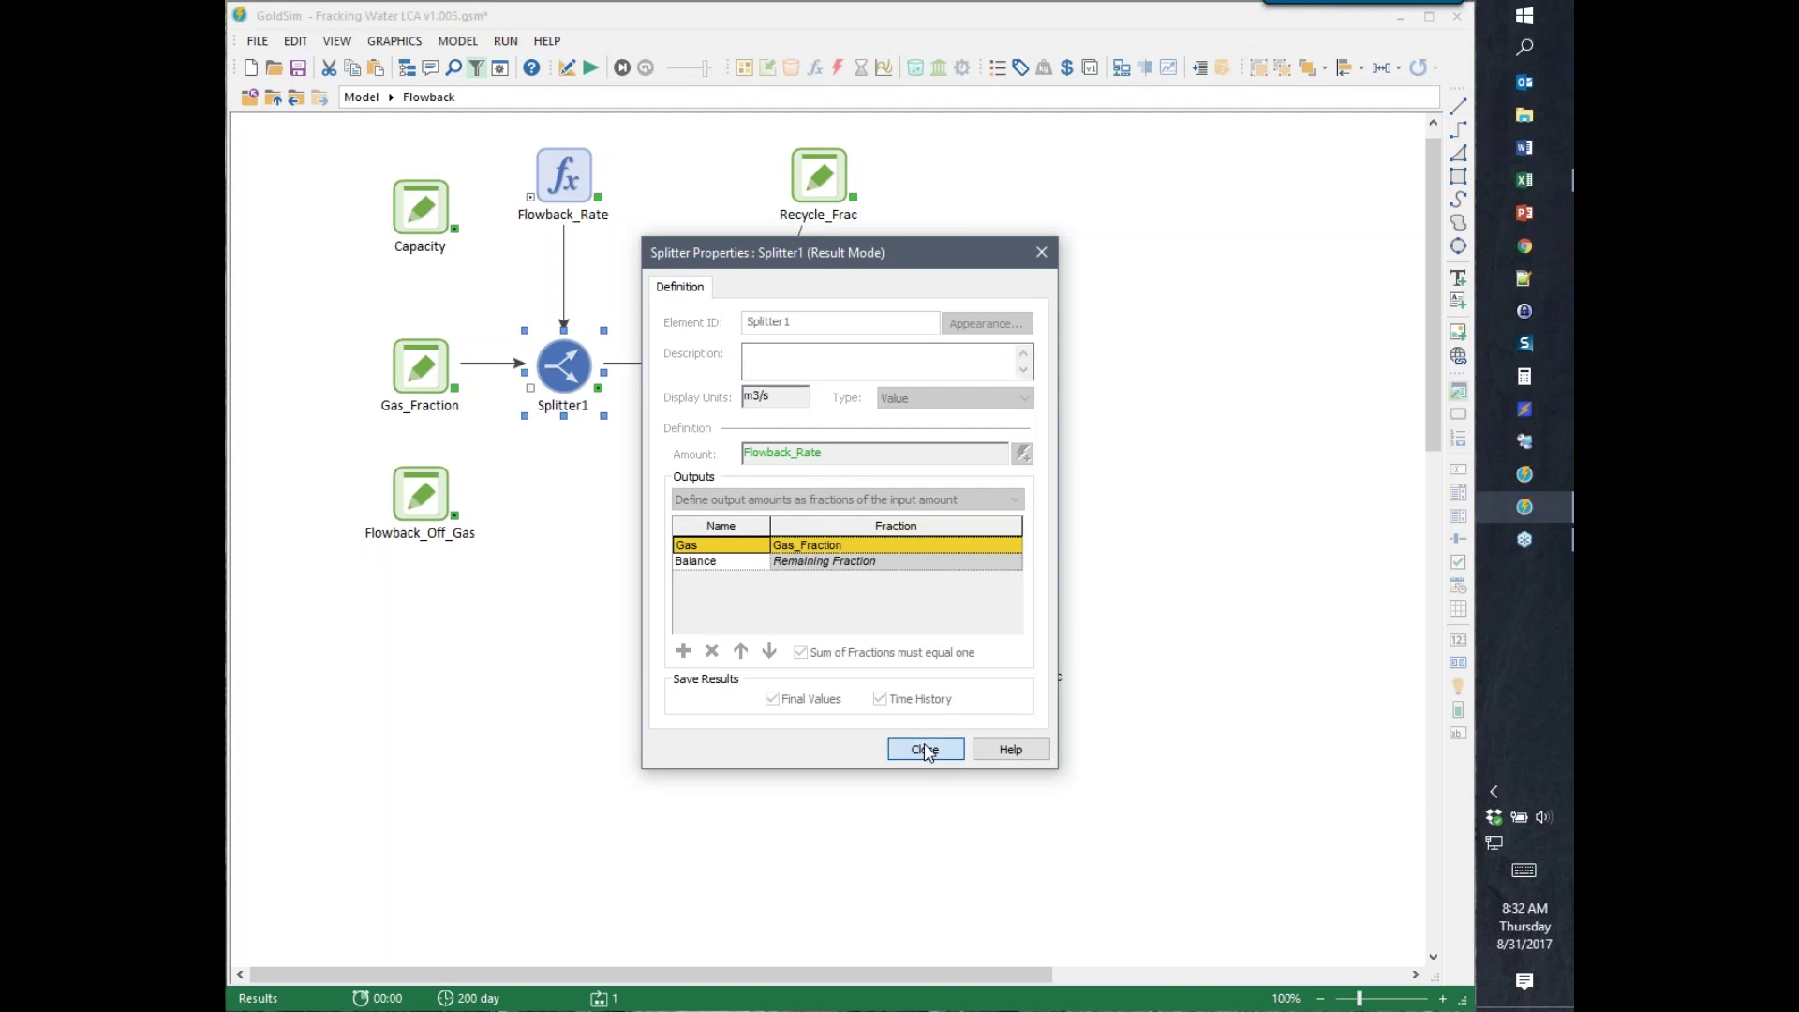
- Align Recycle_Frac directly above Splitter2, then view and close the Splitter2 definition
left_click_drag(820, 178, 749, 176)
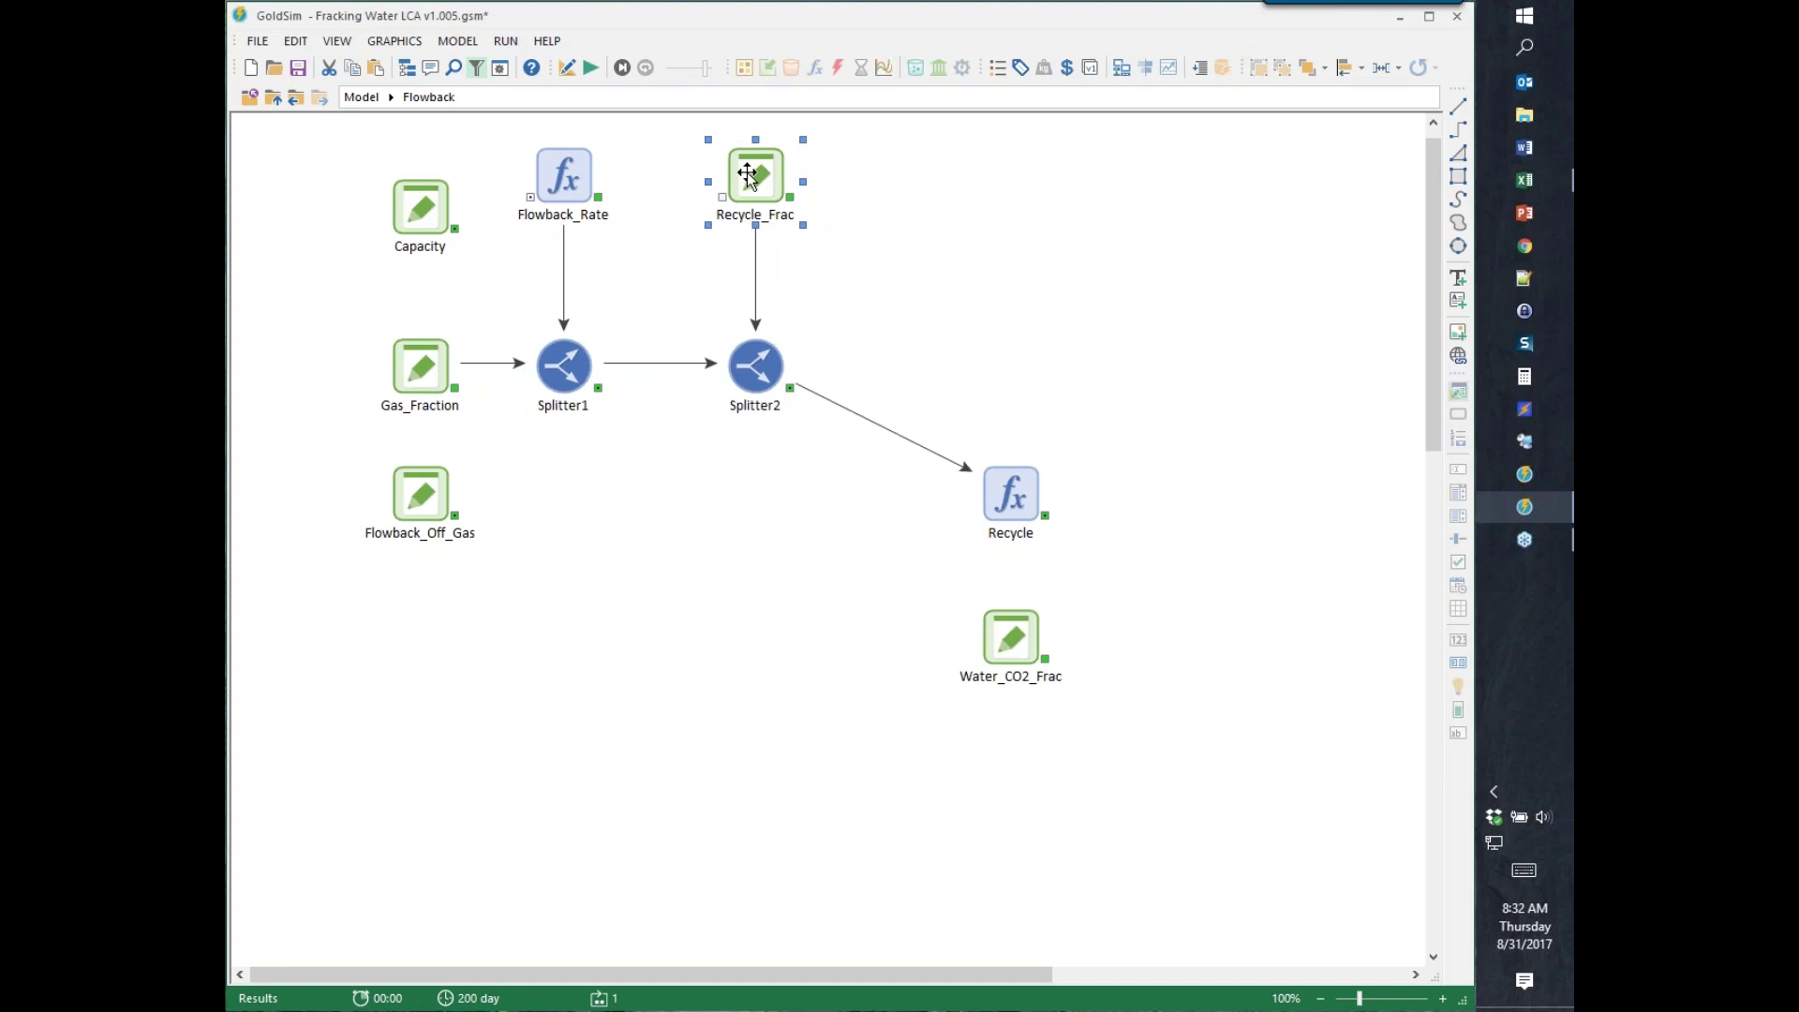
double_click(750, 375)
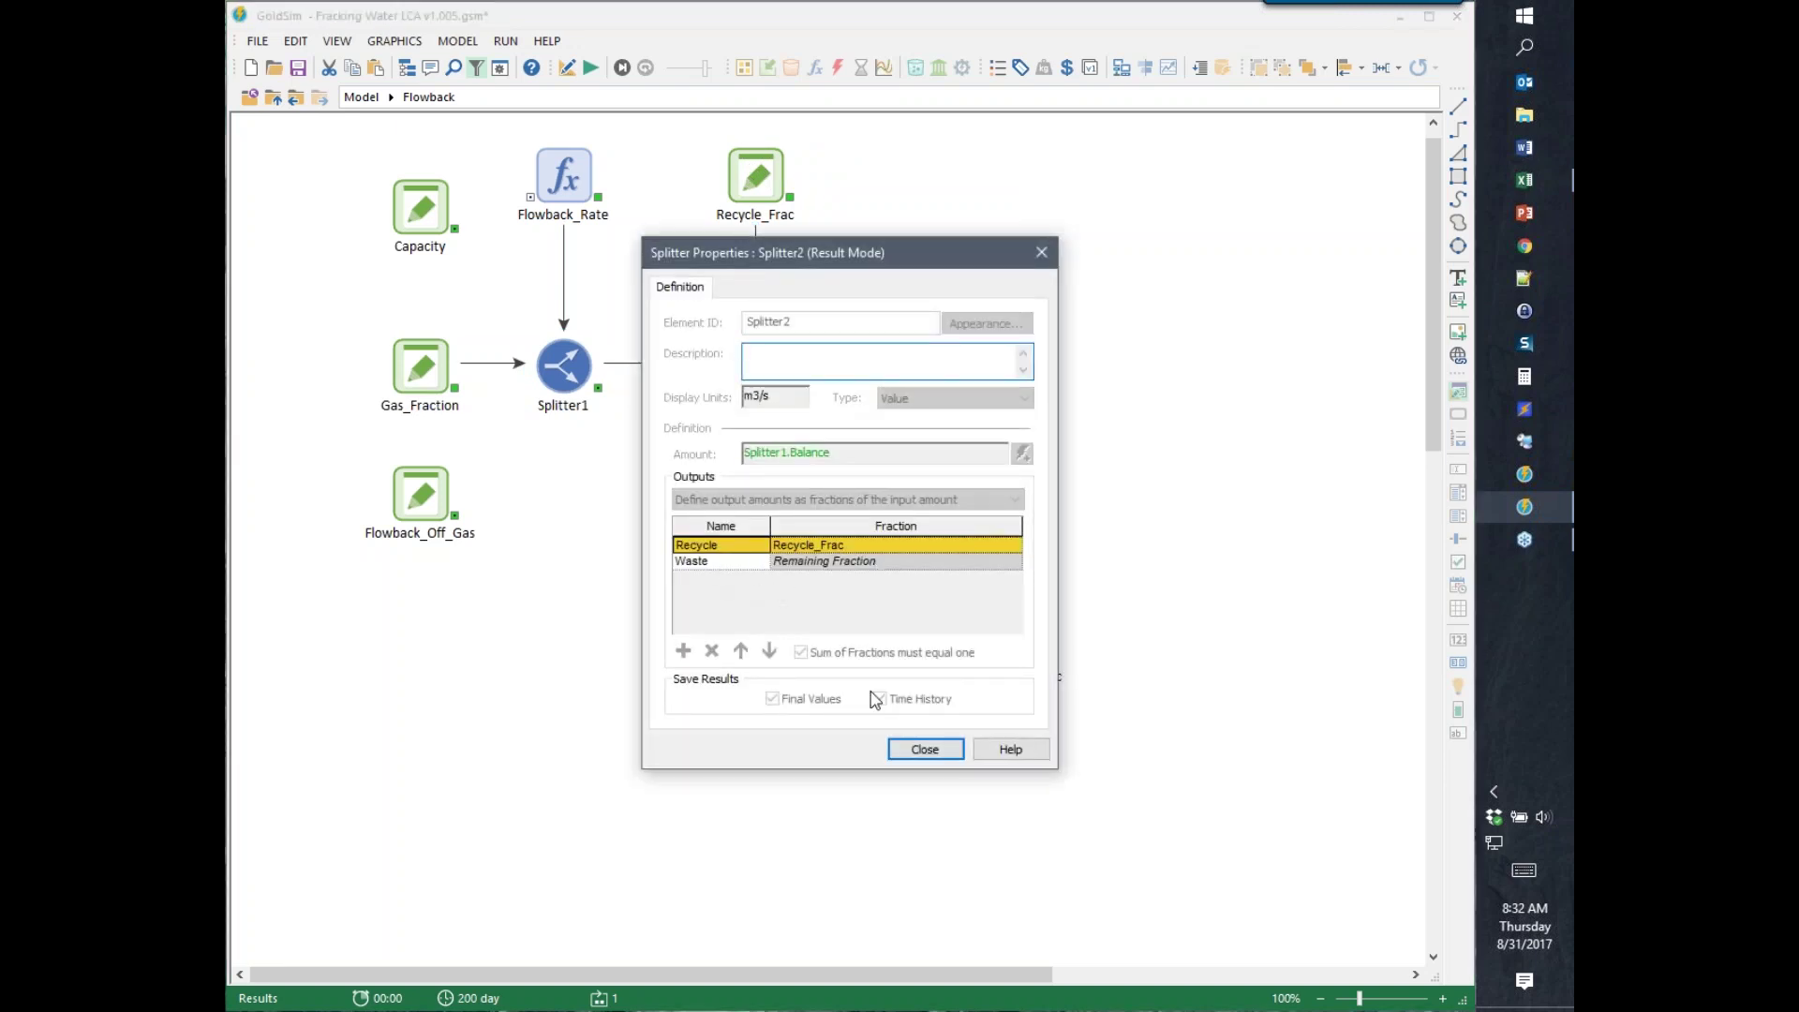
left_click(918, 750)
- Move the Recycle expression level with Splitter2 and view its equation before closing it
left_click_drag(1010, 494, 964, 373)
double_click(965, 373)
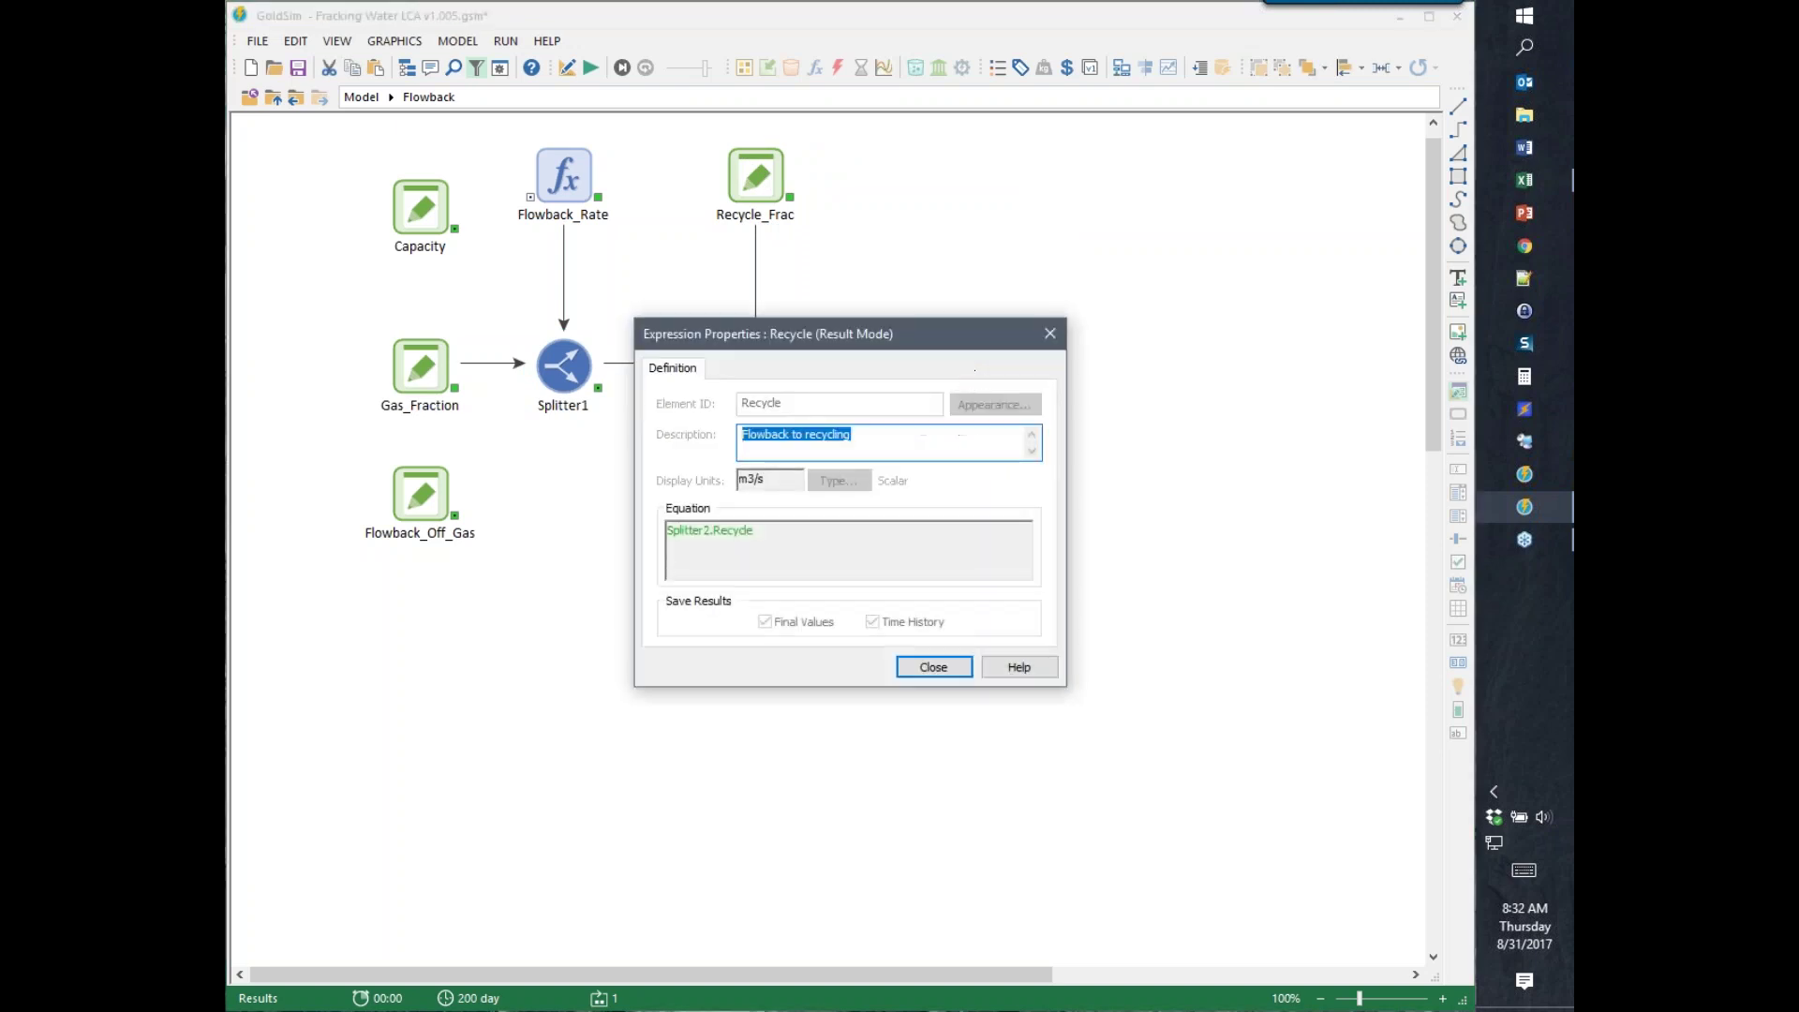
left_click(933, 667)
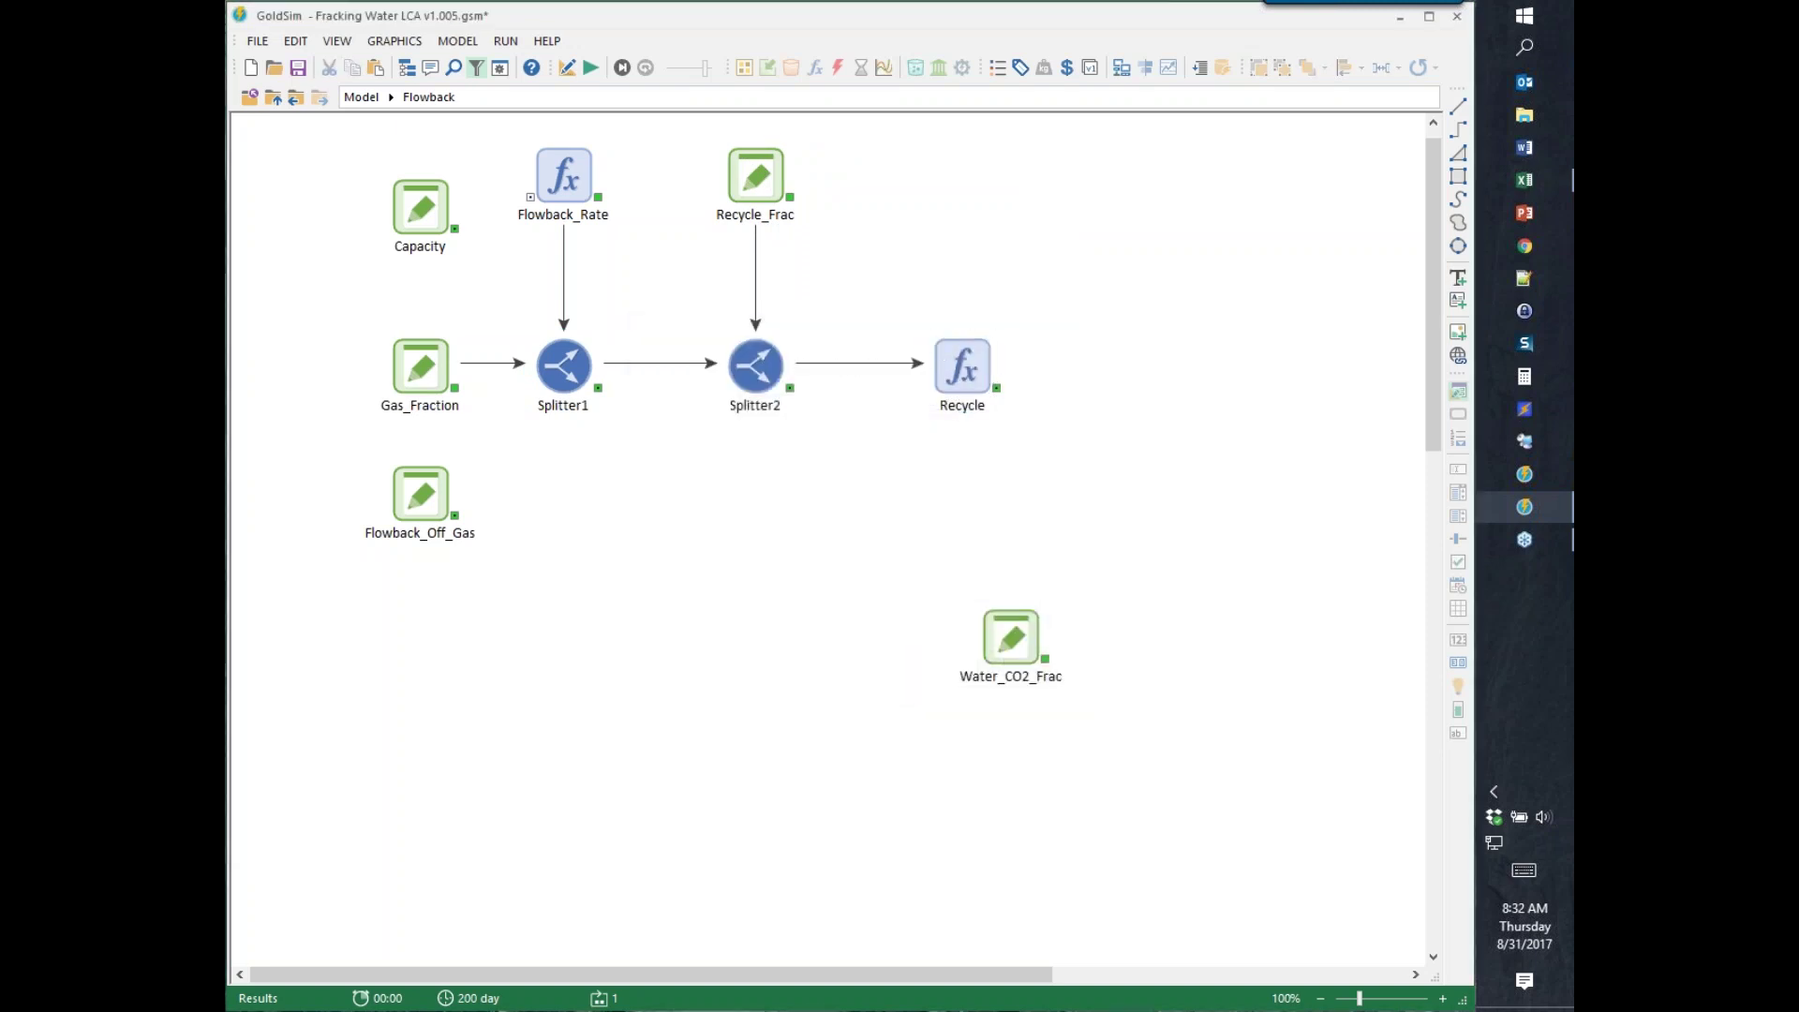
- Return to the root level in edit mode and add a Pool beside Wastewater with quantity units m3 and flow units m3/d
left_click(275, 98)
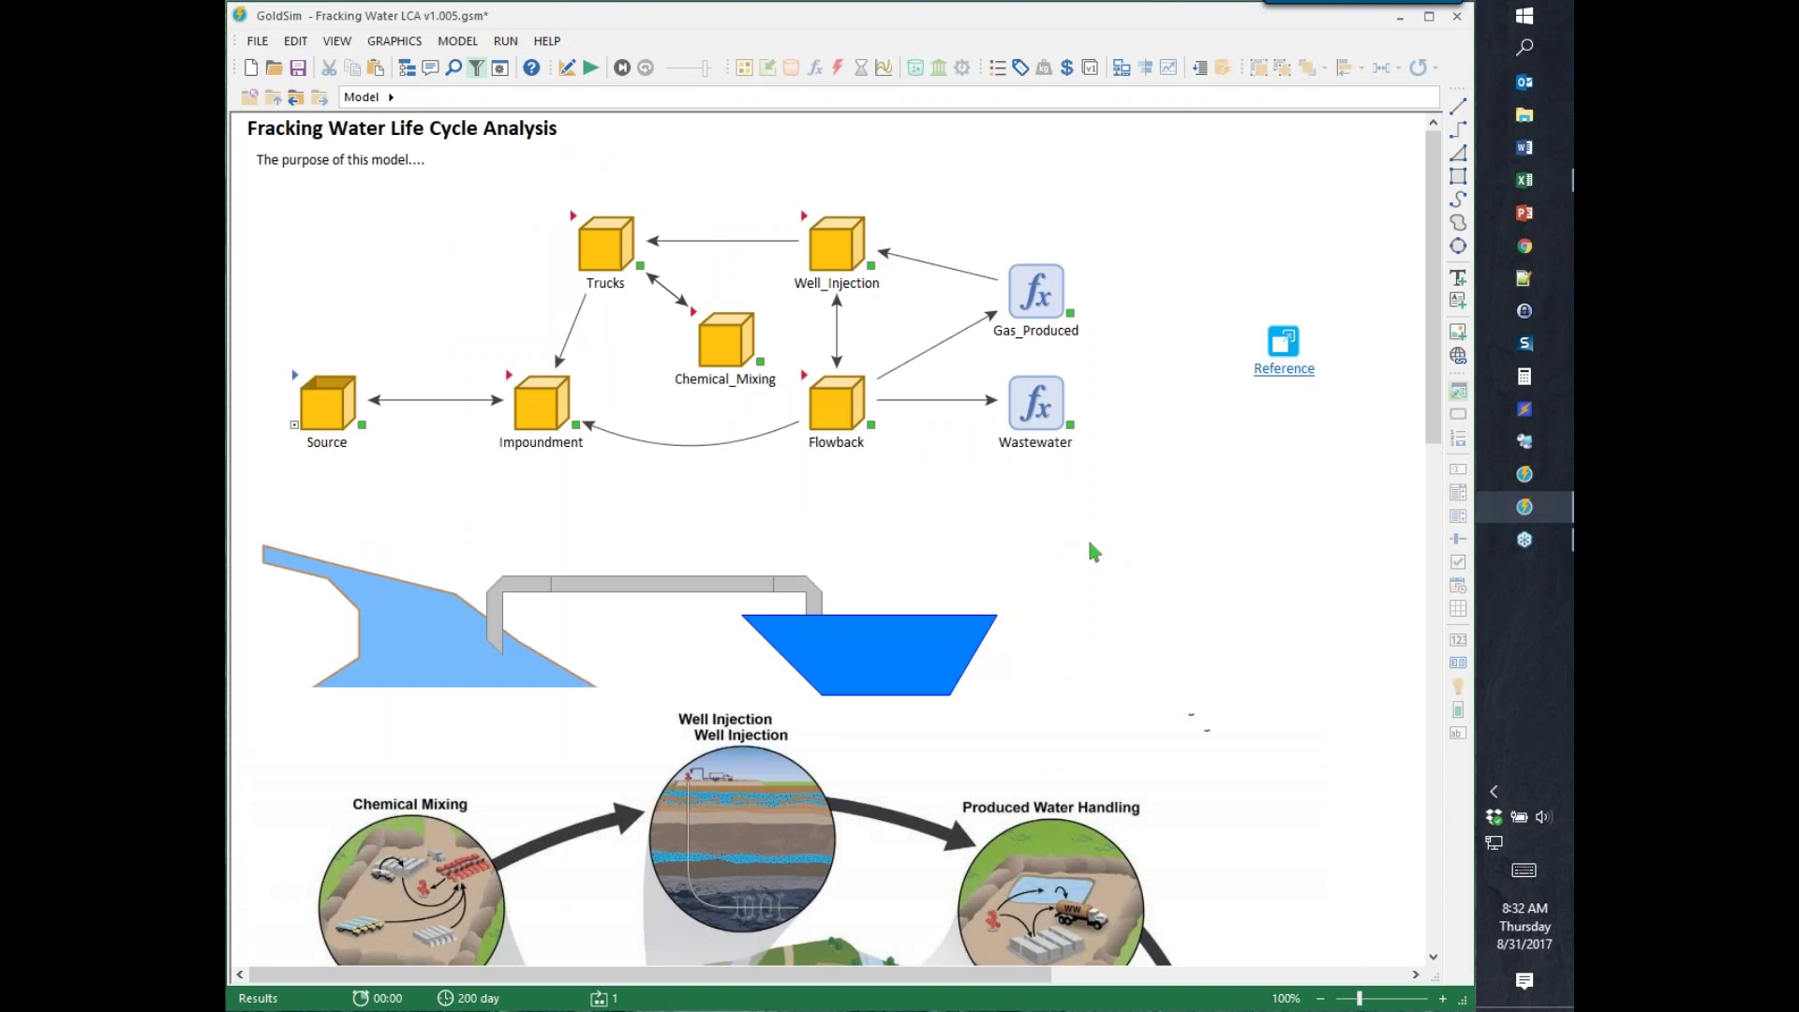
key("F4")
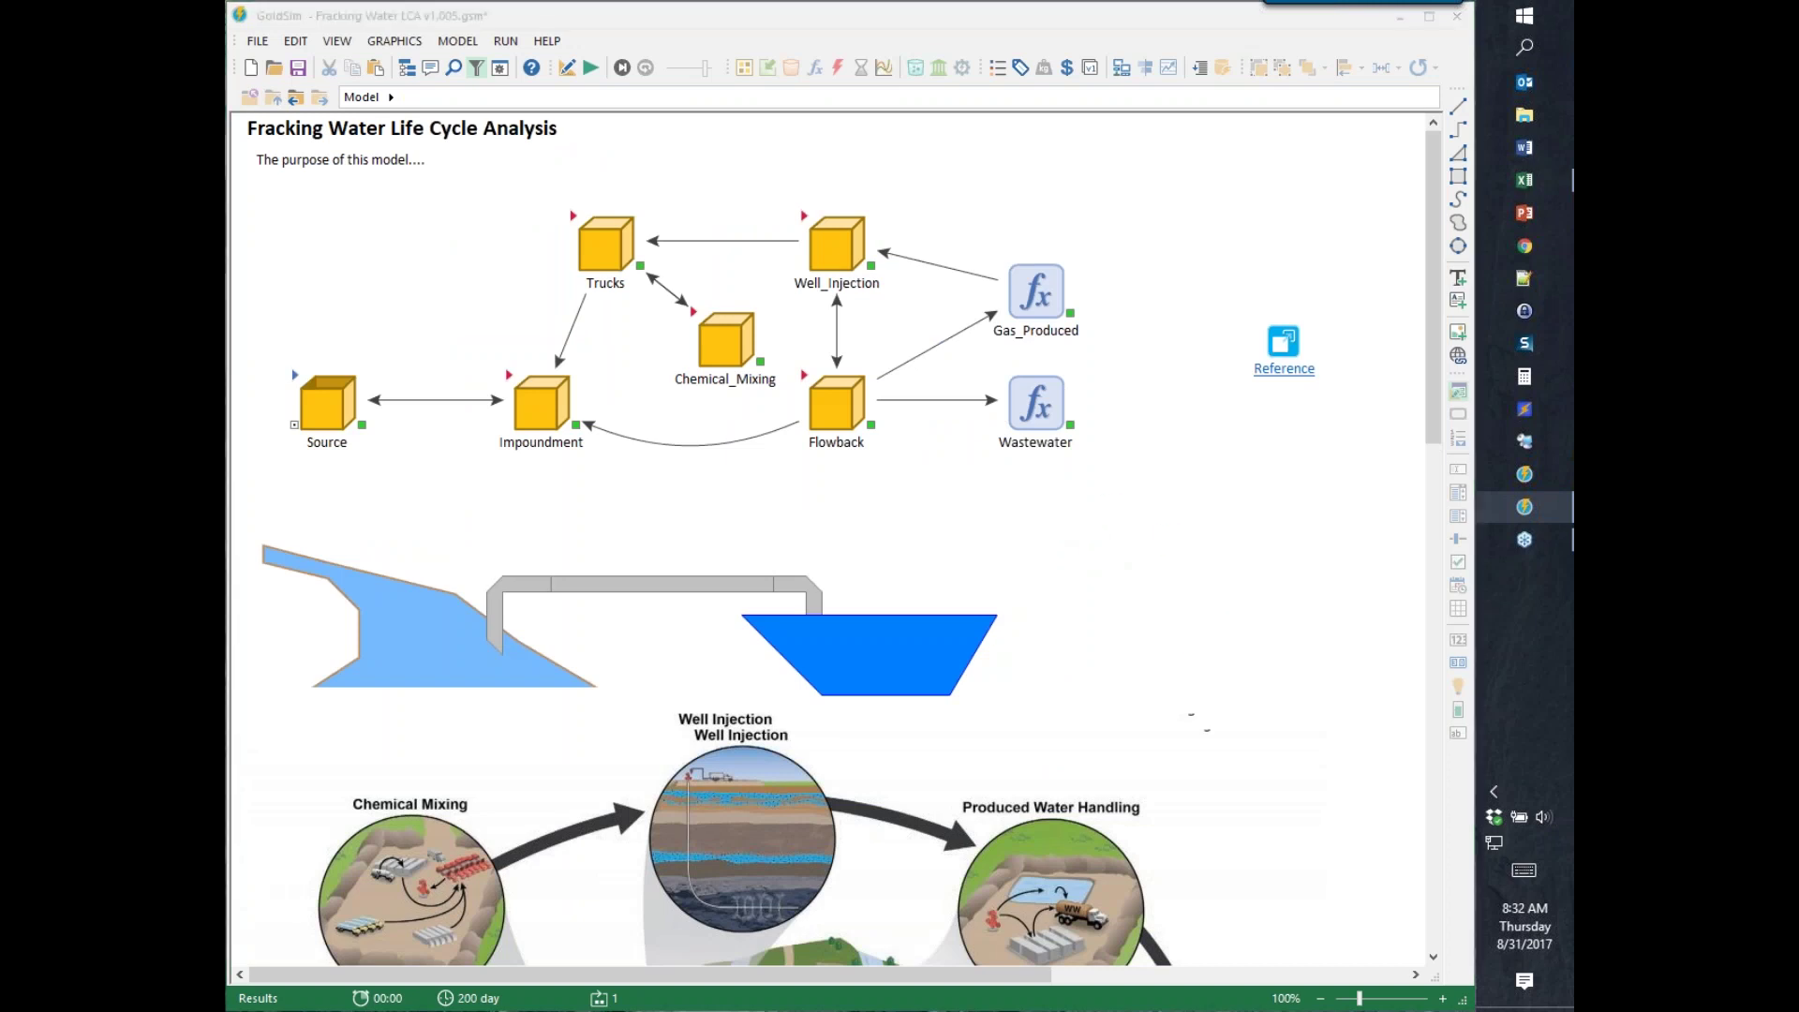
left_click(790, 68)
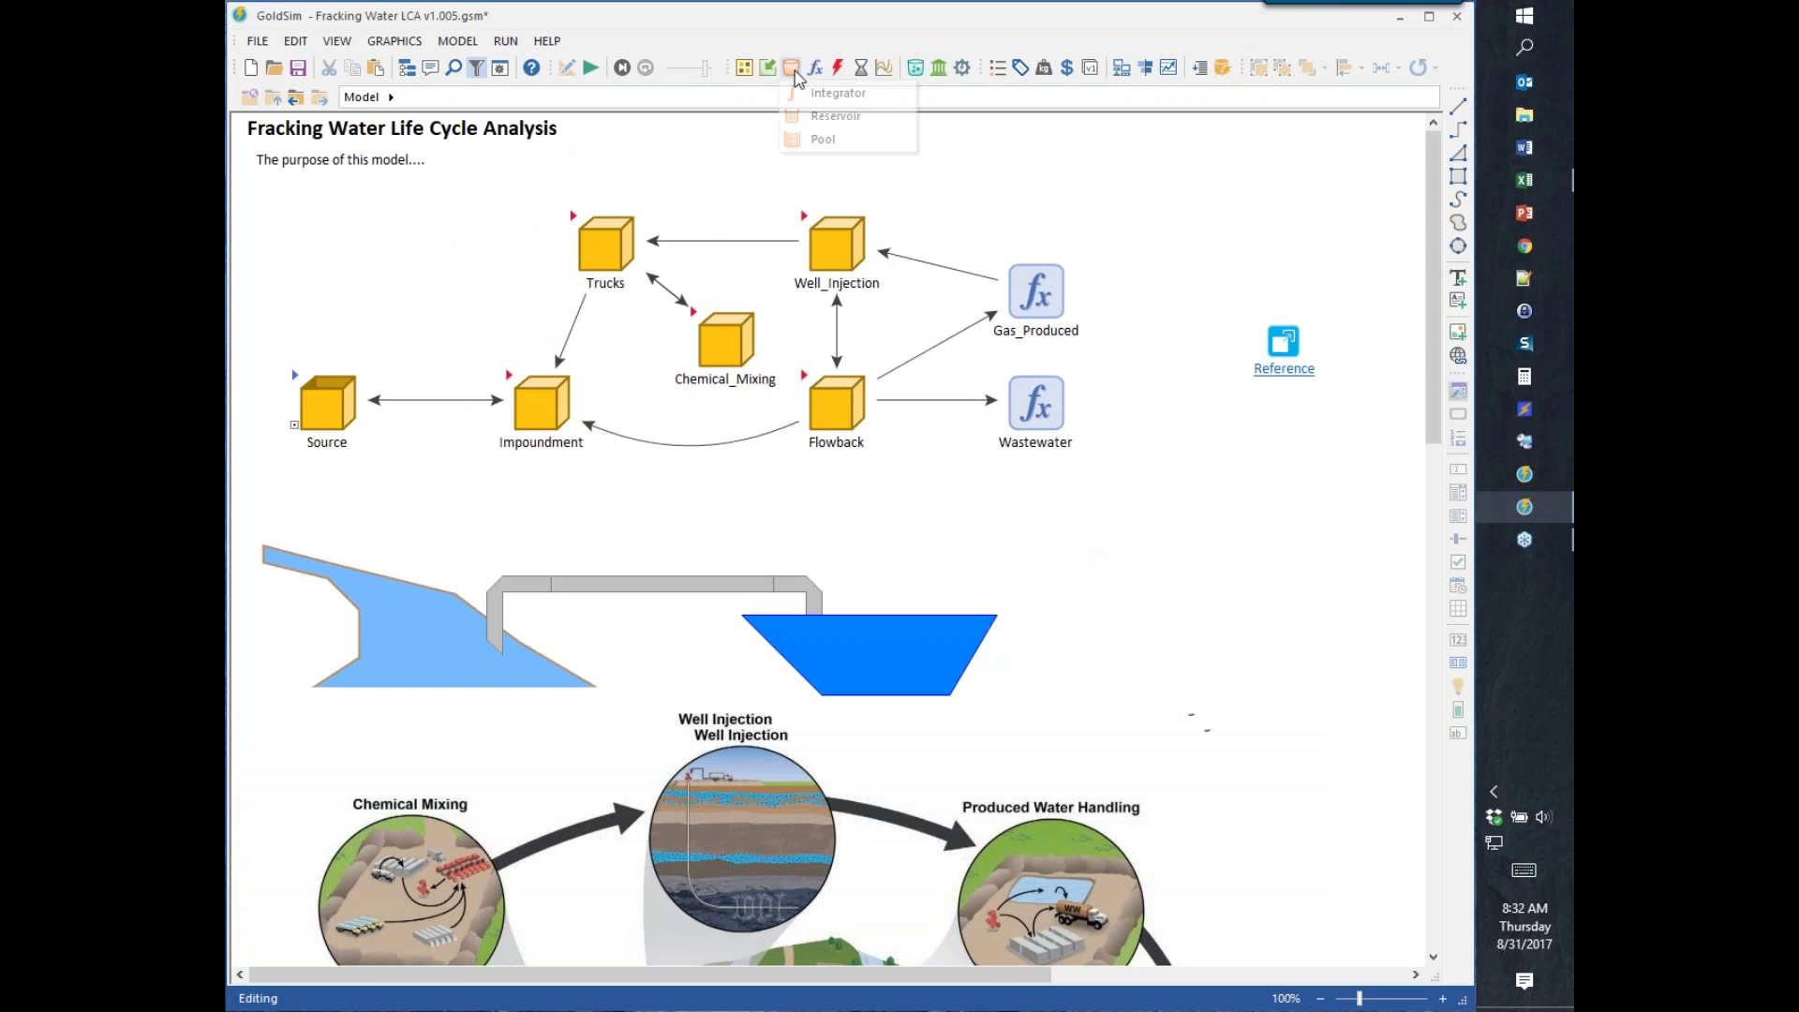
left_click(821, 141)
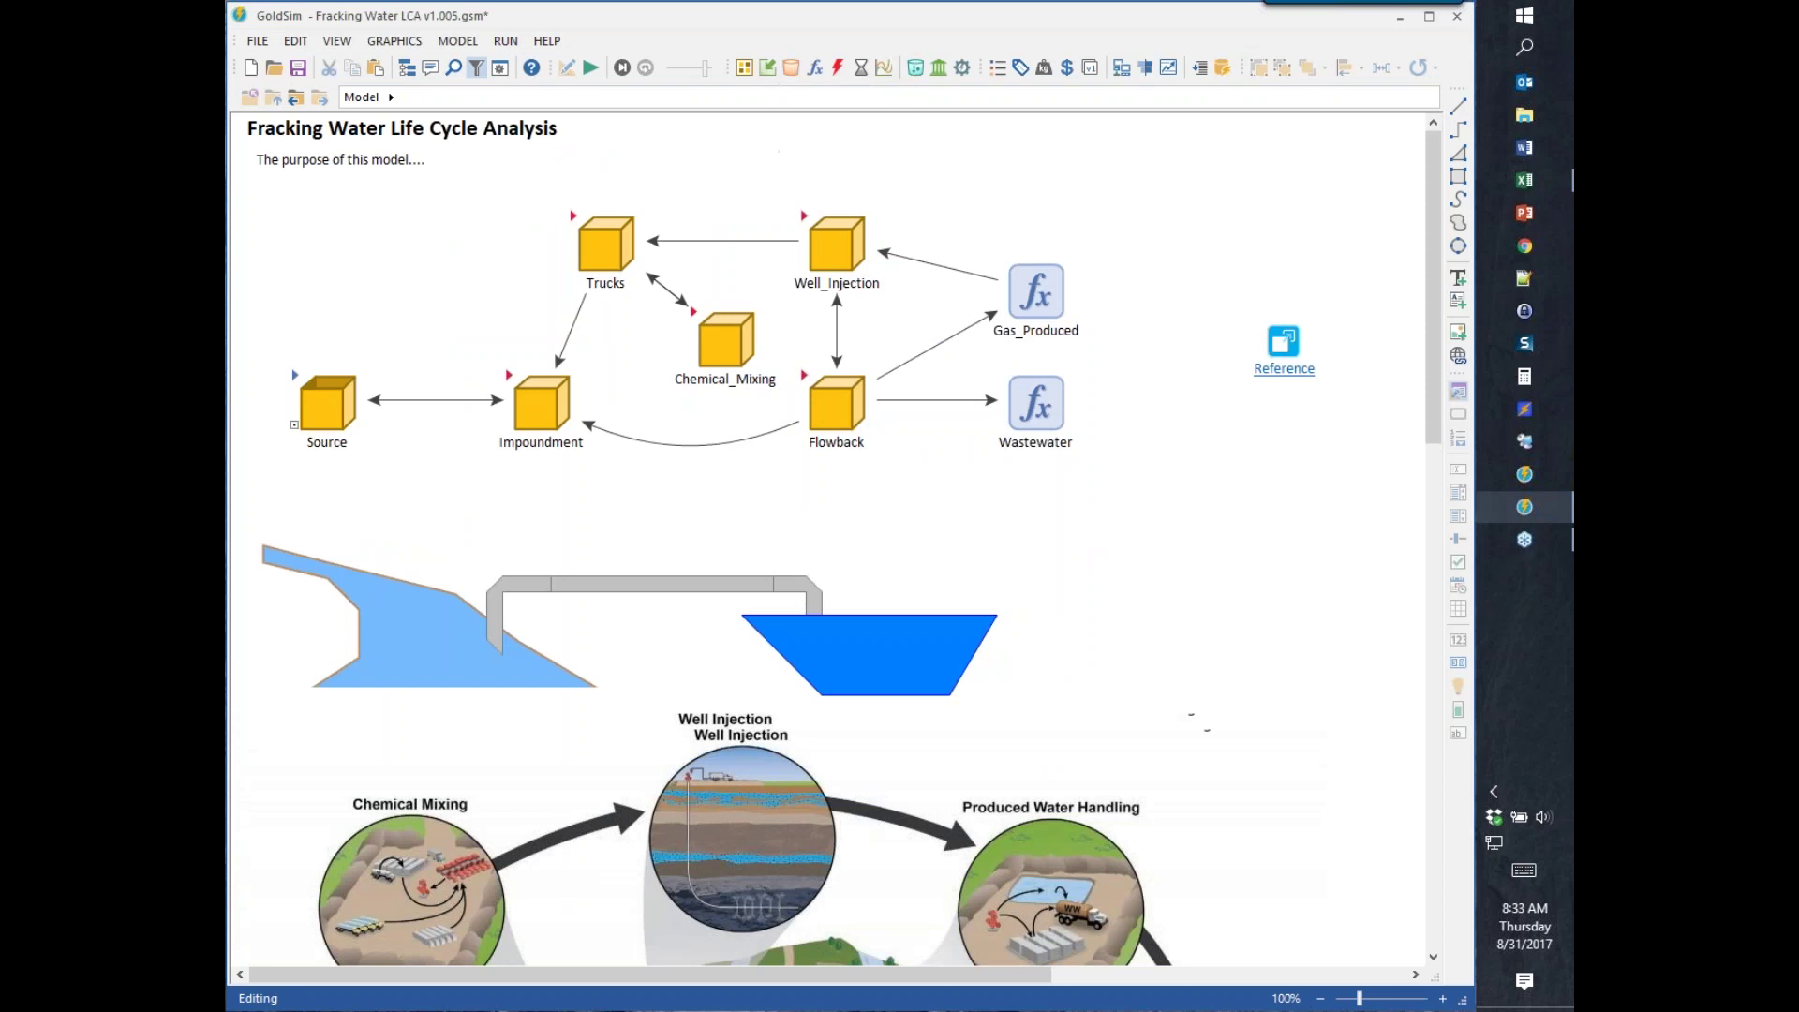
left_click(1161, 415)
left_click(757, 340)
type("m3")
key("Tab")
type("m")
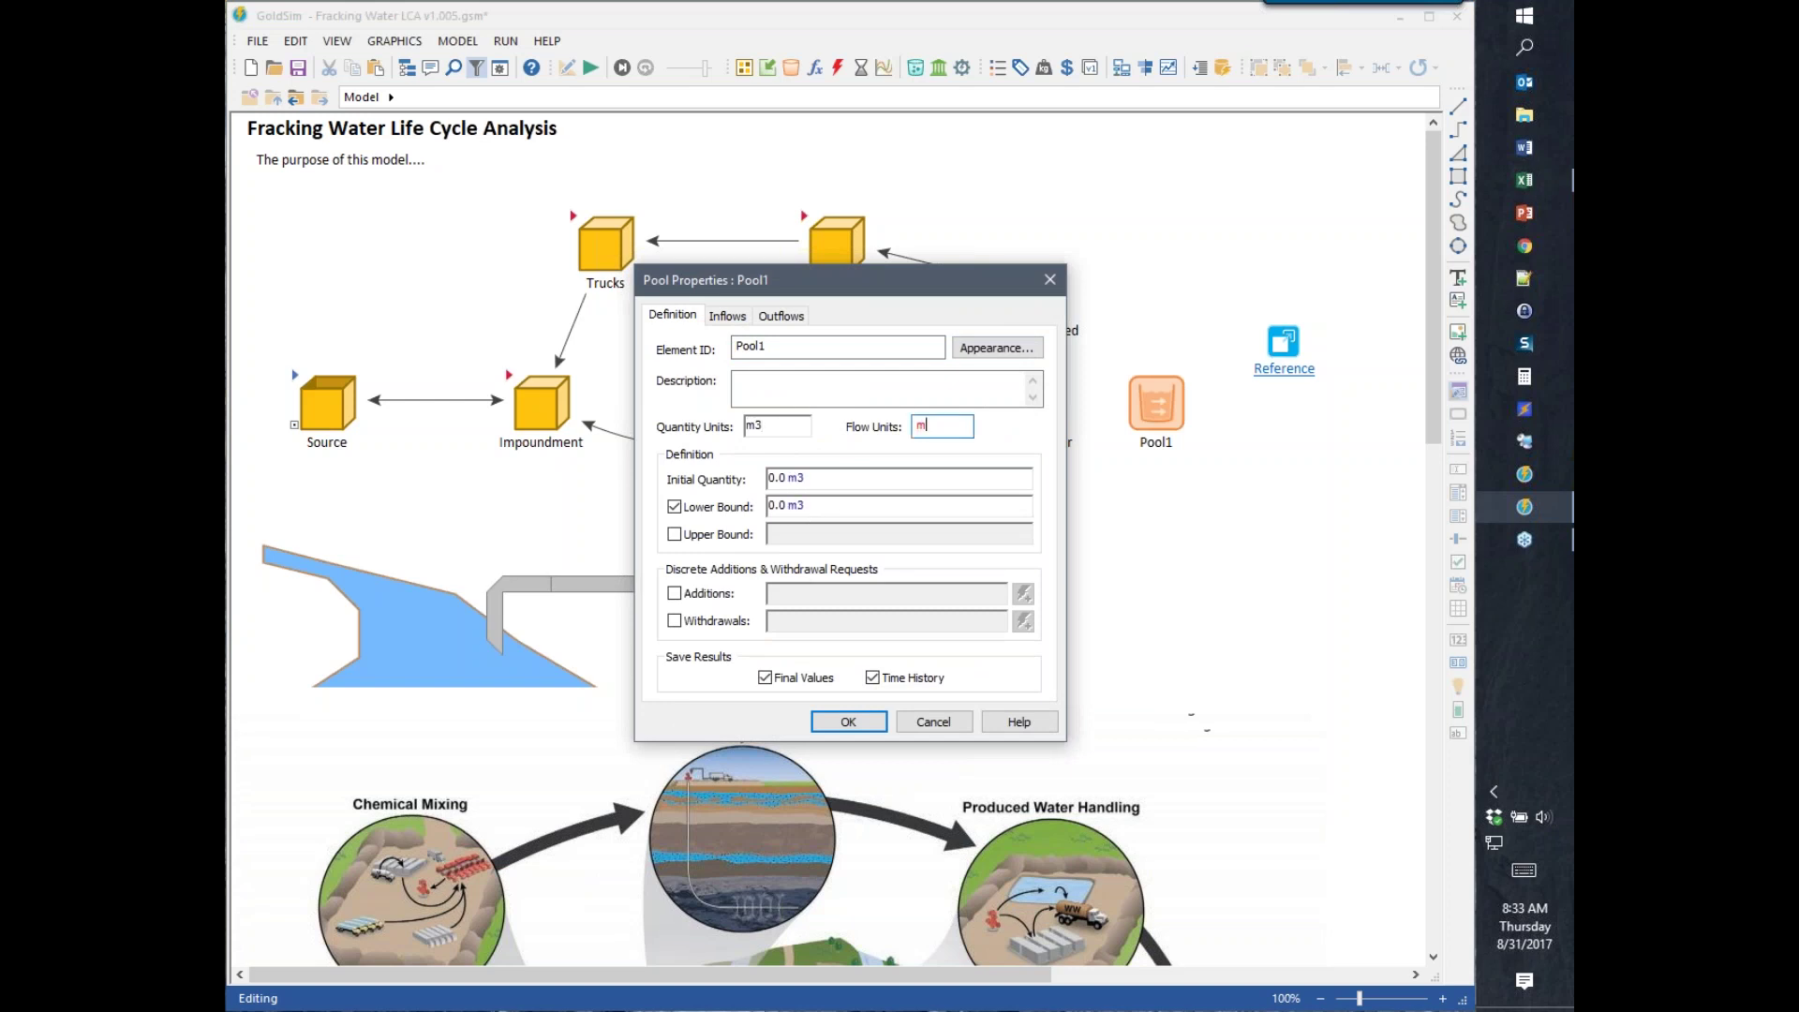
type("3/d")
left_click_drag(815, 274, 642, 211)
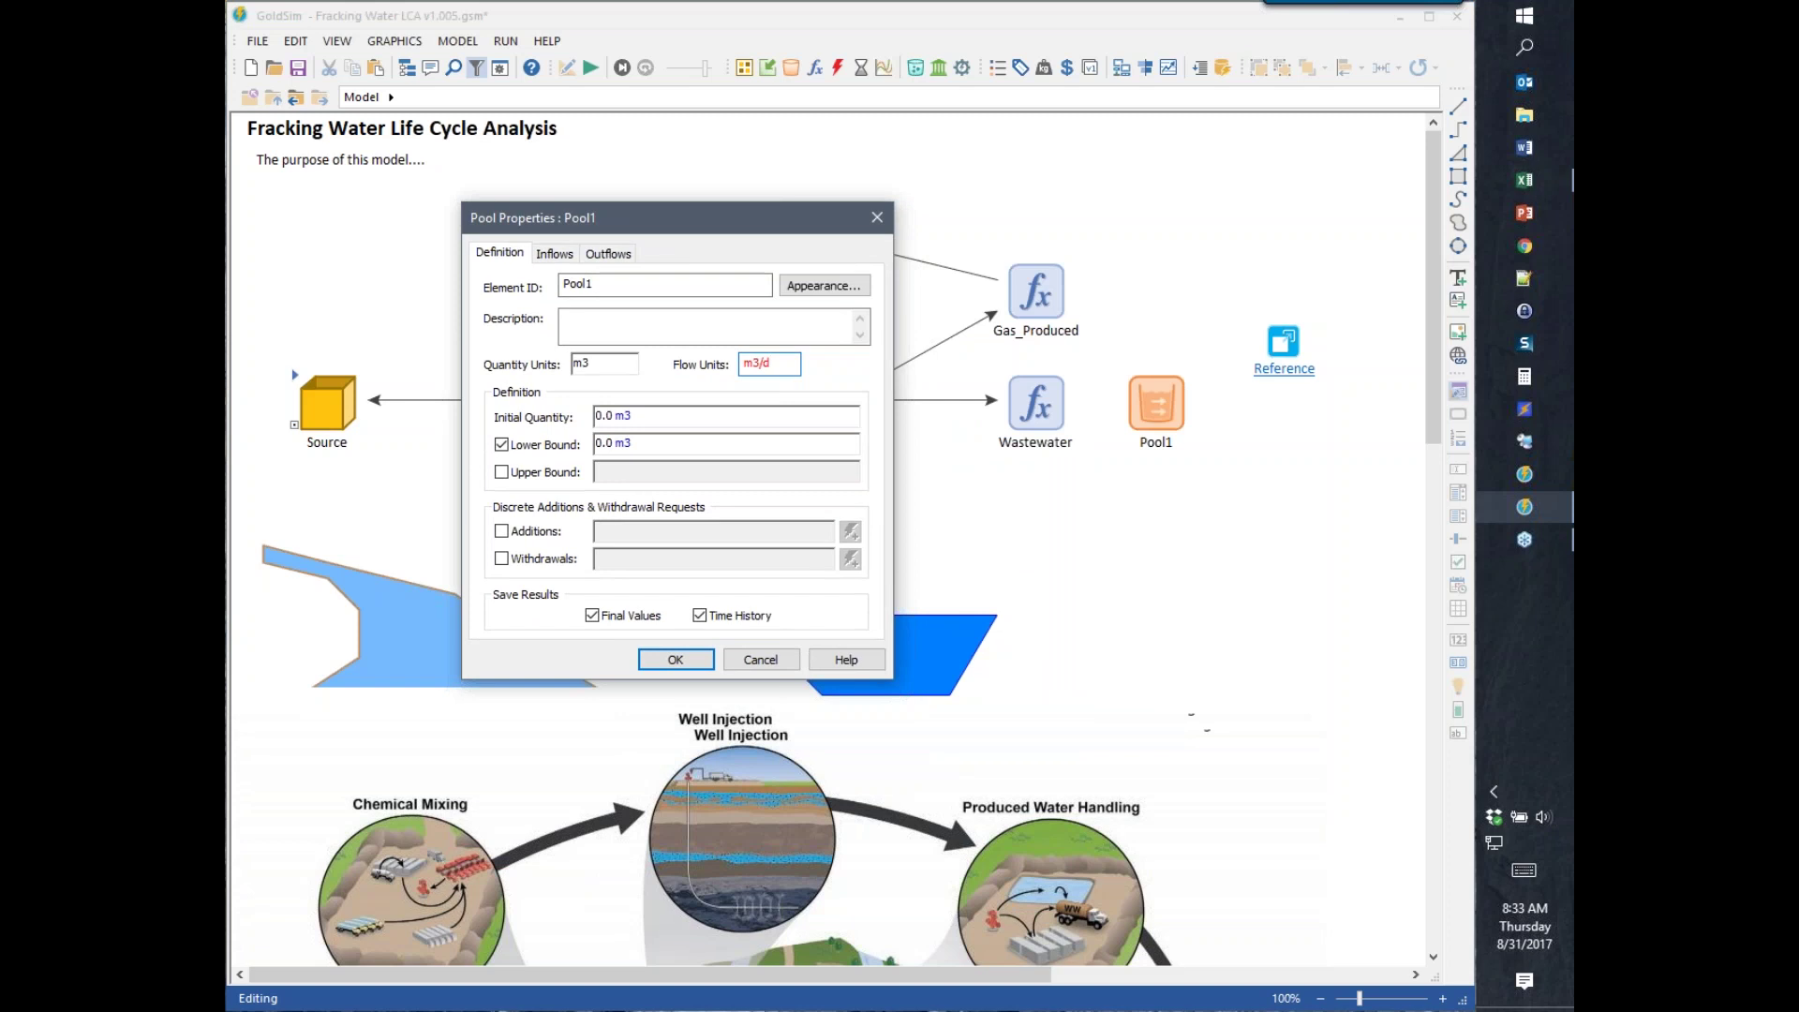
- Add Wastewater as an inflow to the new pool and accept its properties
left_click(554, 255)
left_click(534, 581)
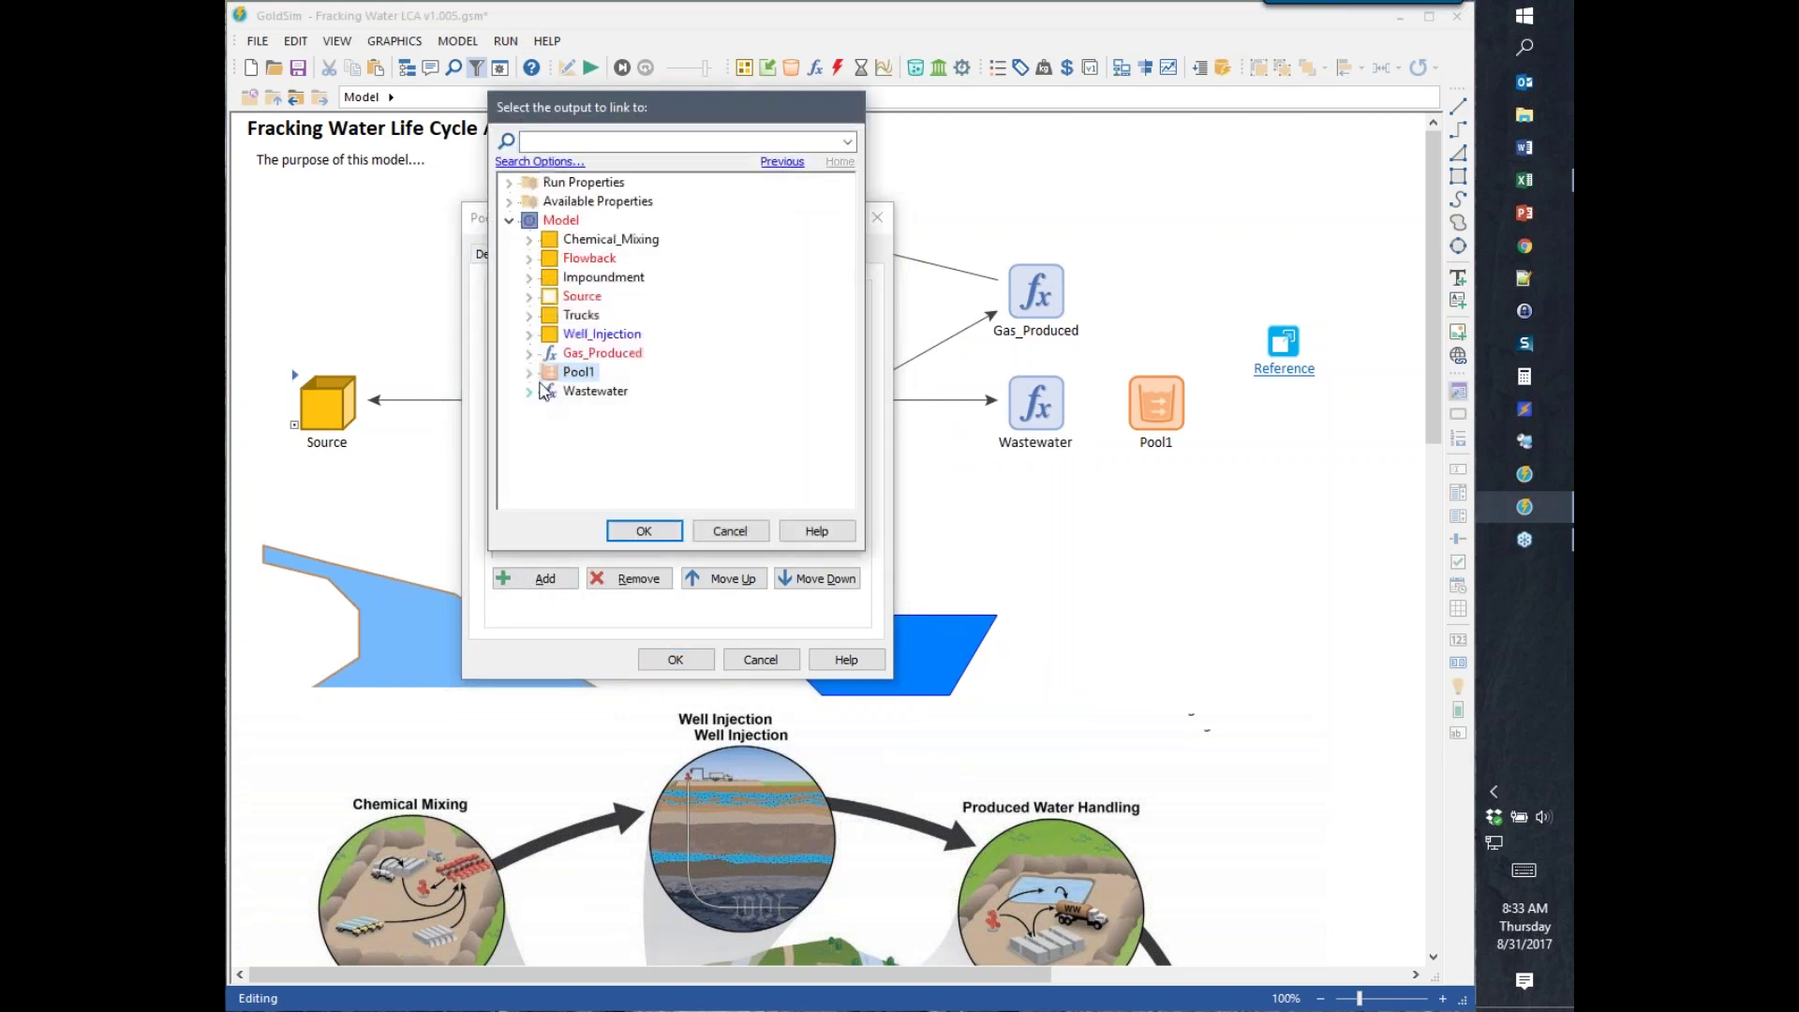
left_click(591, 393)
left_click(630, 530)
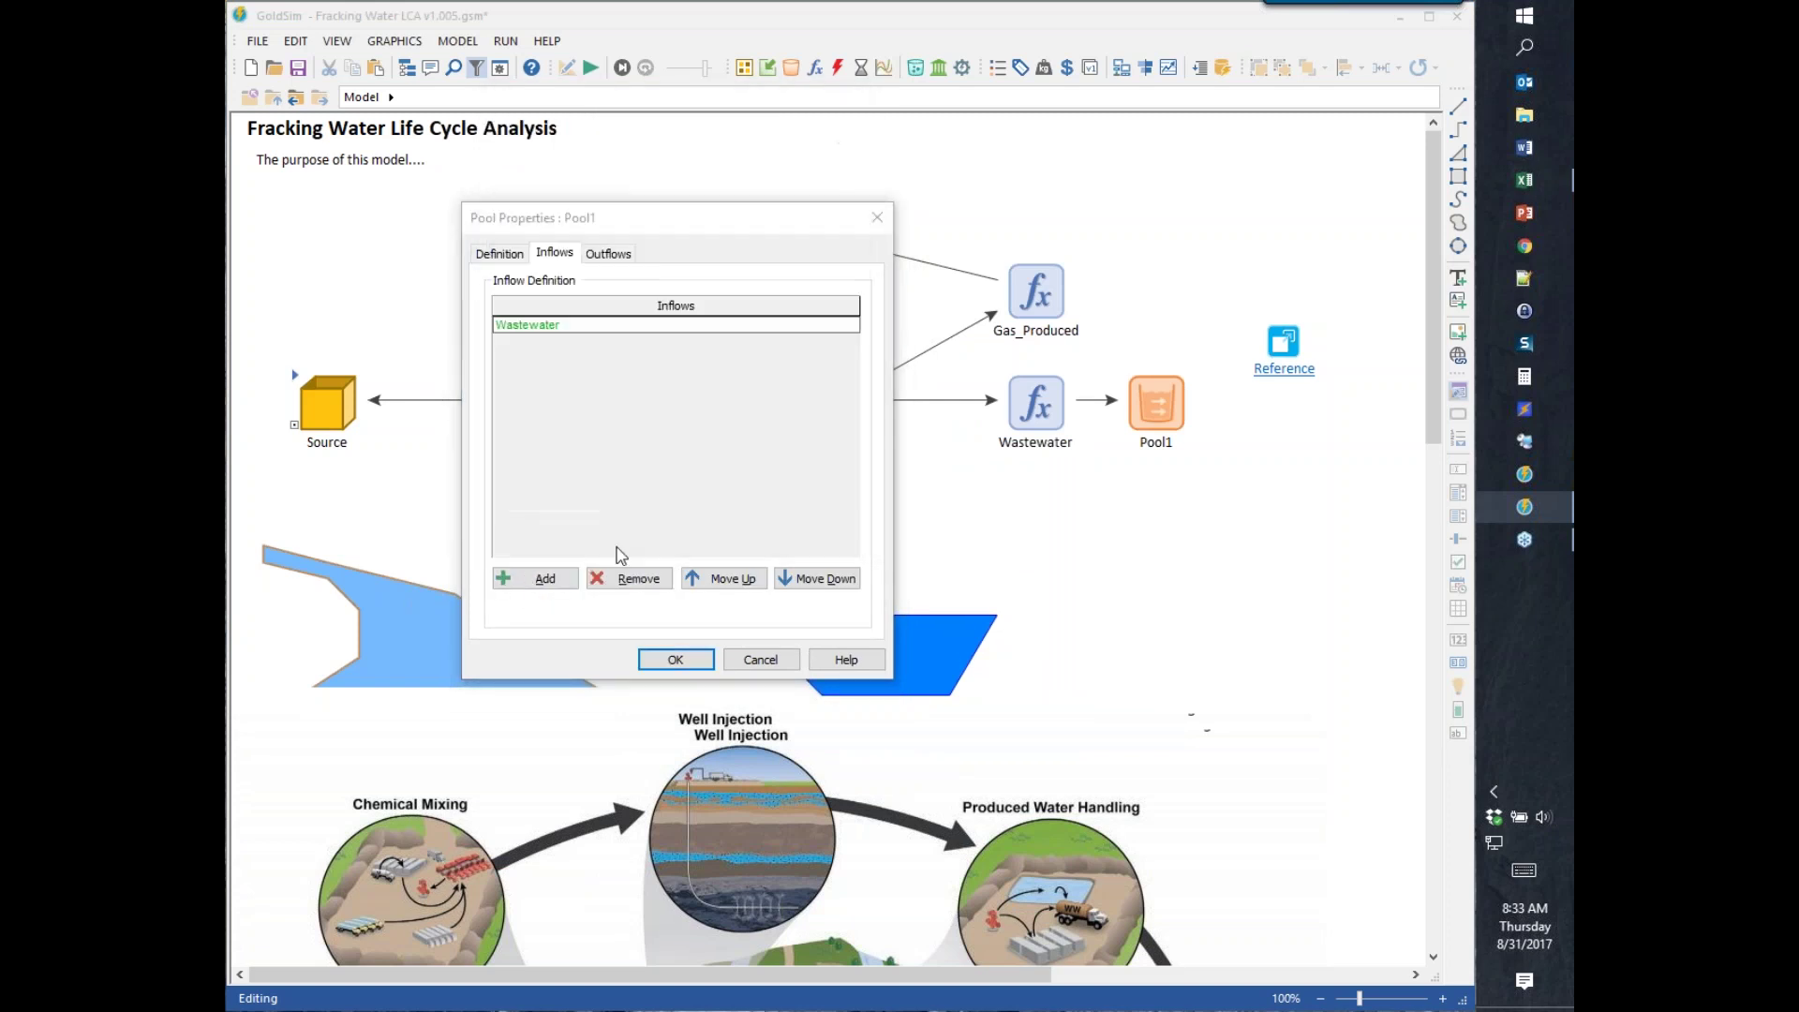
left_click(675, 660)
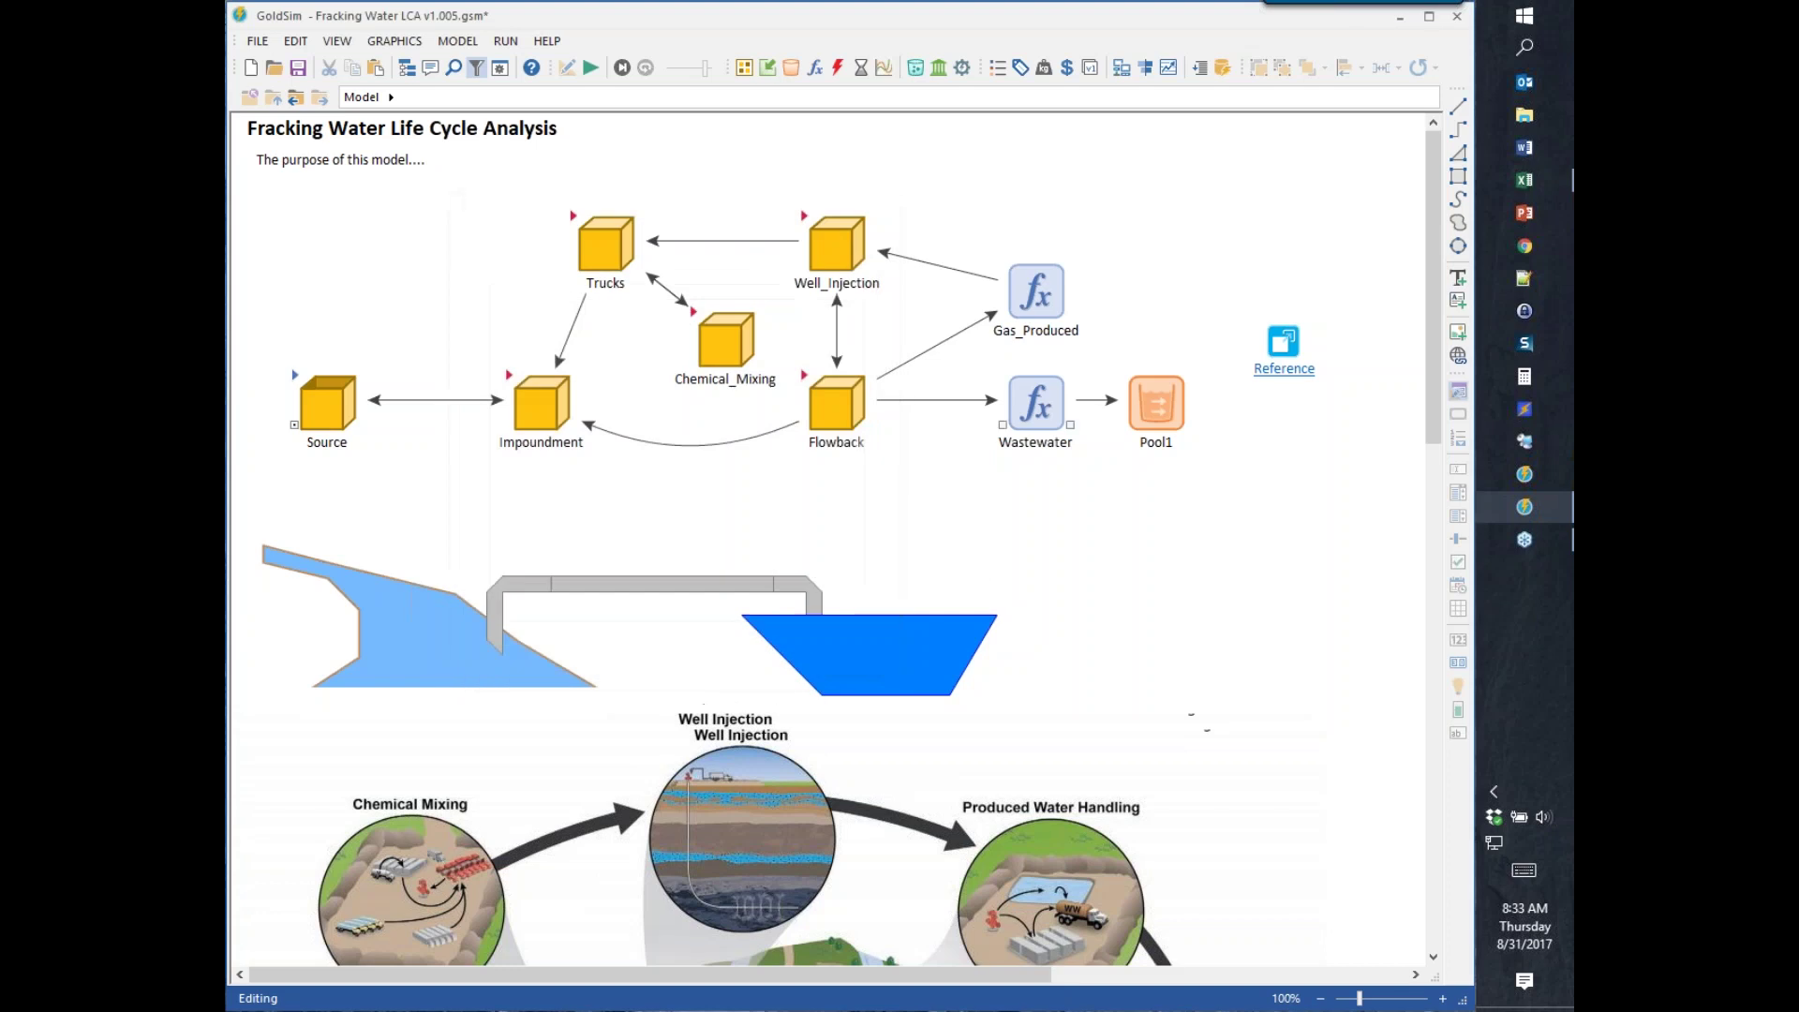
- Run the simulation, view the time history result of Pool1 and close the chart
left_click(590, 68)
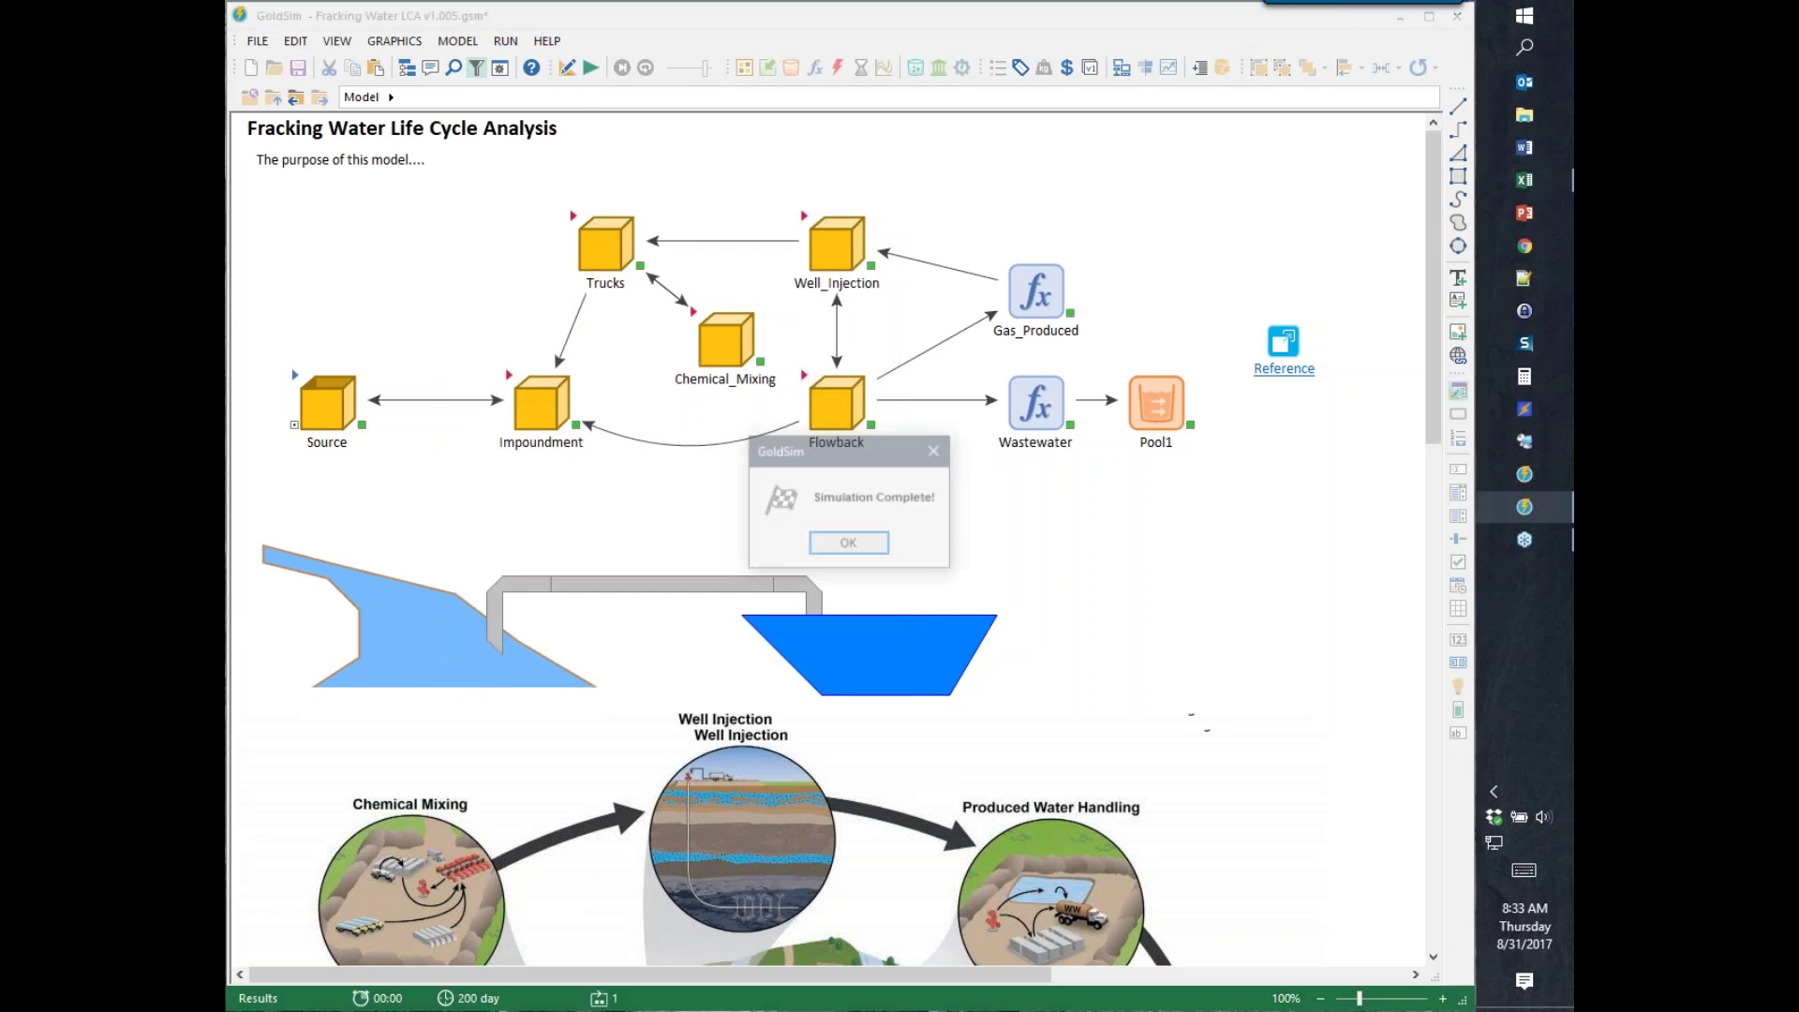
left_click(843, 538)
right_click(1146, 395)
left_click(1187, 409)
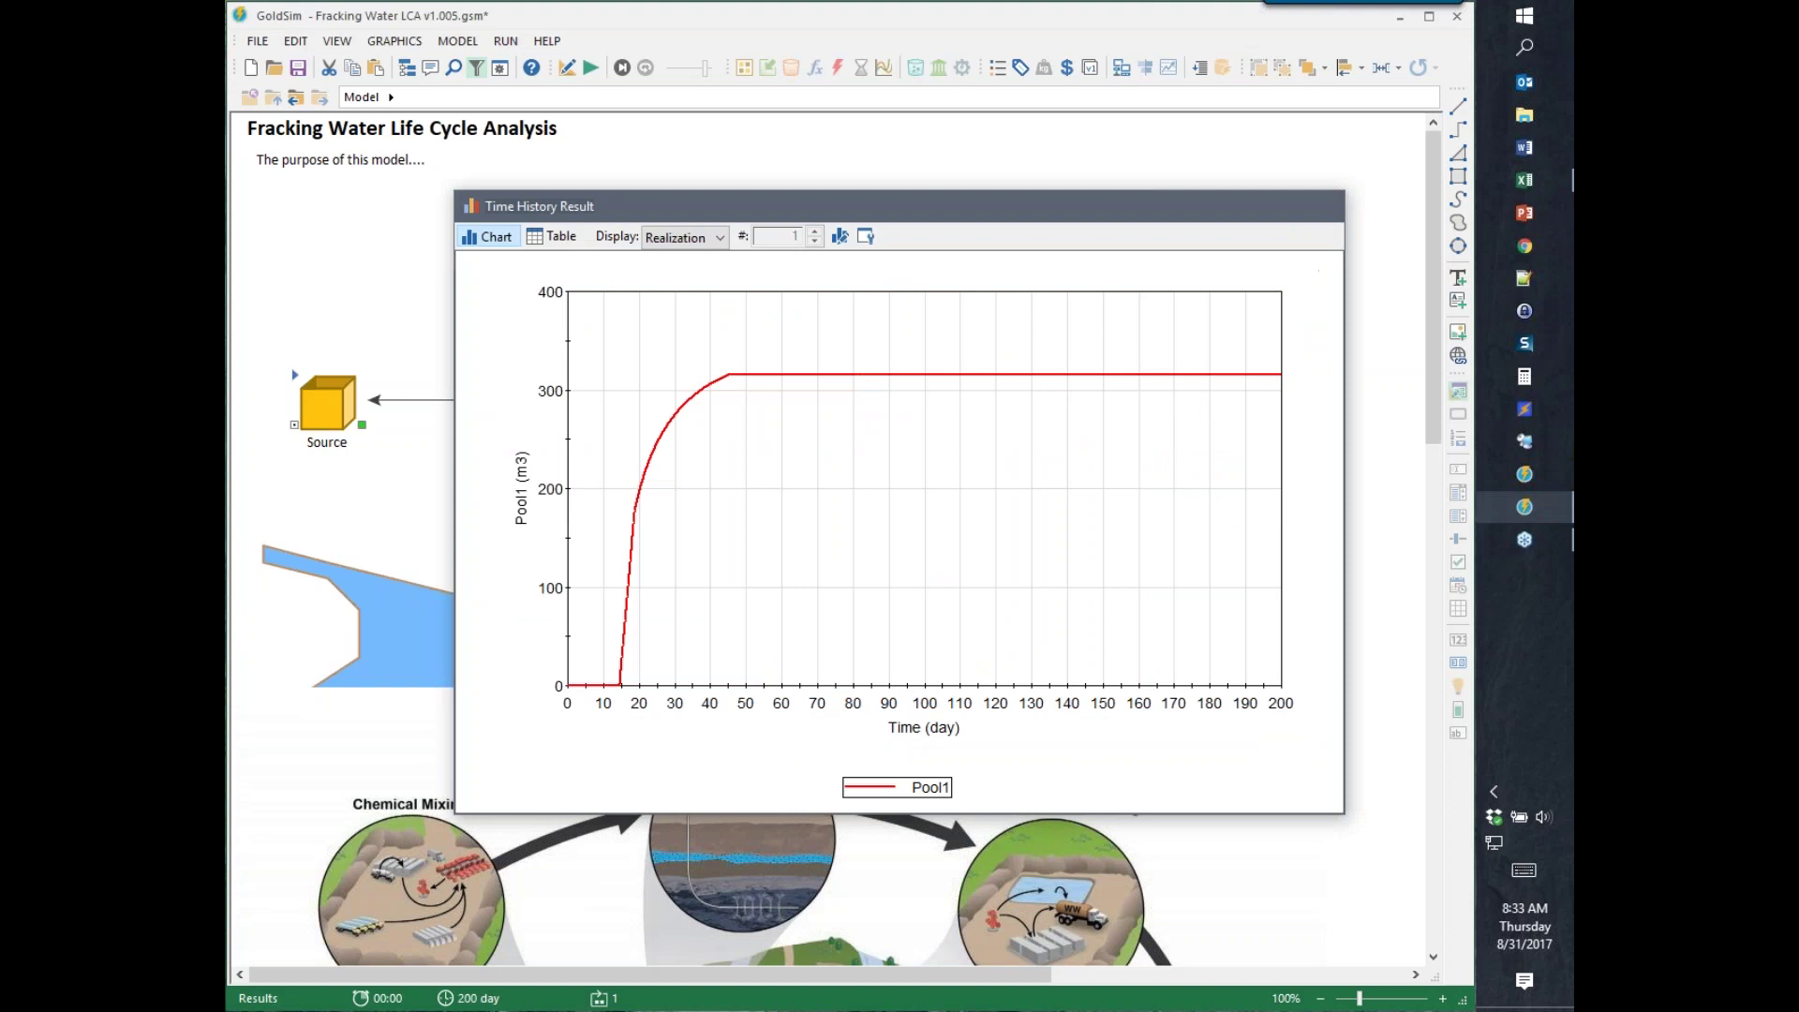
left_click(1328, 213)
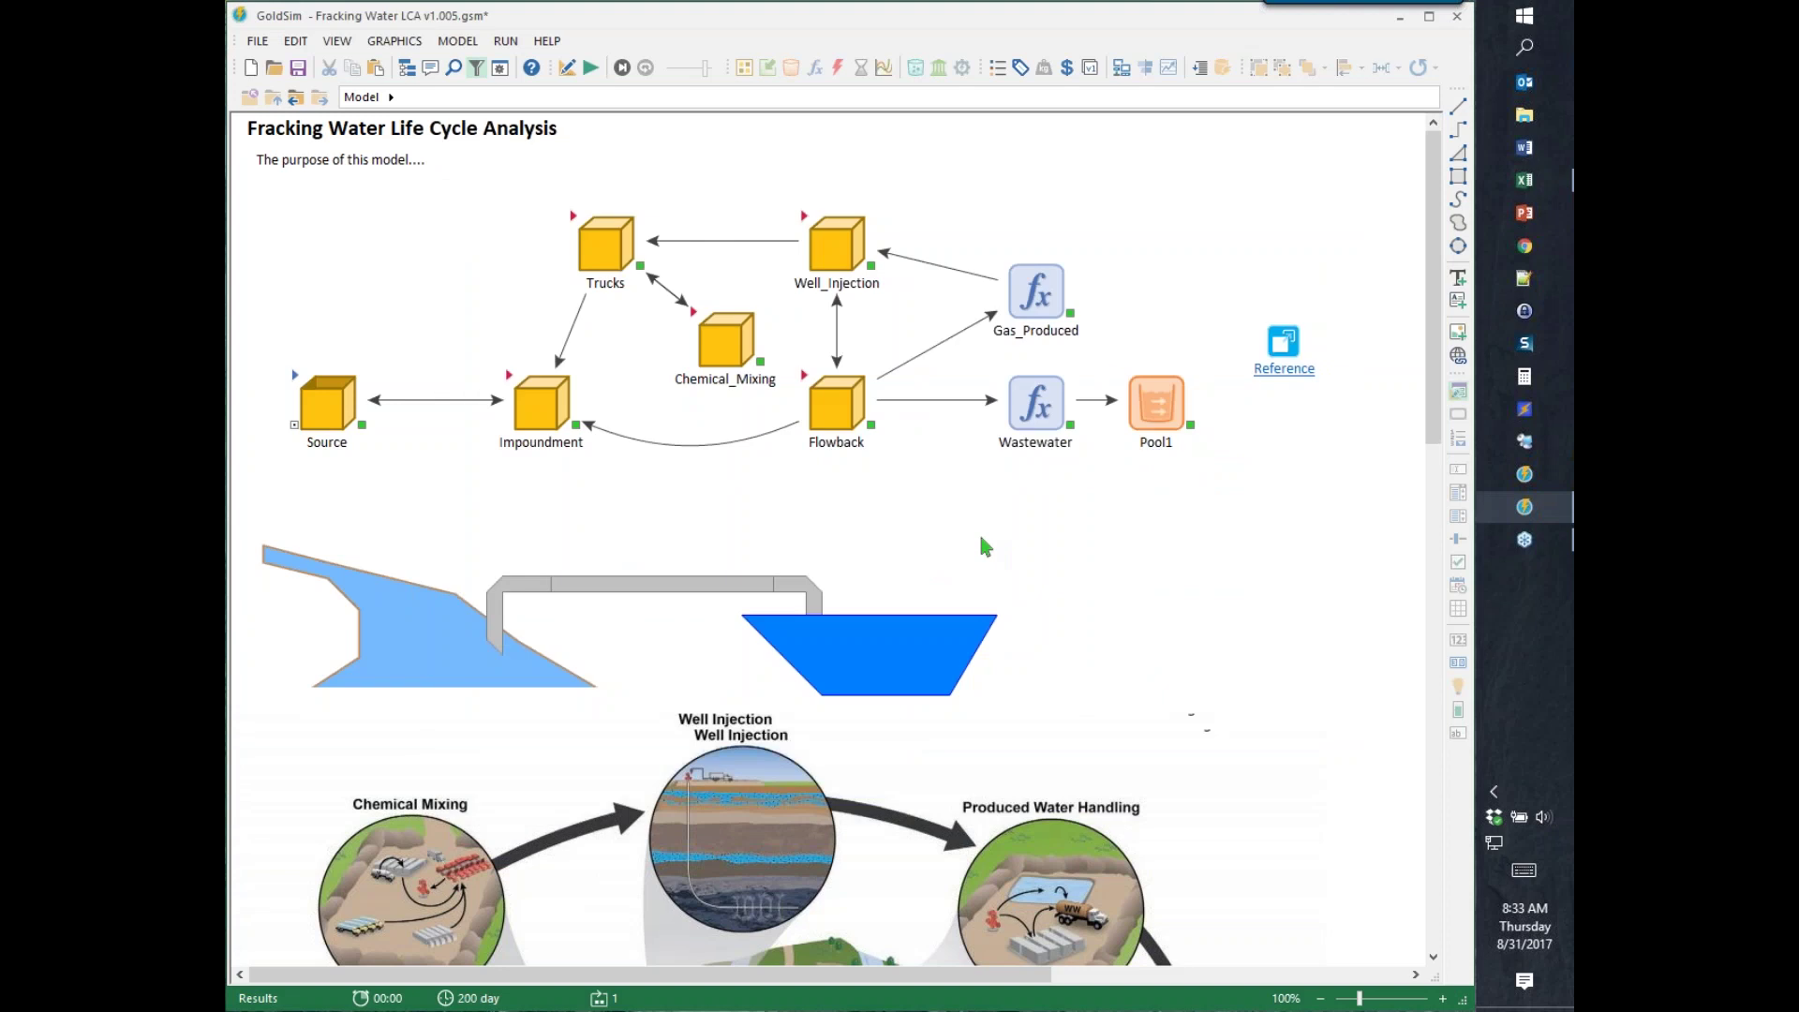
- Return to edit mode, check Recycle in the Flowback container, and follow its link to Flowback_Recycle in the Impoundment container
key("F4")
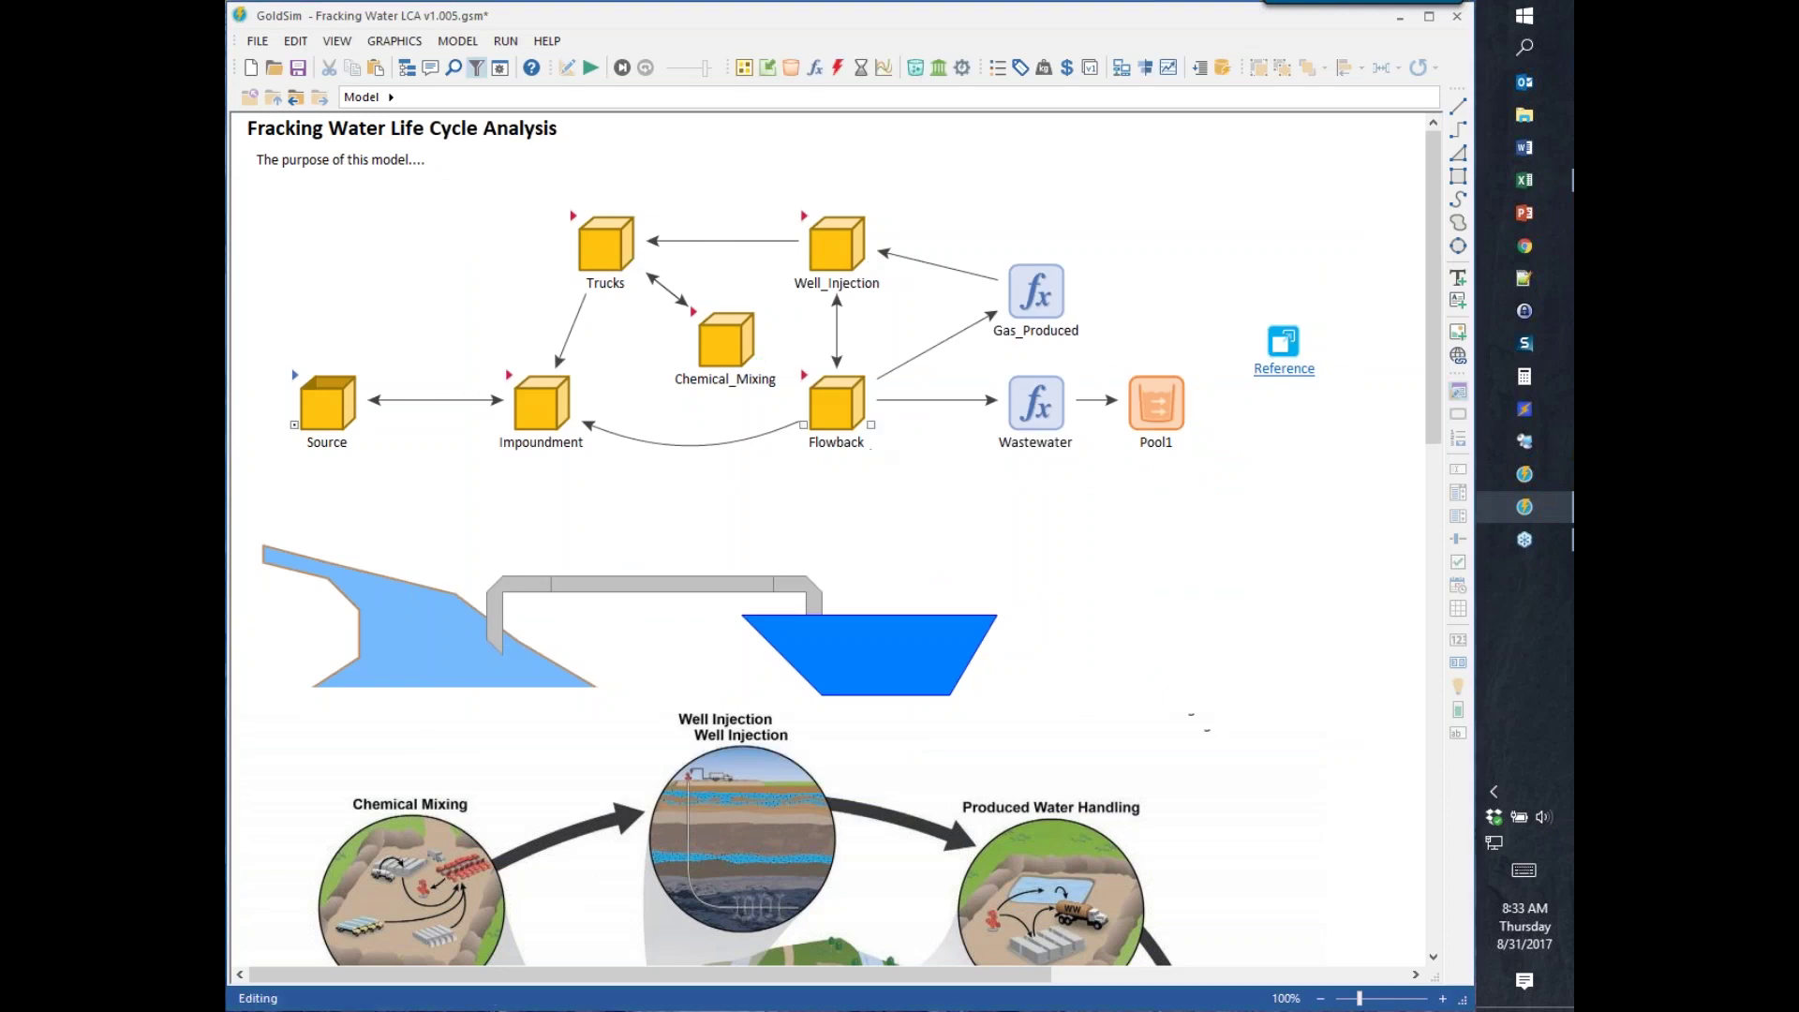
double_click(830, 403)
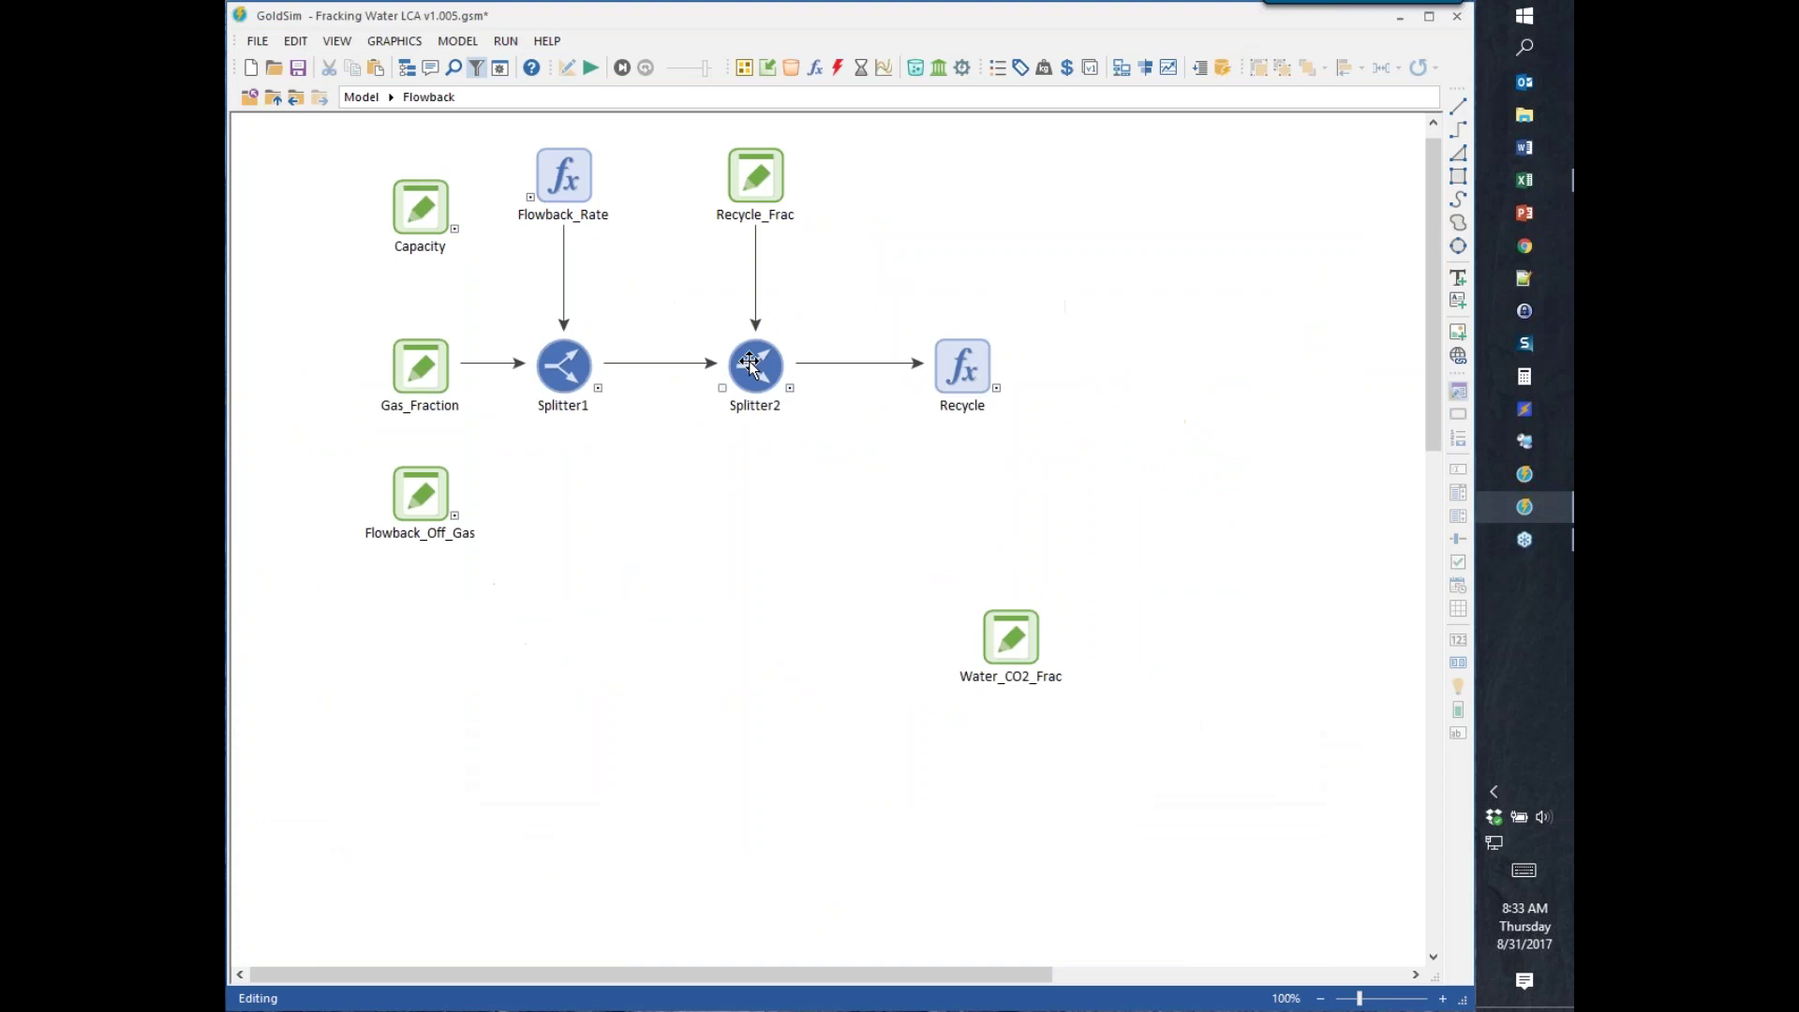
left_click(952, 370)
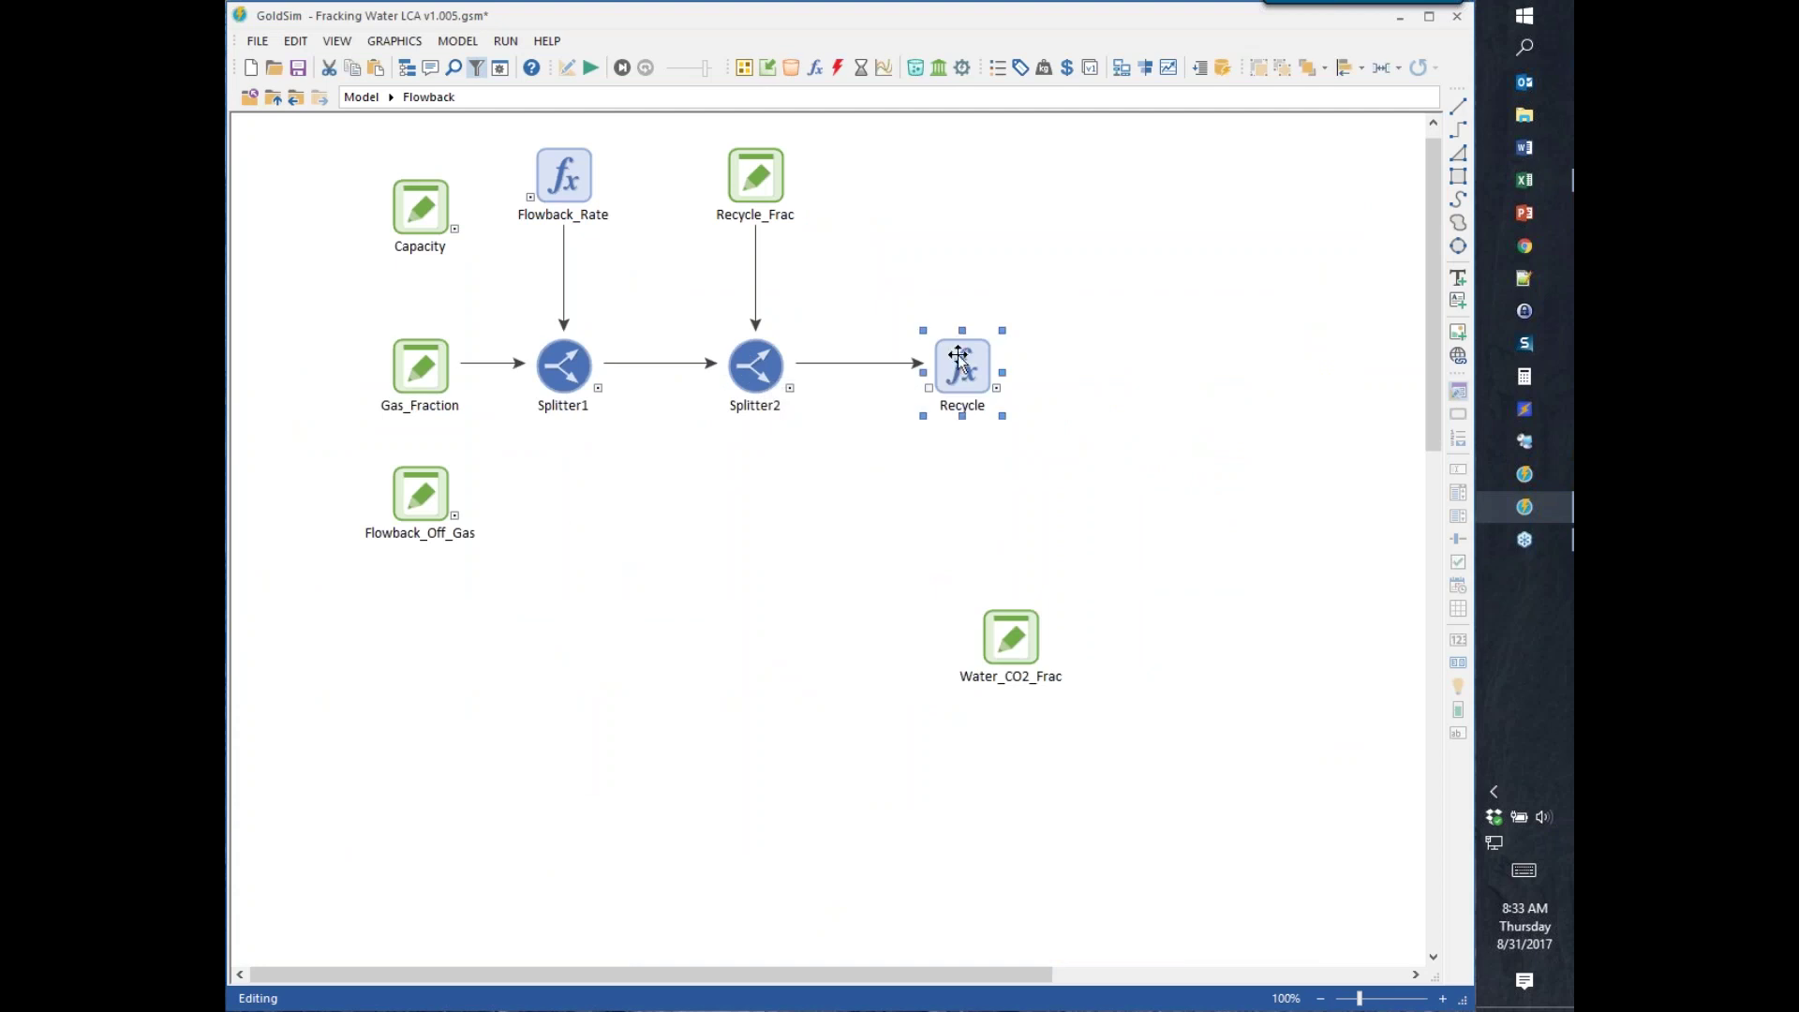
left_click(273, 97)
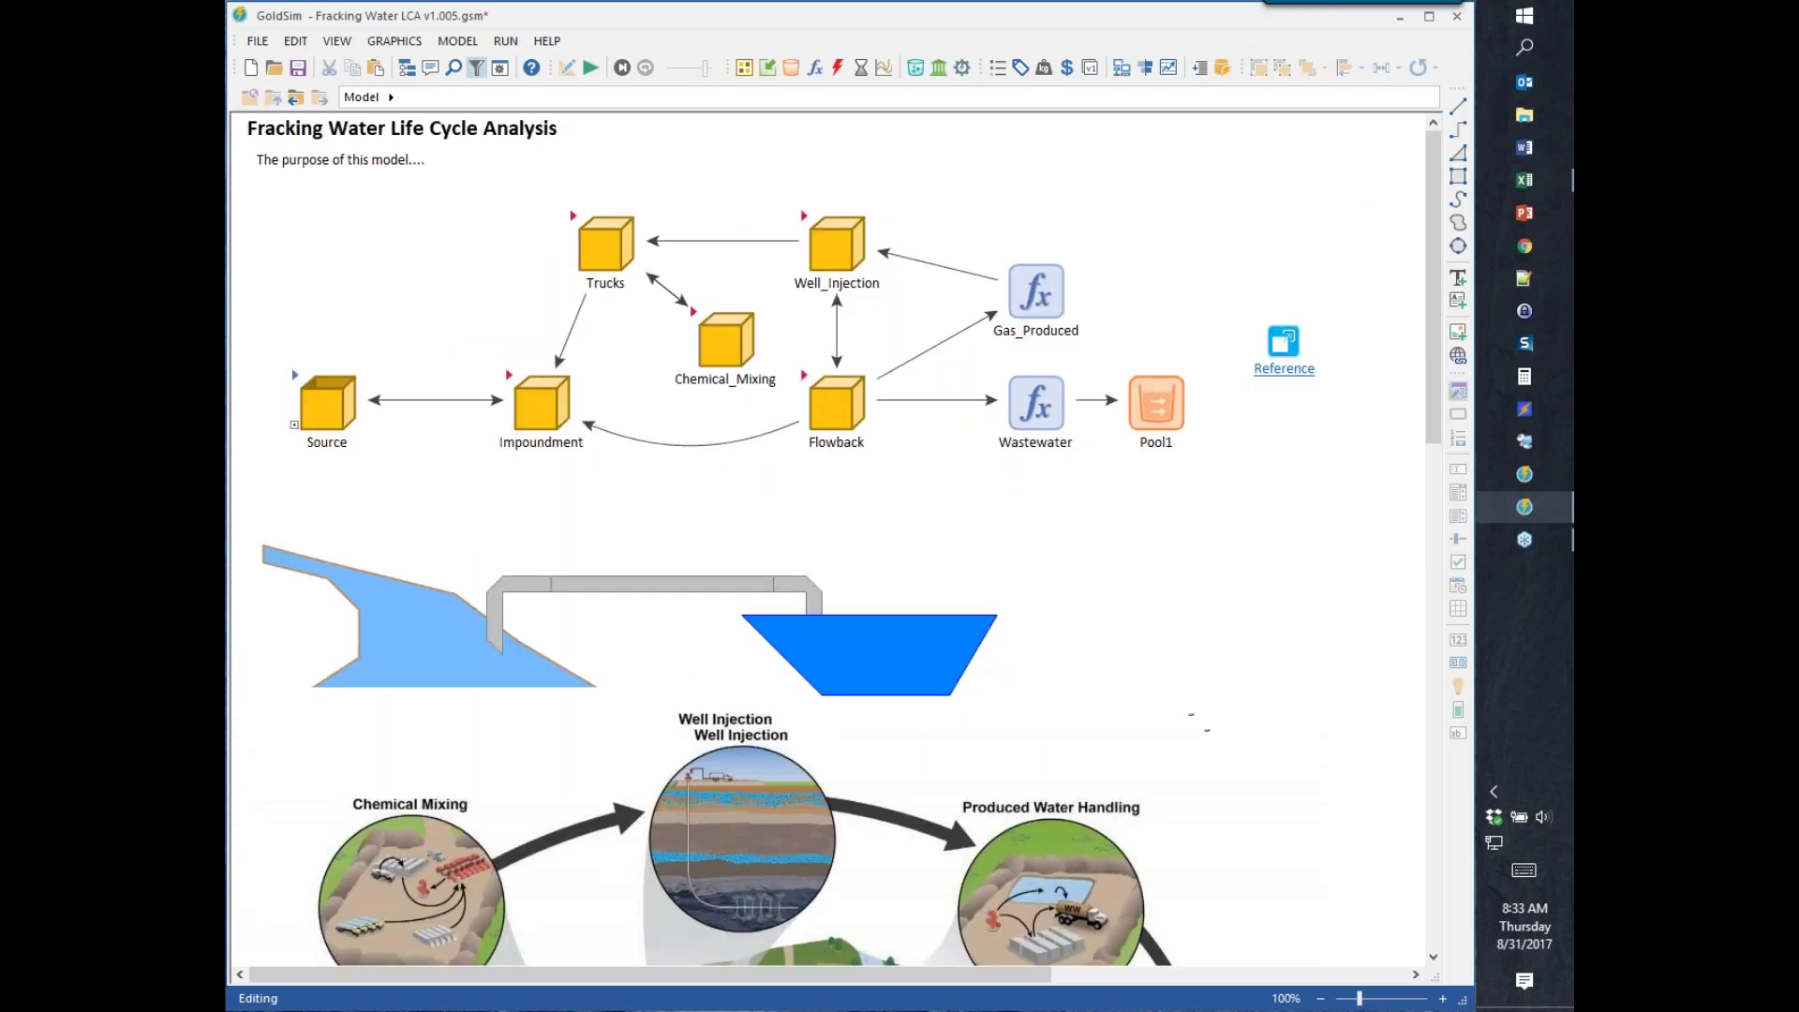
double_click(645, 442)
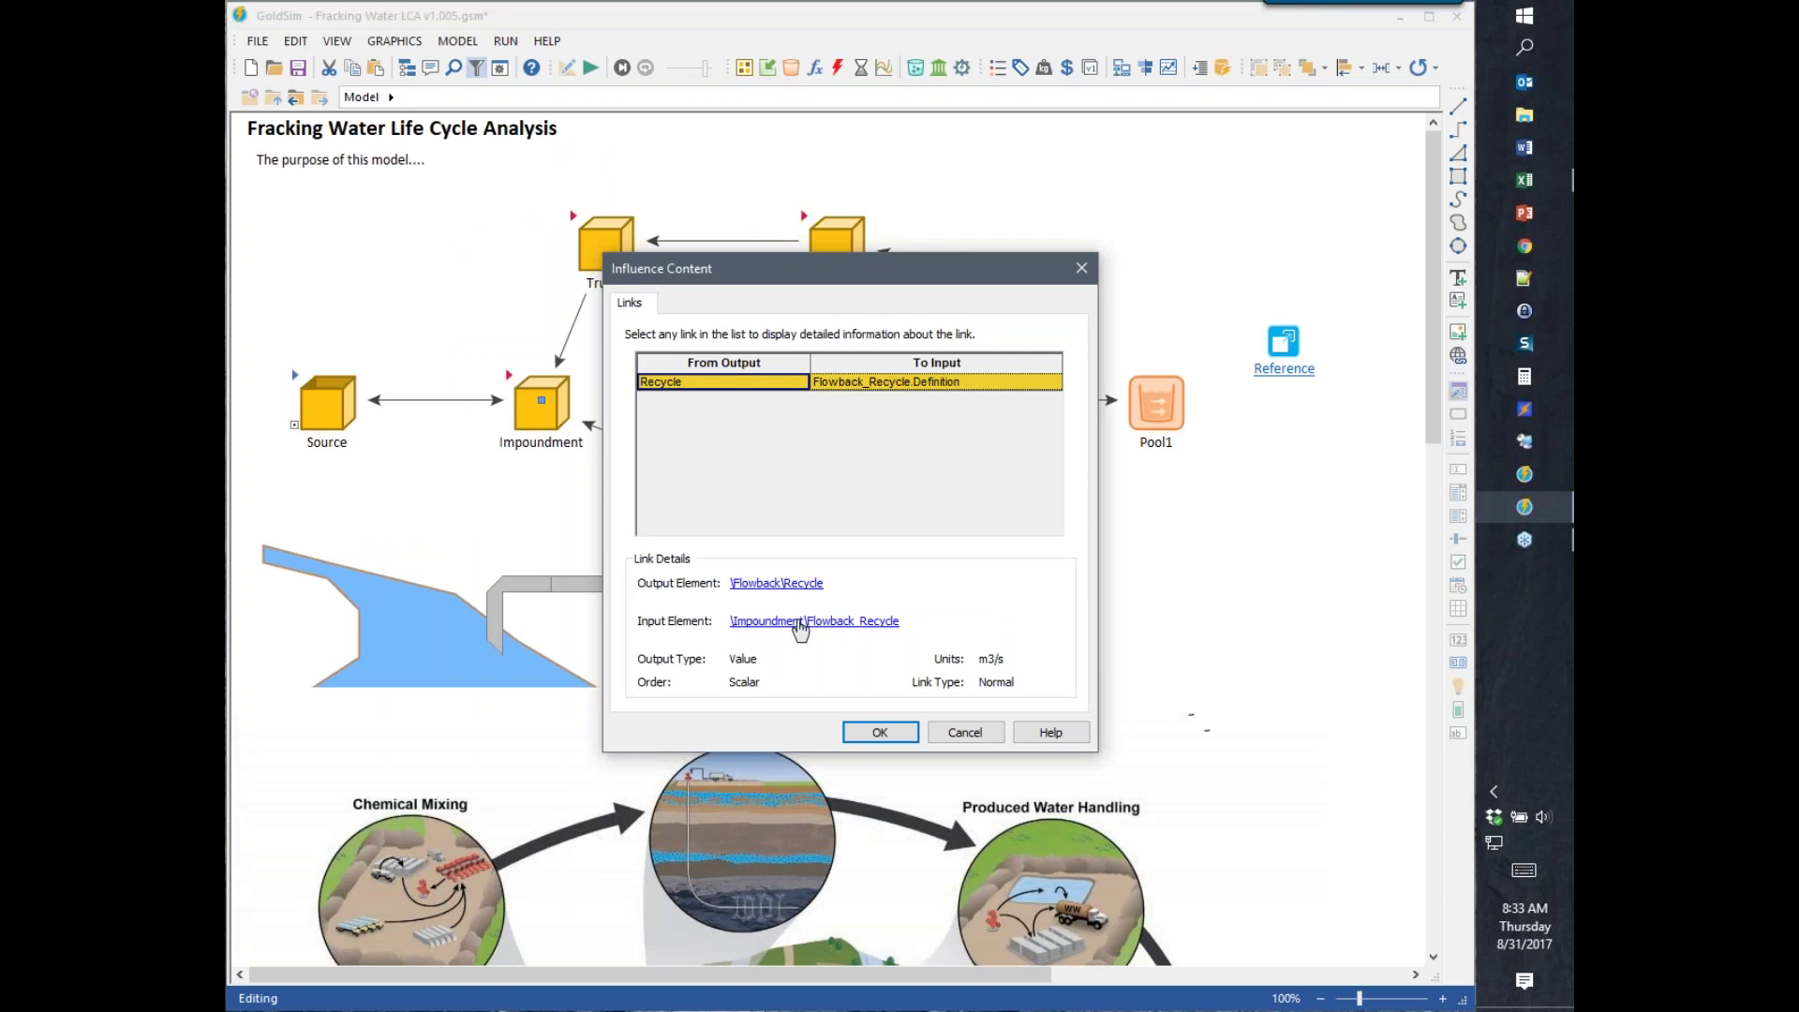
left_click(868, 626)
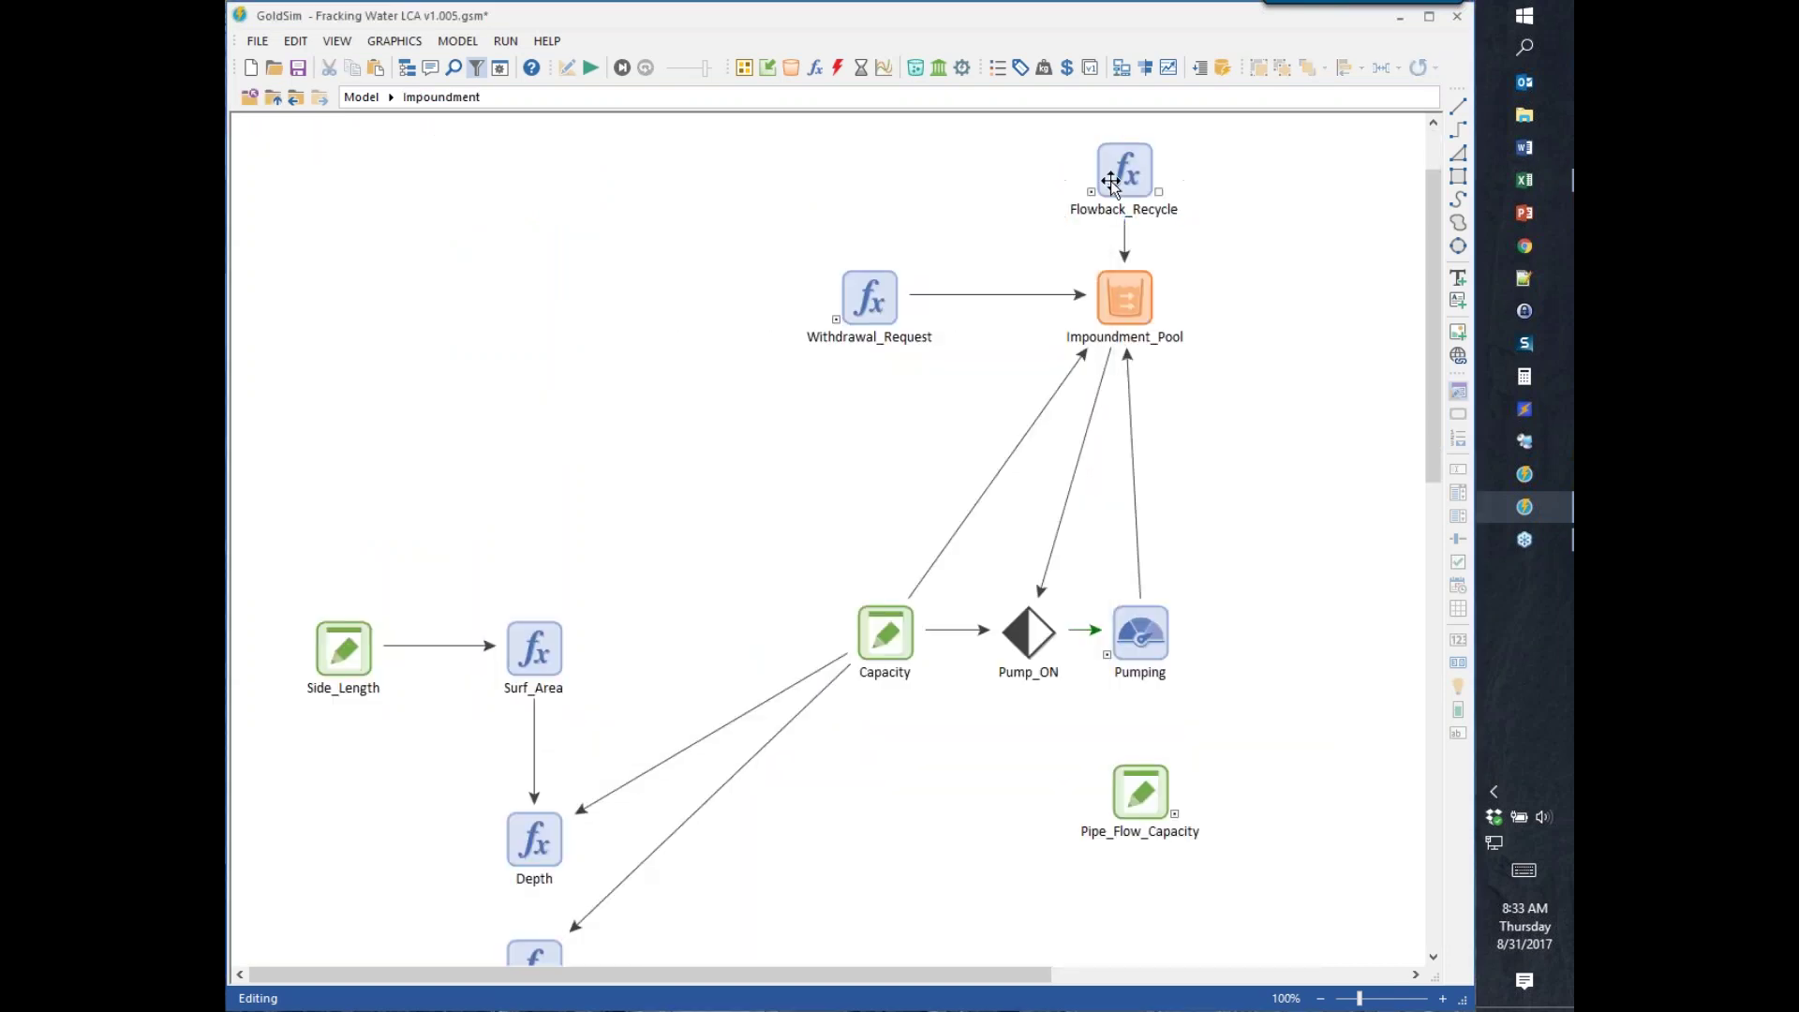
- Rearrange the Impoundment diagram so Flowback_Recycle, Impoundment_Pool and Capacity line up vertically, with the pump elements moved closer
left_click_drag(1265, 114, 712, 430)
left_click_drag(1124, 298, 710, 347)
left_click(890, 375)
left_click_drag(1291, 509, 787, 955)
left_click_drag(885, 632, 709, 616)
left_click(1028, 363)
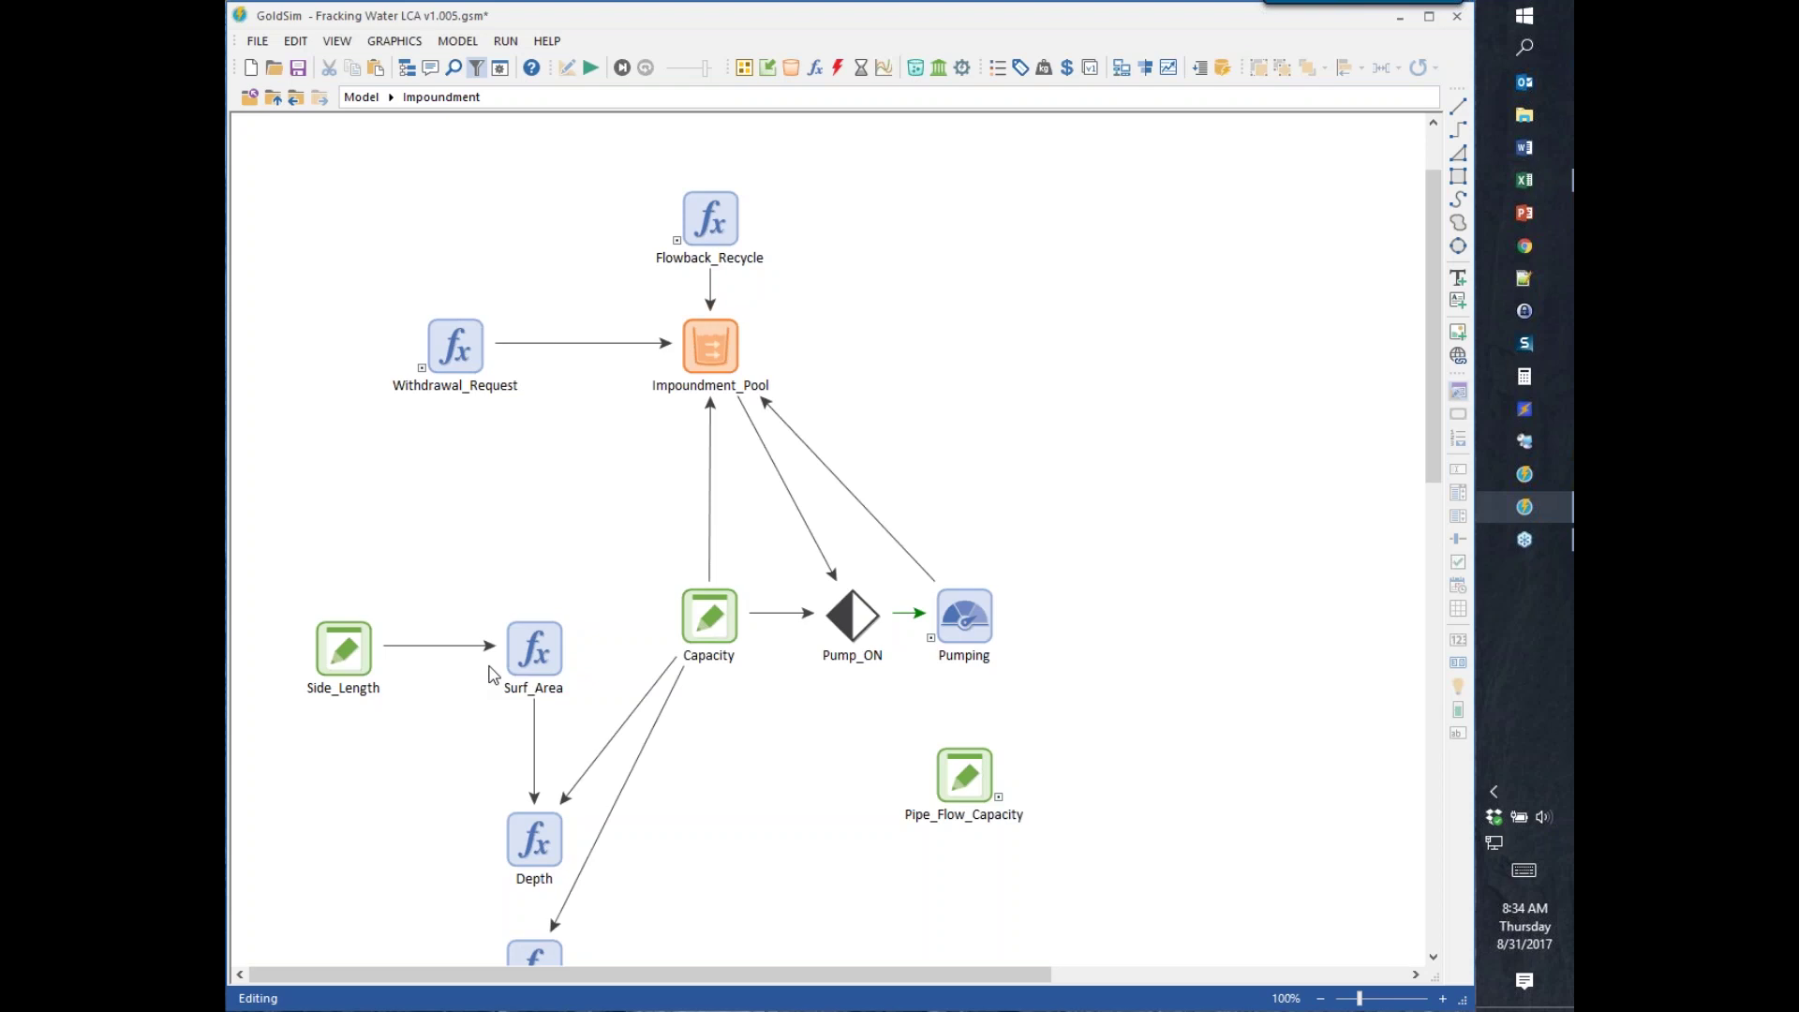
- Run the simulation, view the time history result of Impoundment_Pool and close the chart
left_click(736, 348)
left_click(591, 68)
left_click(849, 544)
right_click(712, 354)
left_click(797, 361)
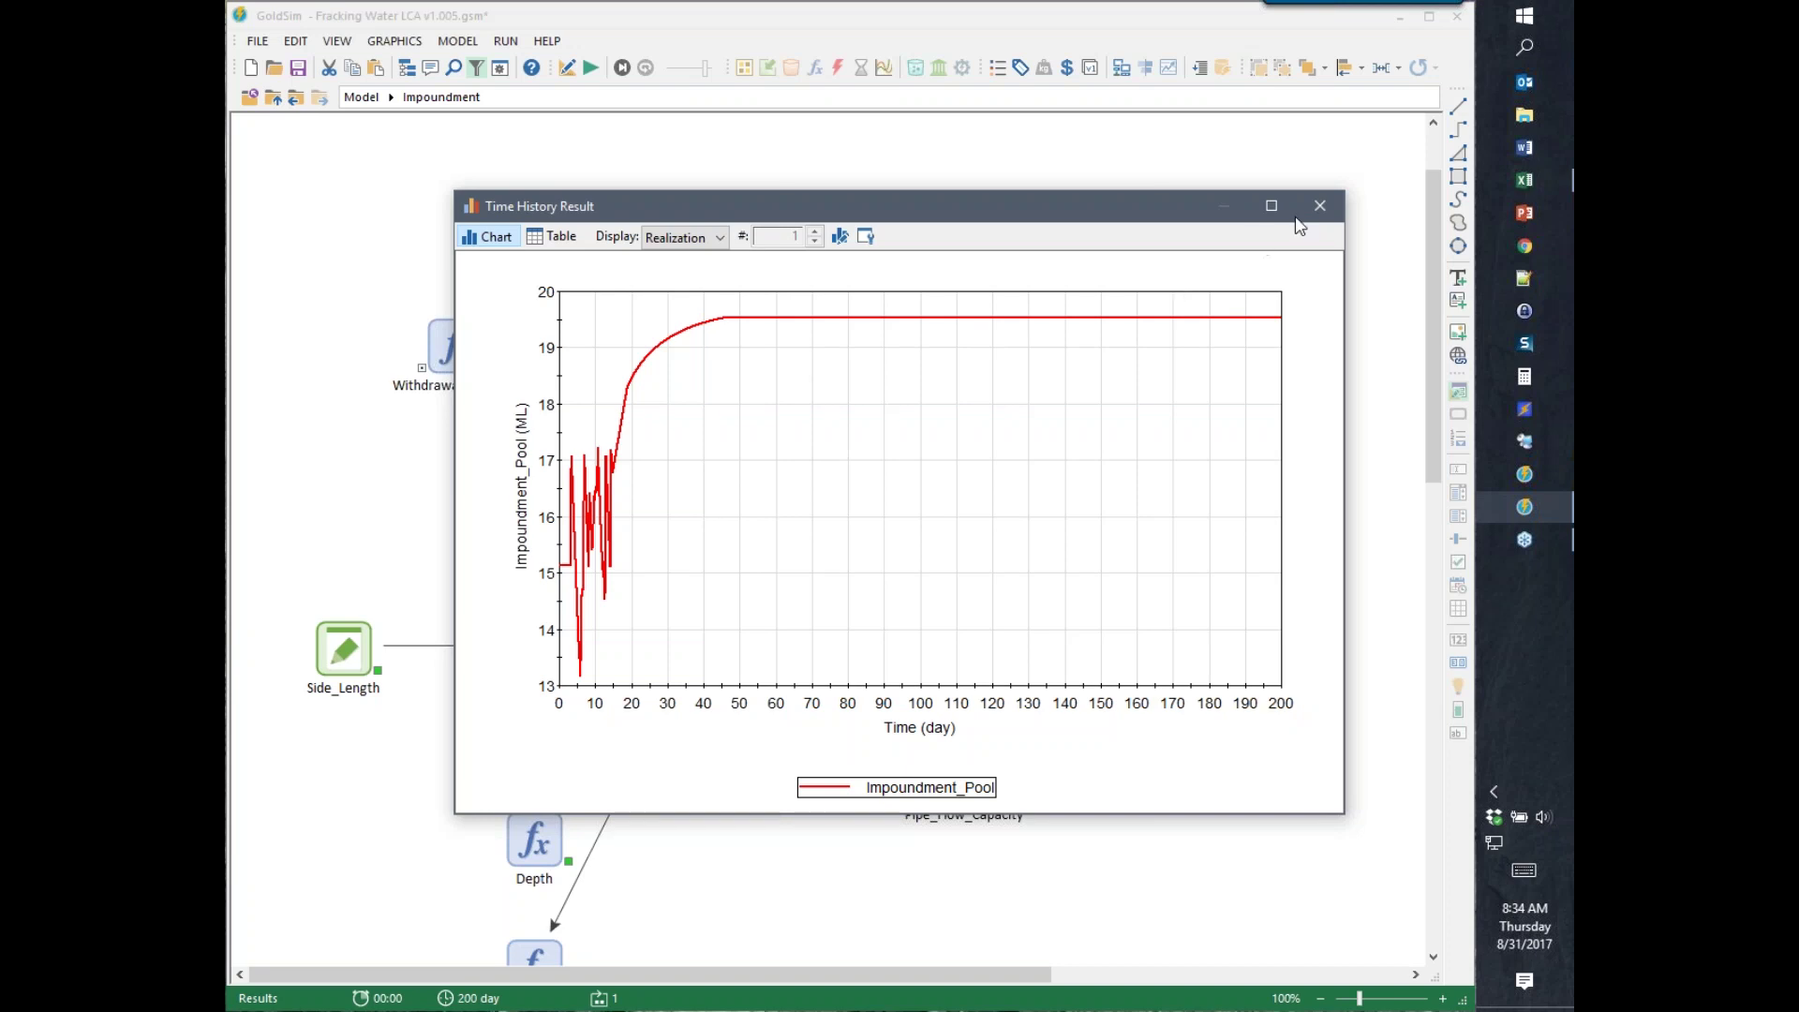
left_click(1319, 205)
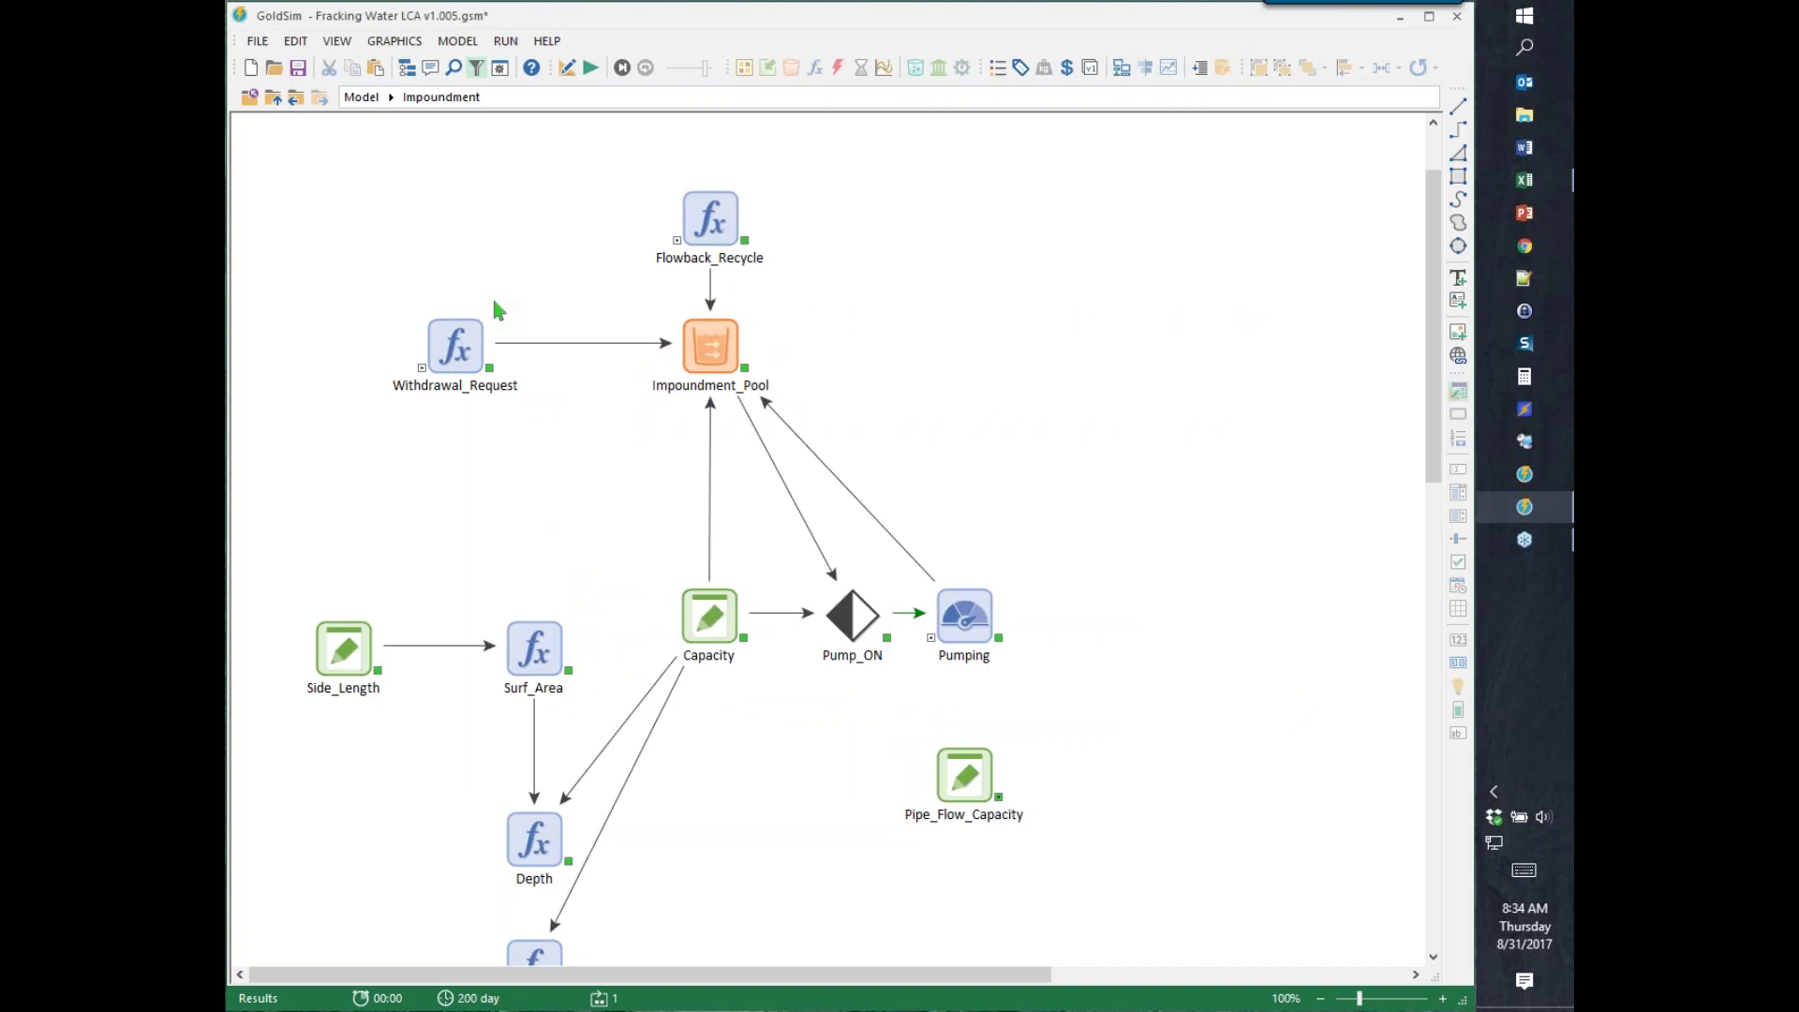
- Go to the root level, look into the Well_Injection container and return to the root level
left_click(274, 99)
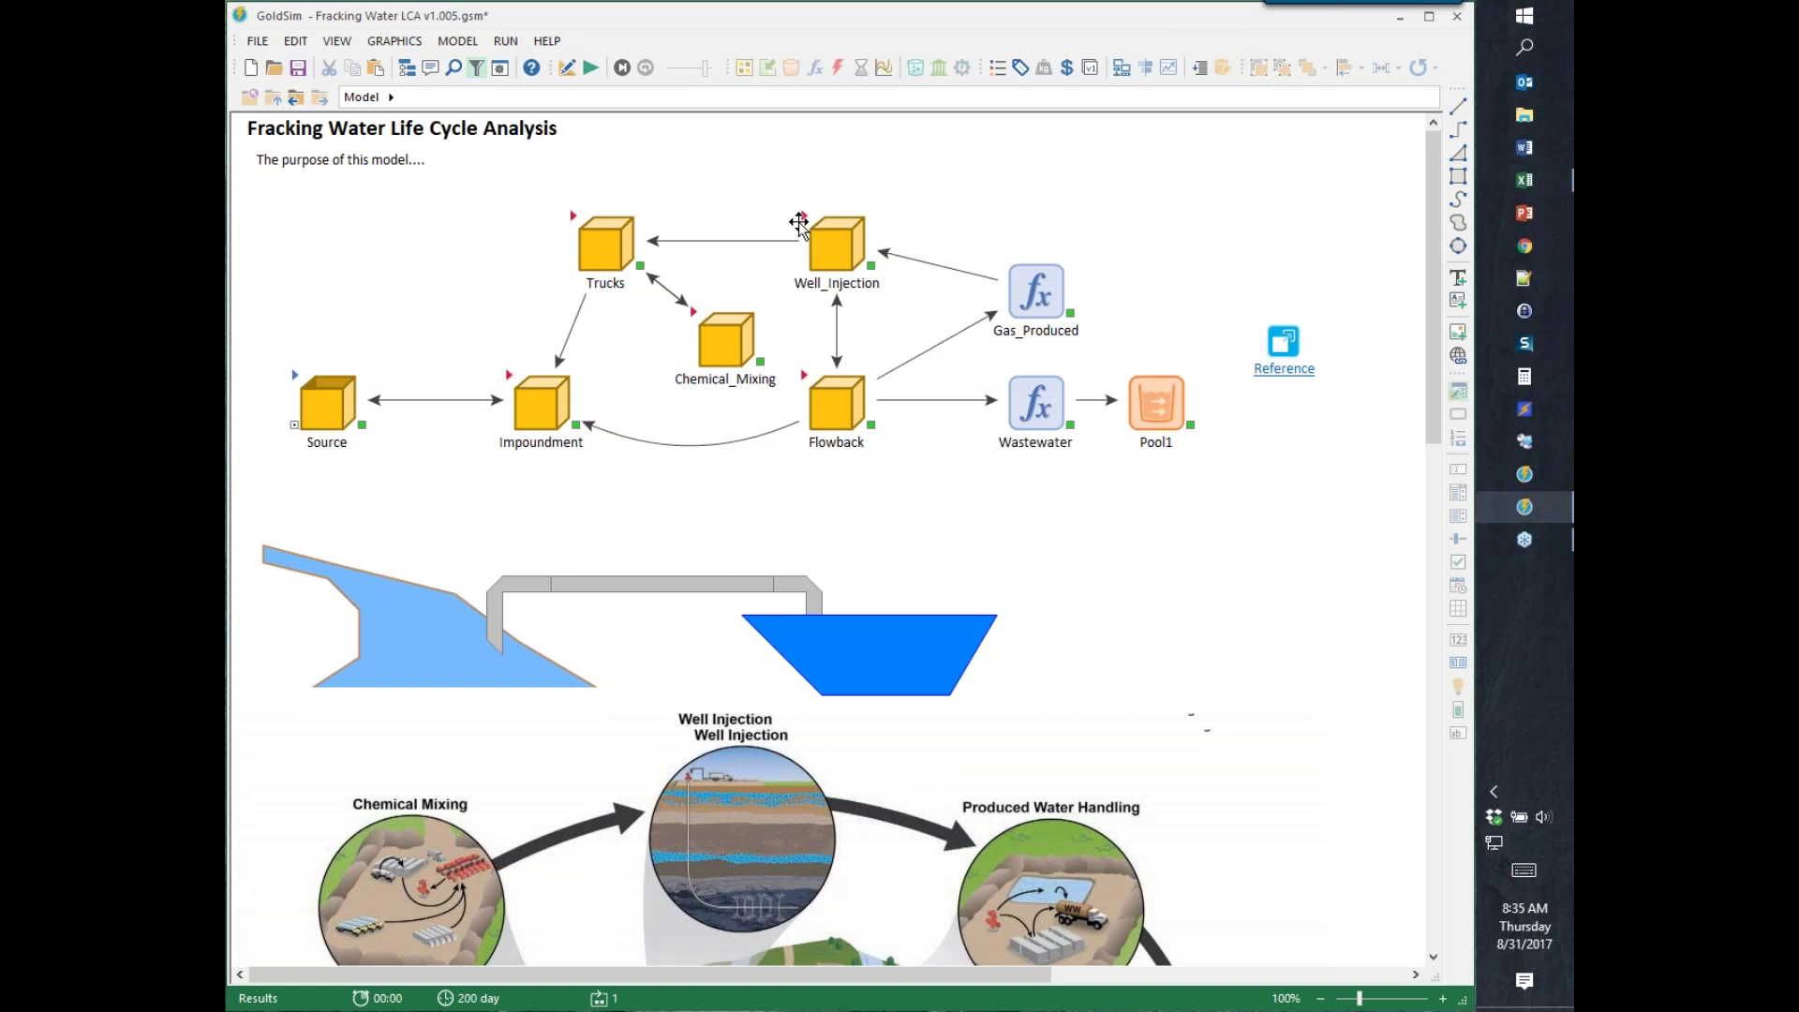
left_click(813, 221)
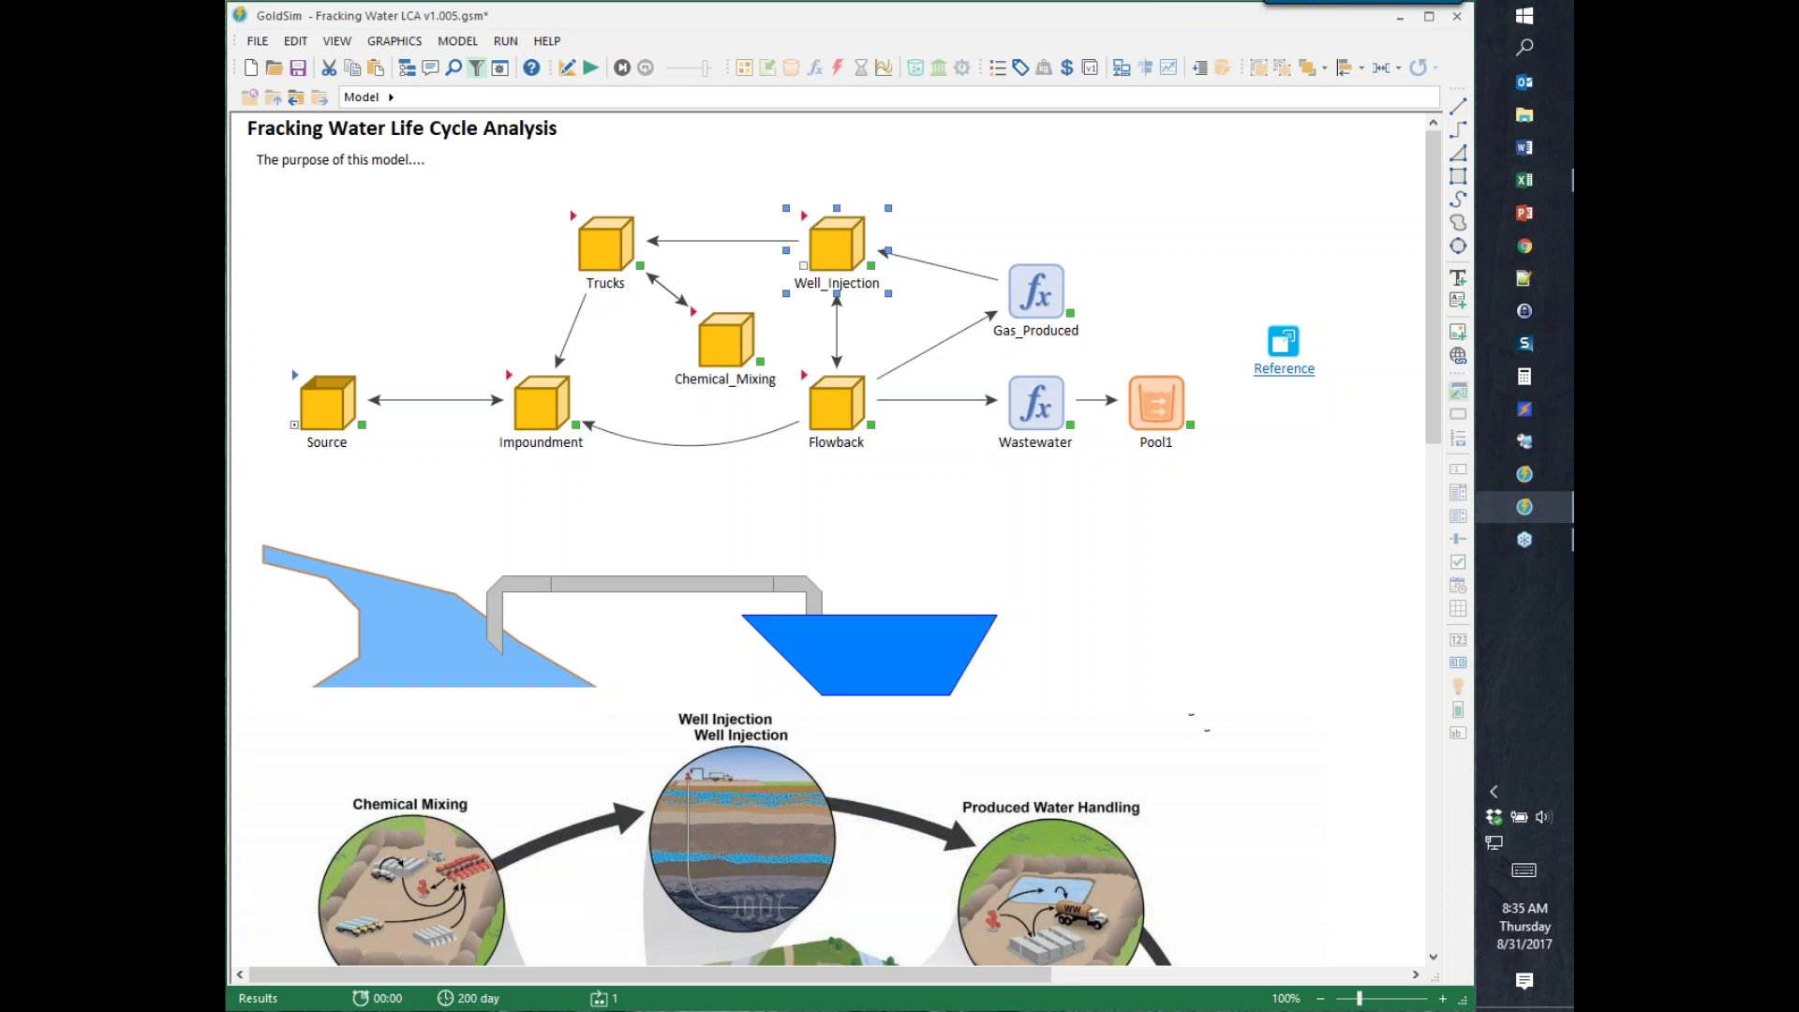
double_click(804, 221)
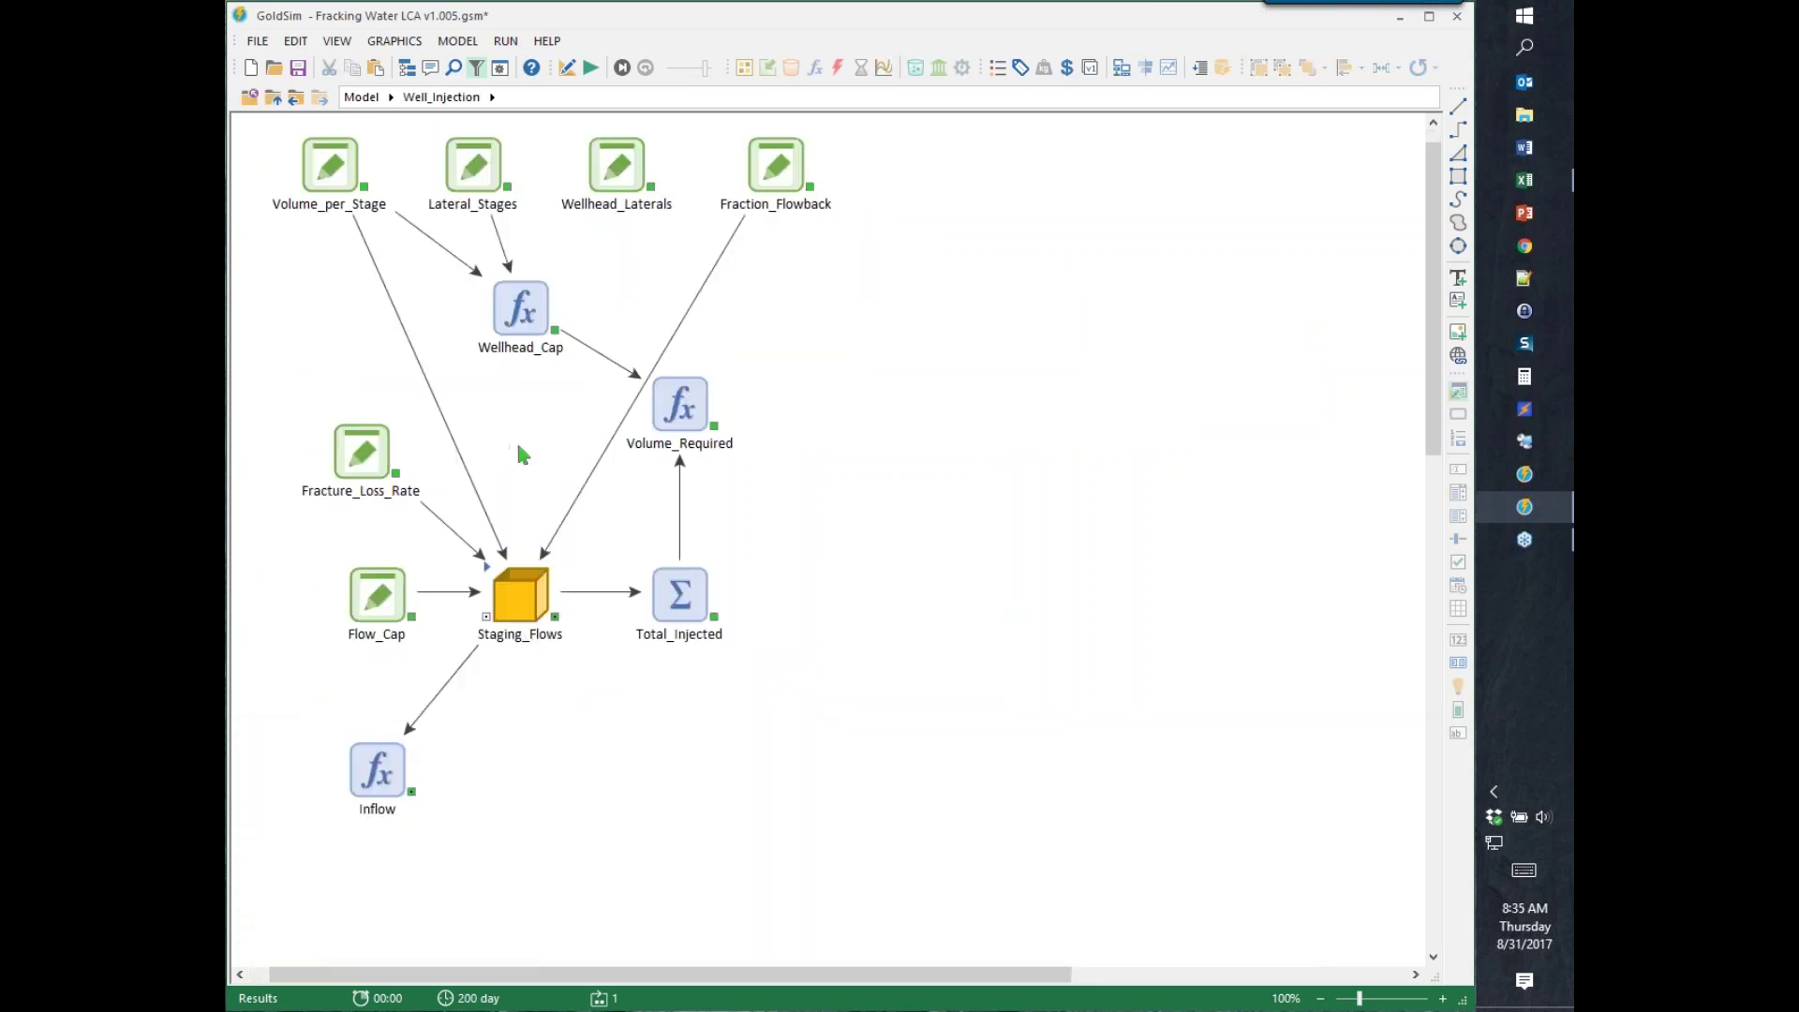
left_click(290, 100)
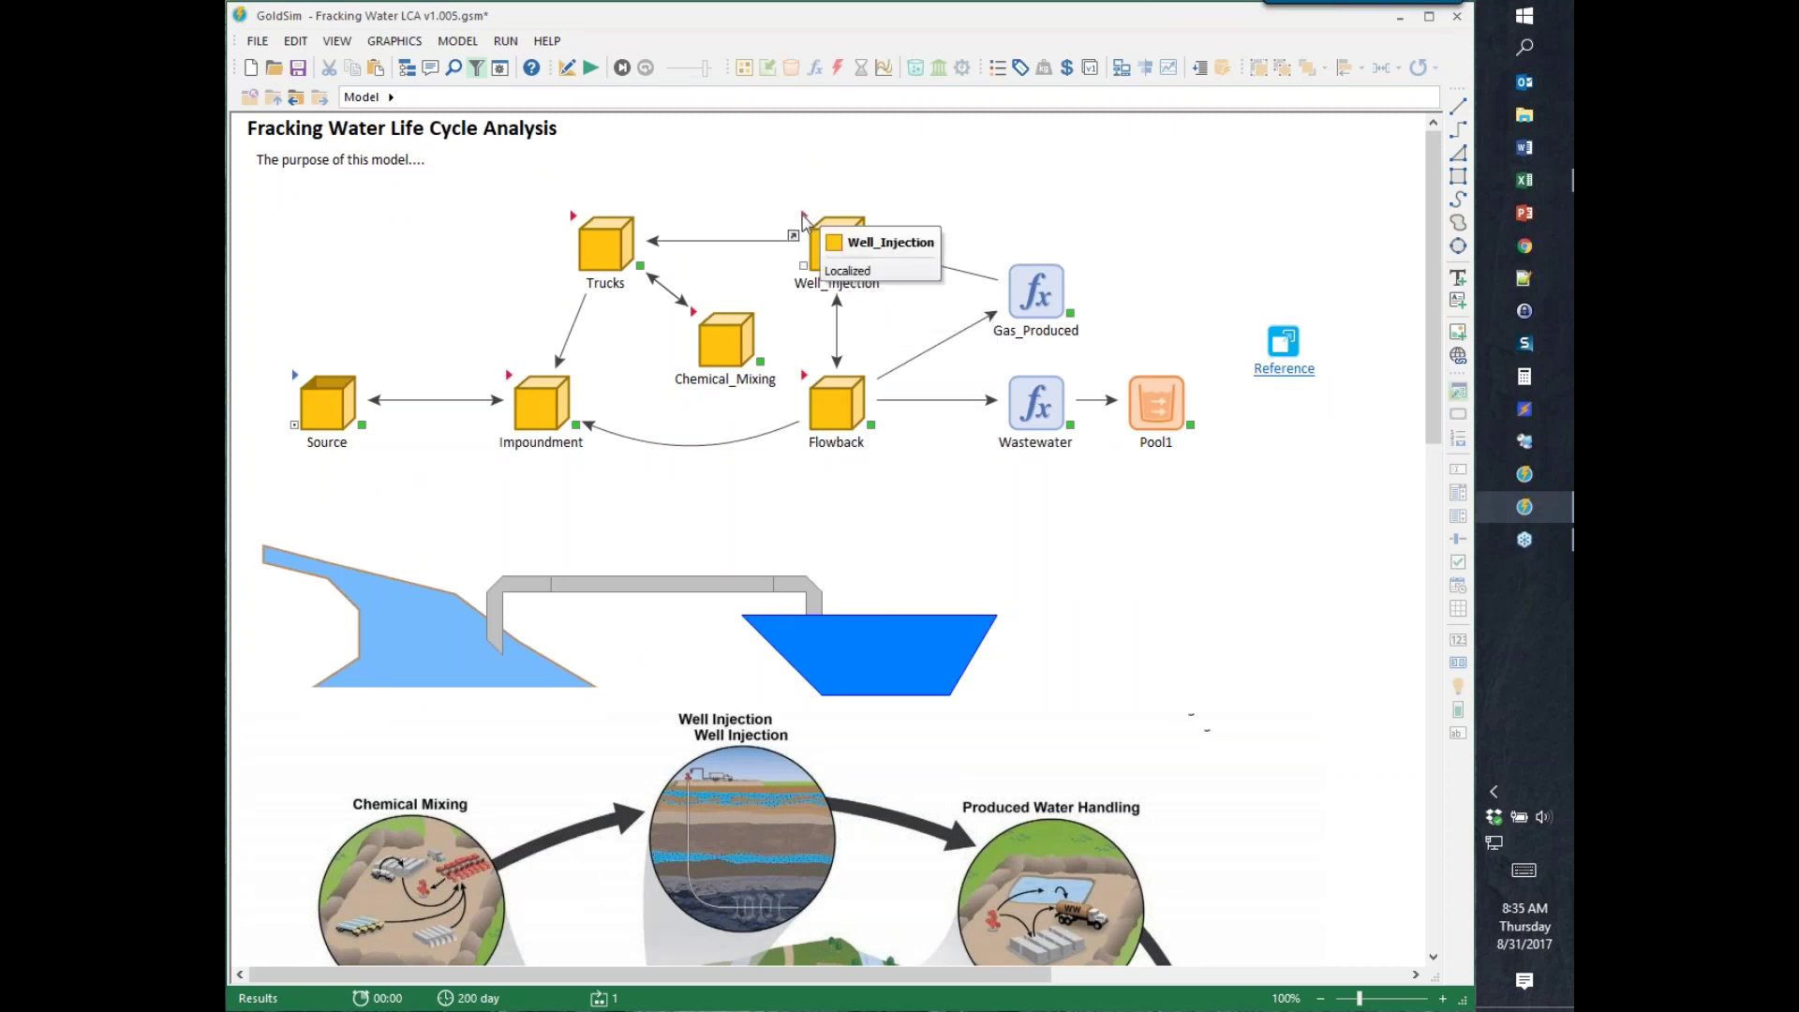
- Open Staging_Flows inside Well_Injection and view the outflow requests of the Stage03 pool
double_click(803, 221)
left_click(486, 569)
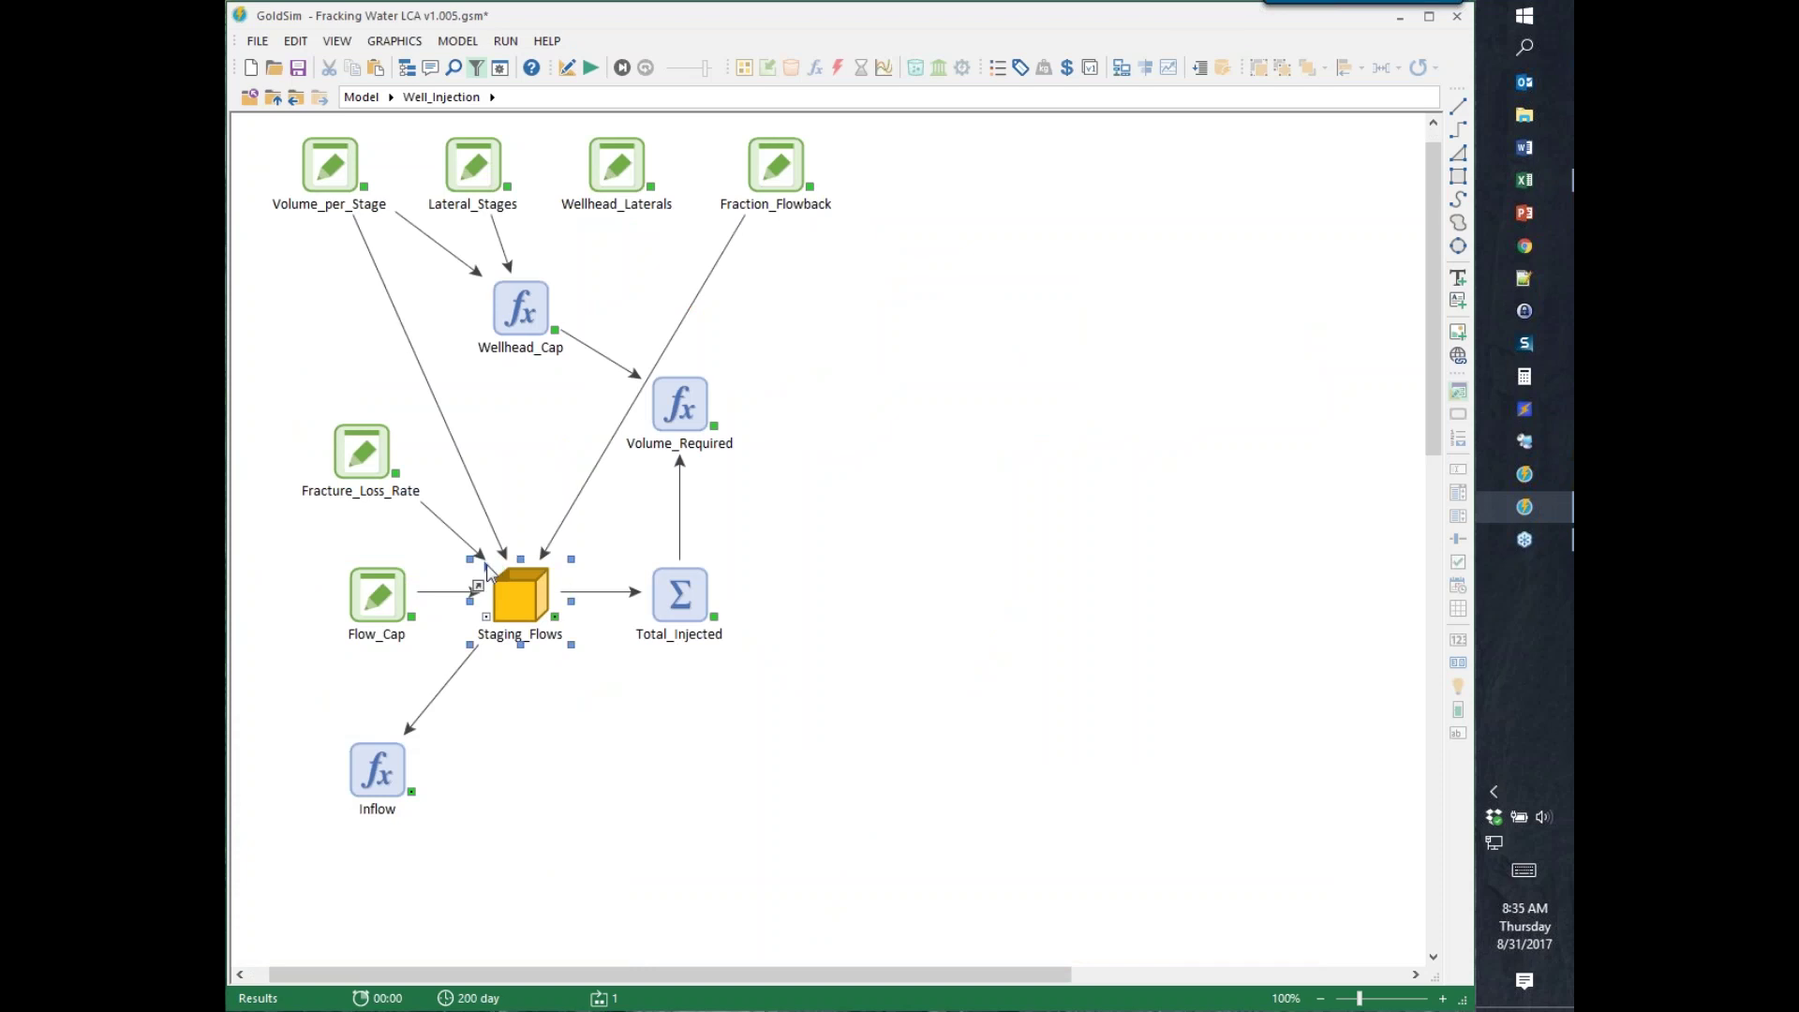
double_click(486, 569)
double_click(530, 412)
left_click(779, 315)
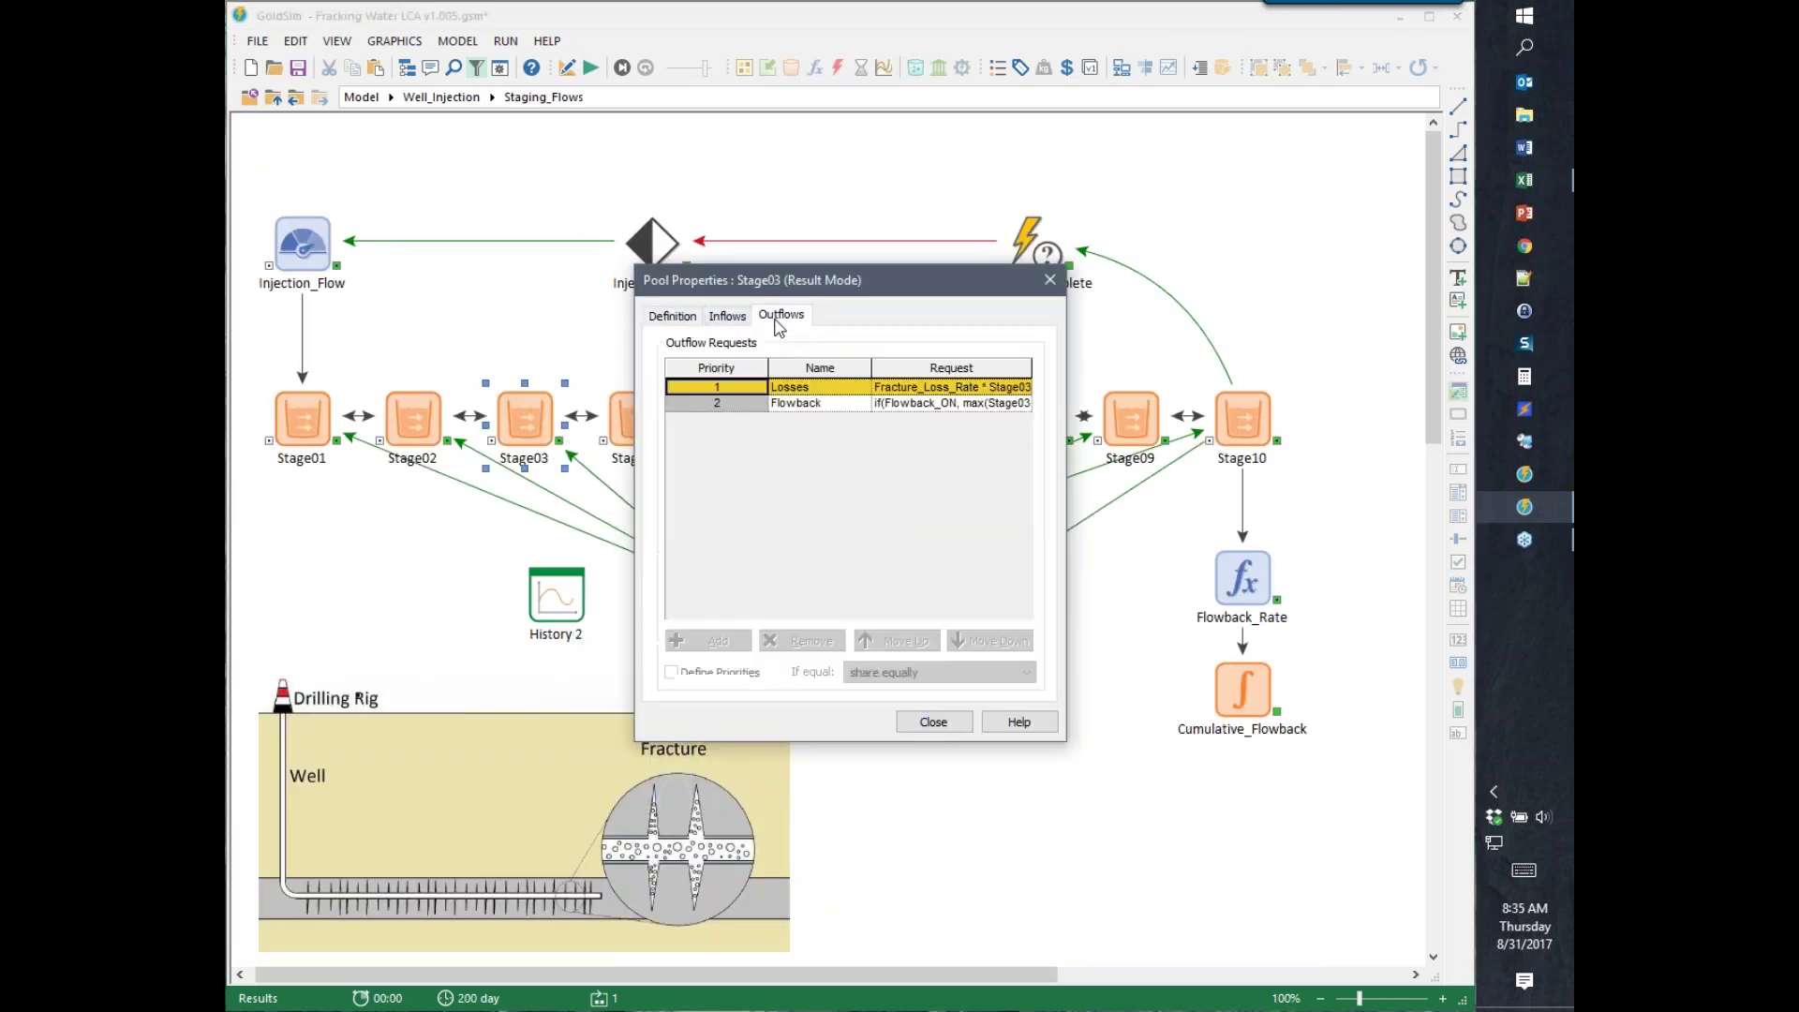
- Close the Stage03 properties, return the model to edit mode and view the inflows of the Stage01 pool
left_click(933, 722)
key("F4")
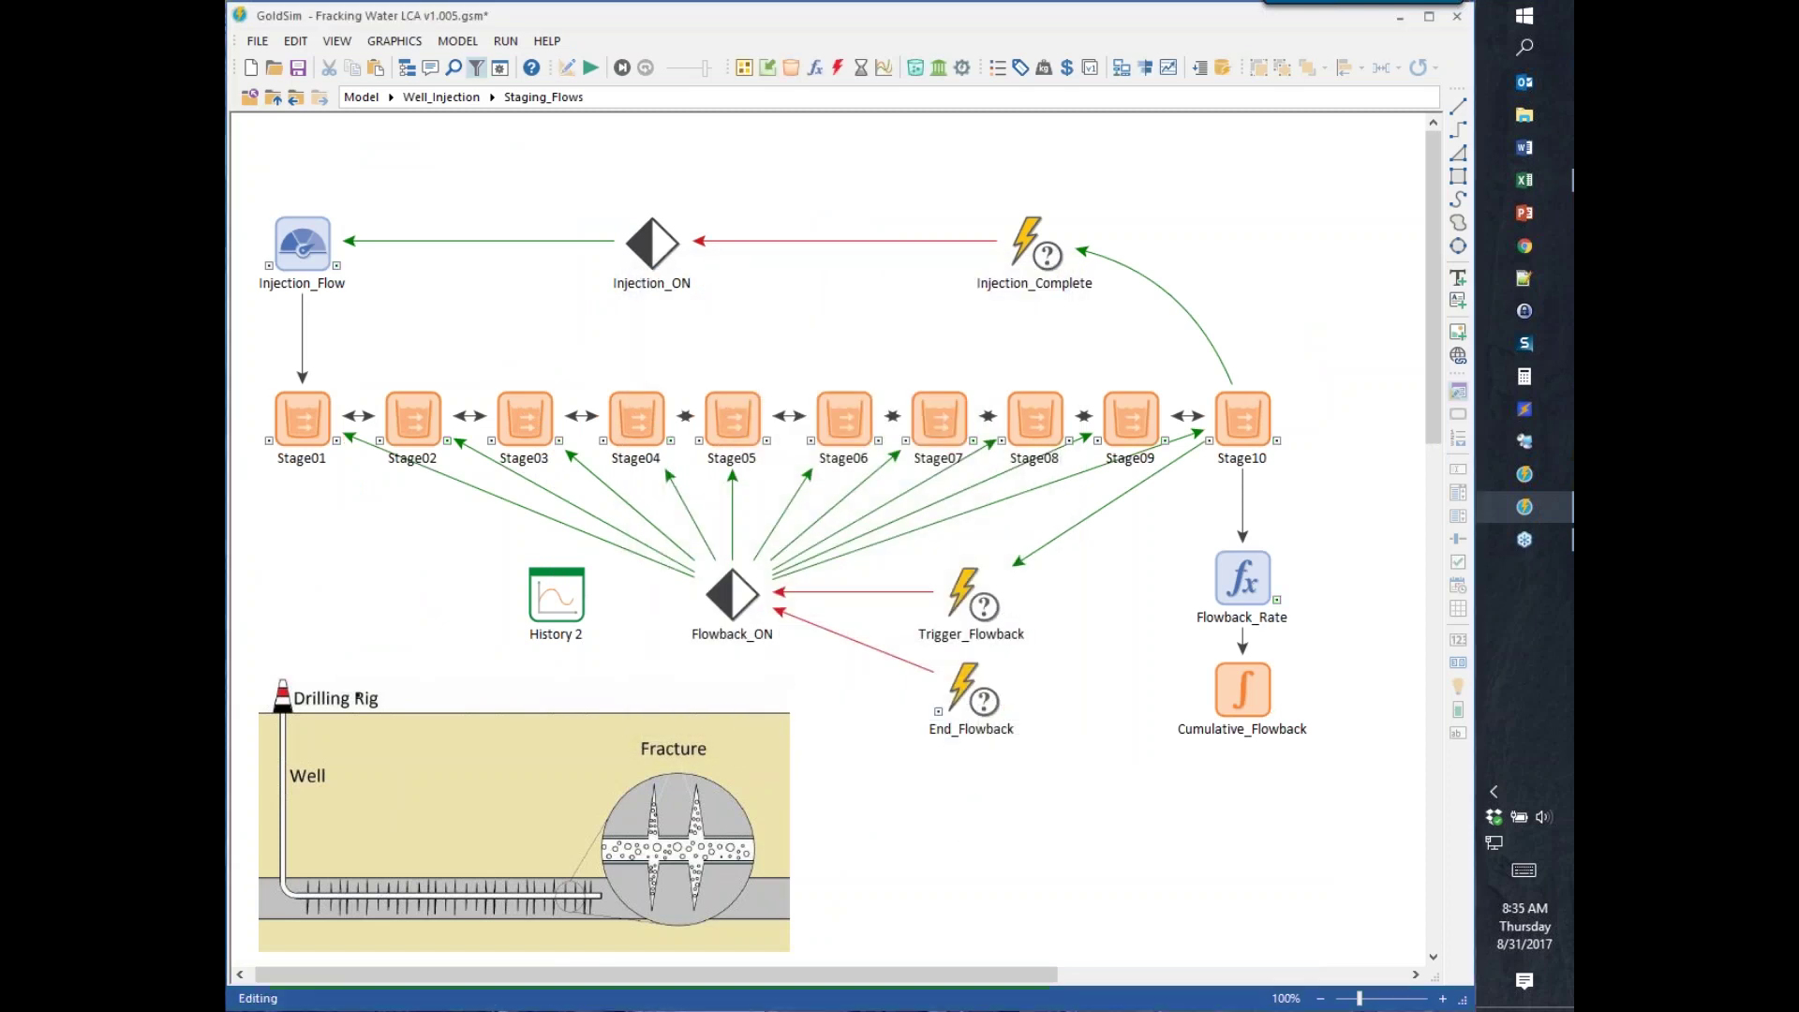
left_click(292, 412)
double_click(293, 412)
left_click_drag(712, 304, 914, 185)
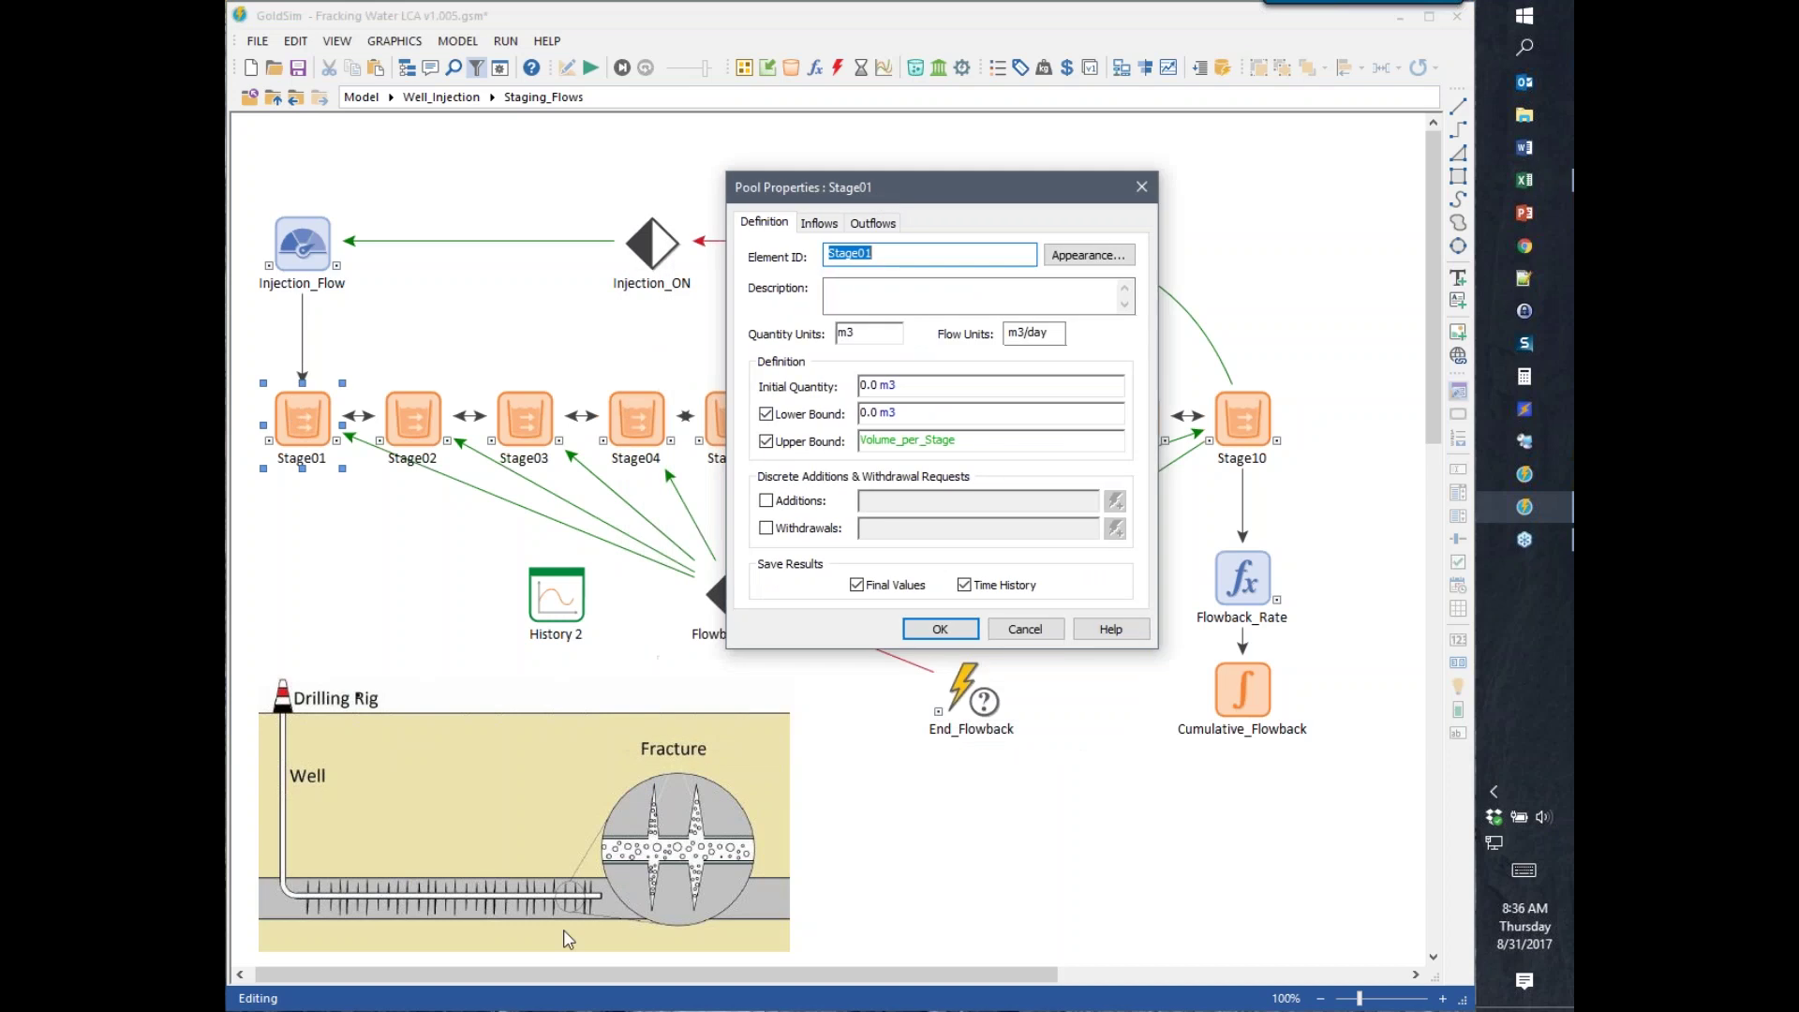
left_click(819, 223)
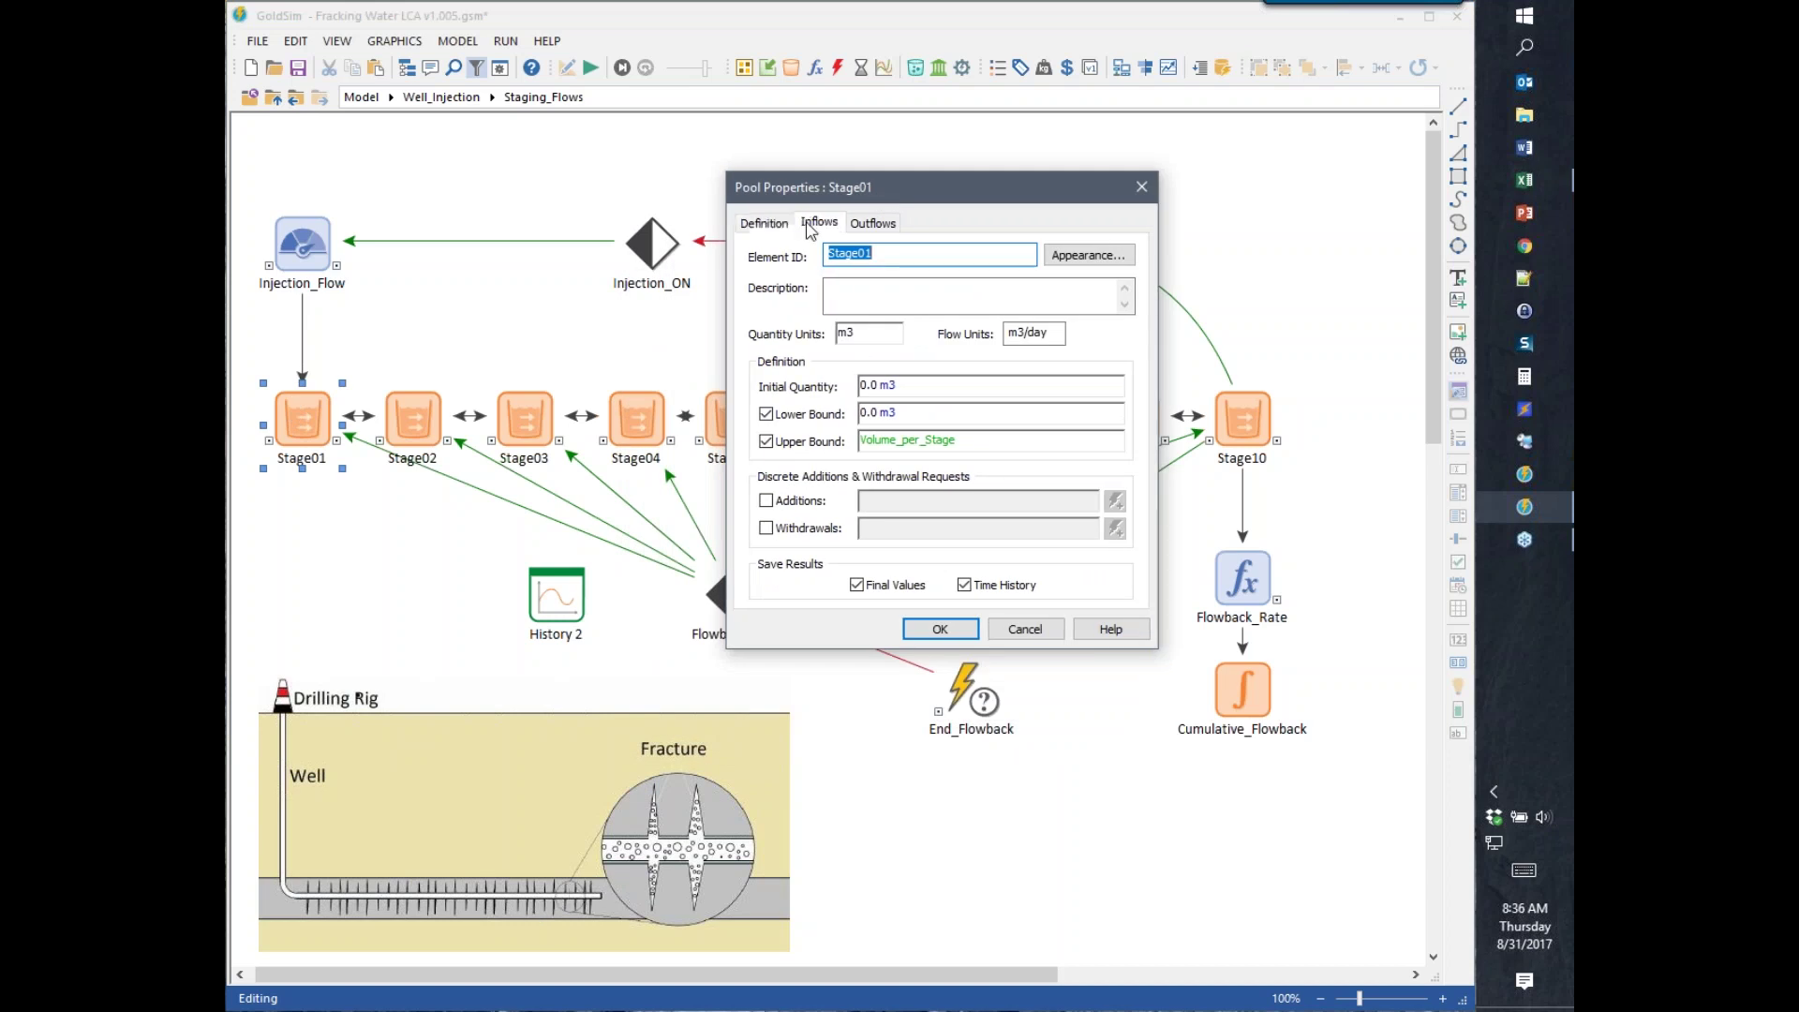
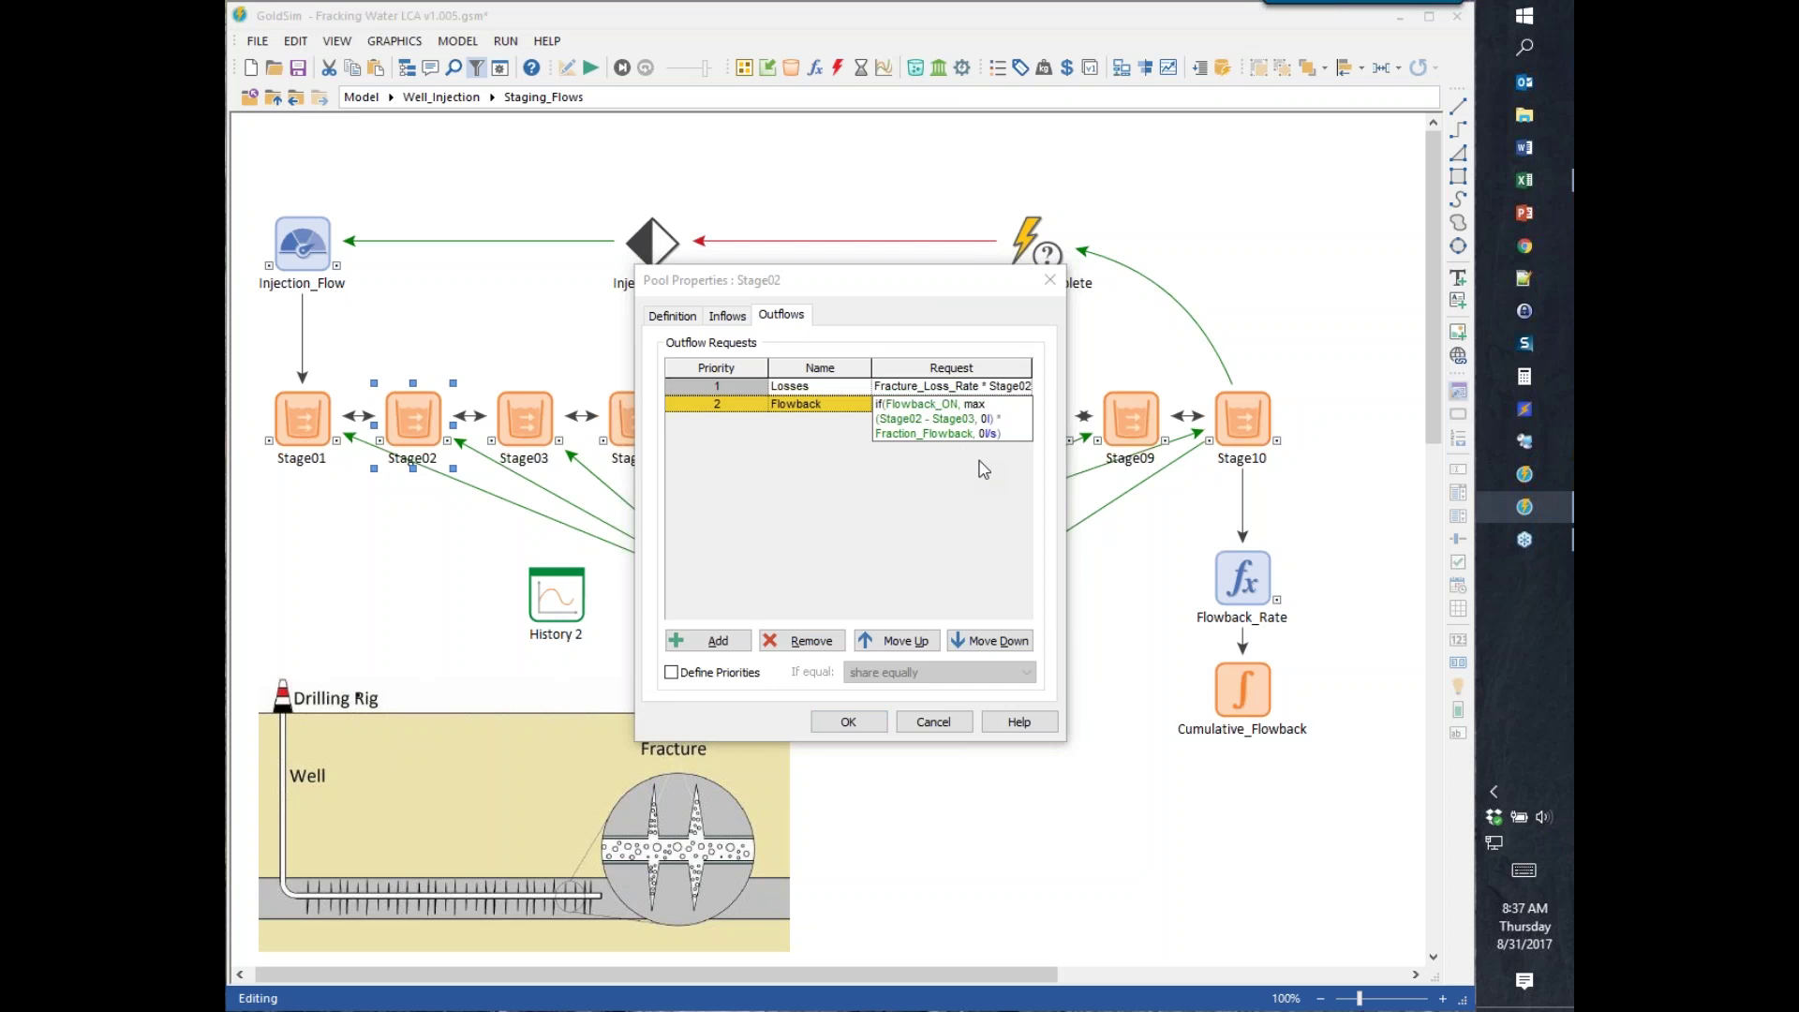
- Examine the terms of the Flowback outflow request in the Stage02 pool, including Stage02, Stage03 and Fraction_Flowback, and close its properties
mouse_move(898, 410)
mouse_move(903, 446)
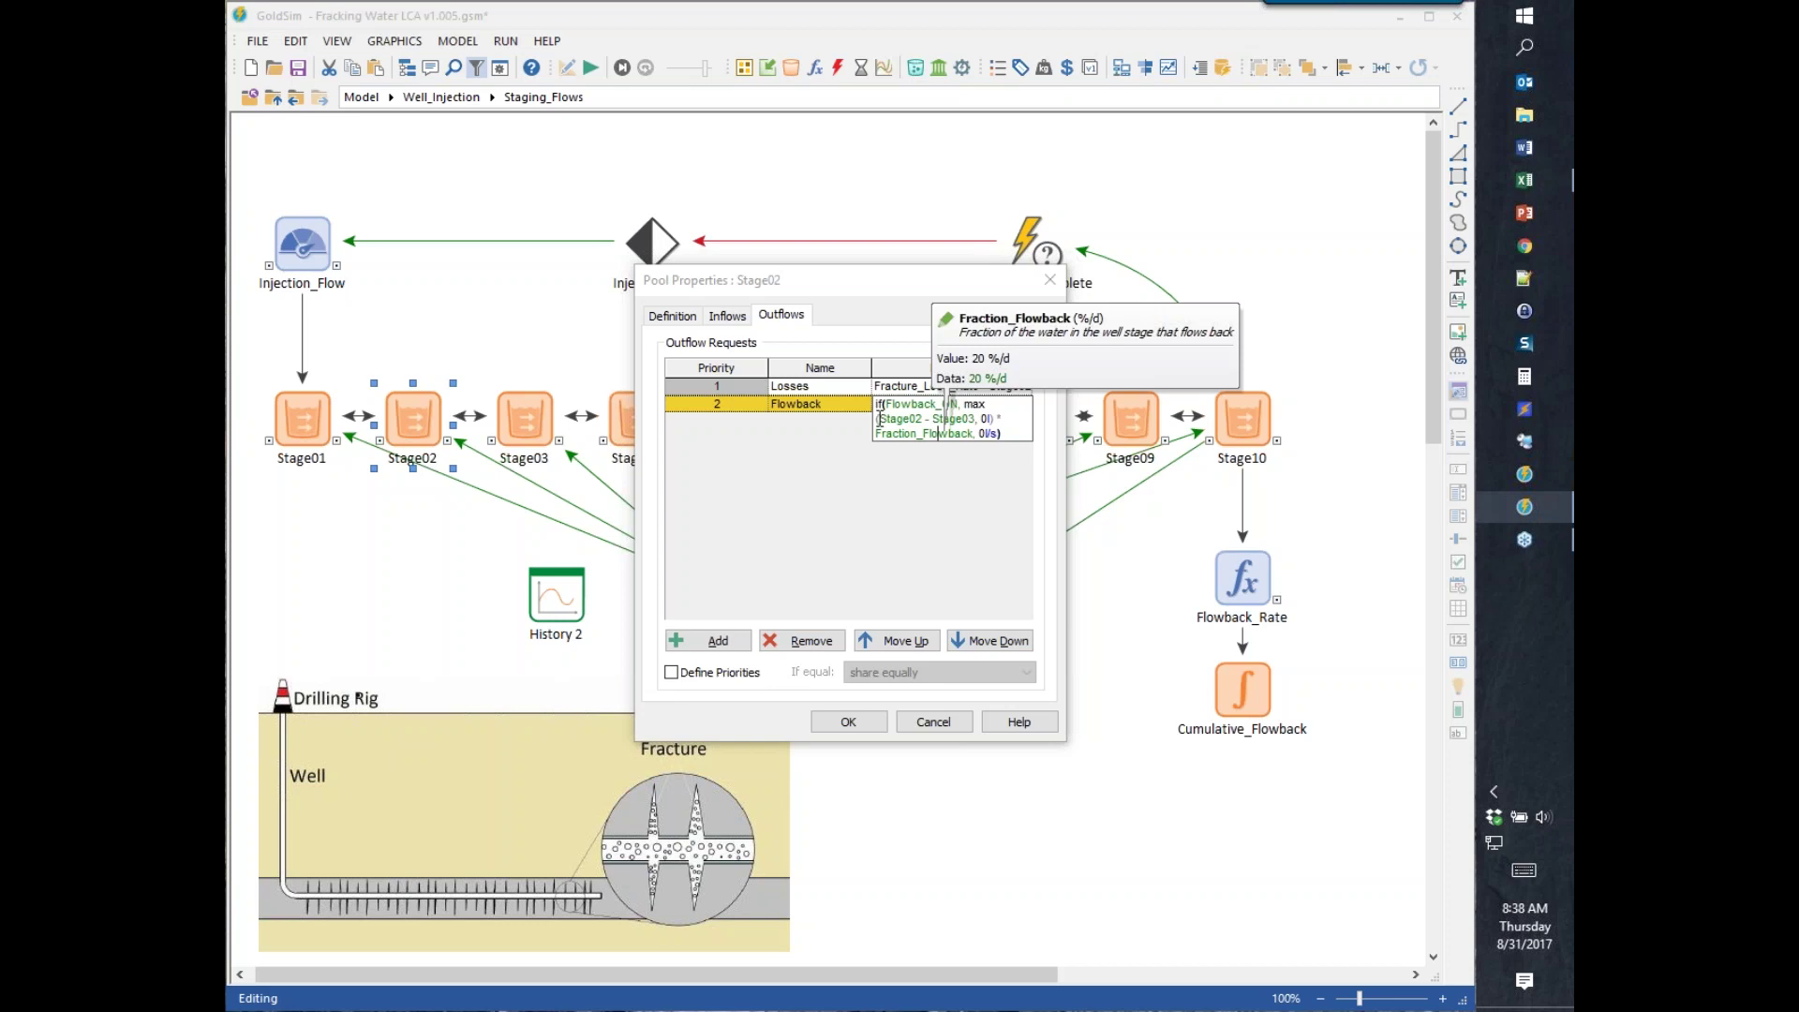
left_click_drag(881, 419, 976, 419)
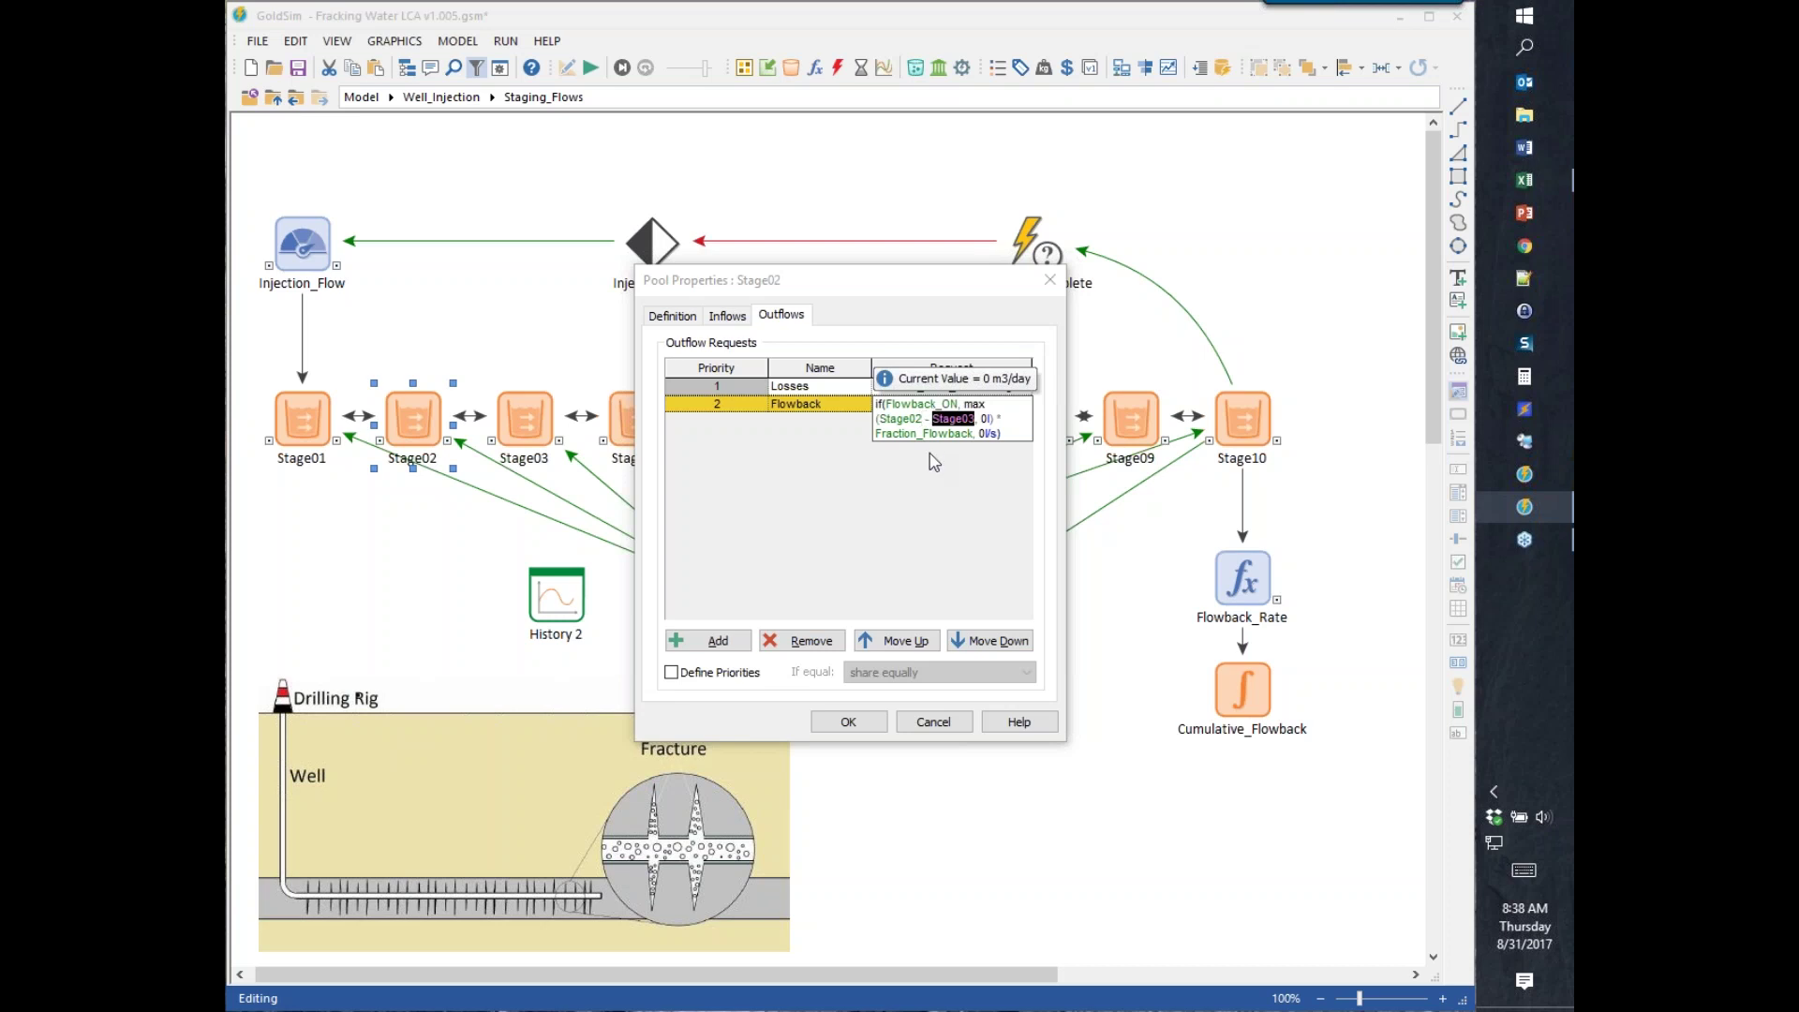
left_click(851, 723)
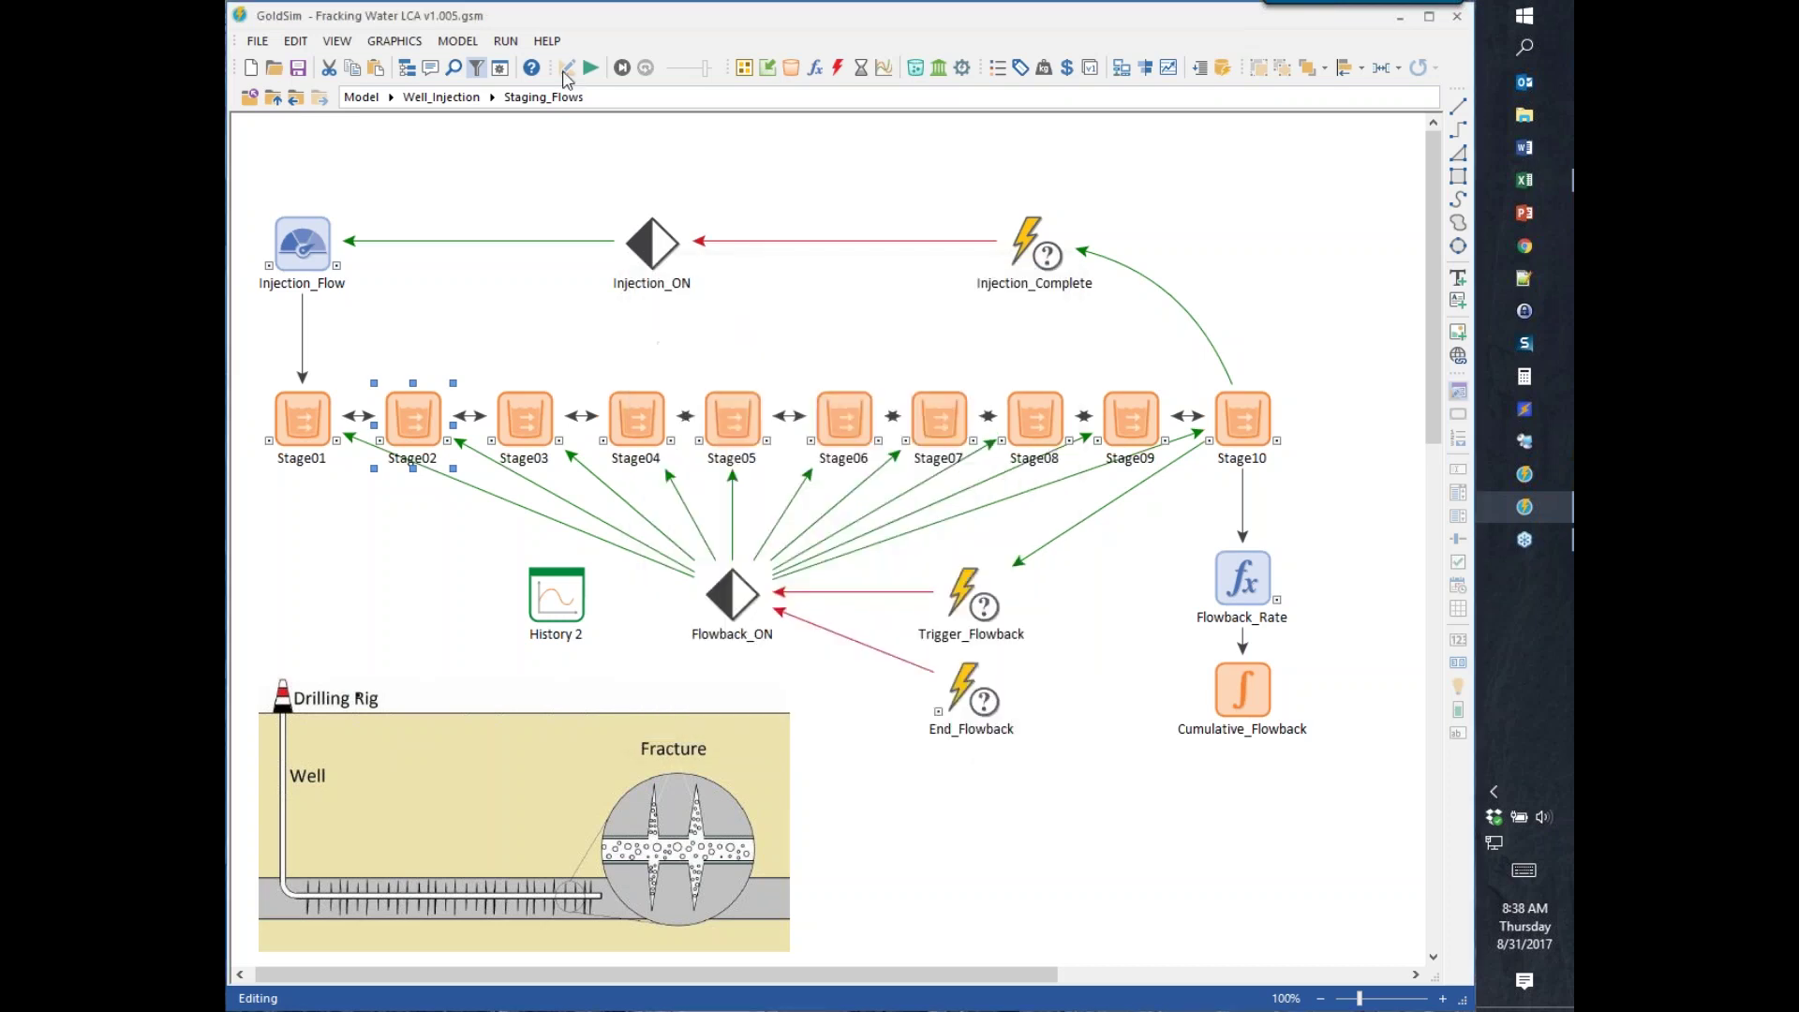
- Run the simulation, examine the stage volume curves in the History 2 result and close the chart
left_click(591, 69)
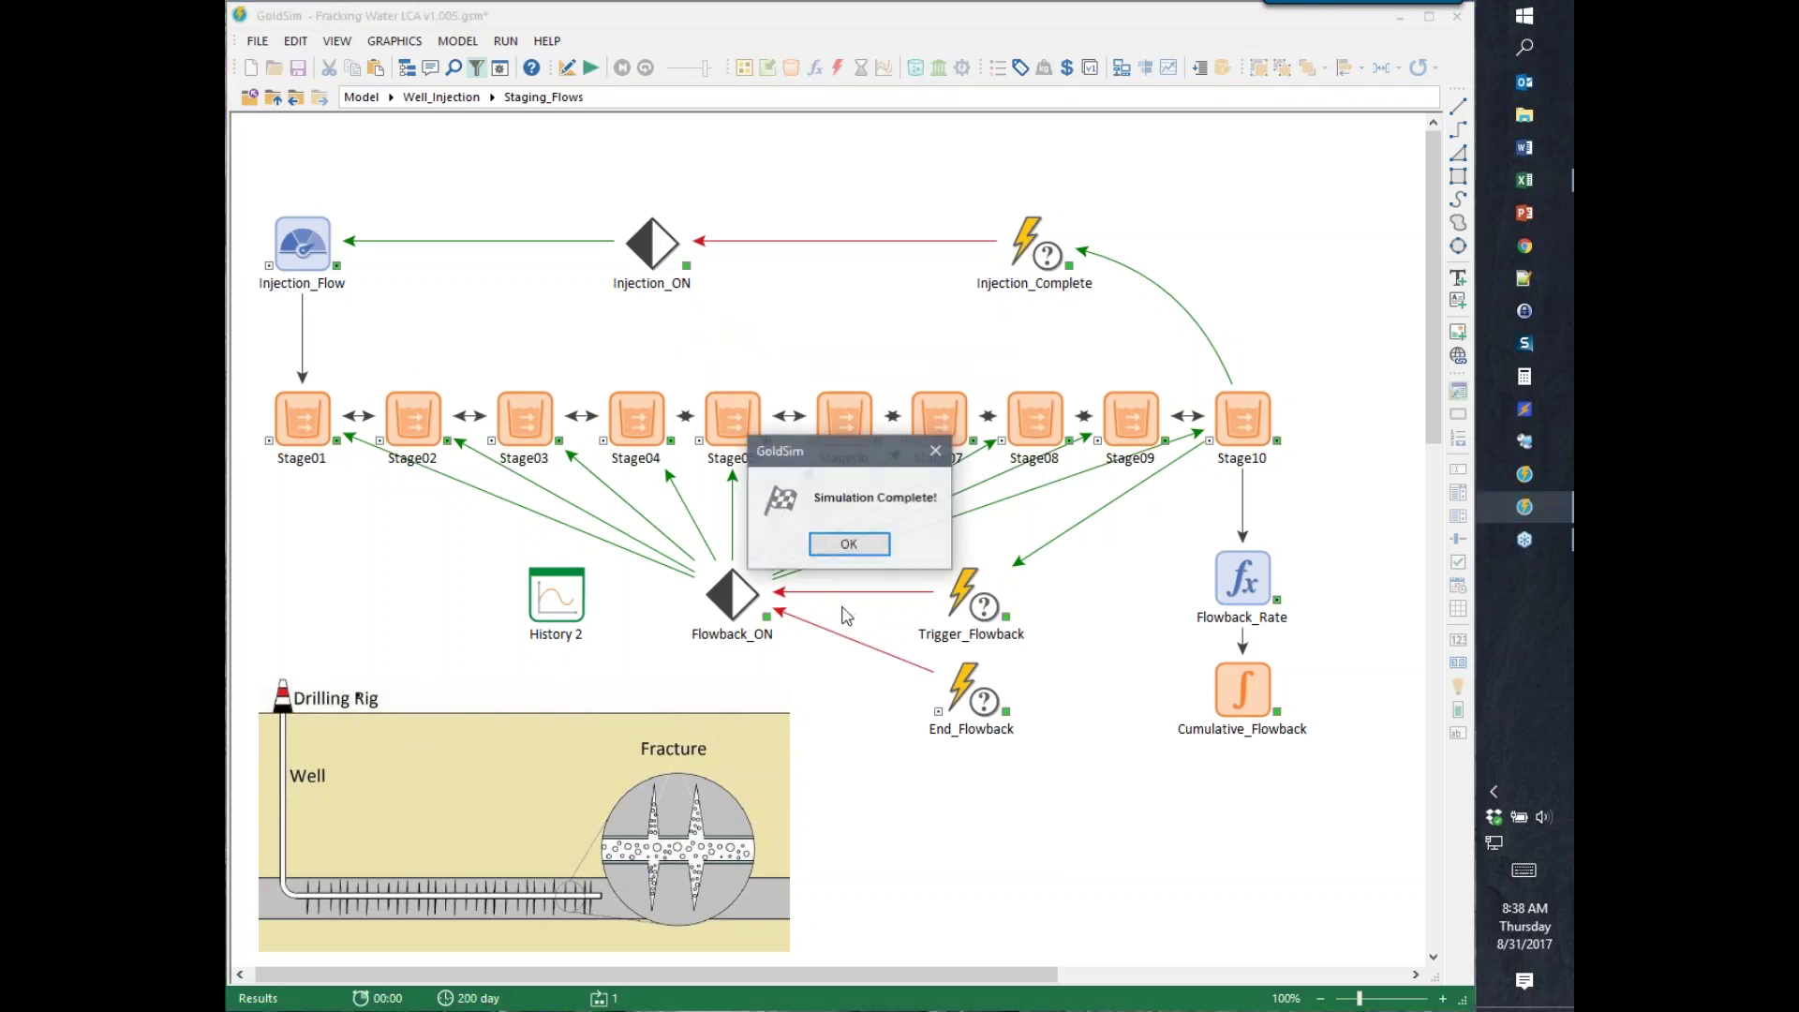
left_click(849, 544)
double_click(557, 596)
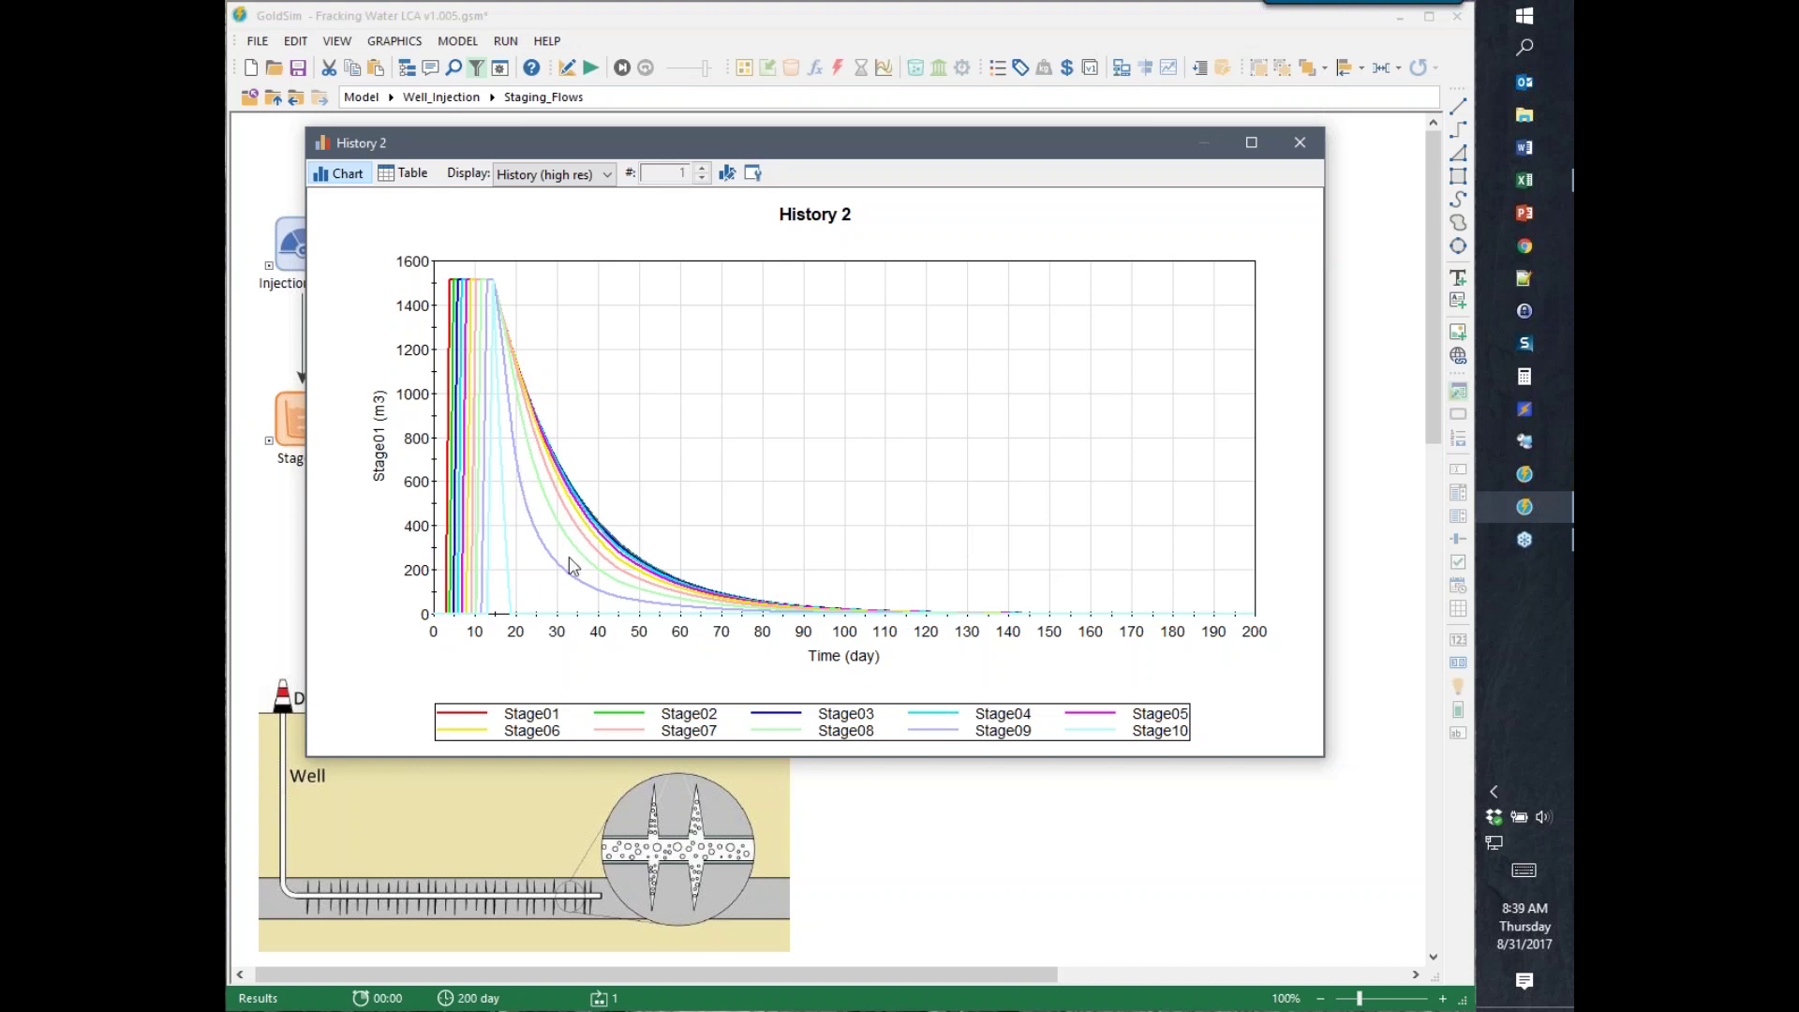
mouse_move(543, 441)
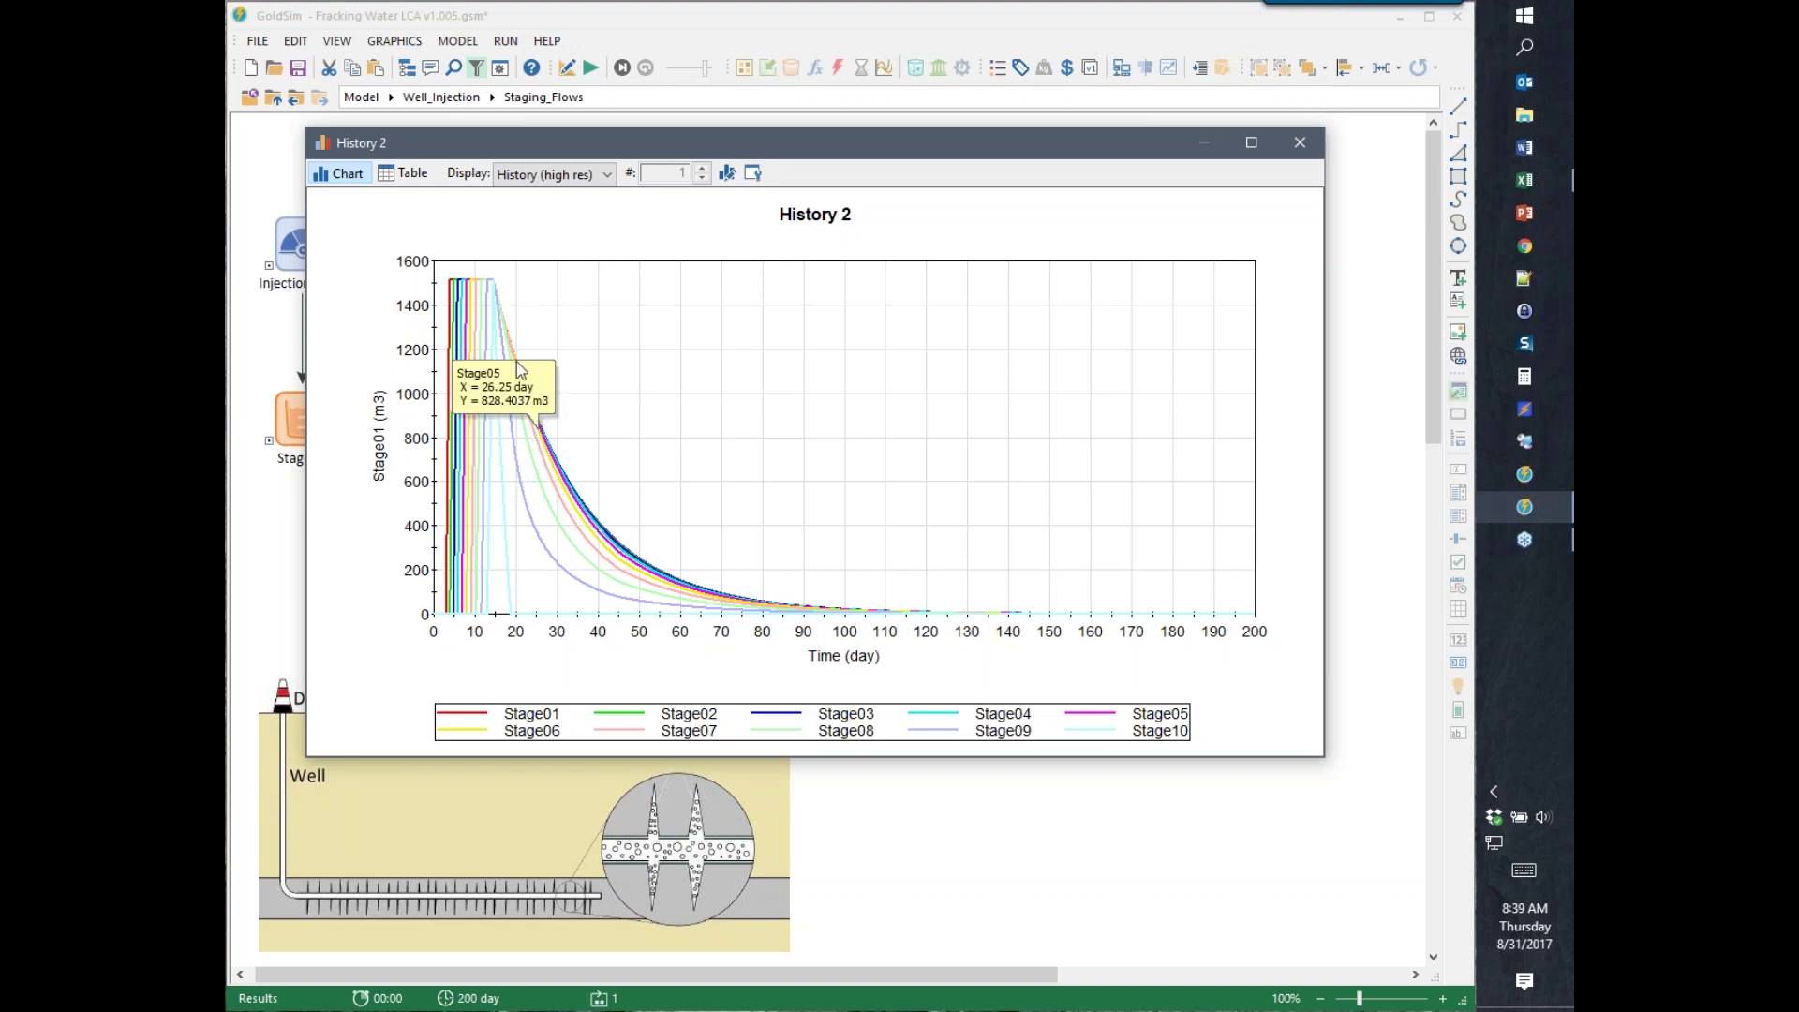
mouse_move(542, 473)
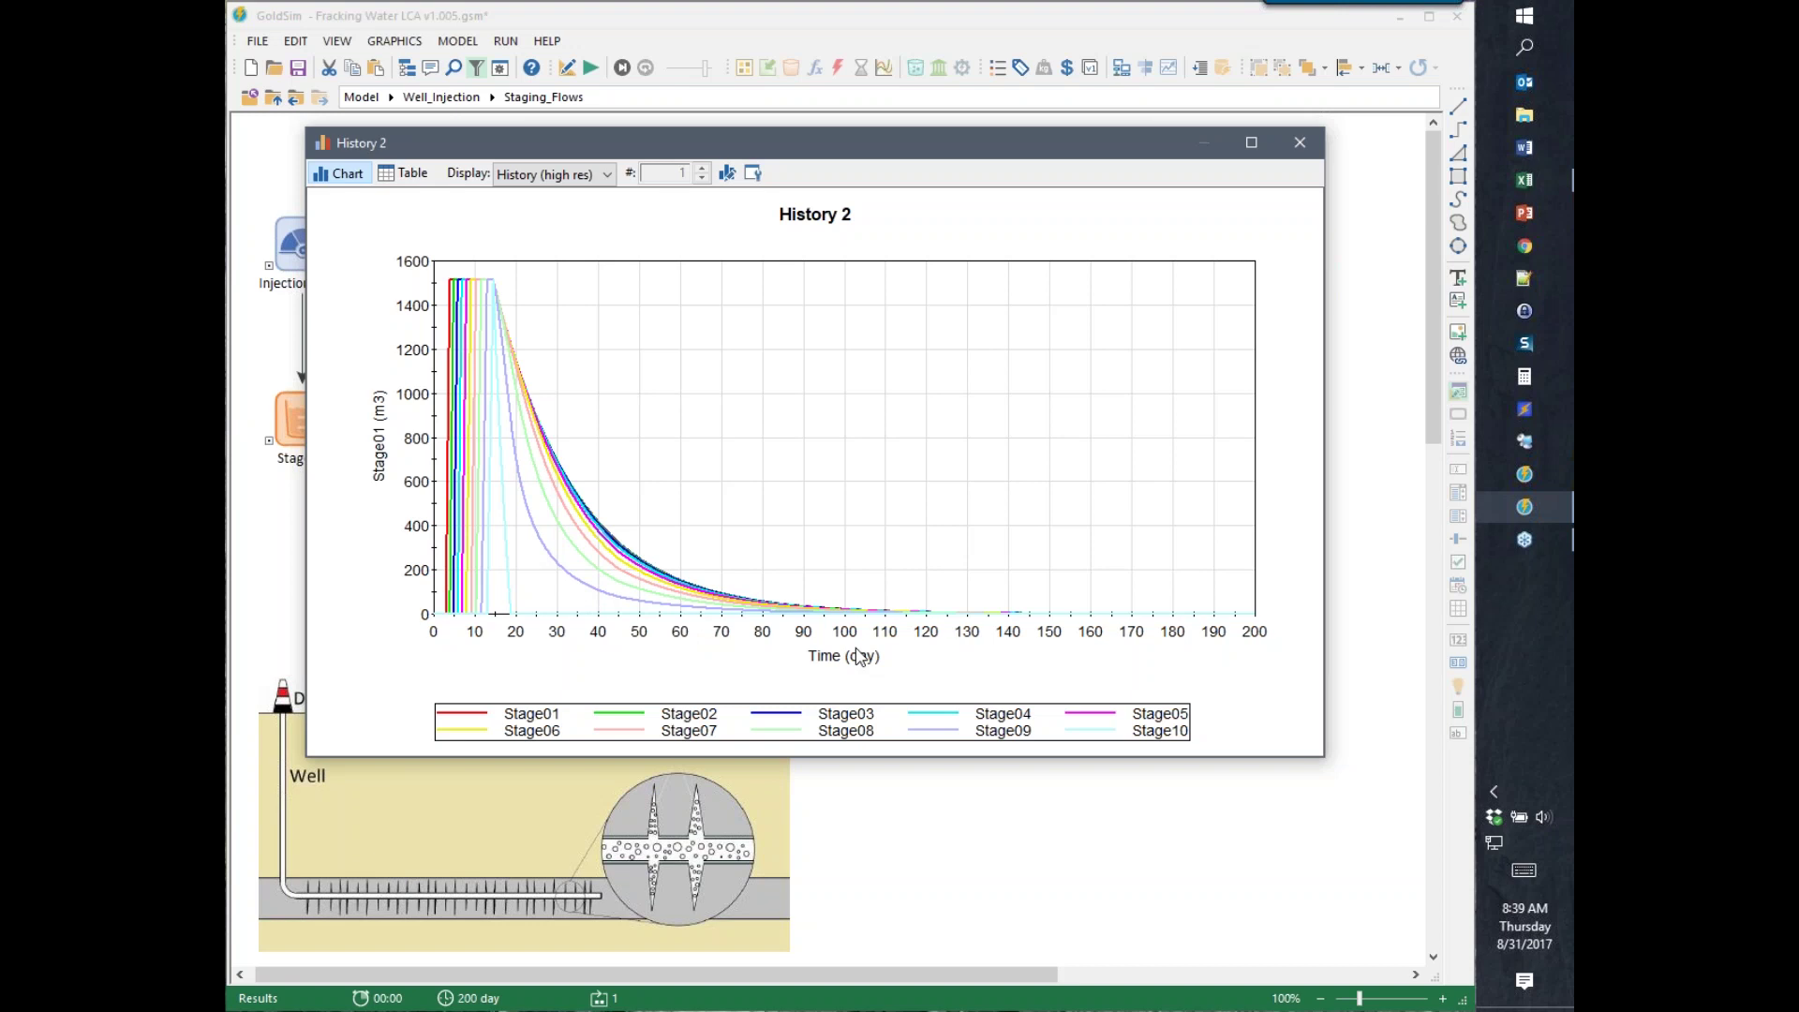
left_click(1299, 142)
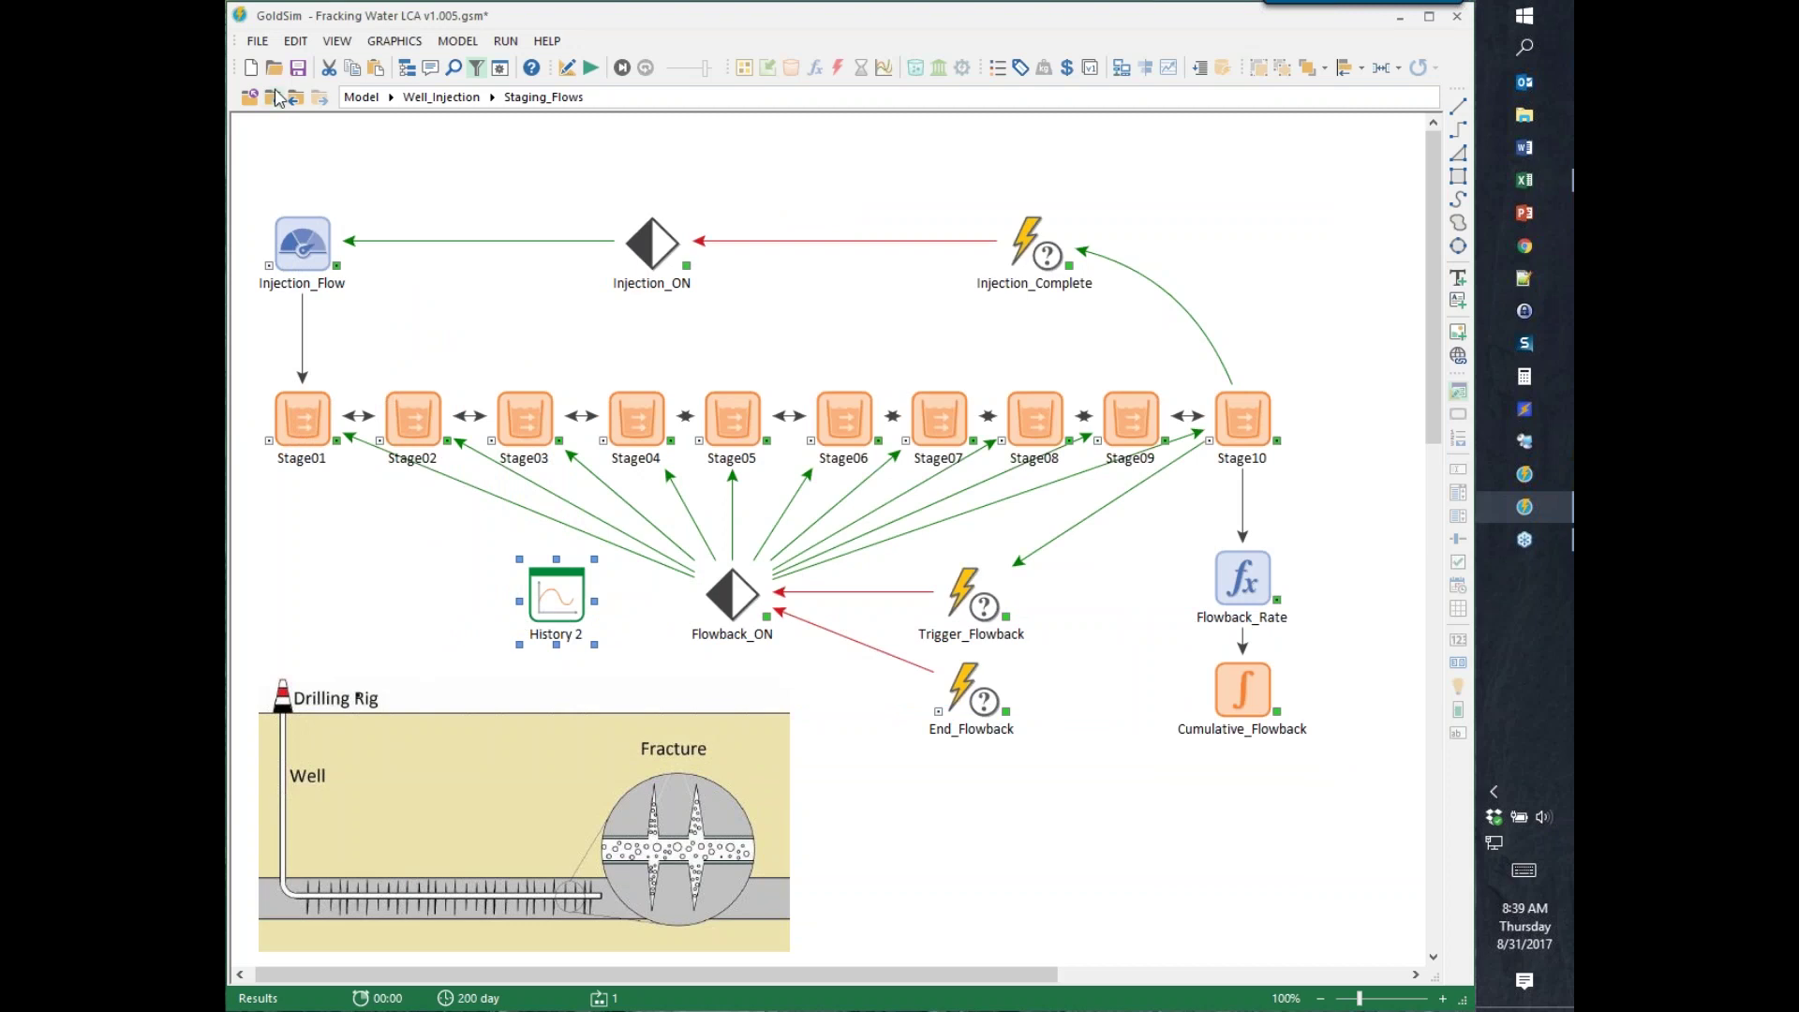
- Go back to the root level, open the Impoundment container and view the time history of Impoundment_Pool
mouse_move(678, 433)
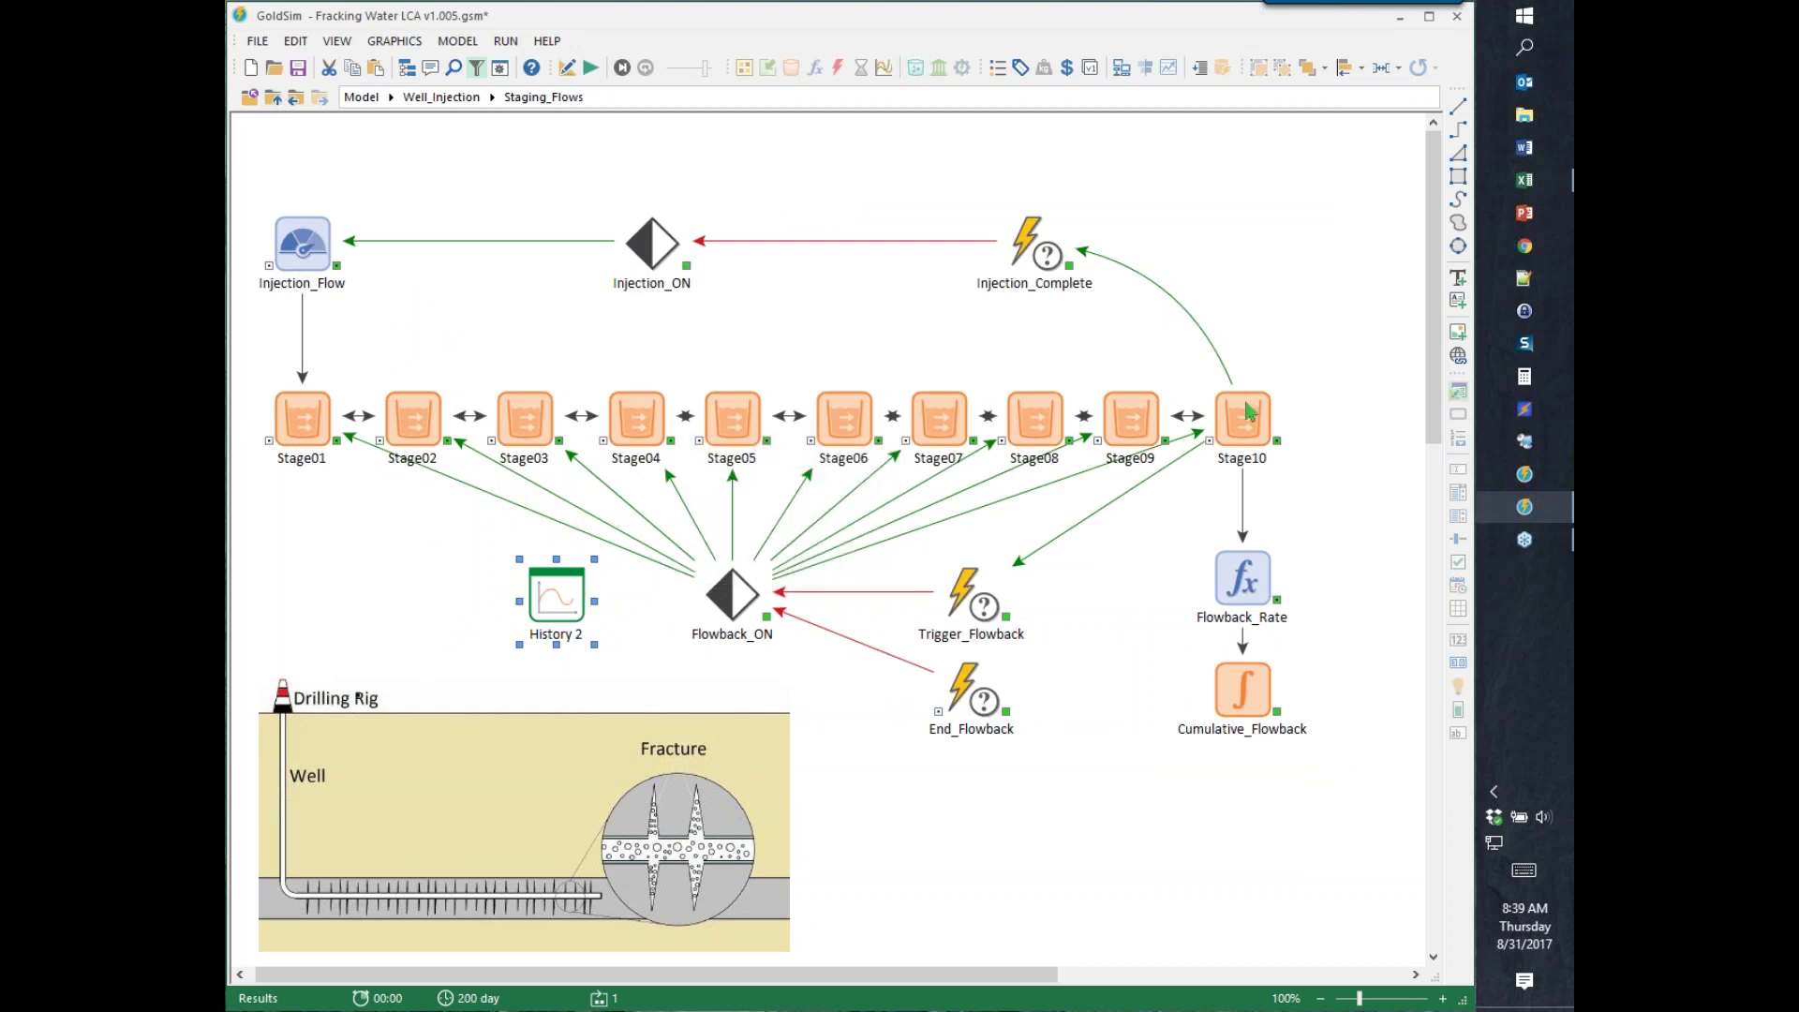
left_click(273, 98)
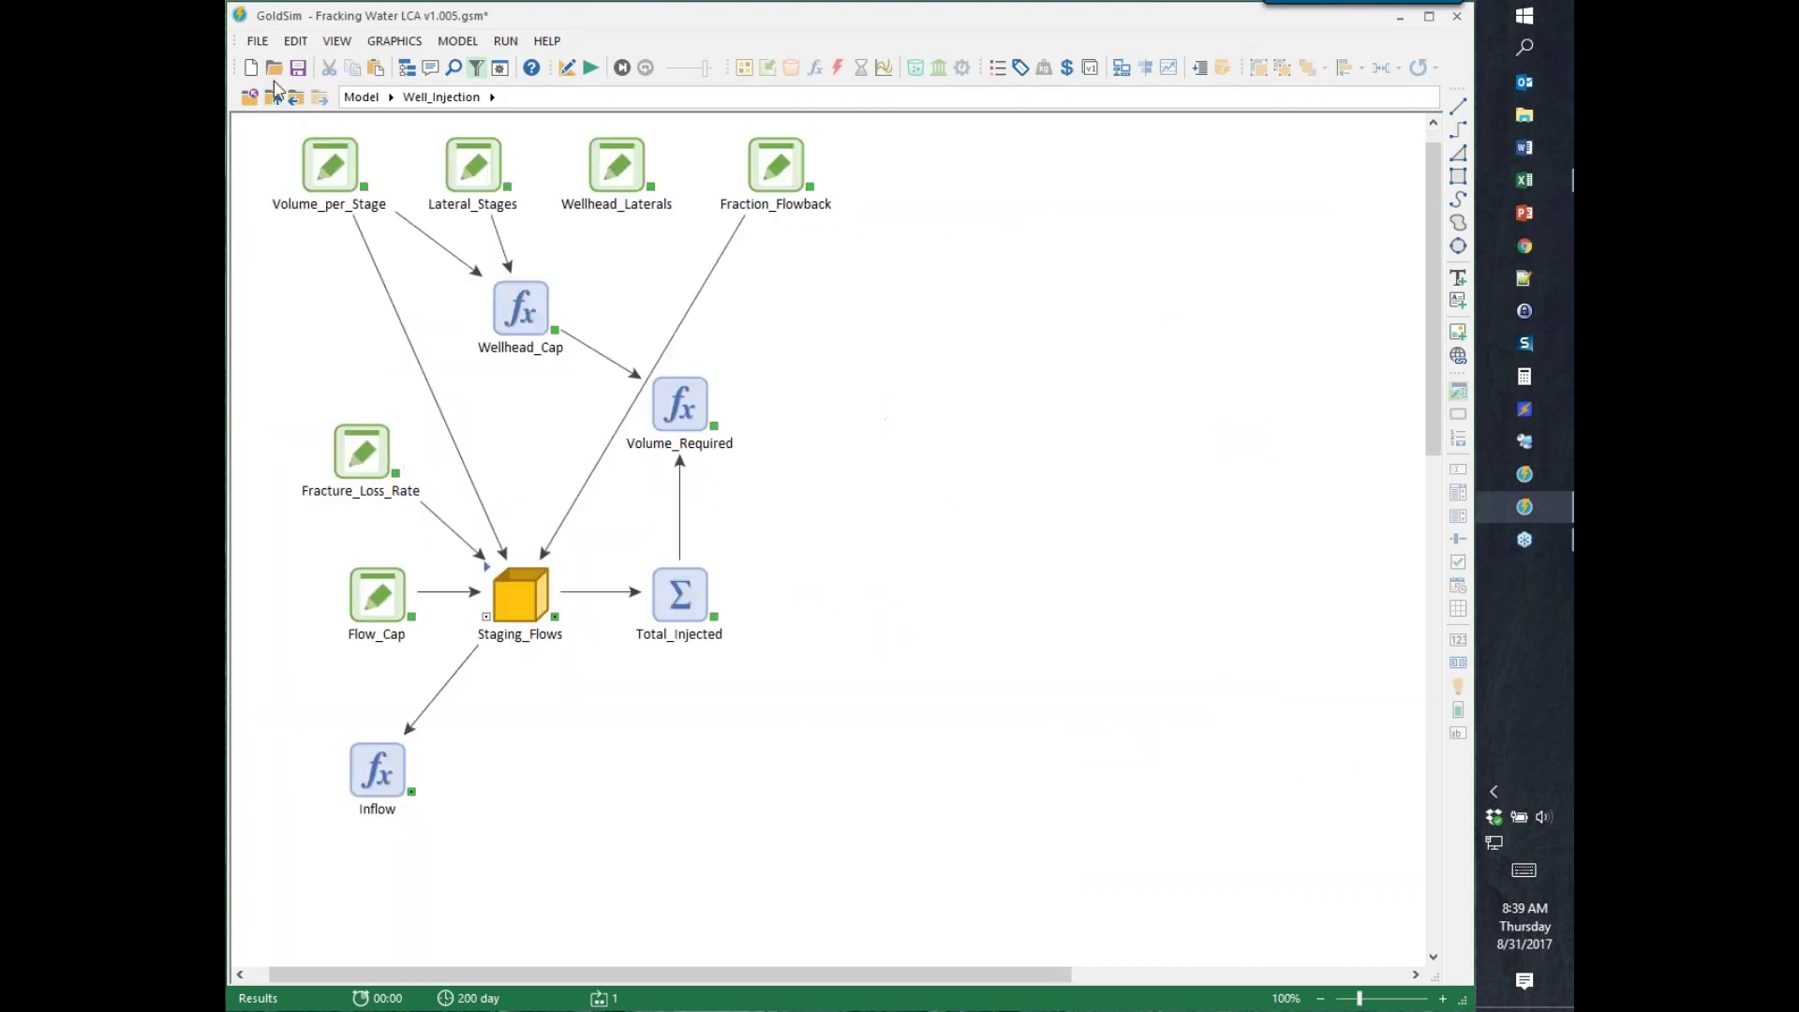
left_click(274, 99)
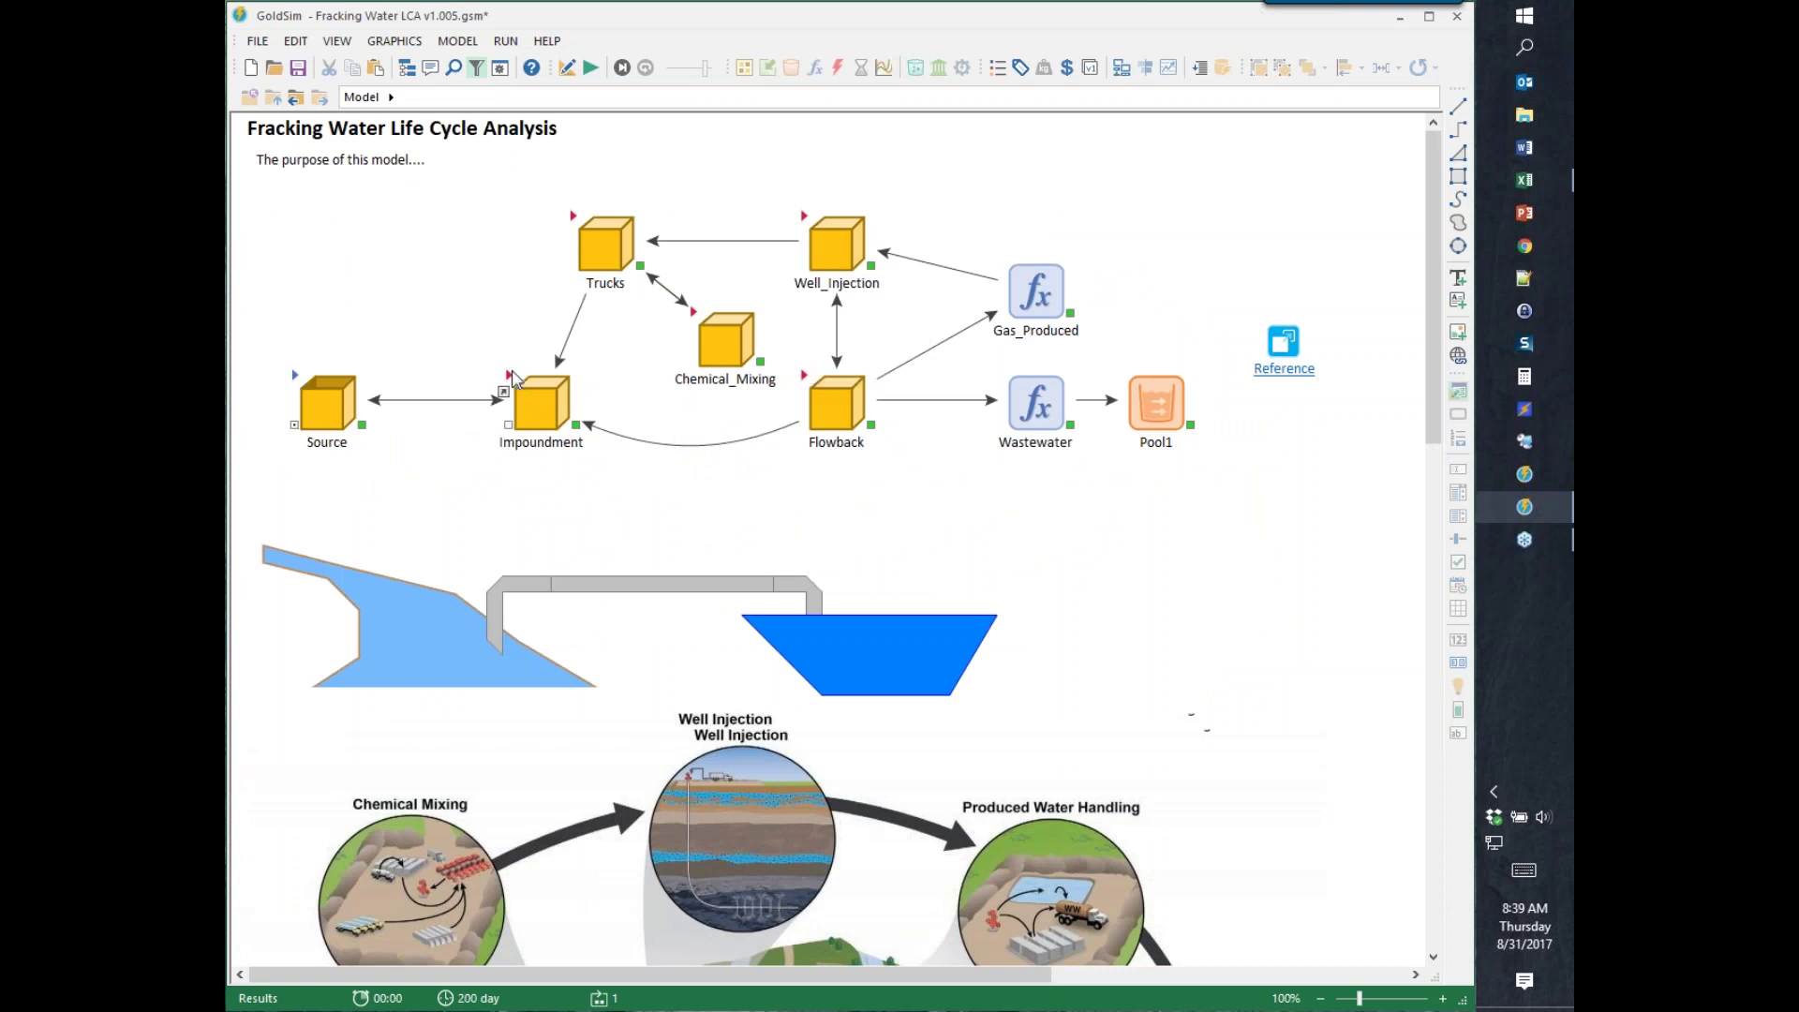
double_click(515, 380)
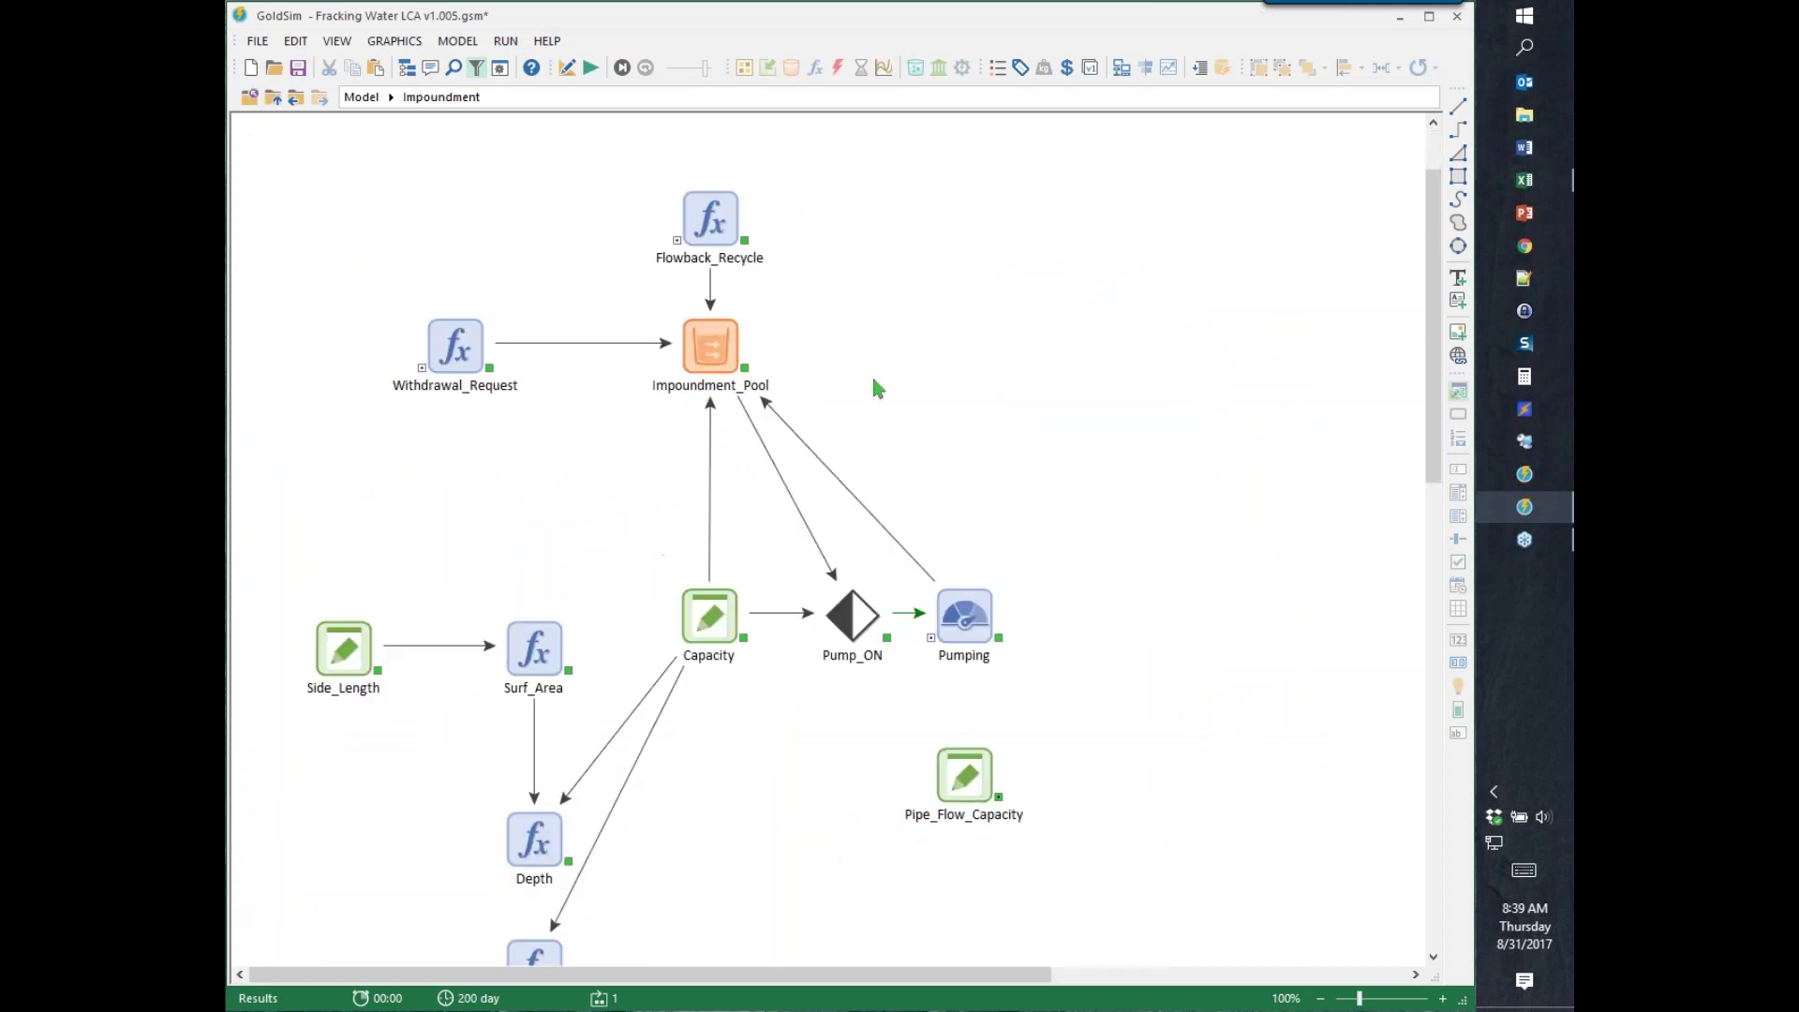
right_click(698, 339)
left_click(740, 354)
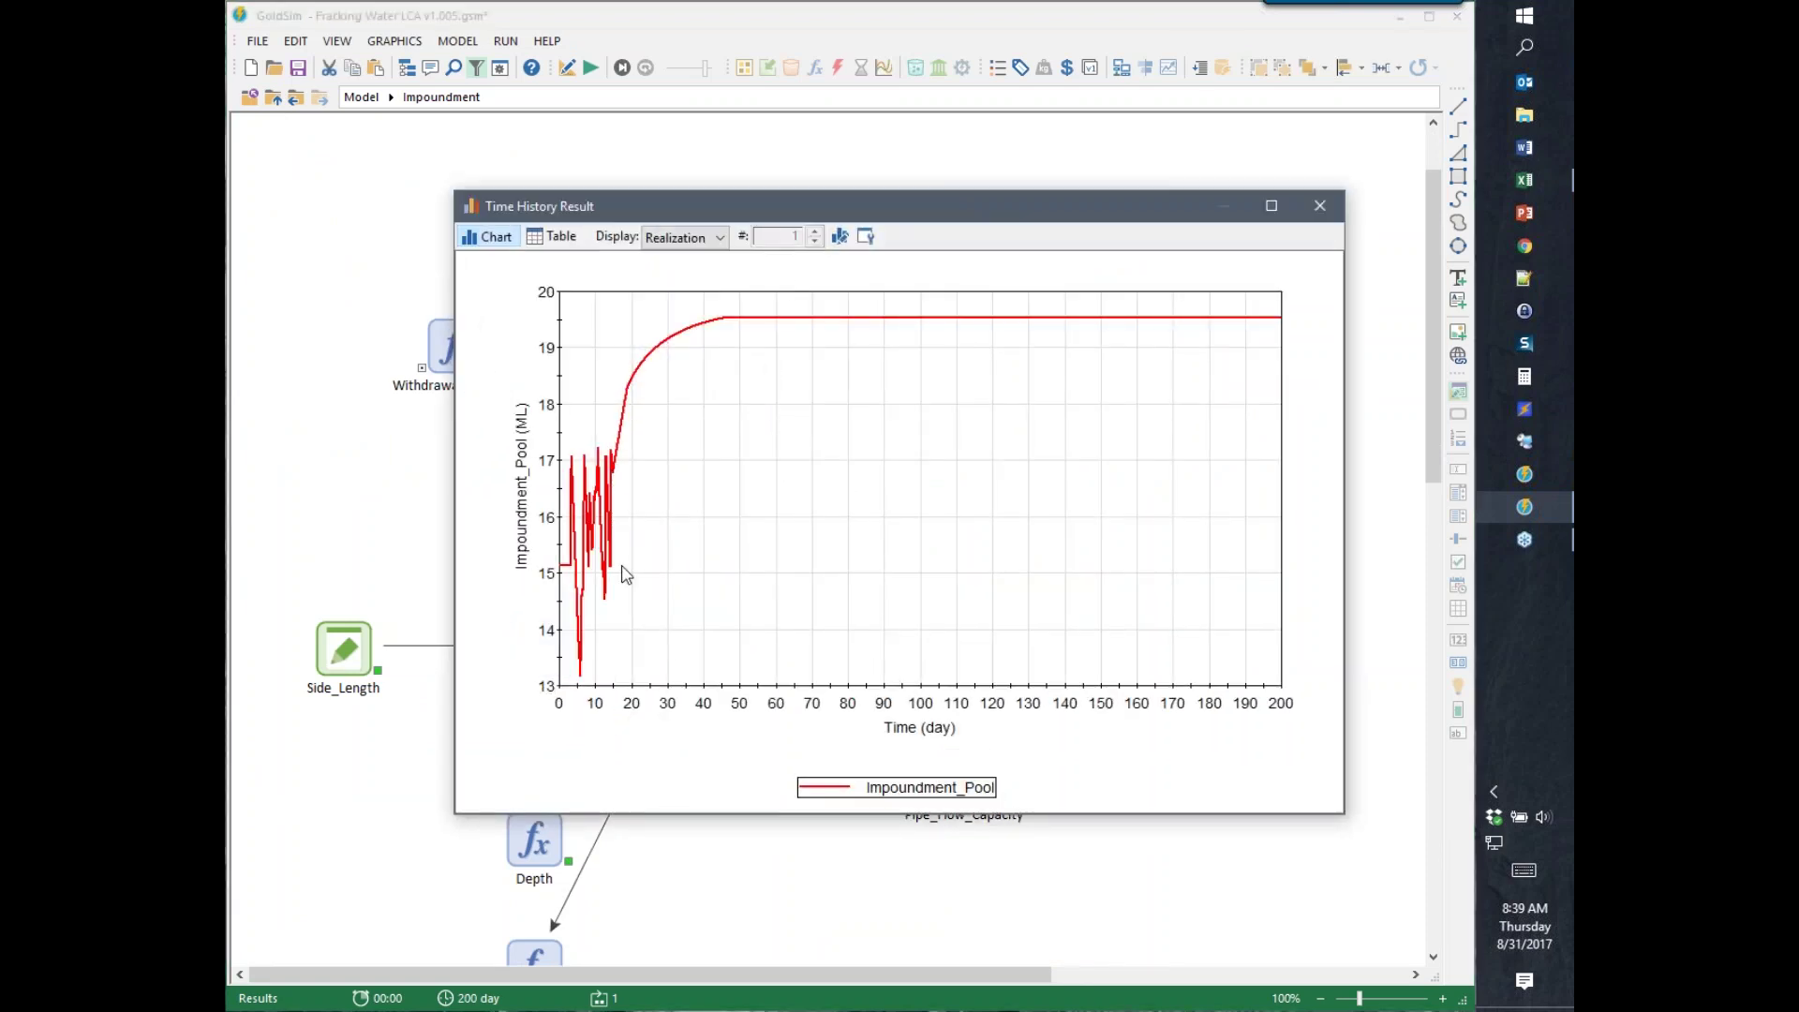
left_click(1319, 205)
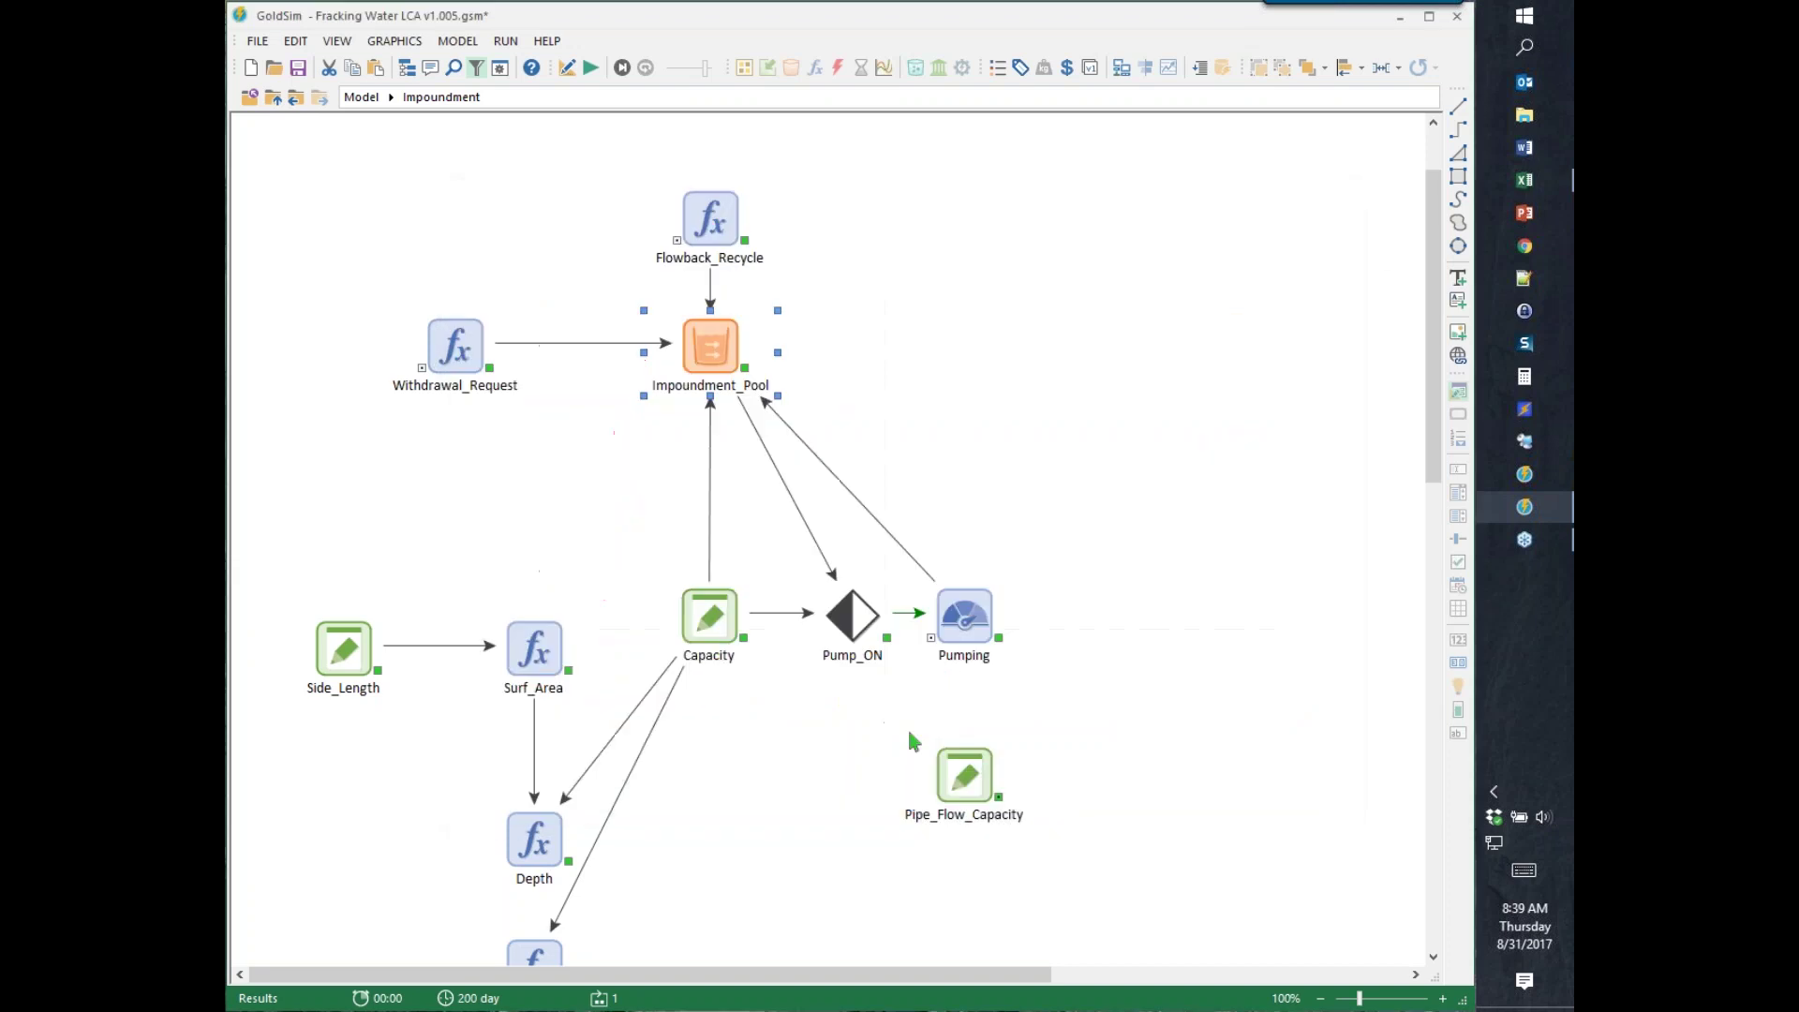
- Return to edit mode, set the simulation duration to 20 days and rerun the model
key("F4")
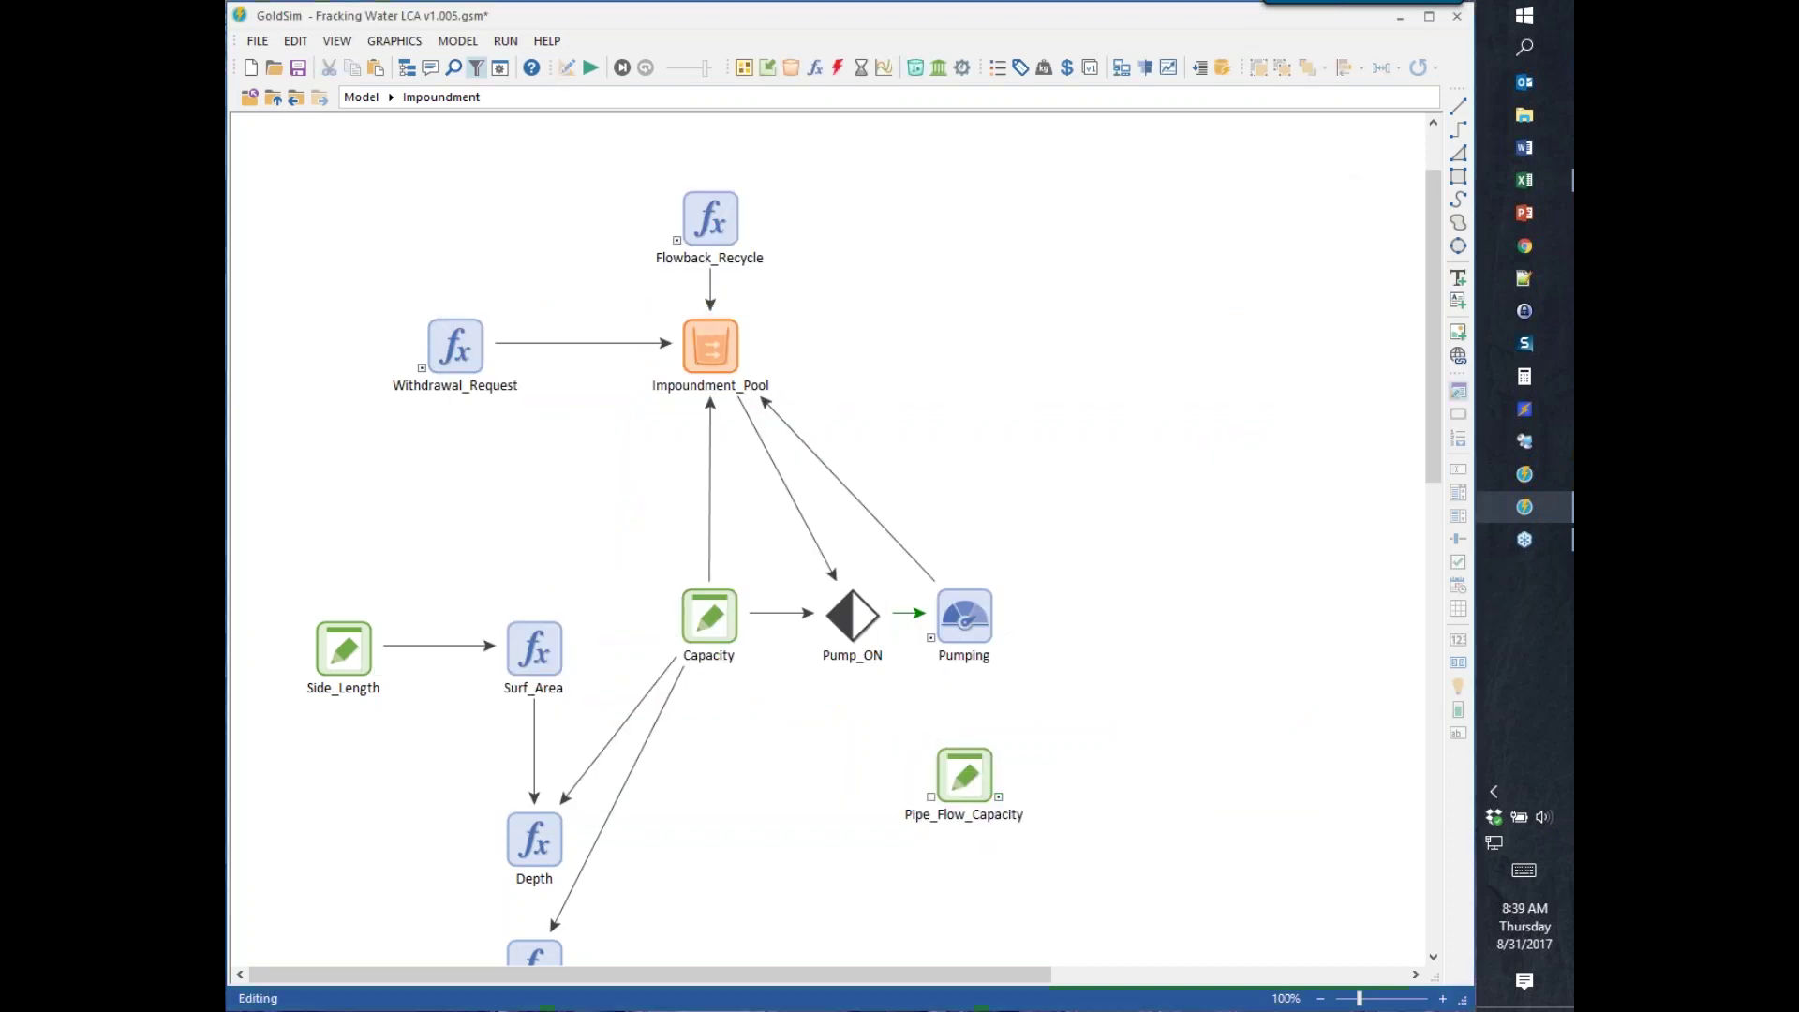
key("F2")
left_click(751, 396)
left_click(864, 775)
key("F5")
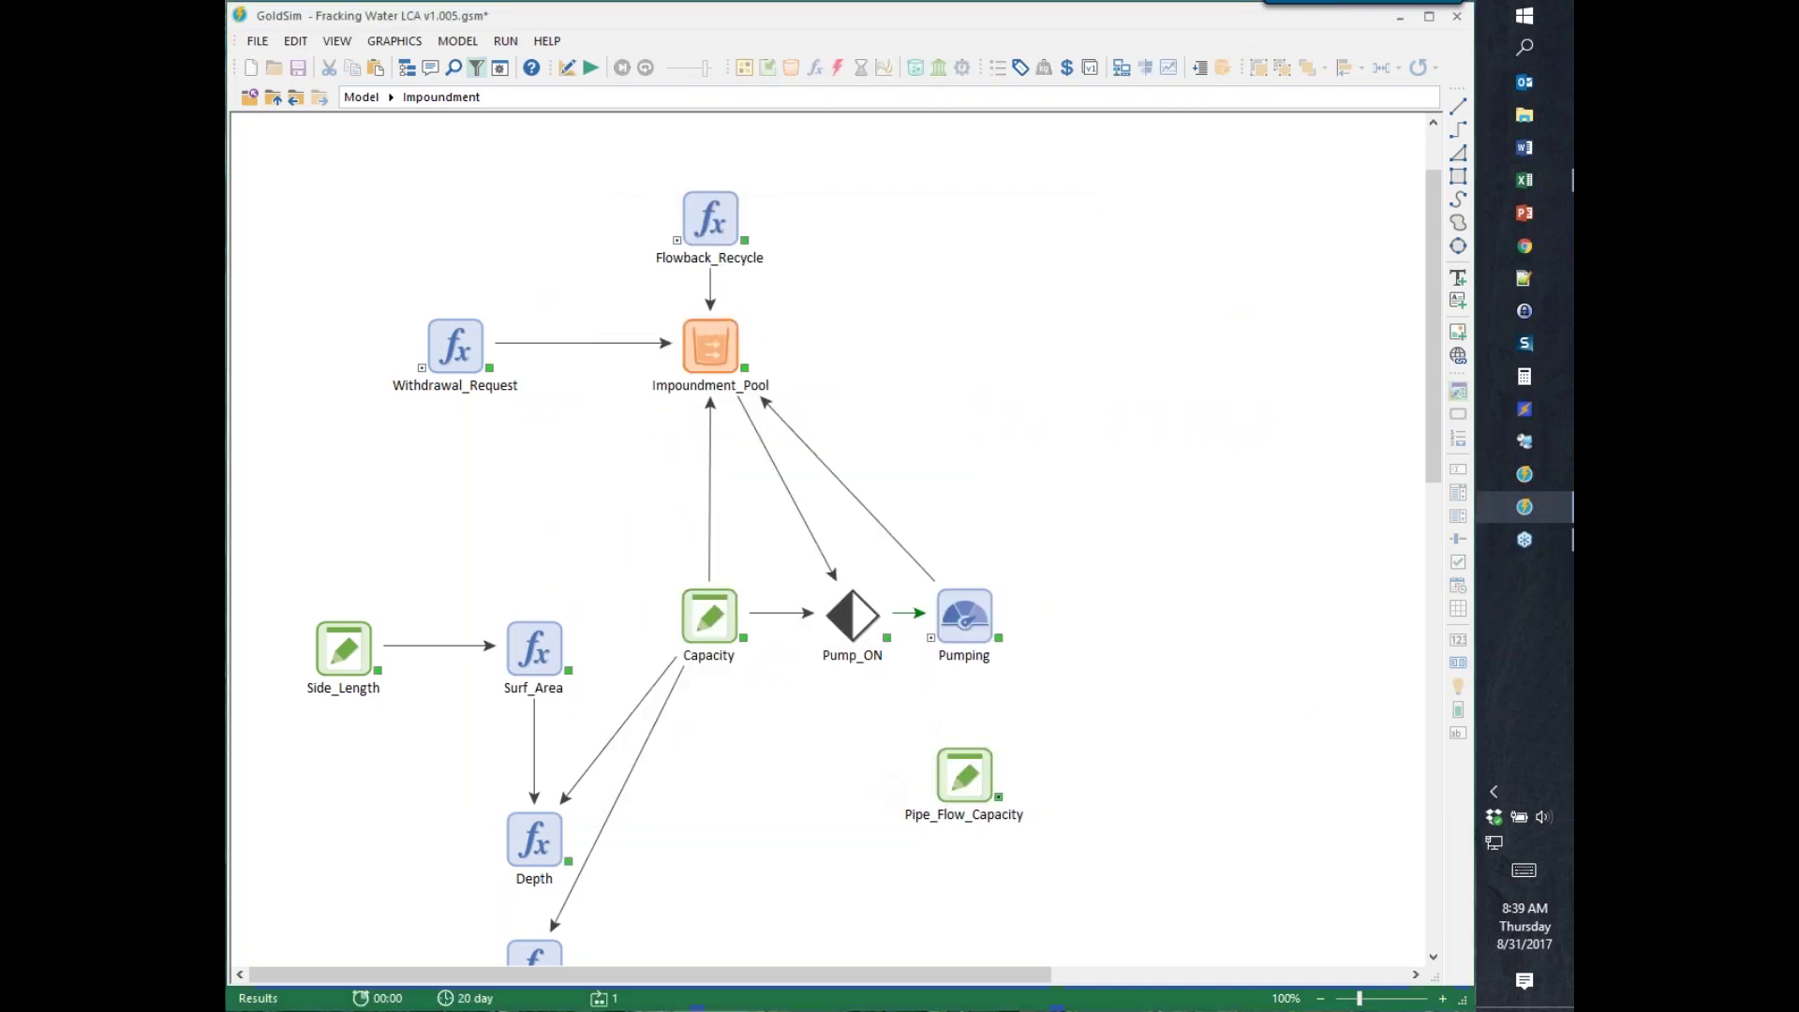
left_click(843, 538)
- View the time history of Impoundment_Pool for the 20-day run and close the chart
left_click(712, 323)
right_click(712, 323)
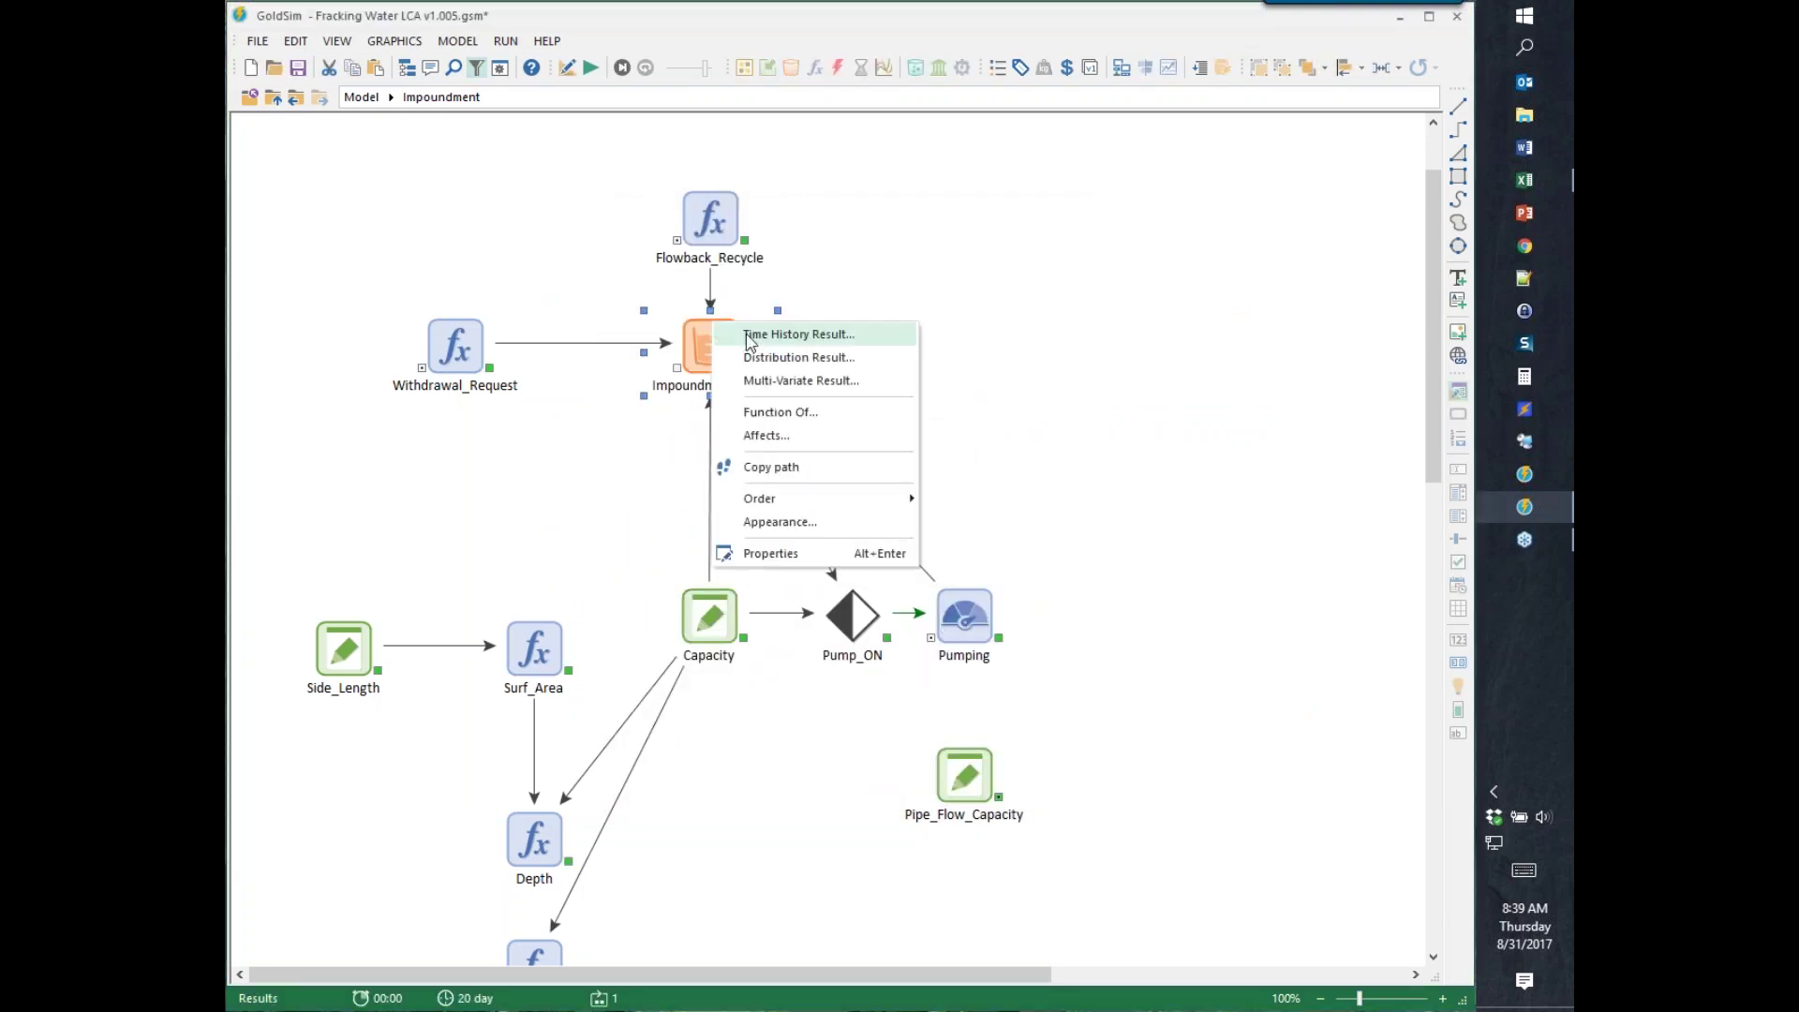
left_click(778, 341)
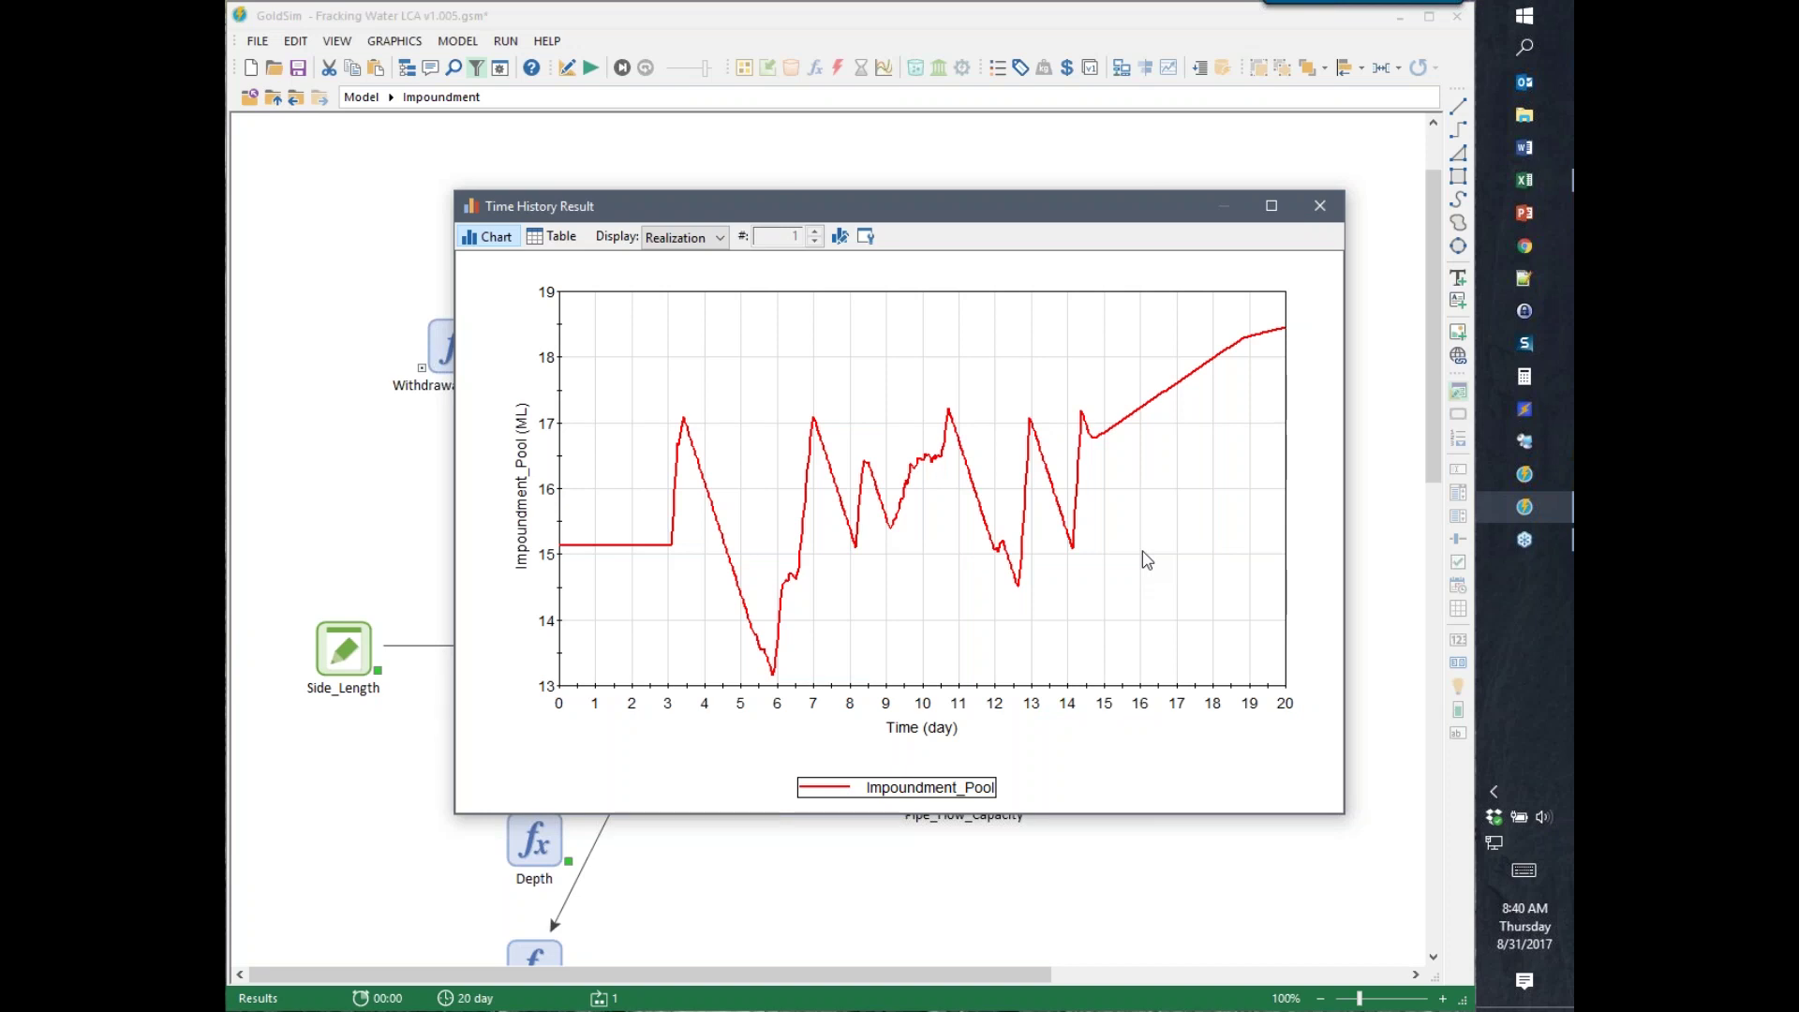
left_click(1320, 205)
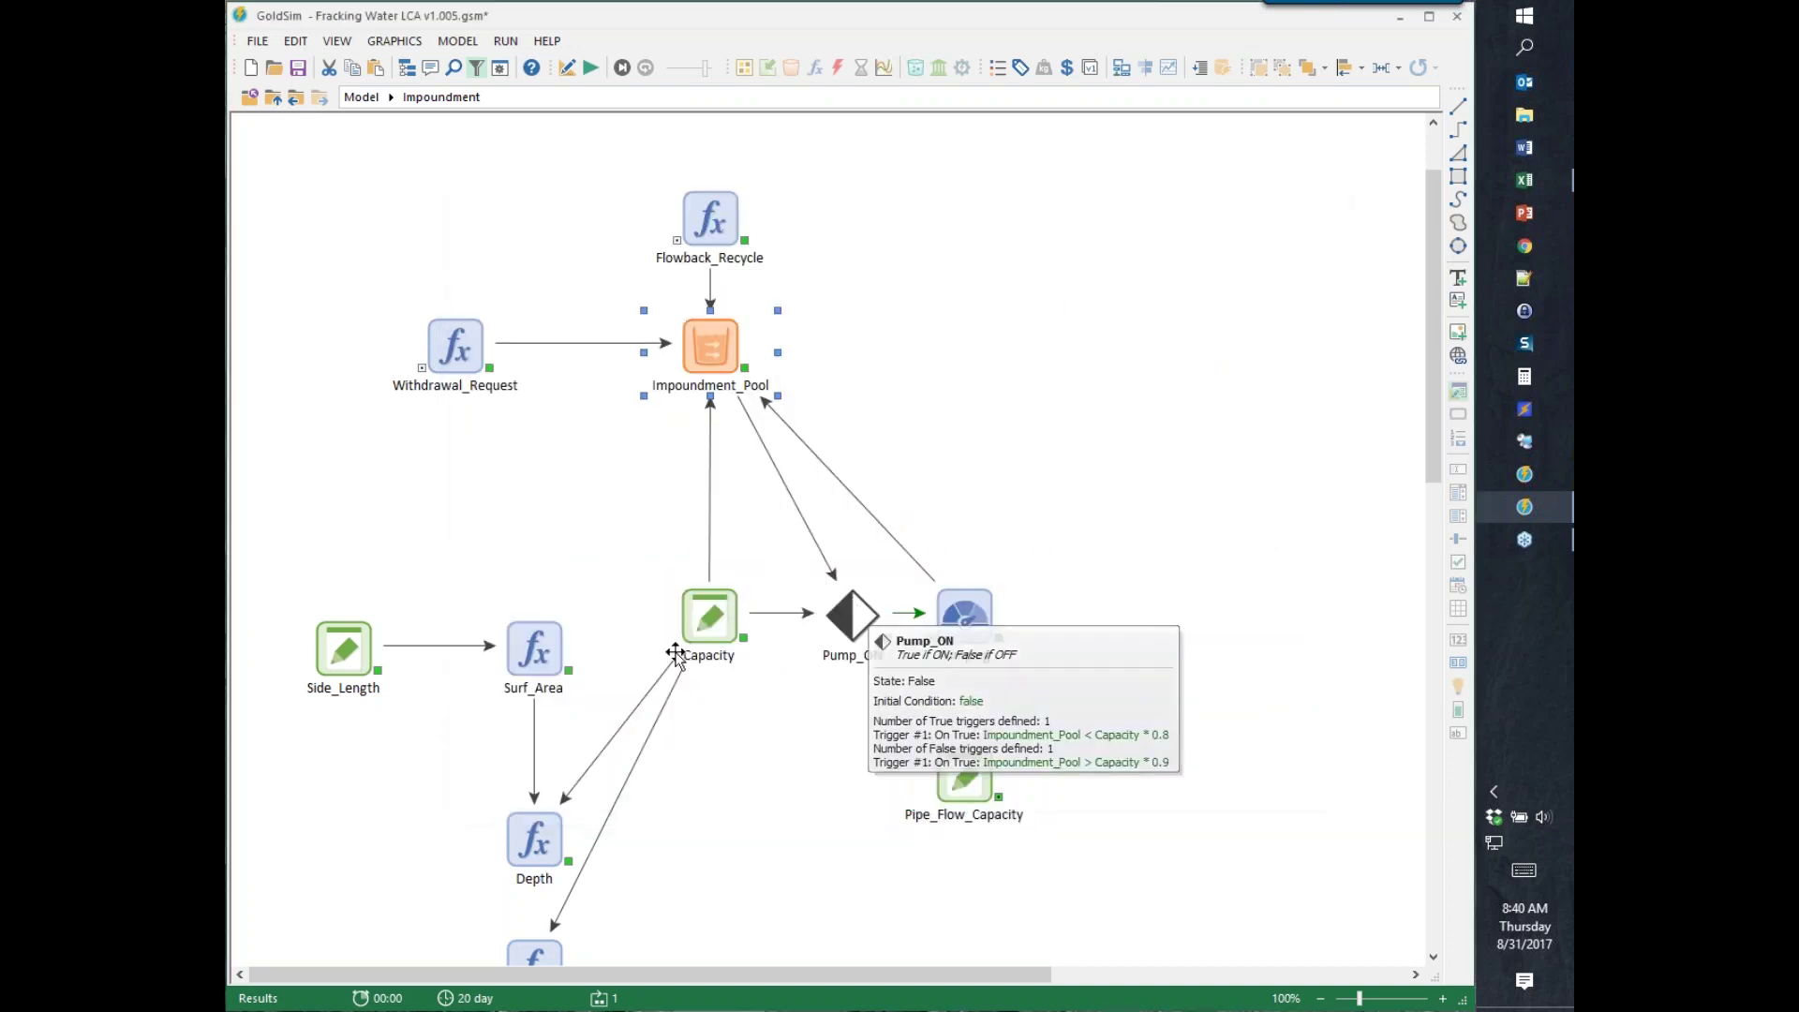
- Inspect the Capacity and Impoundment_Pool summaries and review the triggers that set Pump_ON to true and false
mouse_move(675, 653)
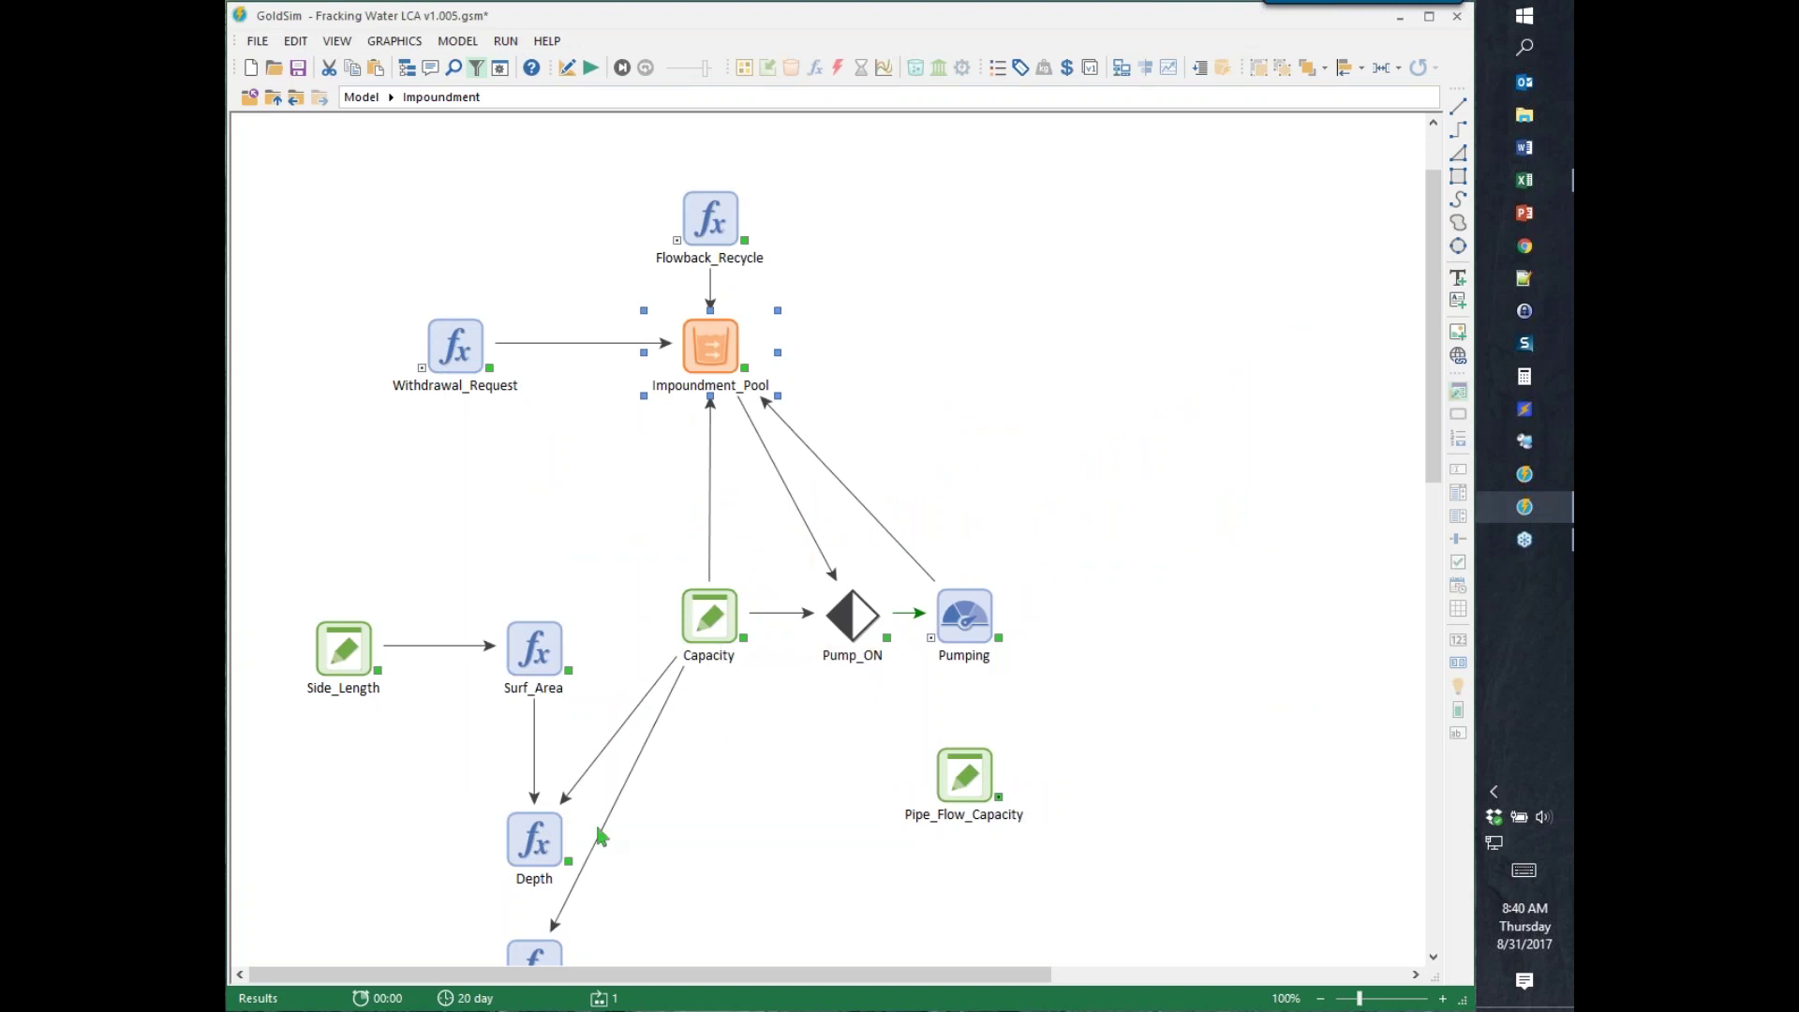
mouse_move(691, 608)
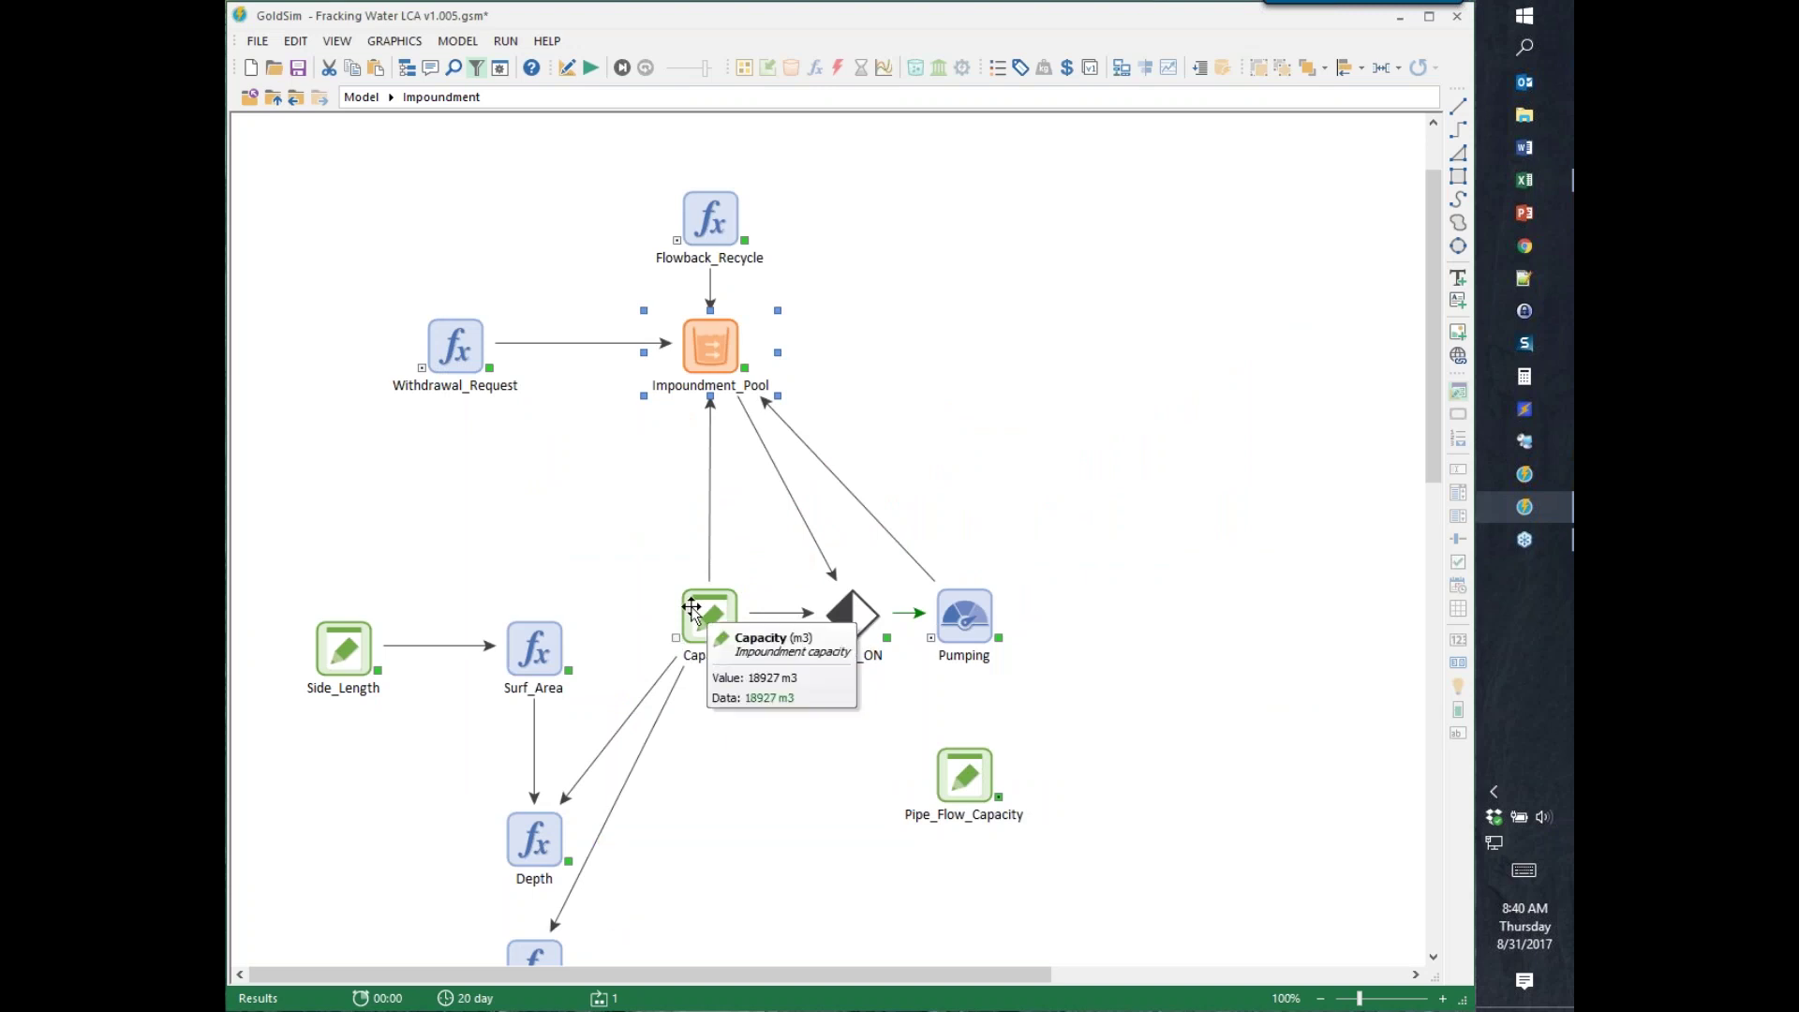
left_click(709, 458)
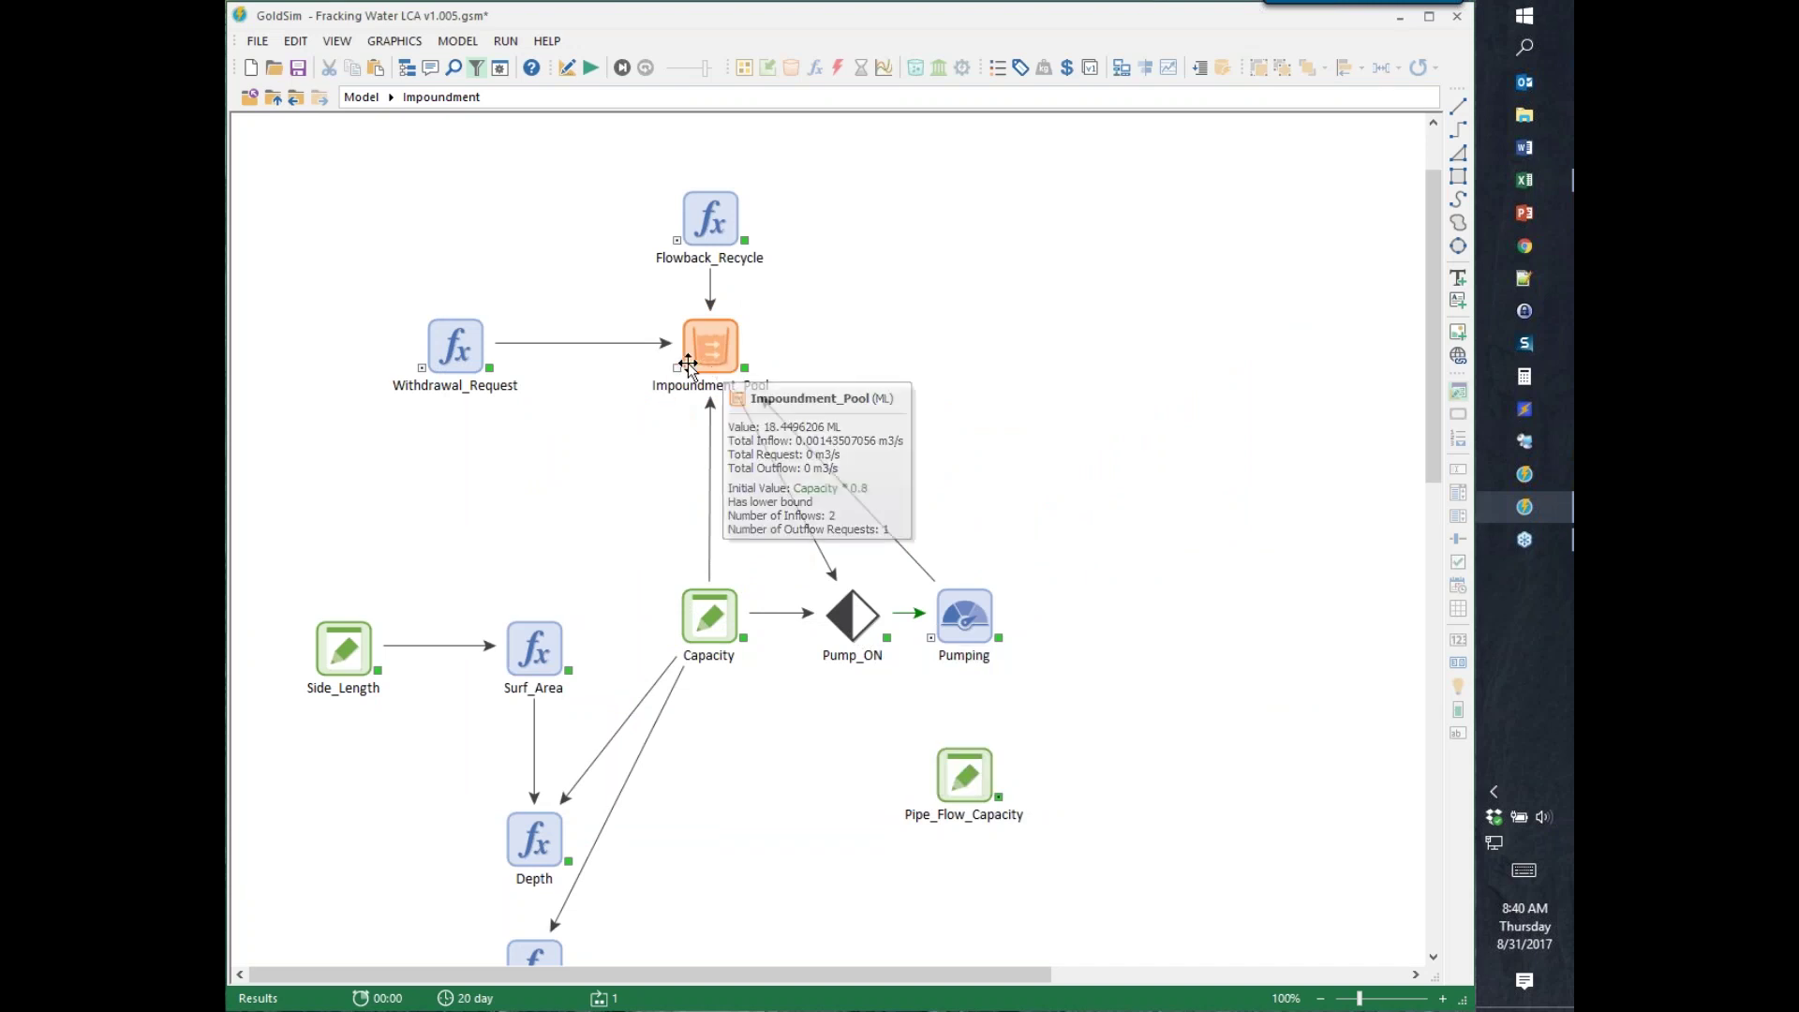
mouse_move(678, 346)
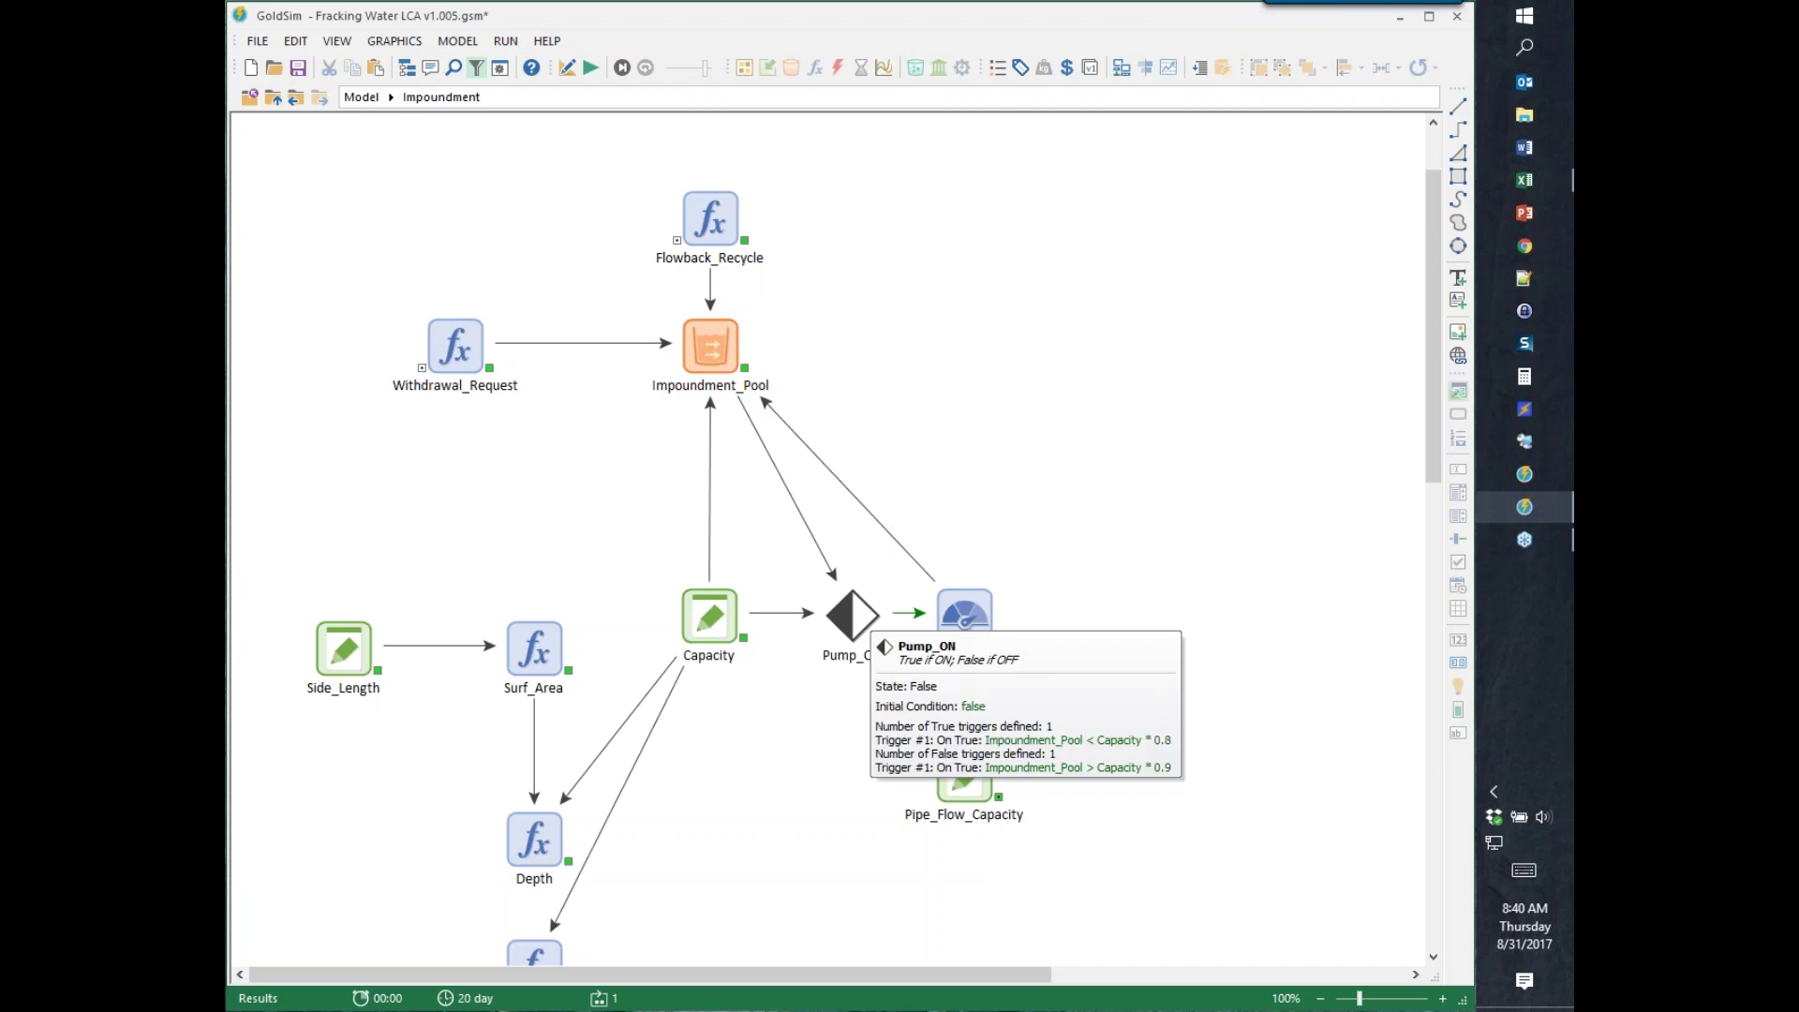
double_click(848, 614)
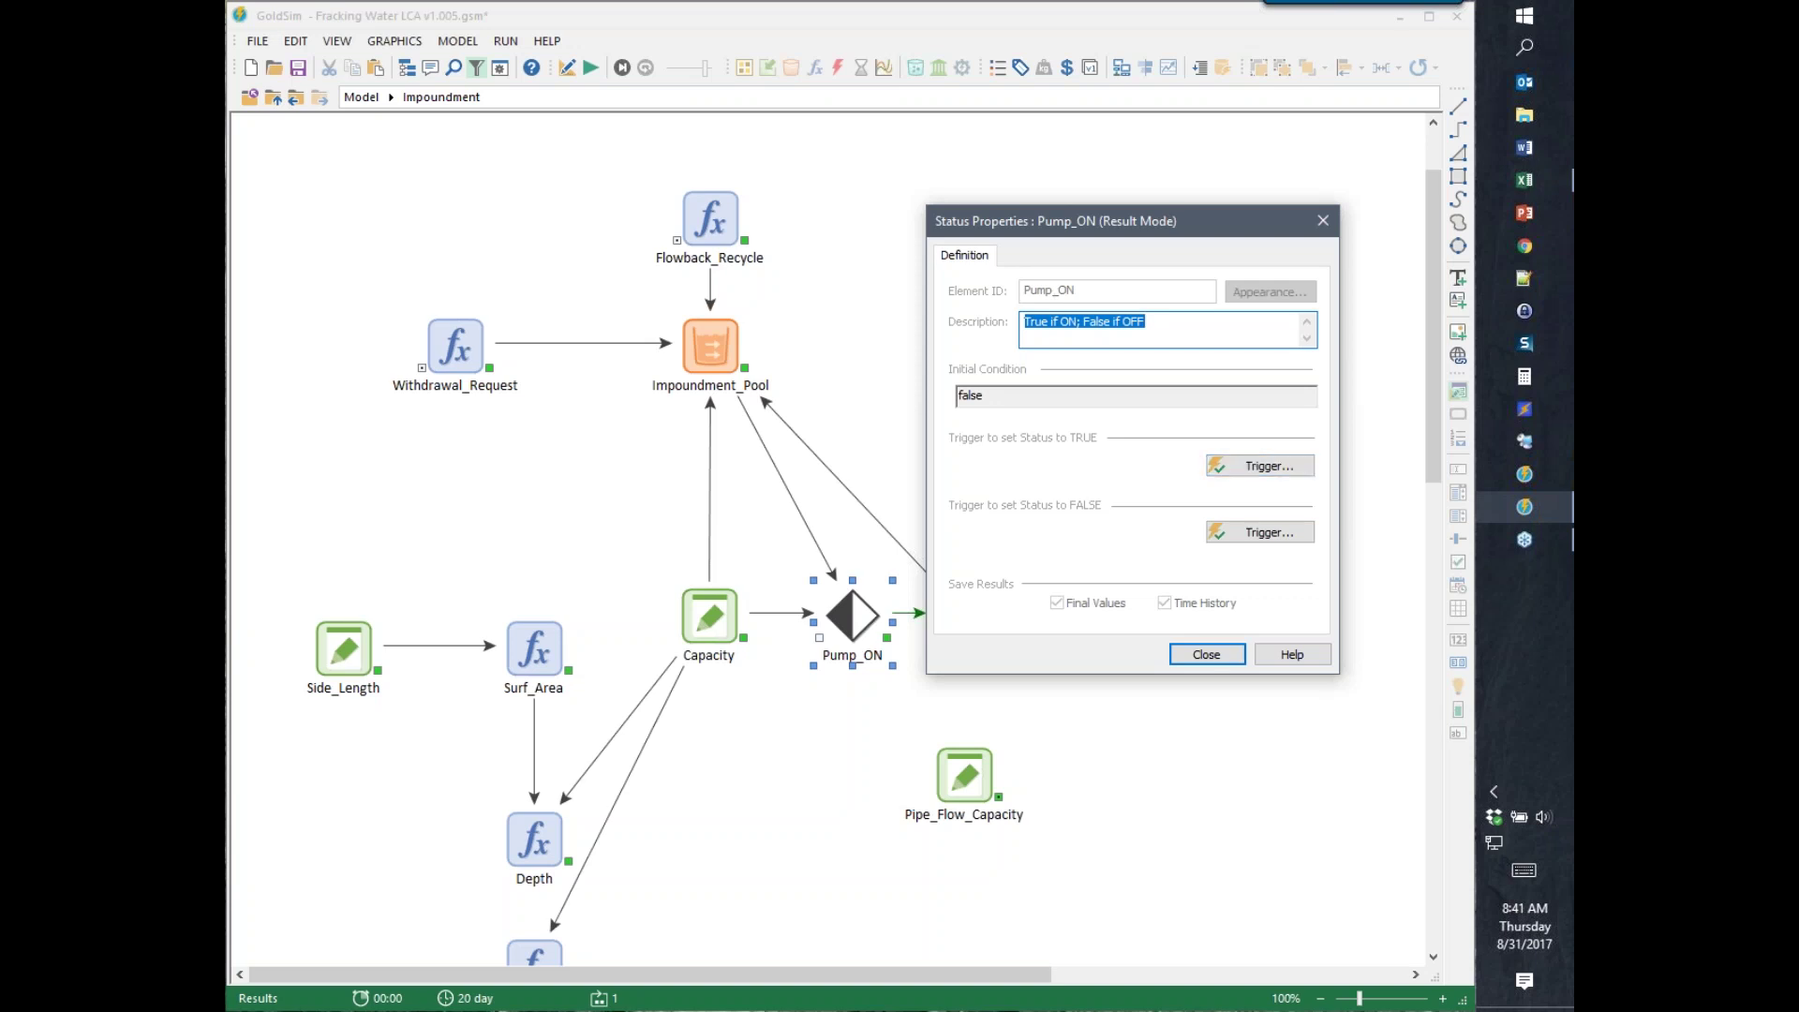
left_click(1258, 466)
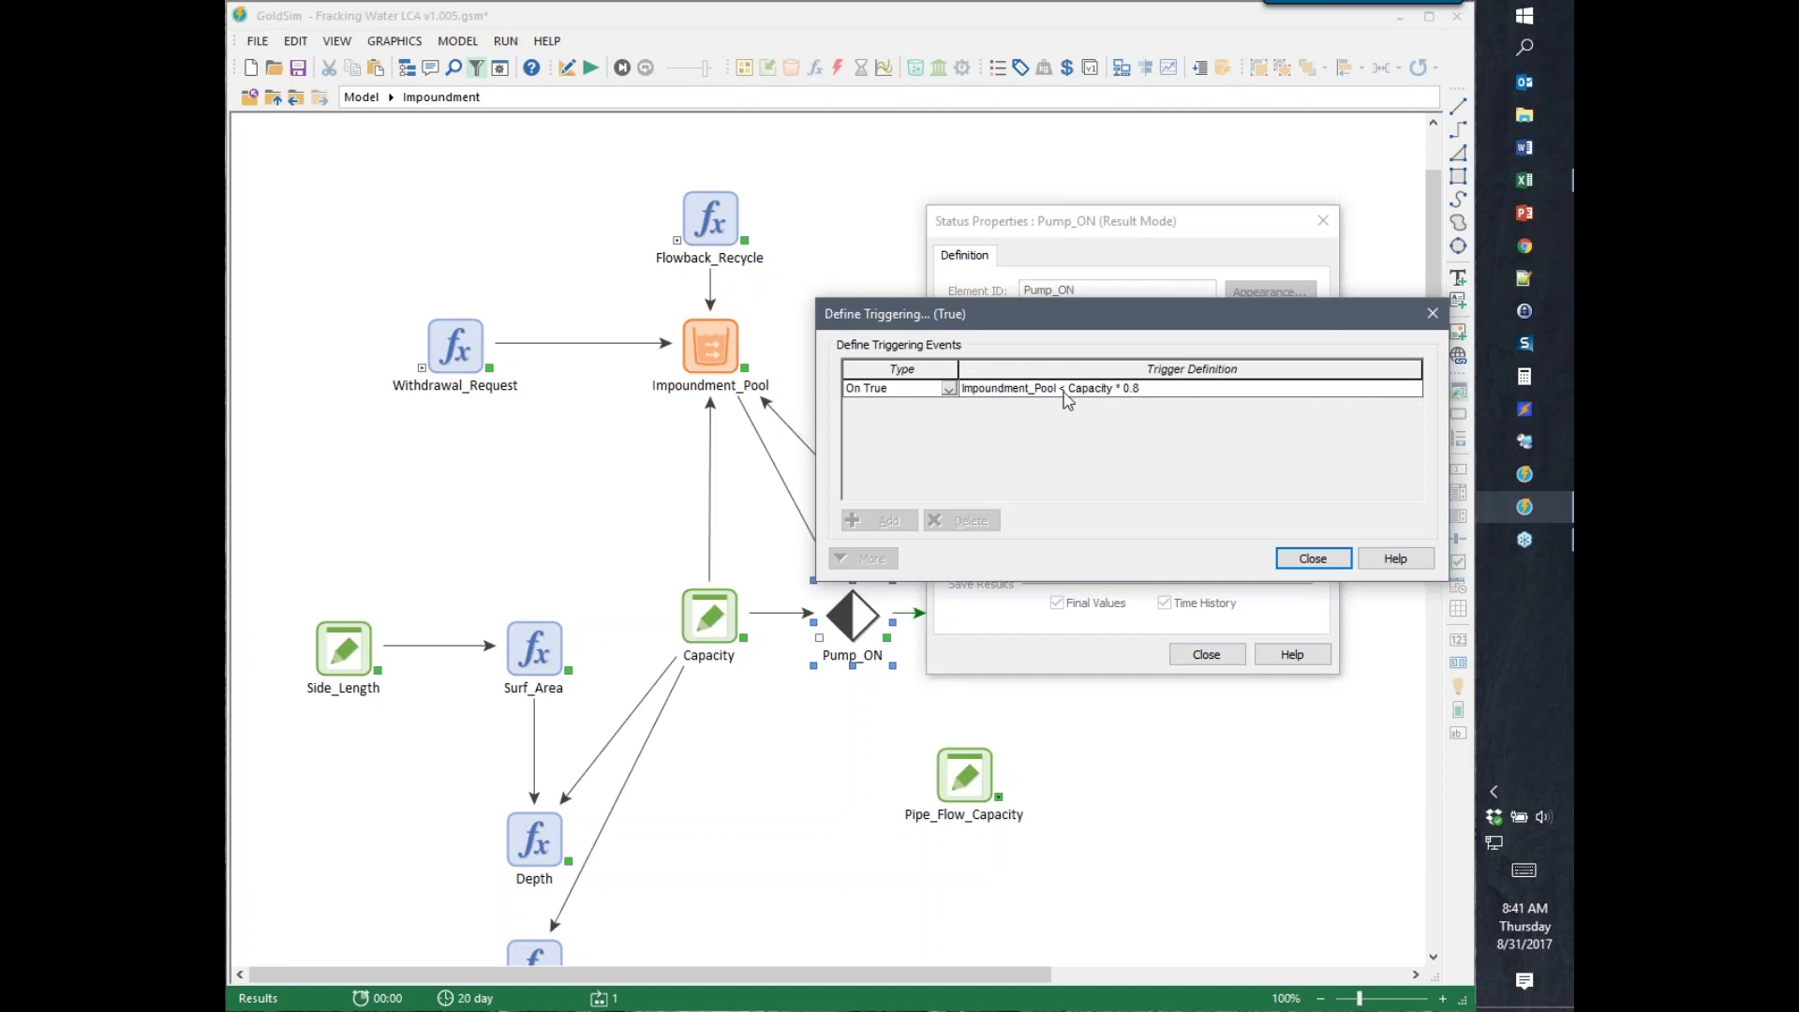
mouse_move(1069, 400)
left_click(1310, 559)
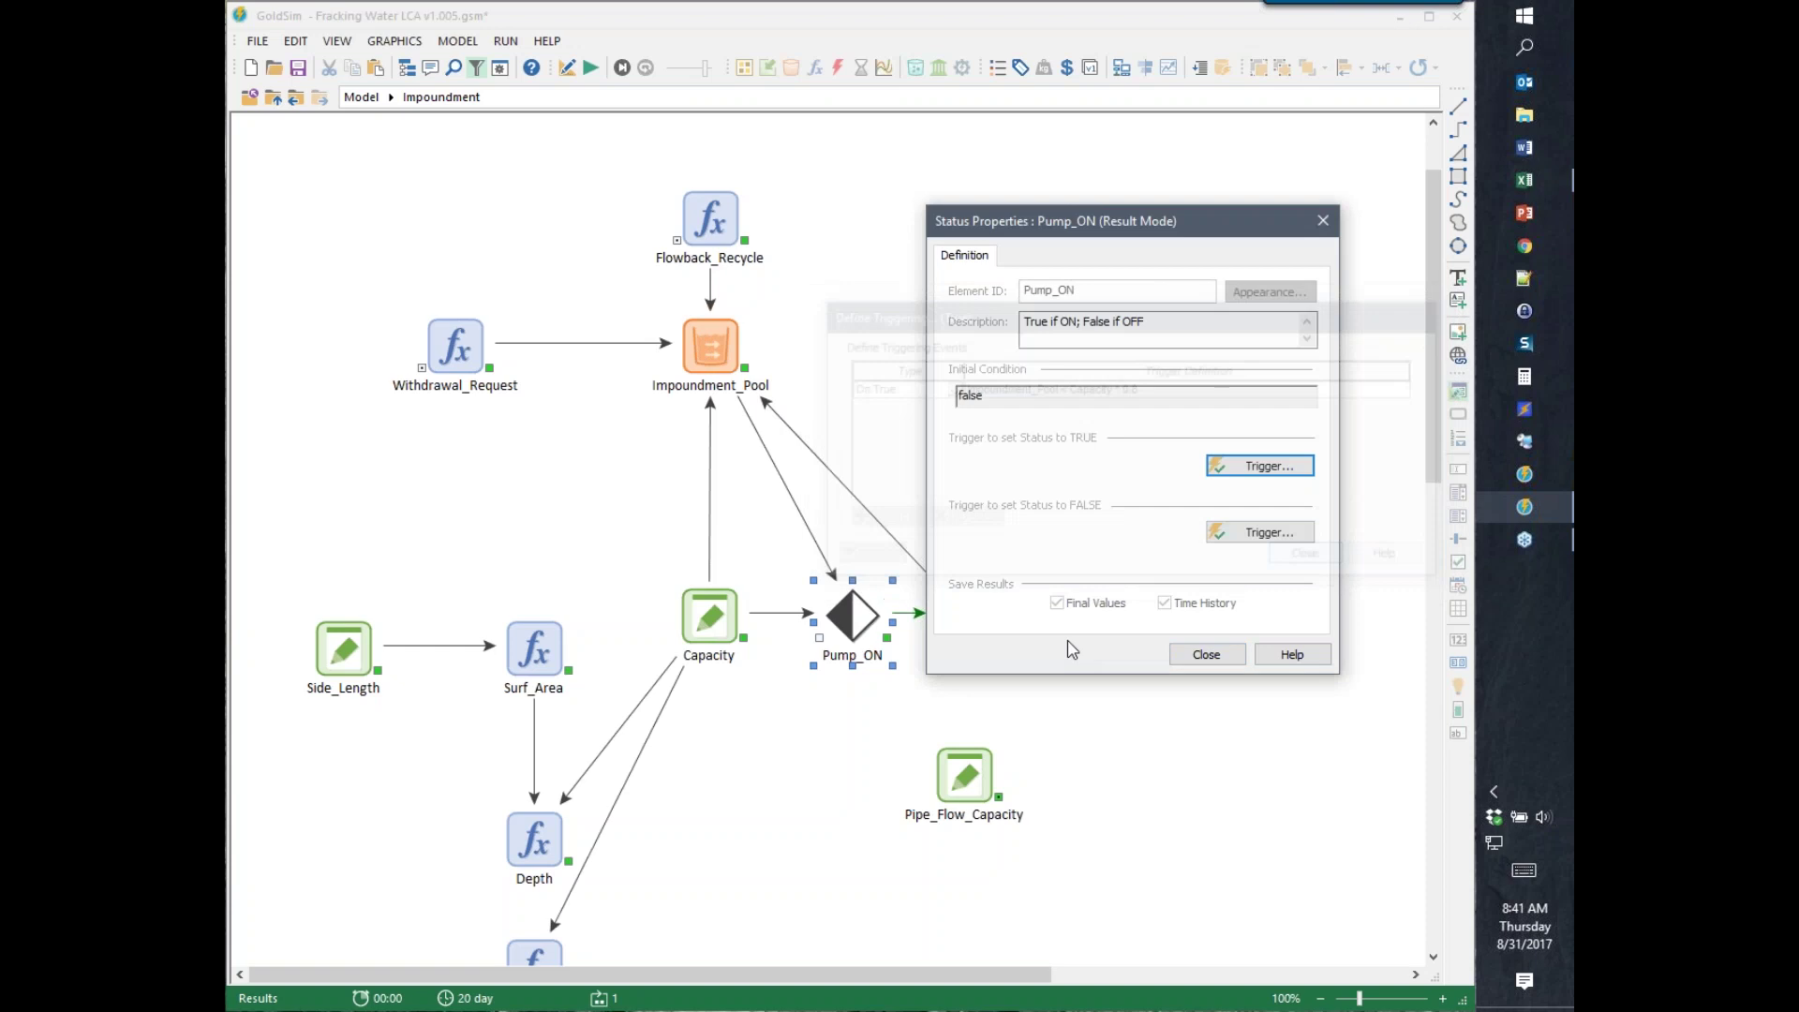
left_click(1274, 533)
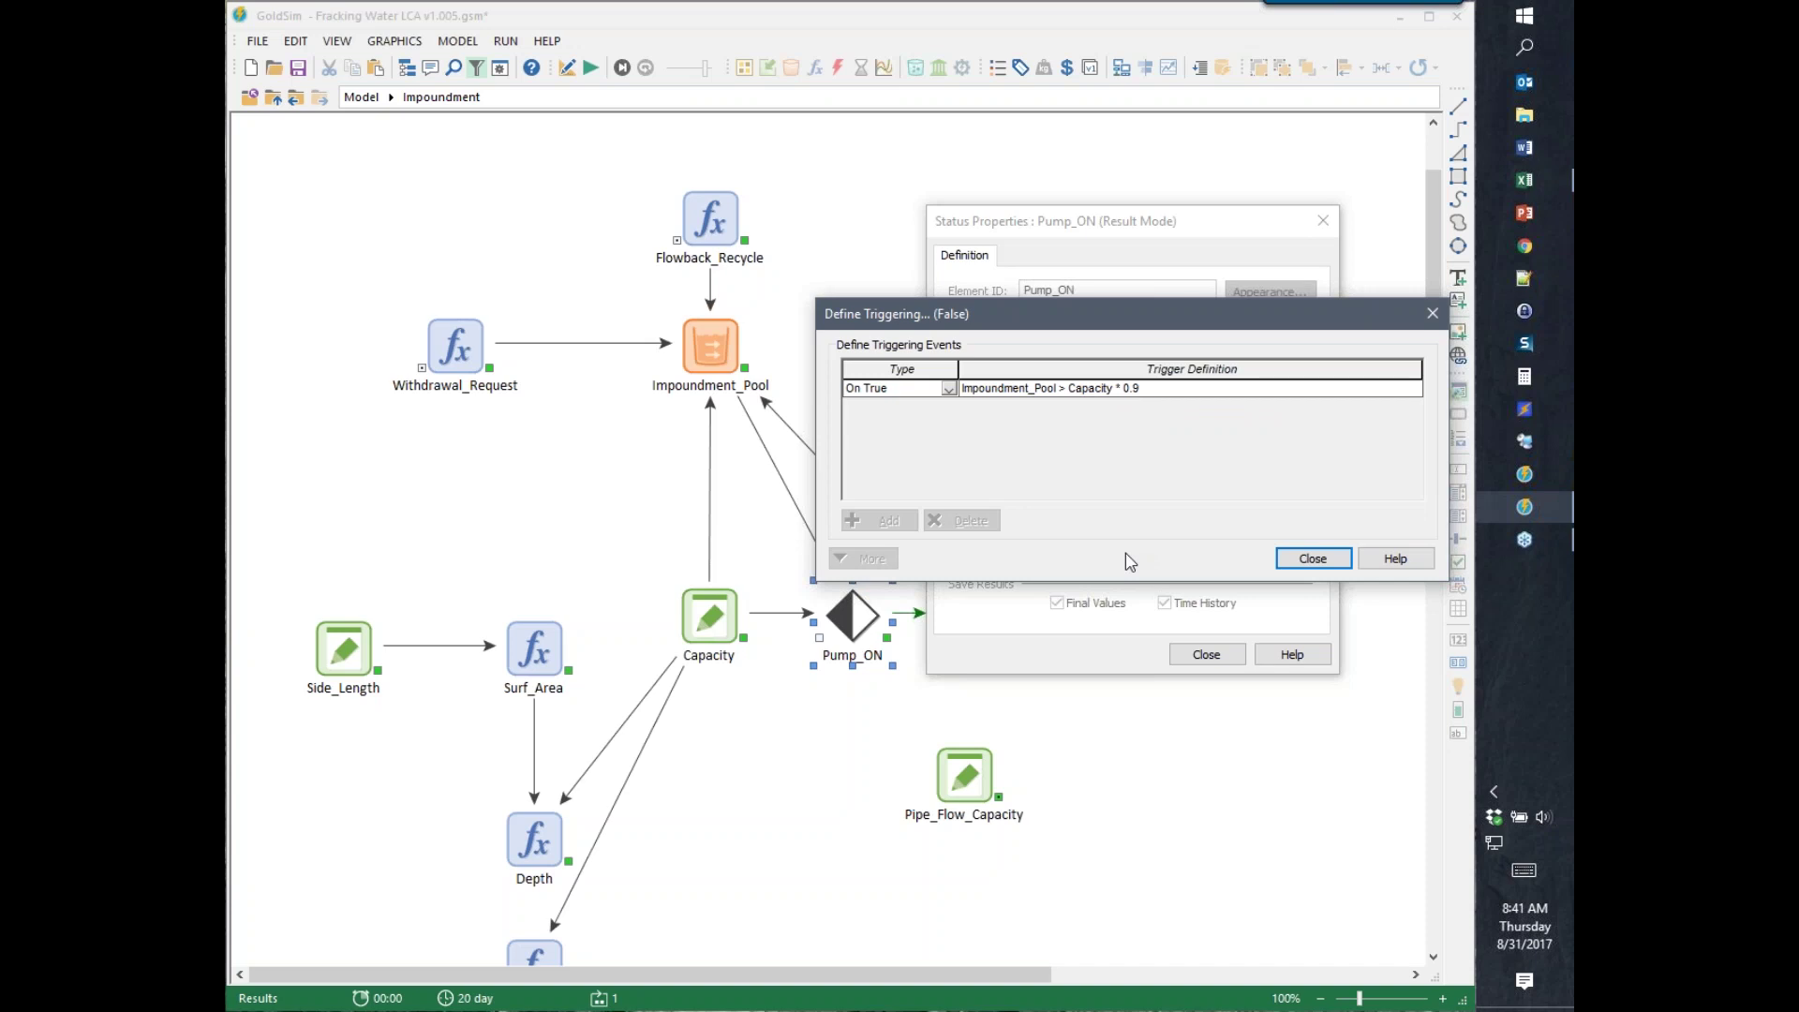
left_click(1311, 558)
left_click(1206, 653)
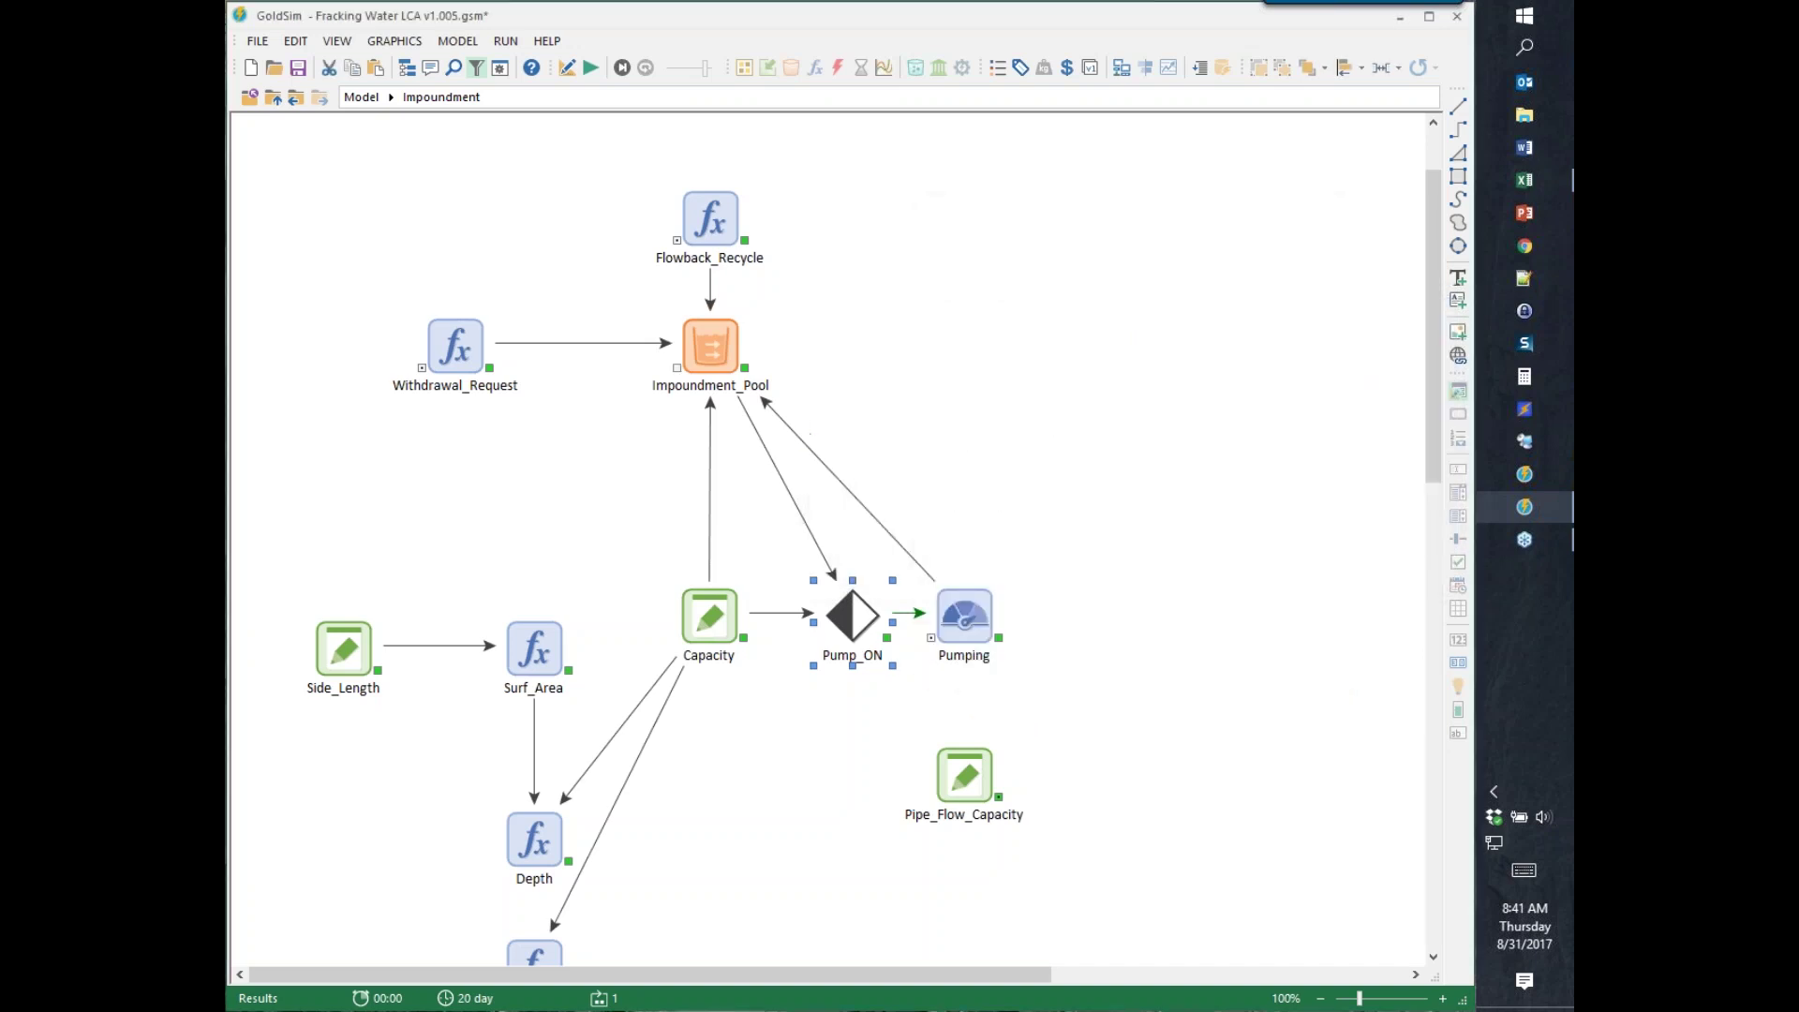
- Reopen the Impoundment_Pool time history, examine its rises and drops against the pump trigger levels and close the chart
right_click(708, 341)
left_click(759, 349)
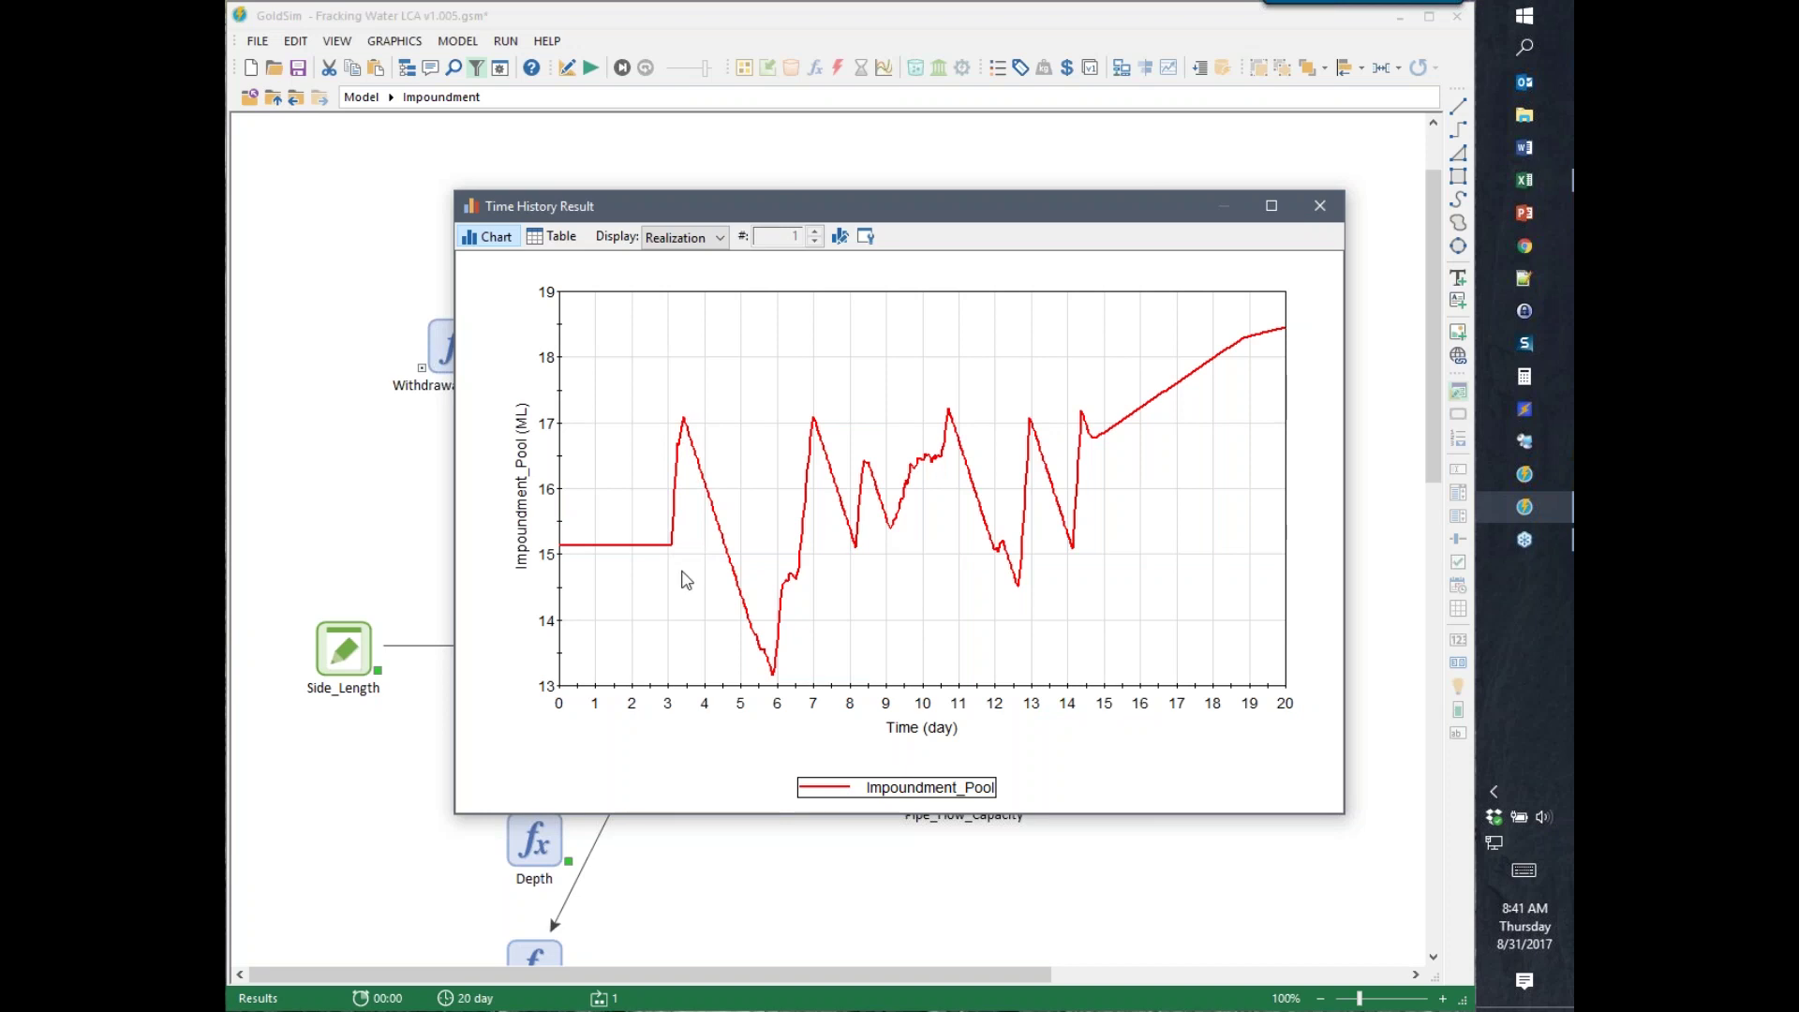
mouse_move(671, 555)
mouse_move(687, 427)
left_click_drag(772, 218, 674, 130)
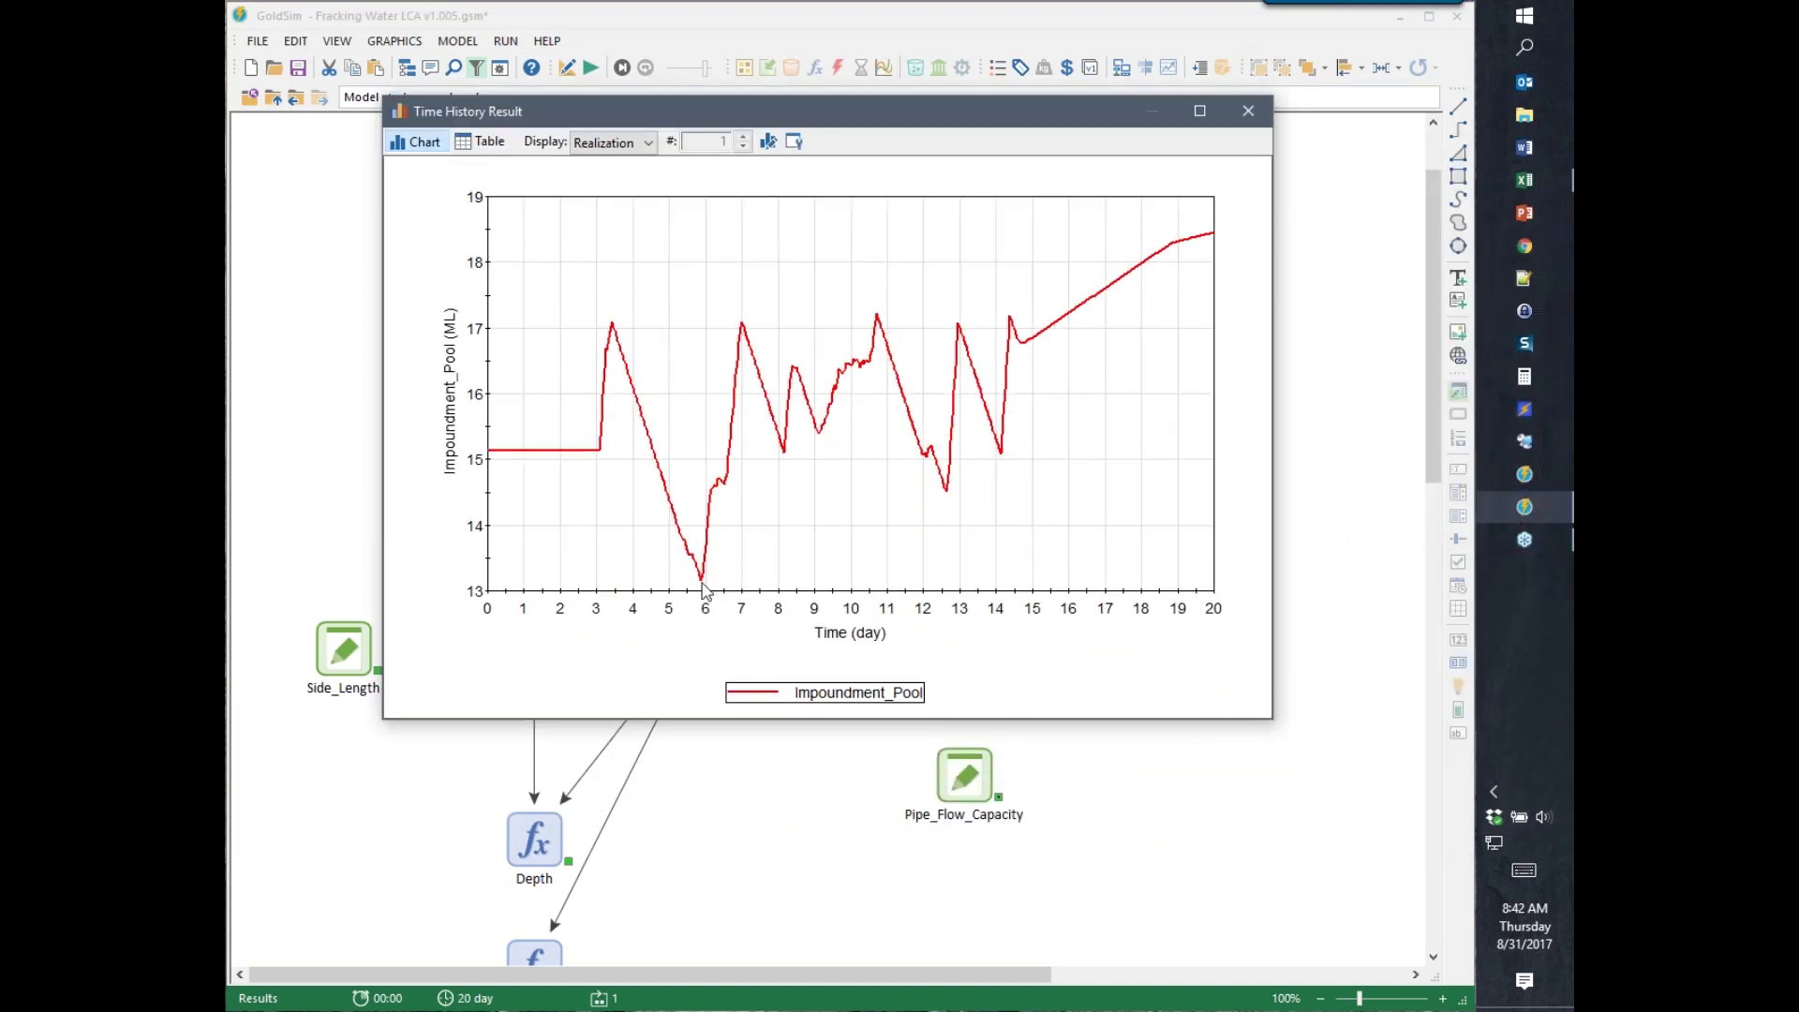
mouse_move(703, 580)
mouse_move(743, 359)
left_click(1250, 117)
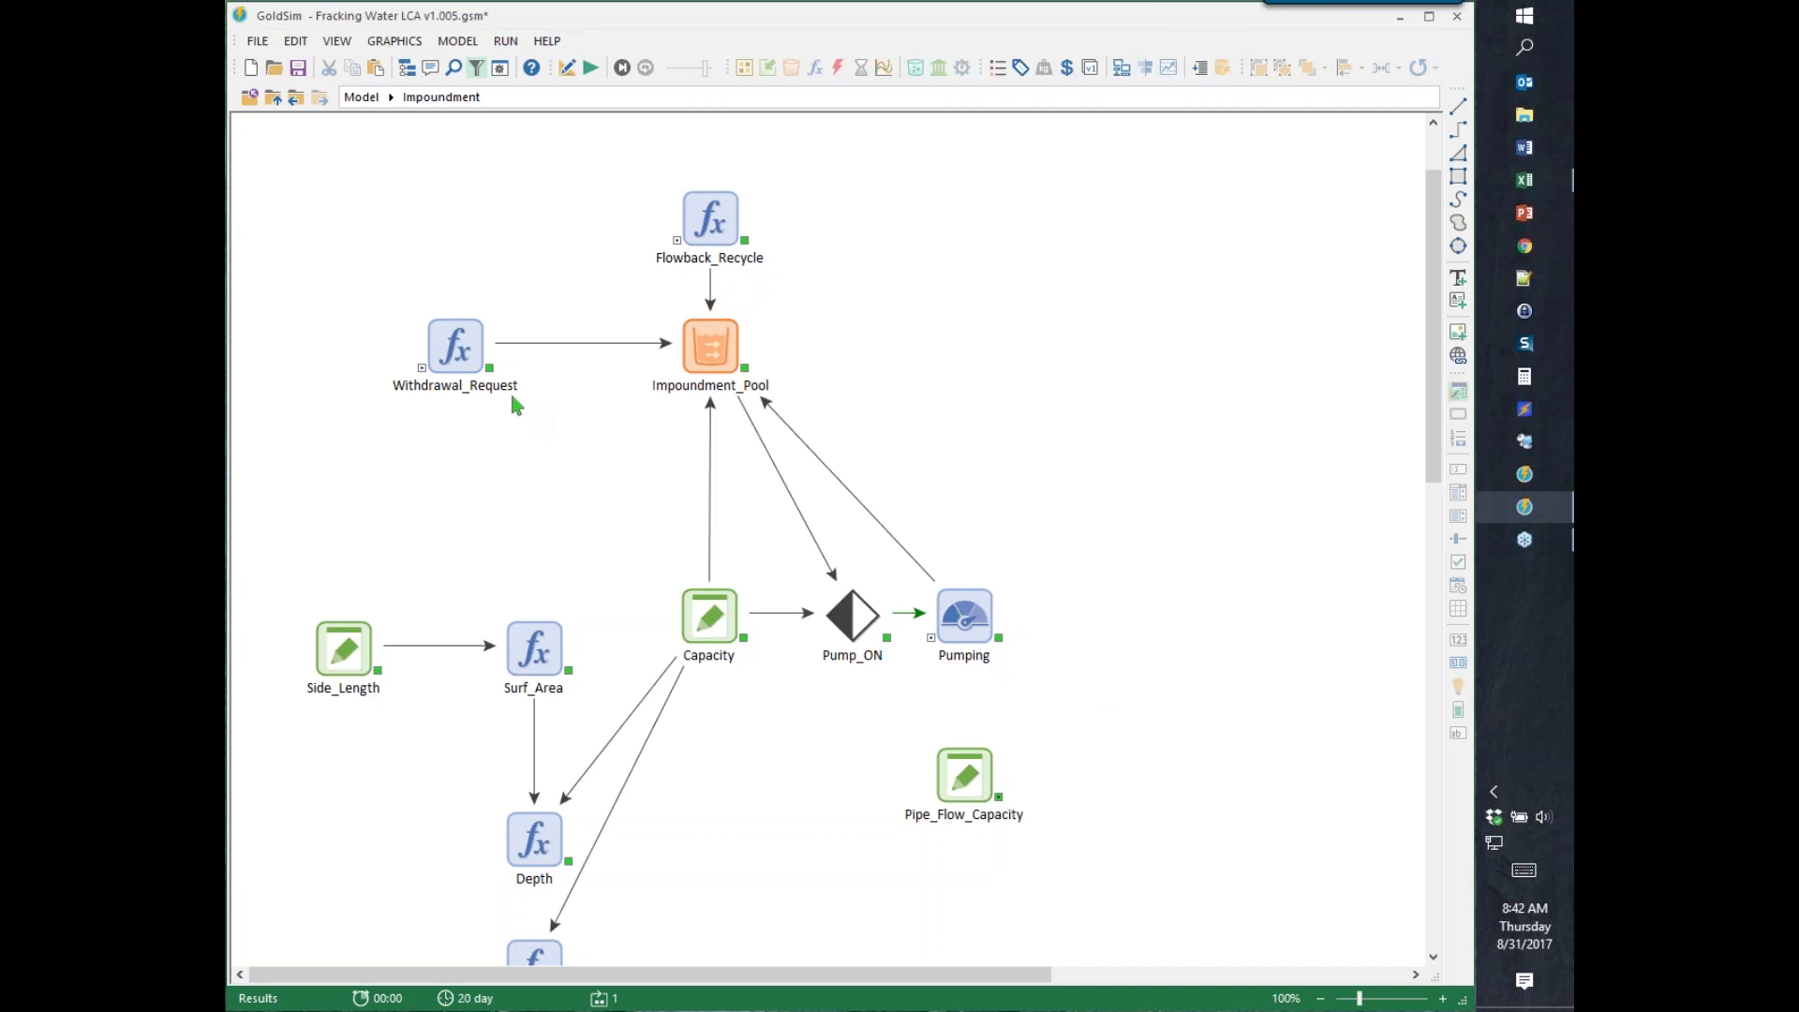
- Open the Staging_Flows container inside Well_Injection and return the model to edit mode
left_click(273, 97)
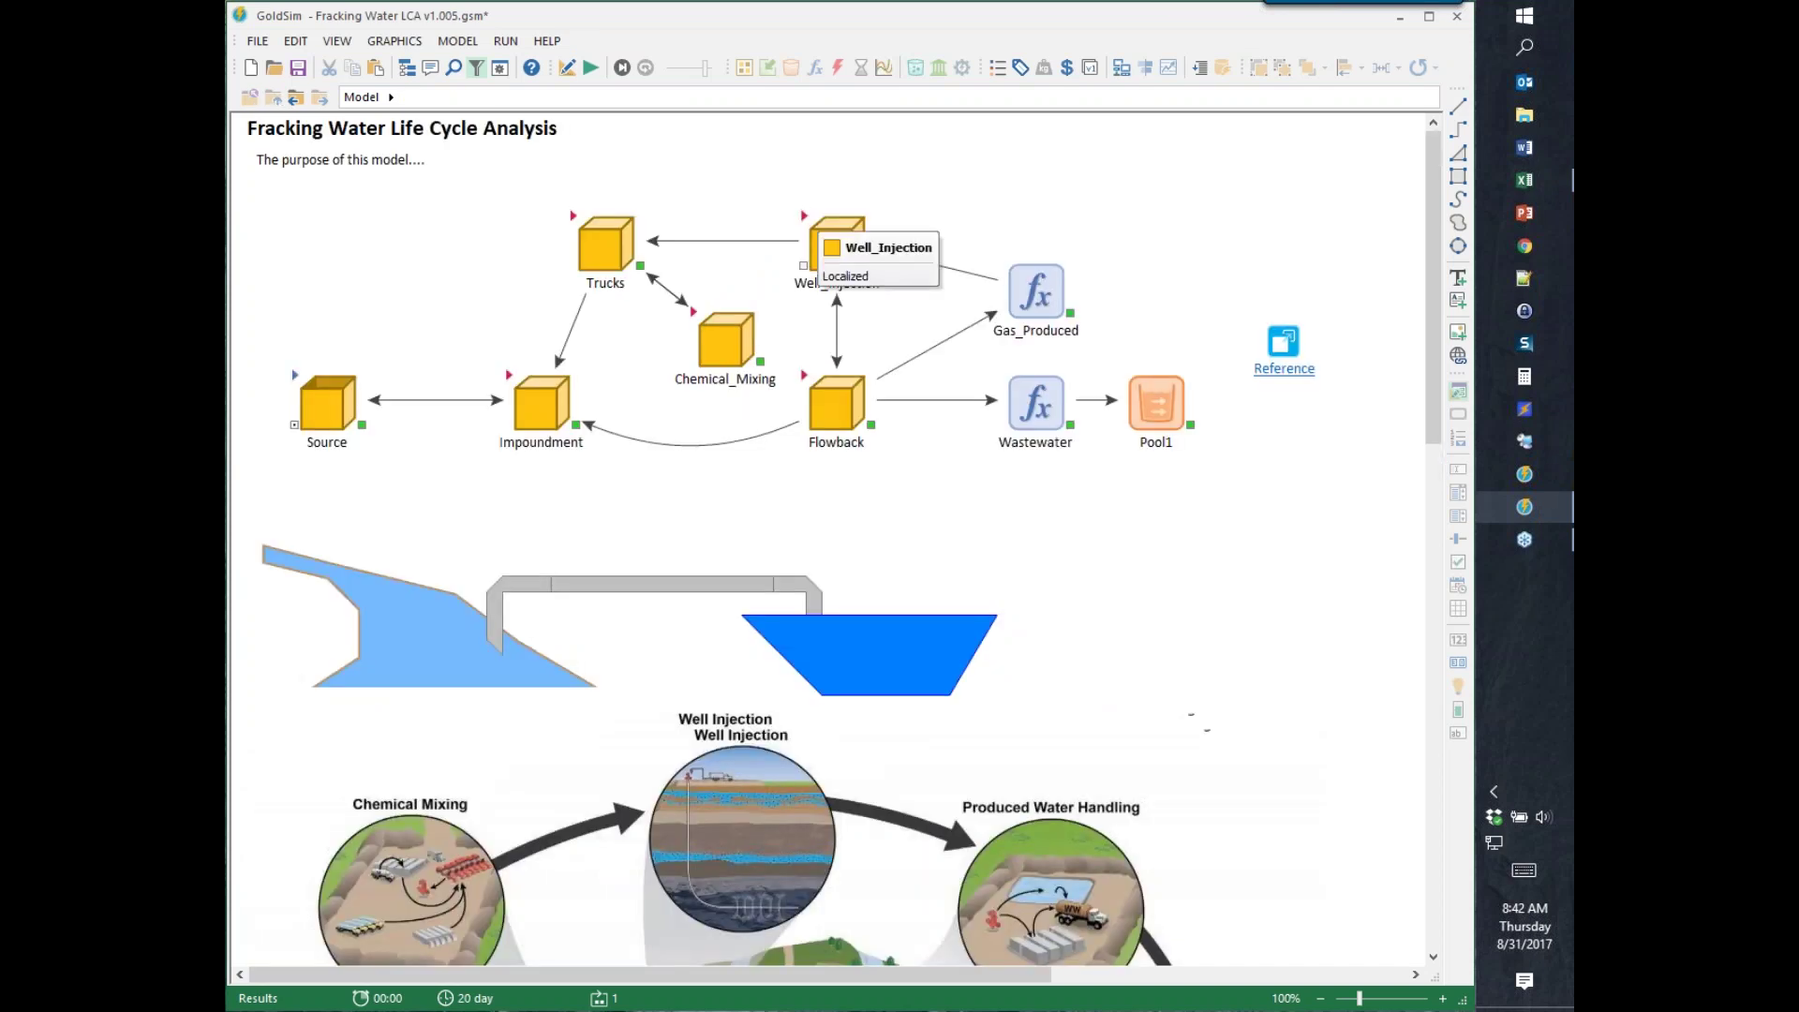
double_click(825, 229)
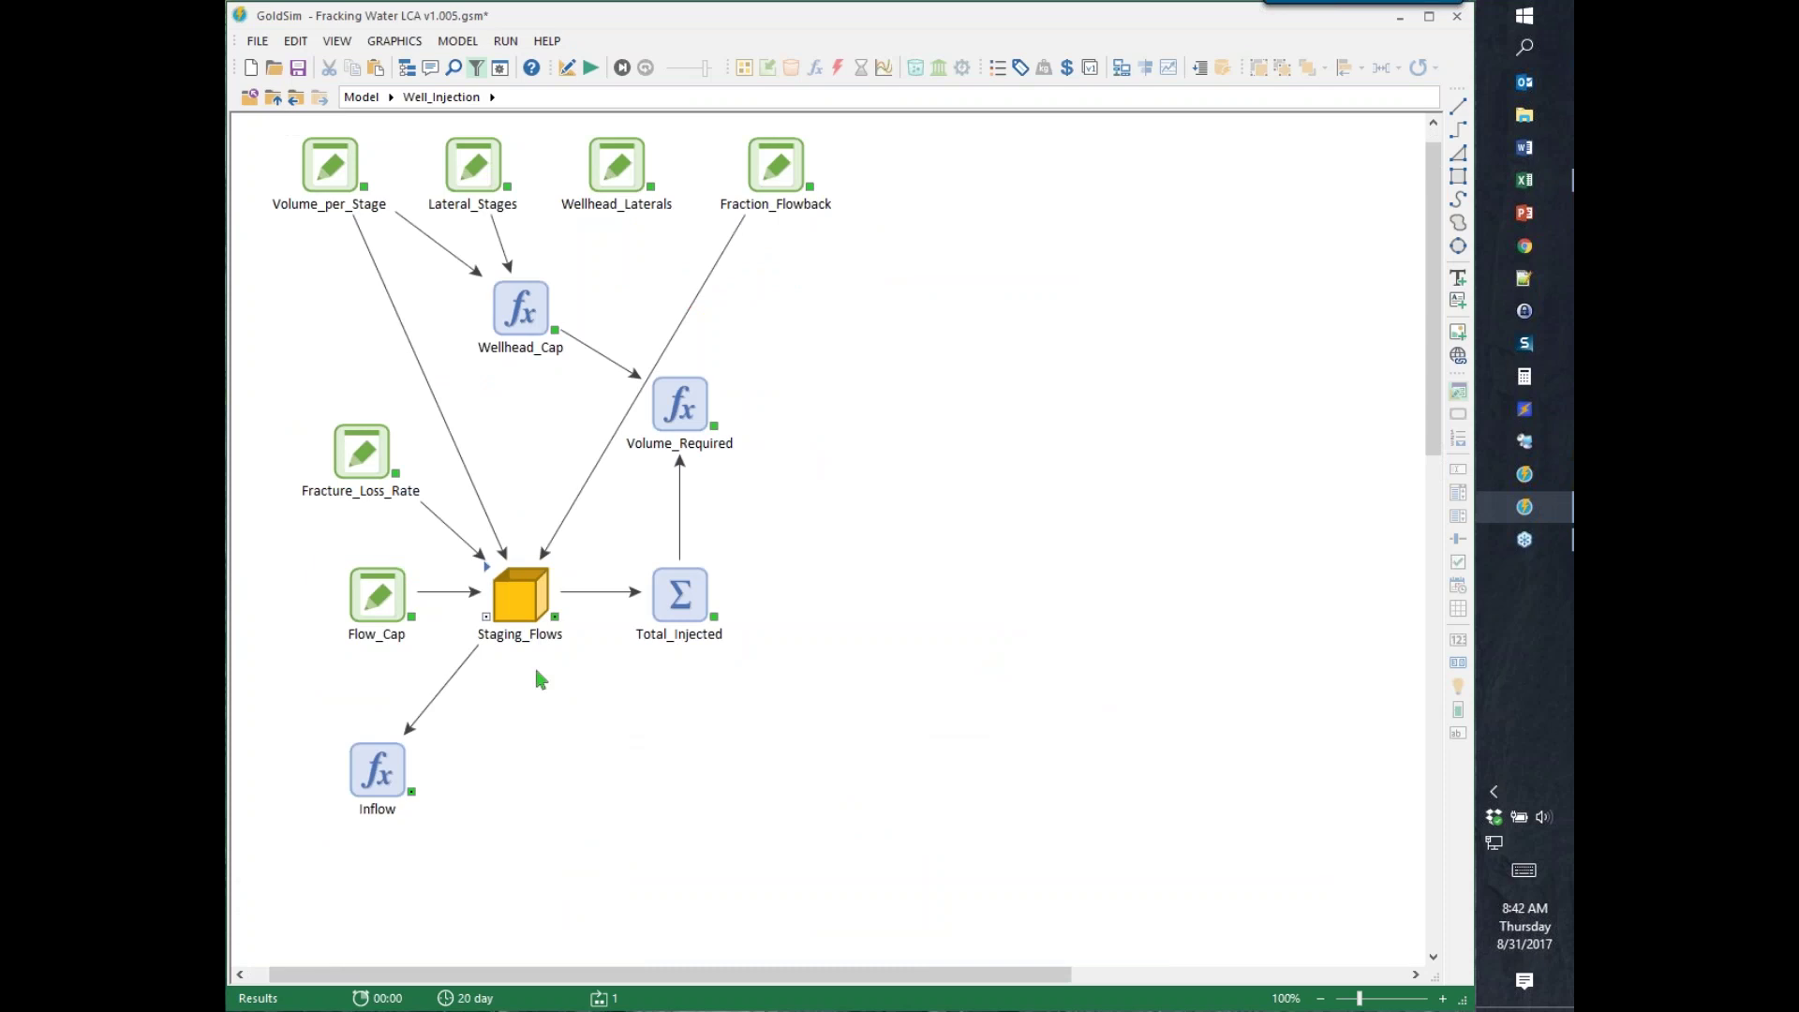
double_click(489, 575)
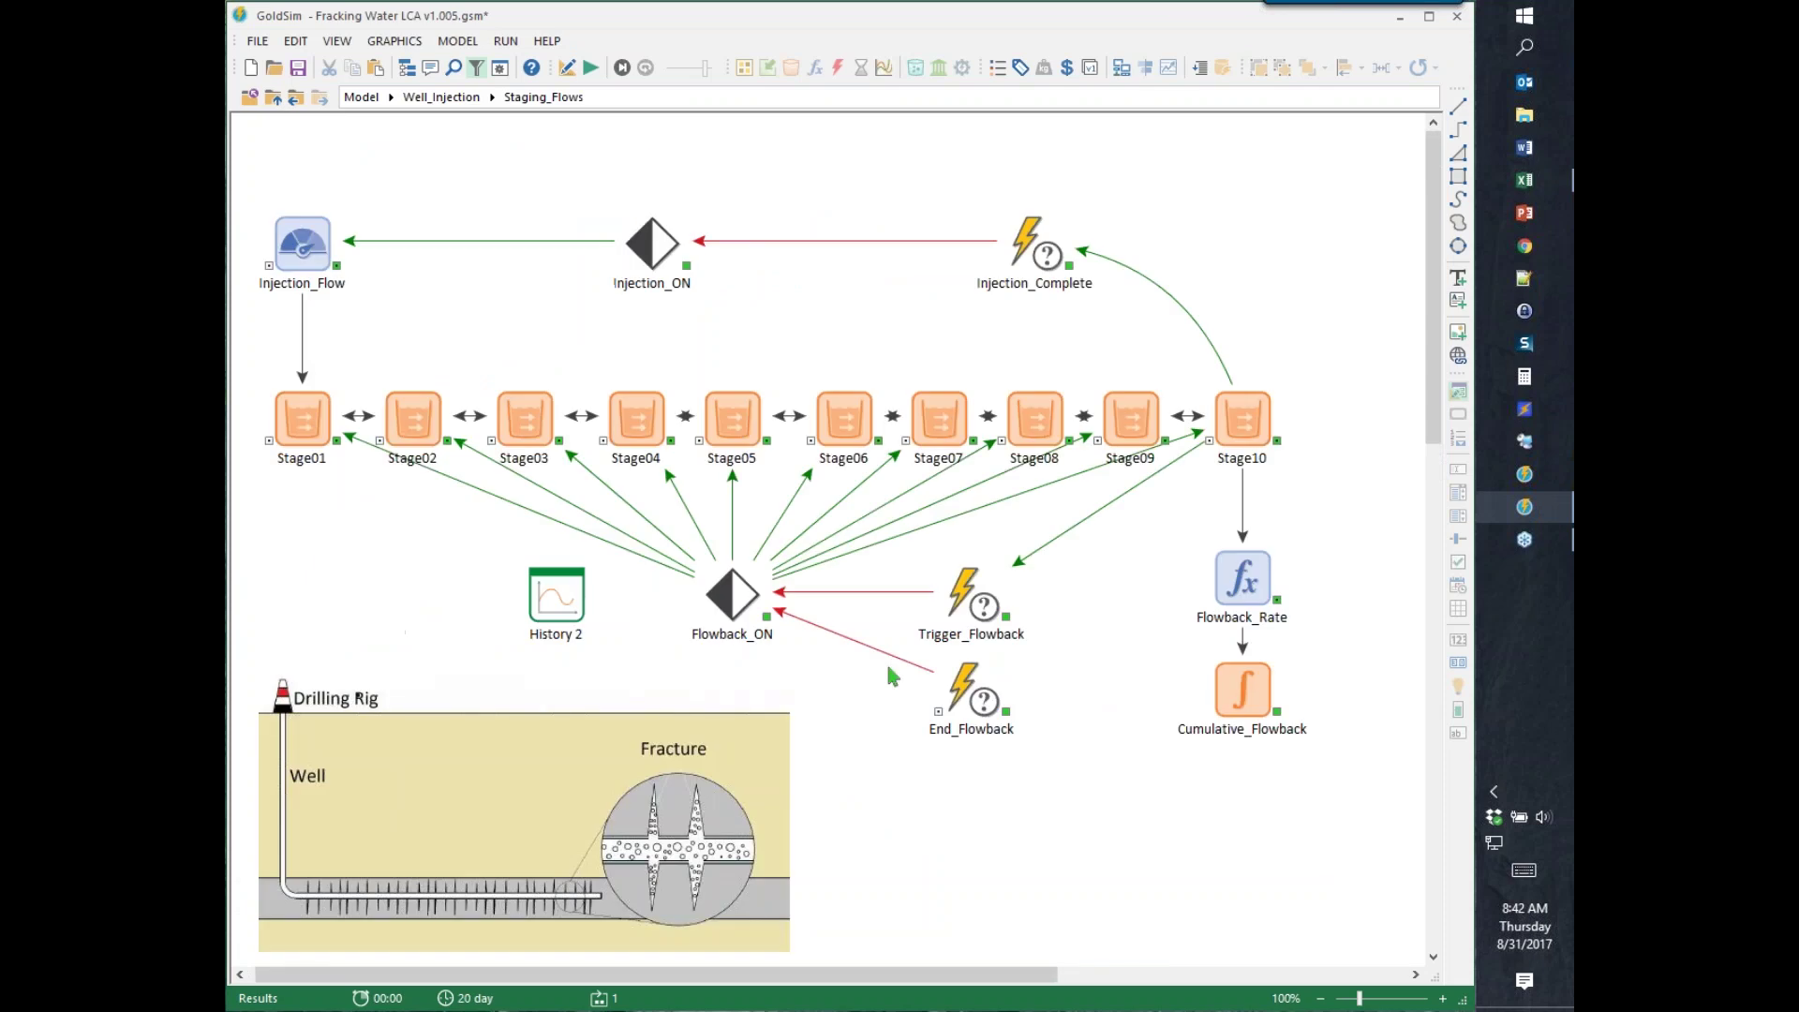
scroll(531, 843, "down", 3)
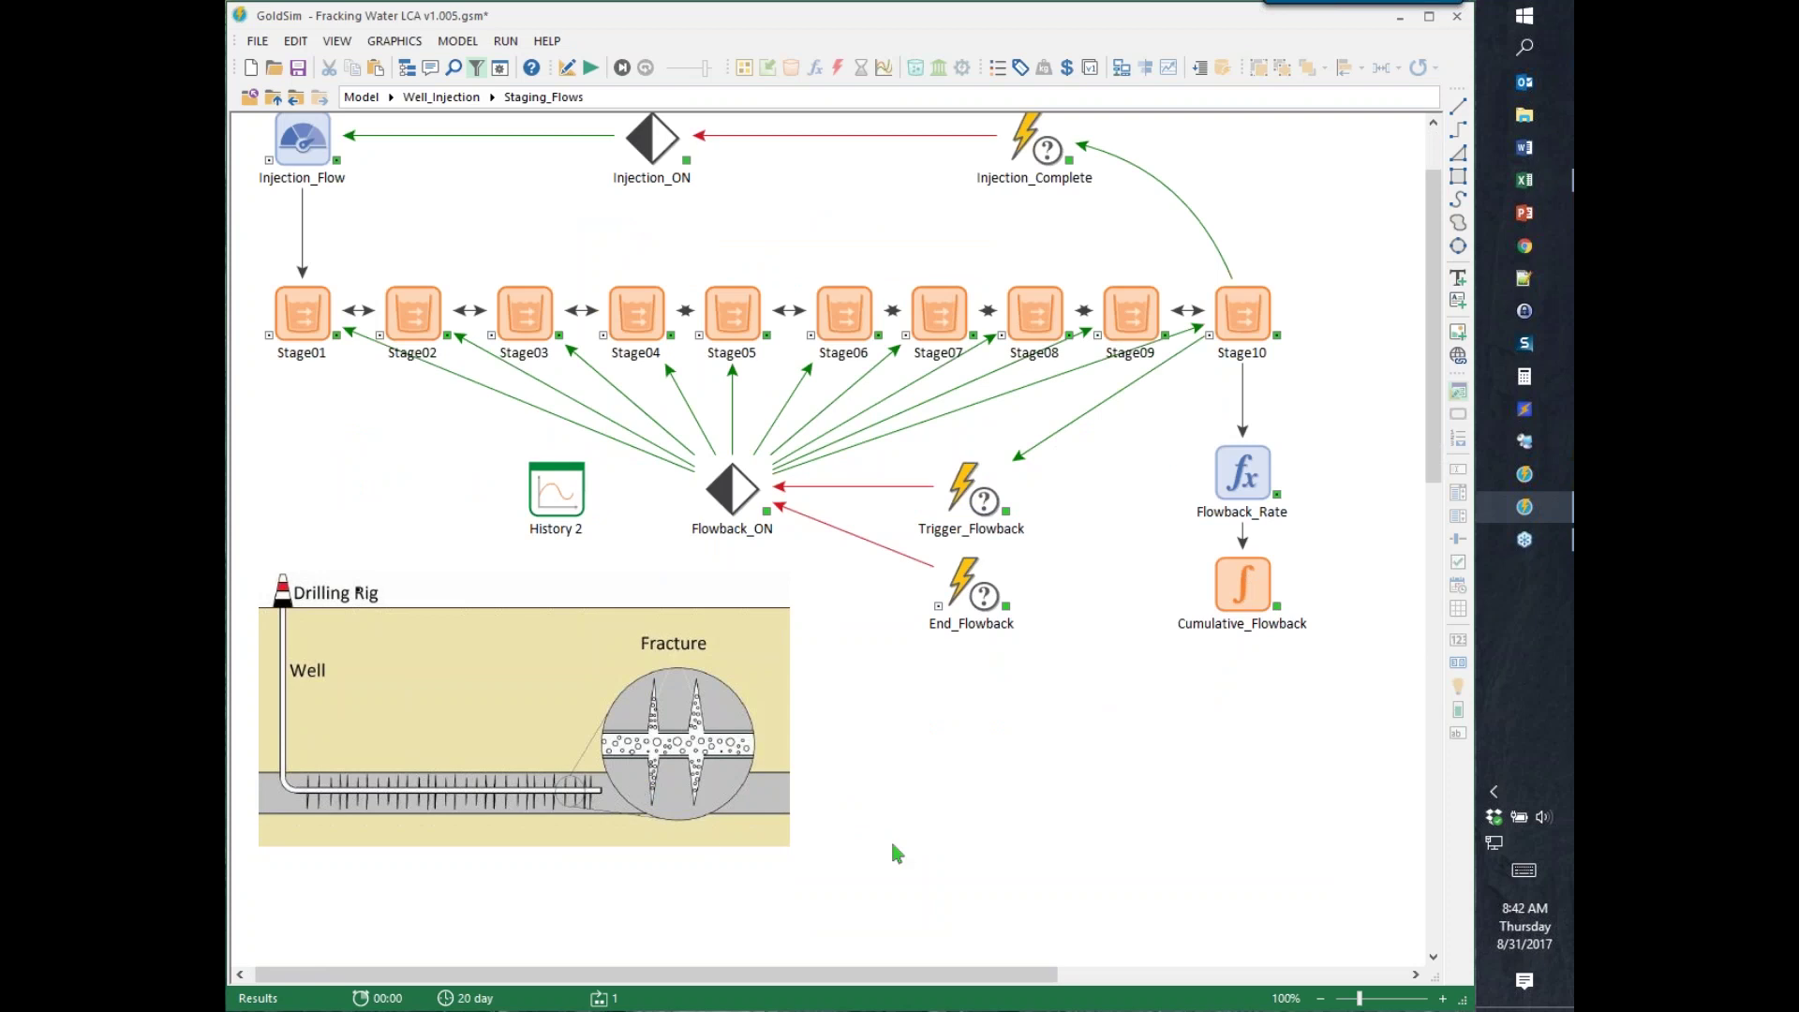
key("F4")
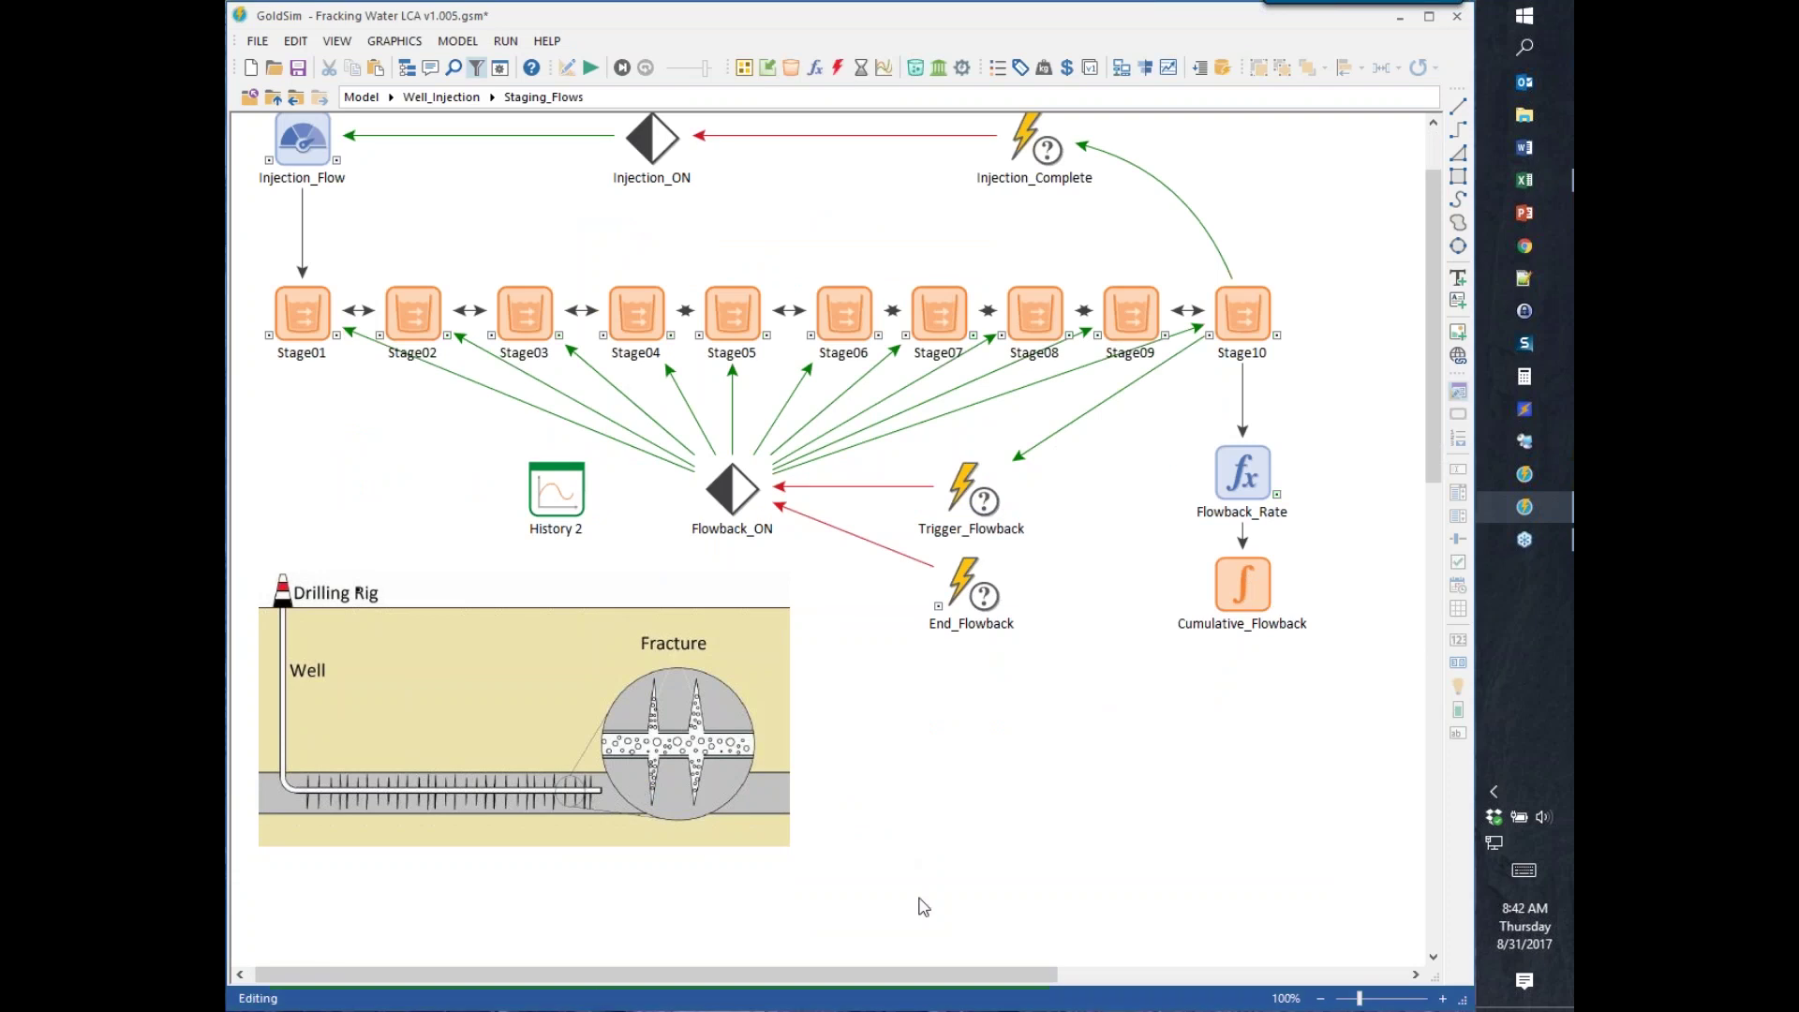
scroll(1216, 548, "down", 5)
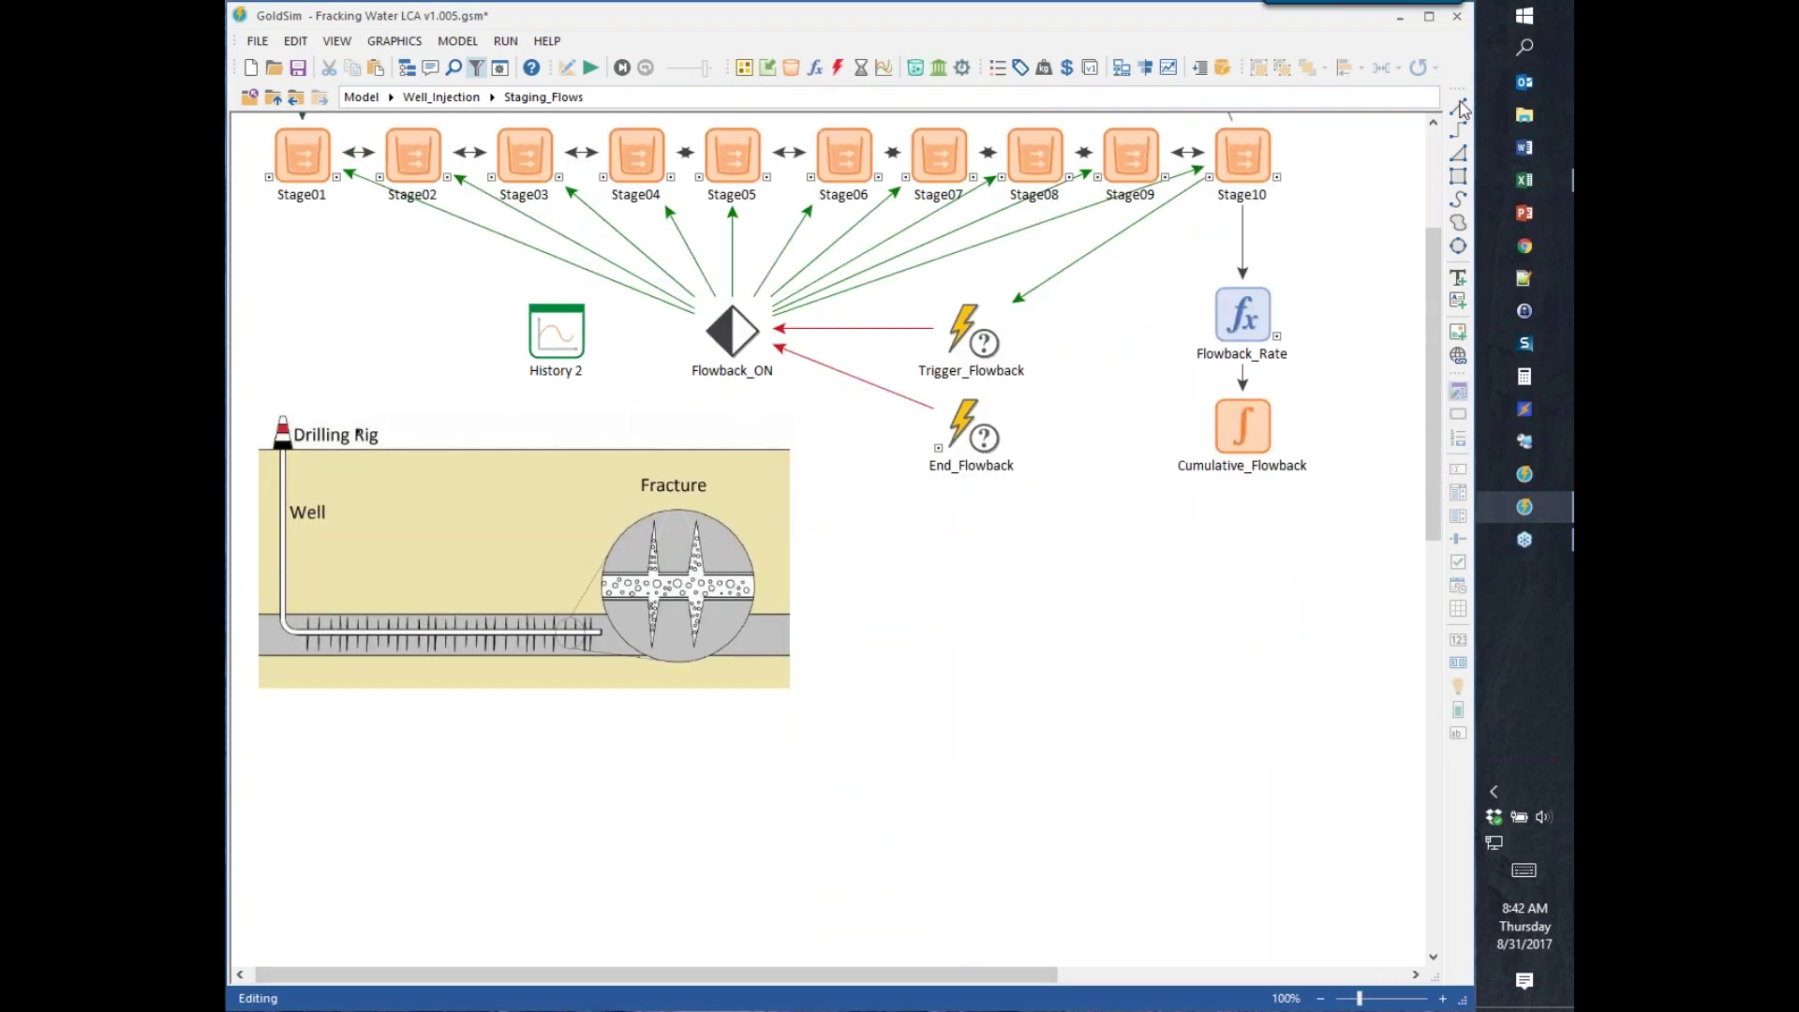
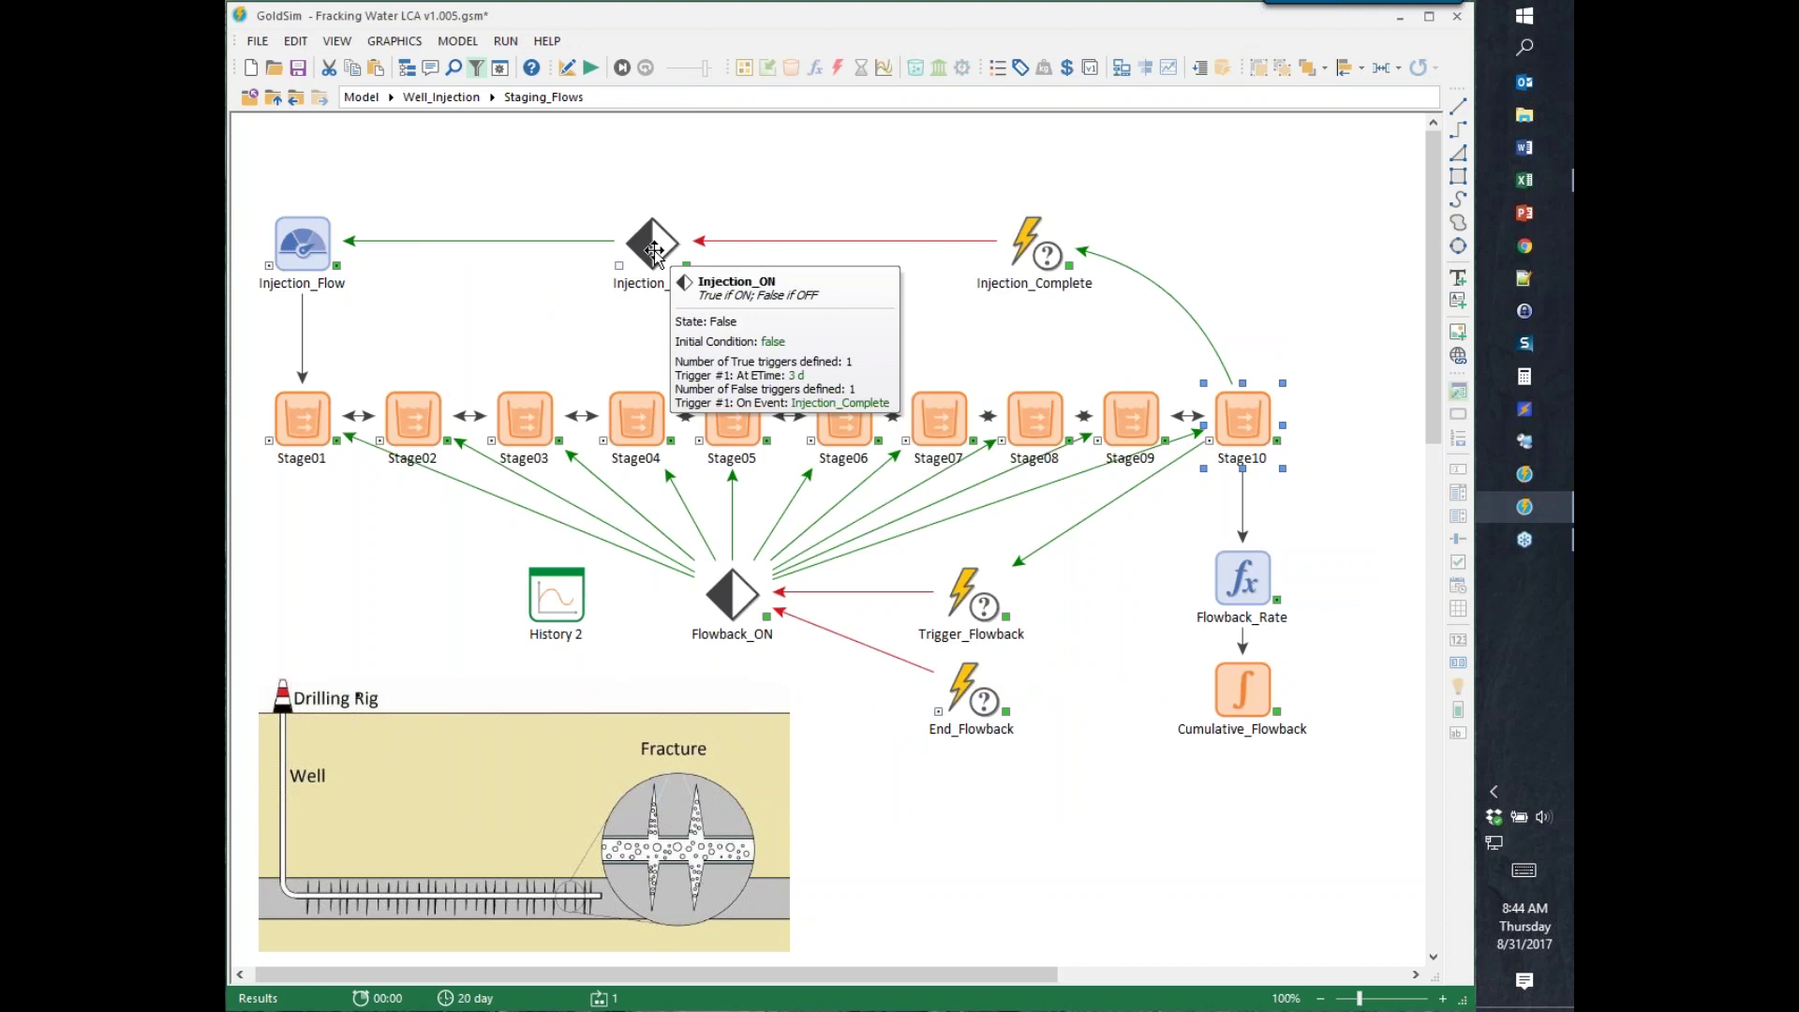
- View the time history of Flowback_ON for the 20-day run and close the chart
right_click(727, 594)
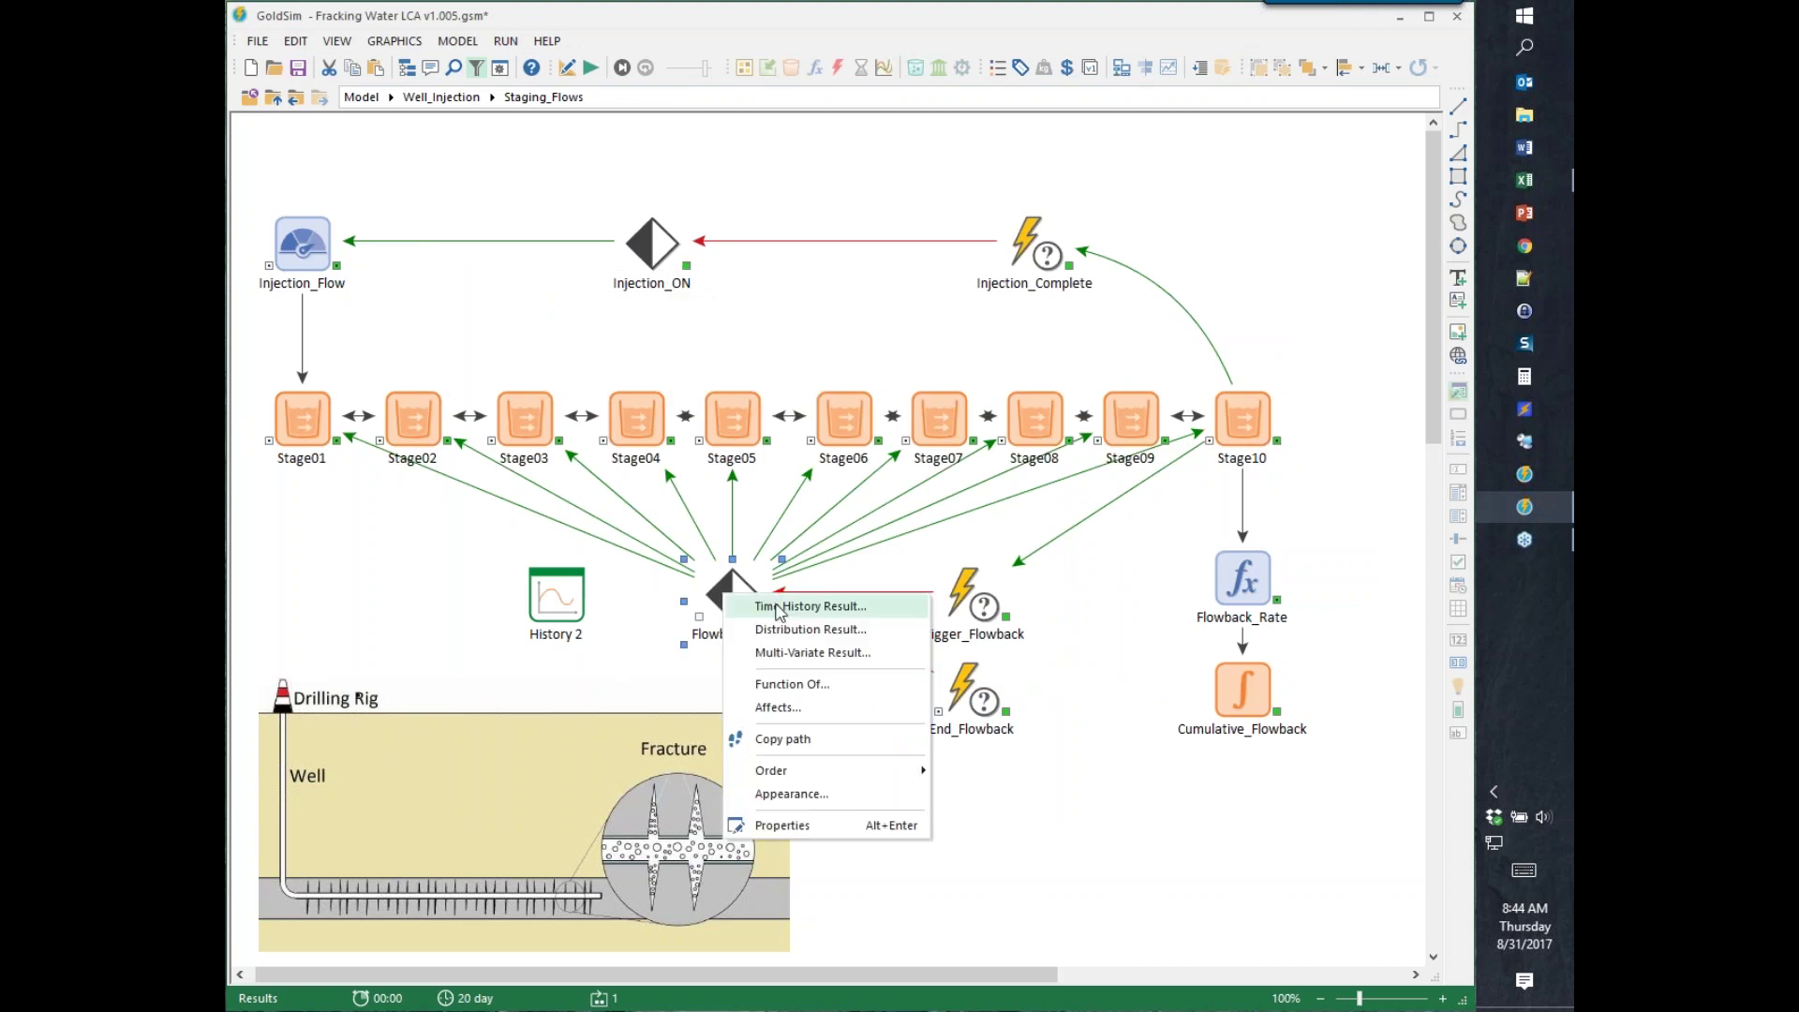
left_click(777, 609)
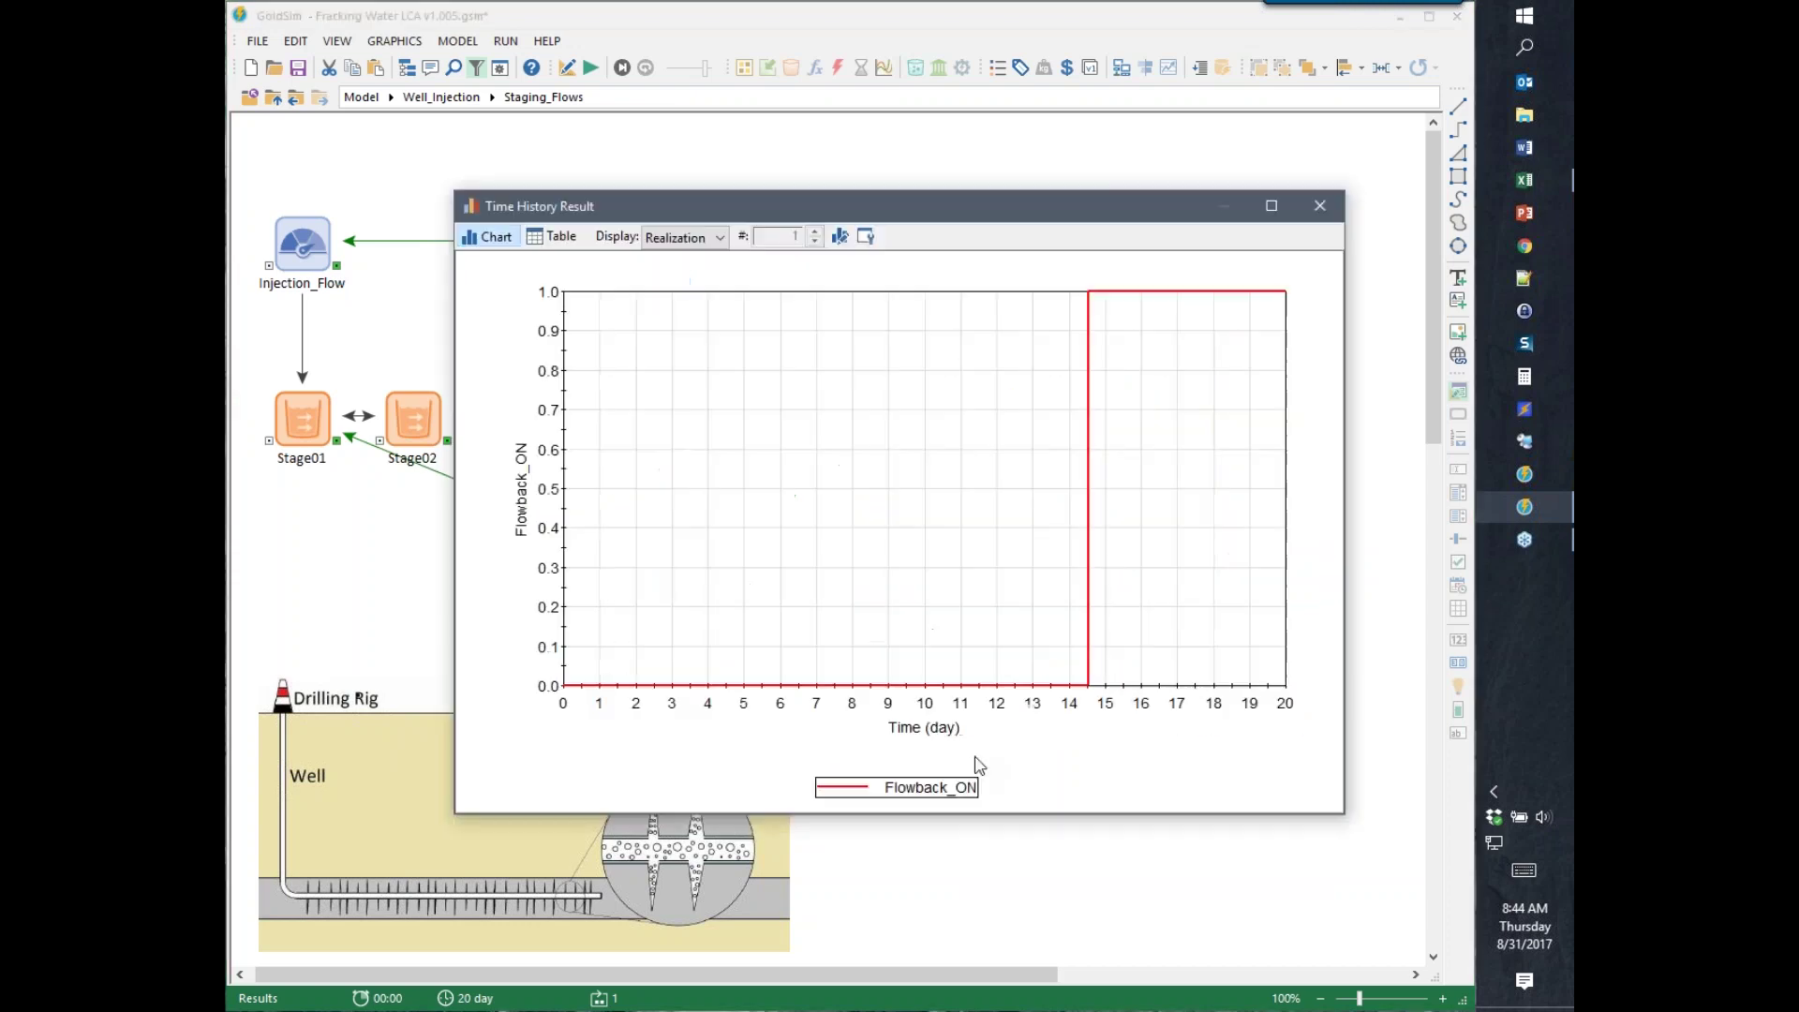
left_click(1319, 207)
- Return to edit mode, set the simulation duration to 100 days and rerun the model
key("F4")
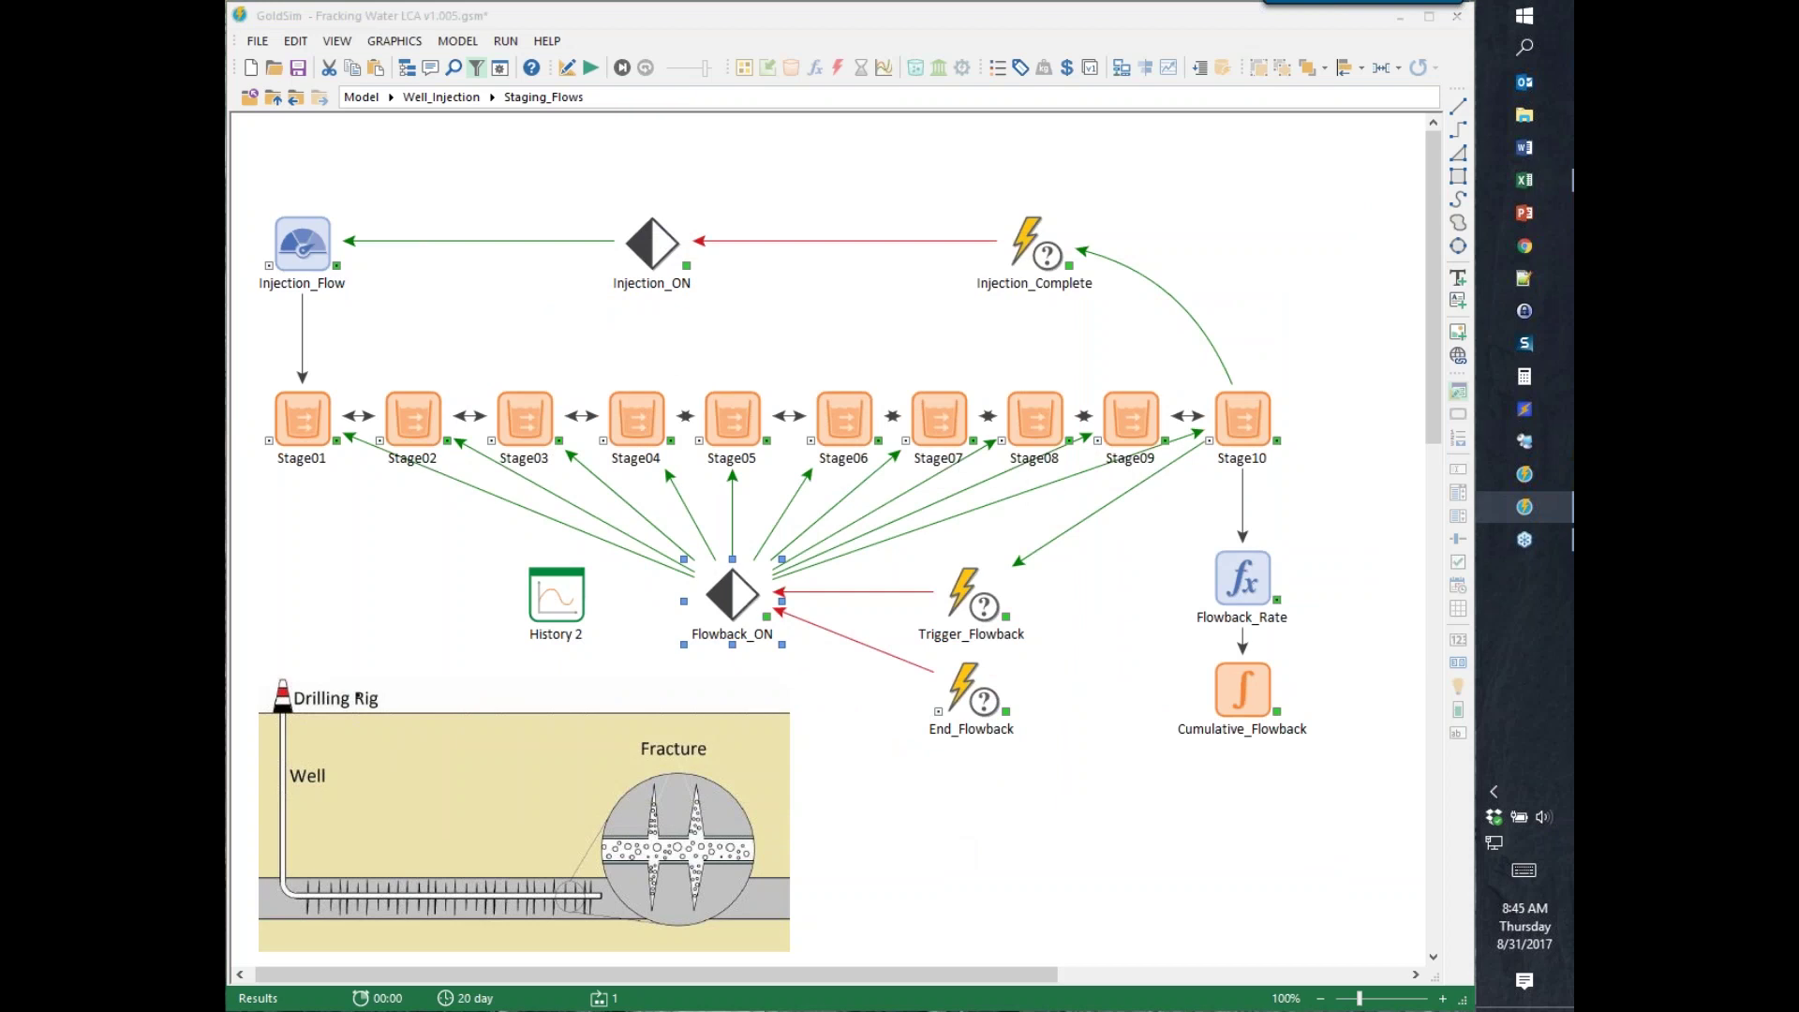
key("Return")
left_click(500, 67)
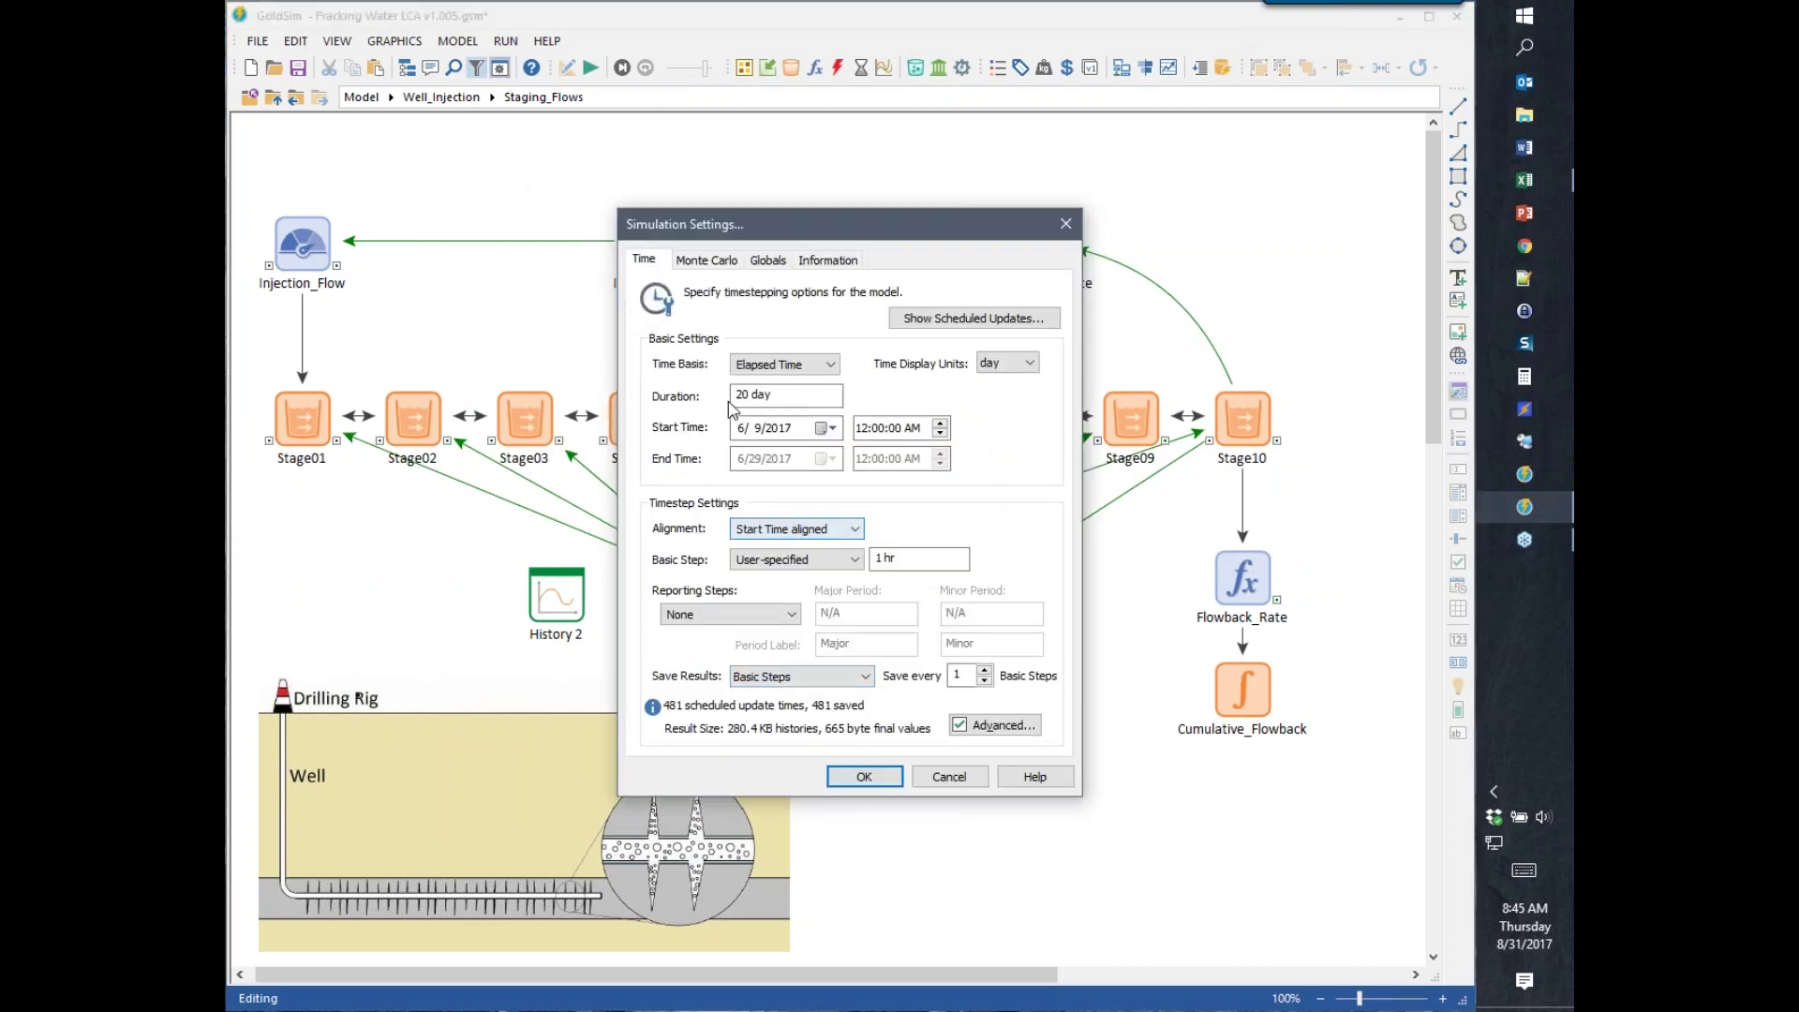
double_click(749, 397)
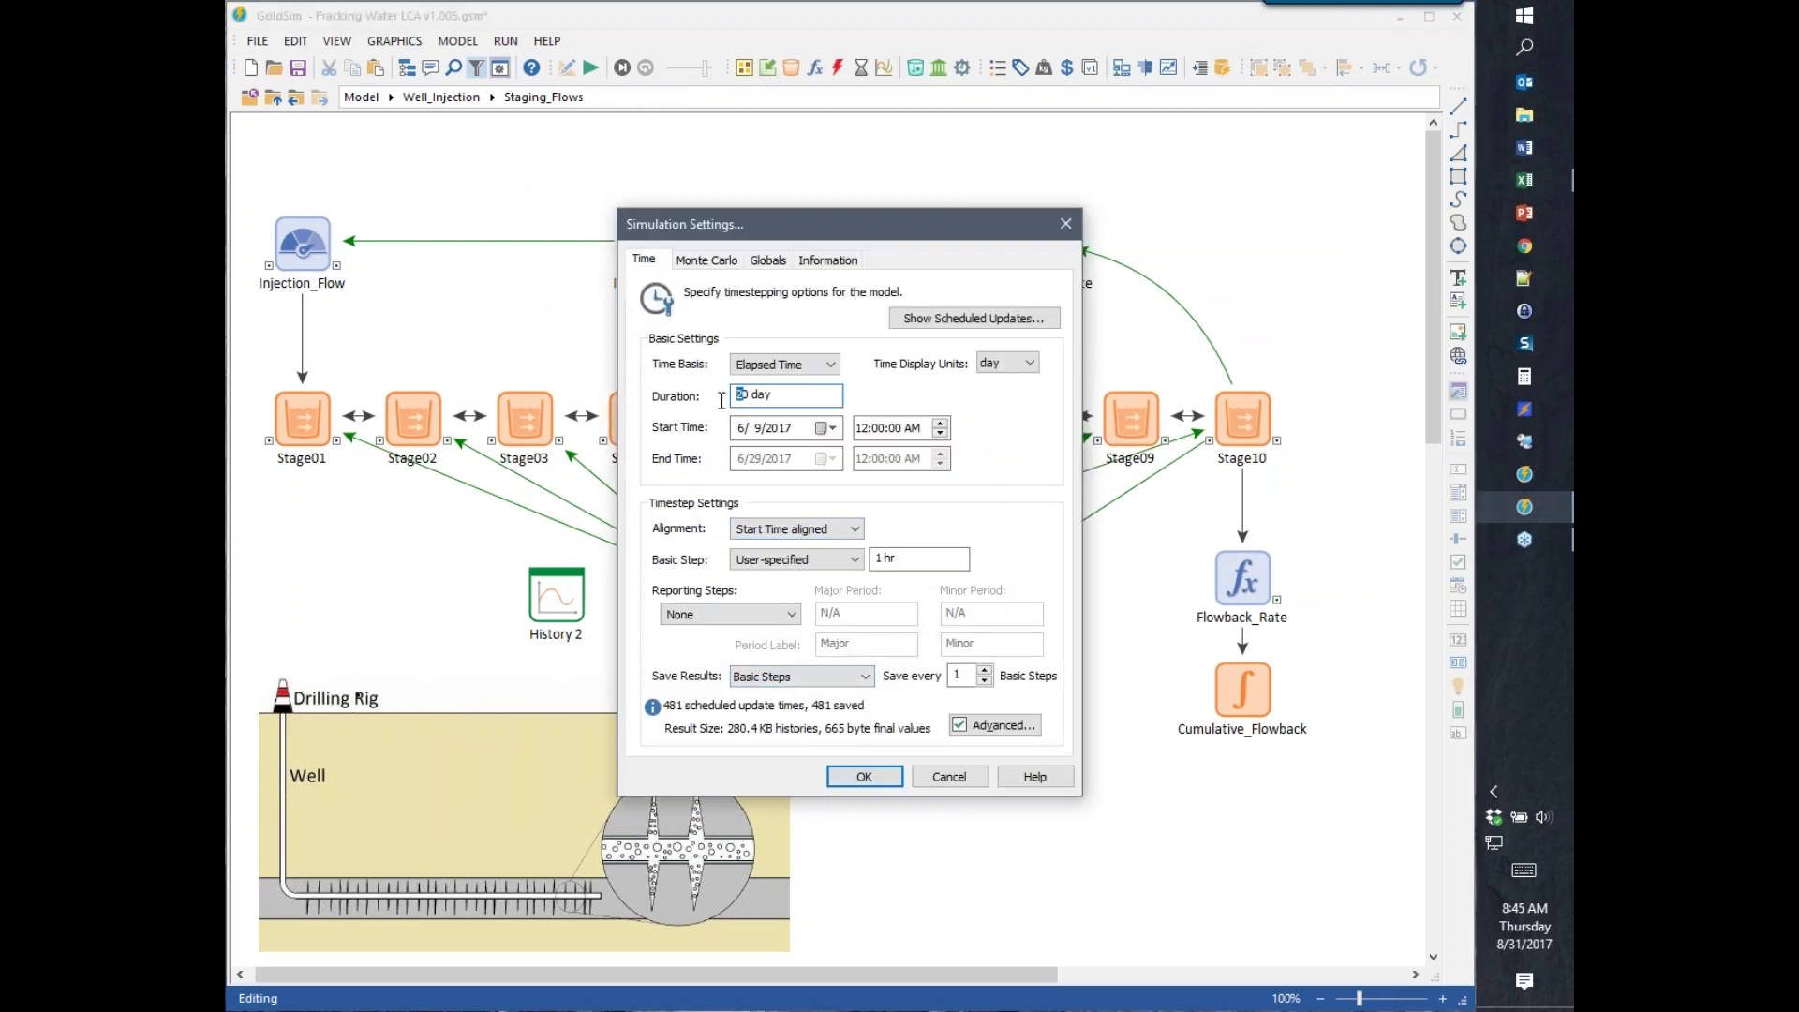
type("10")
left_click(845, 781)
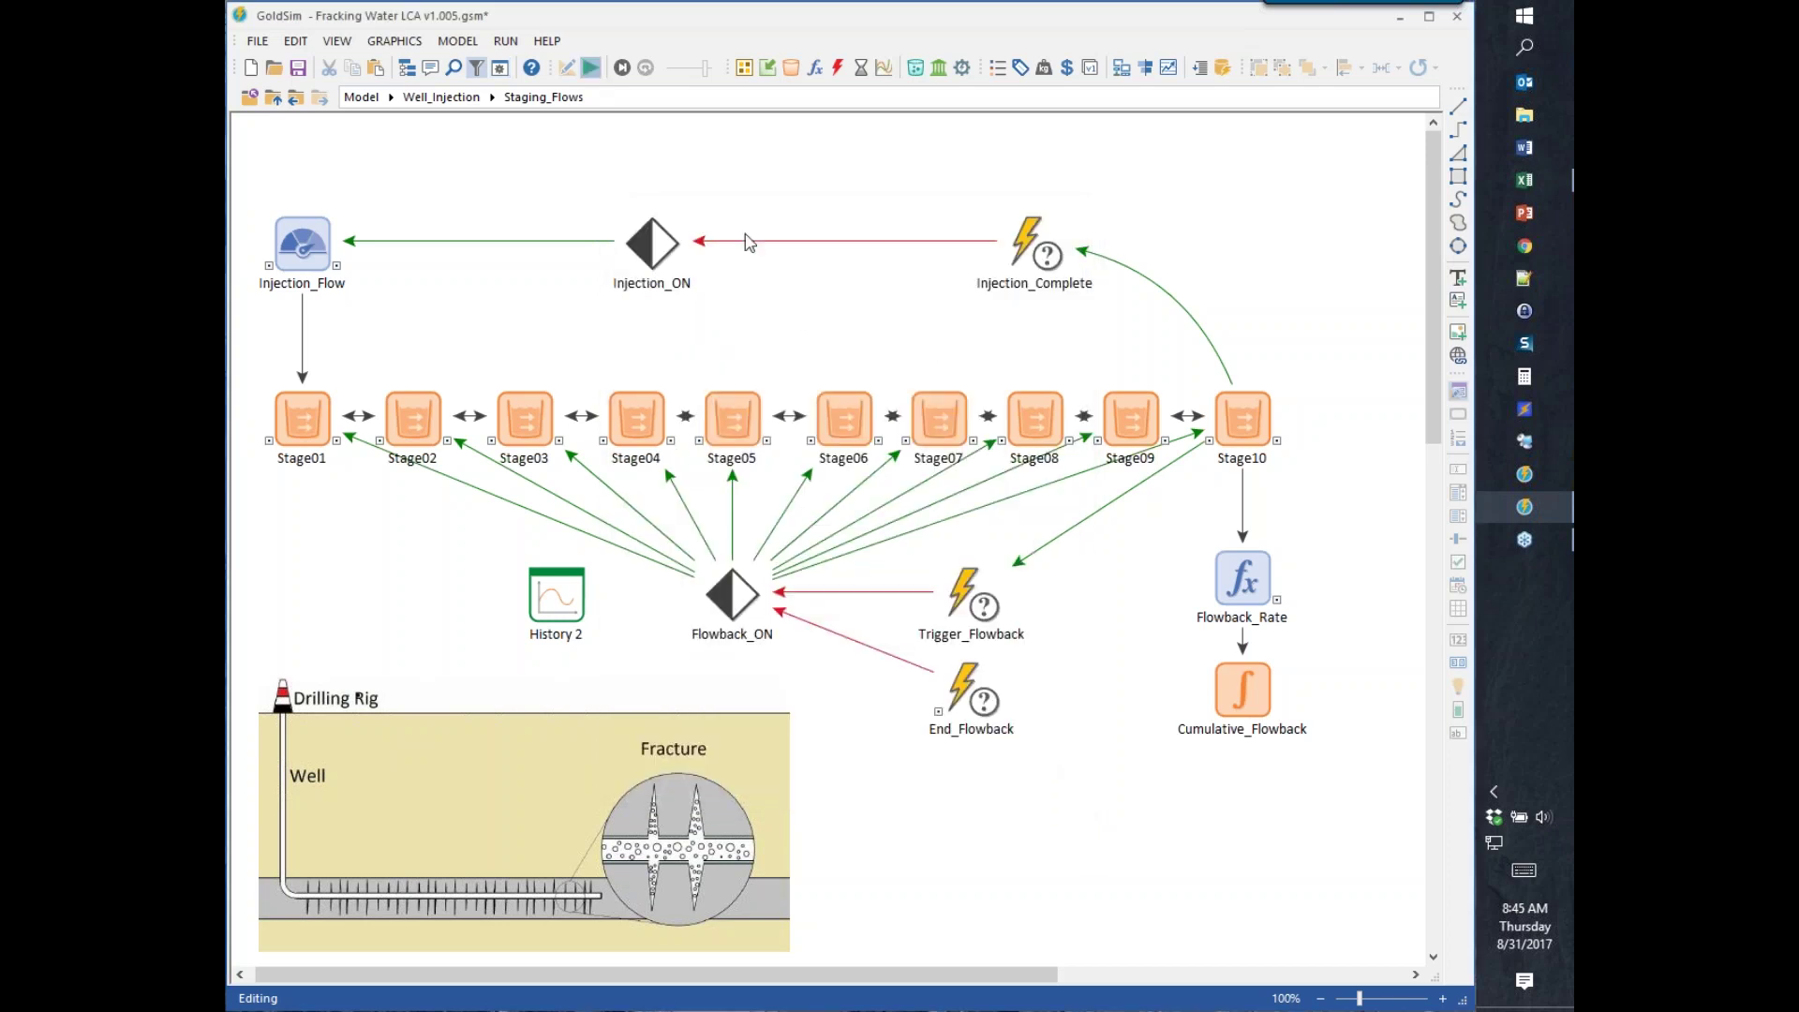
left_click(590, 68)
left_click(849, 541)
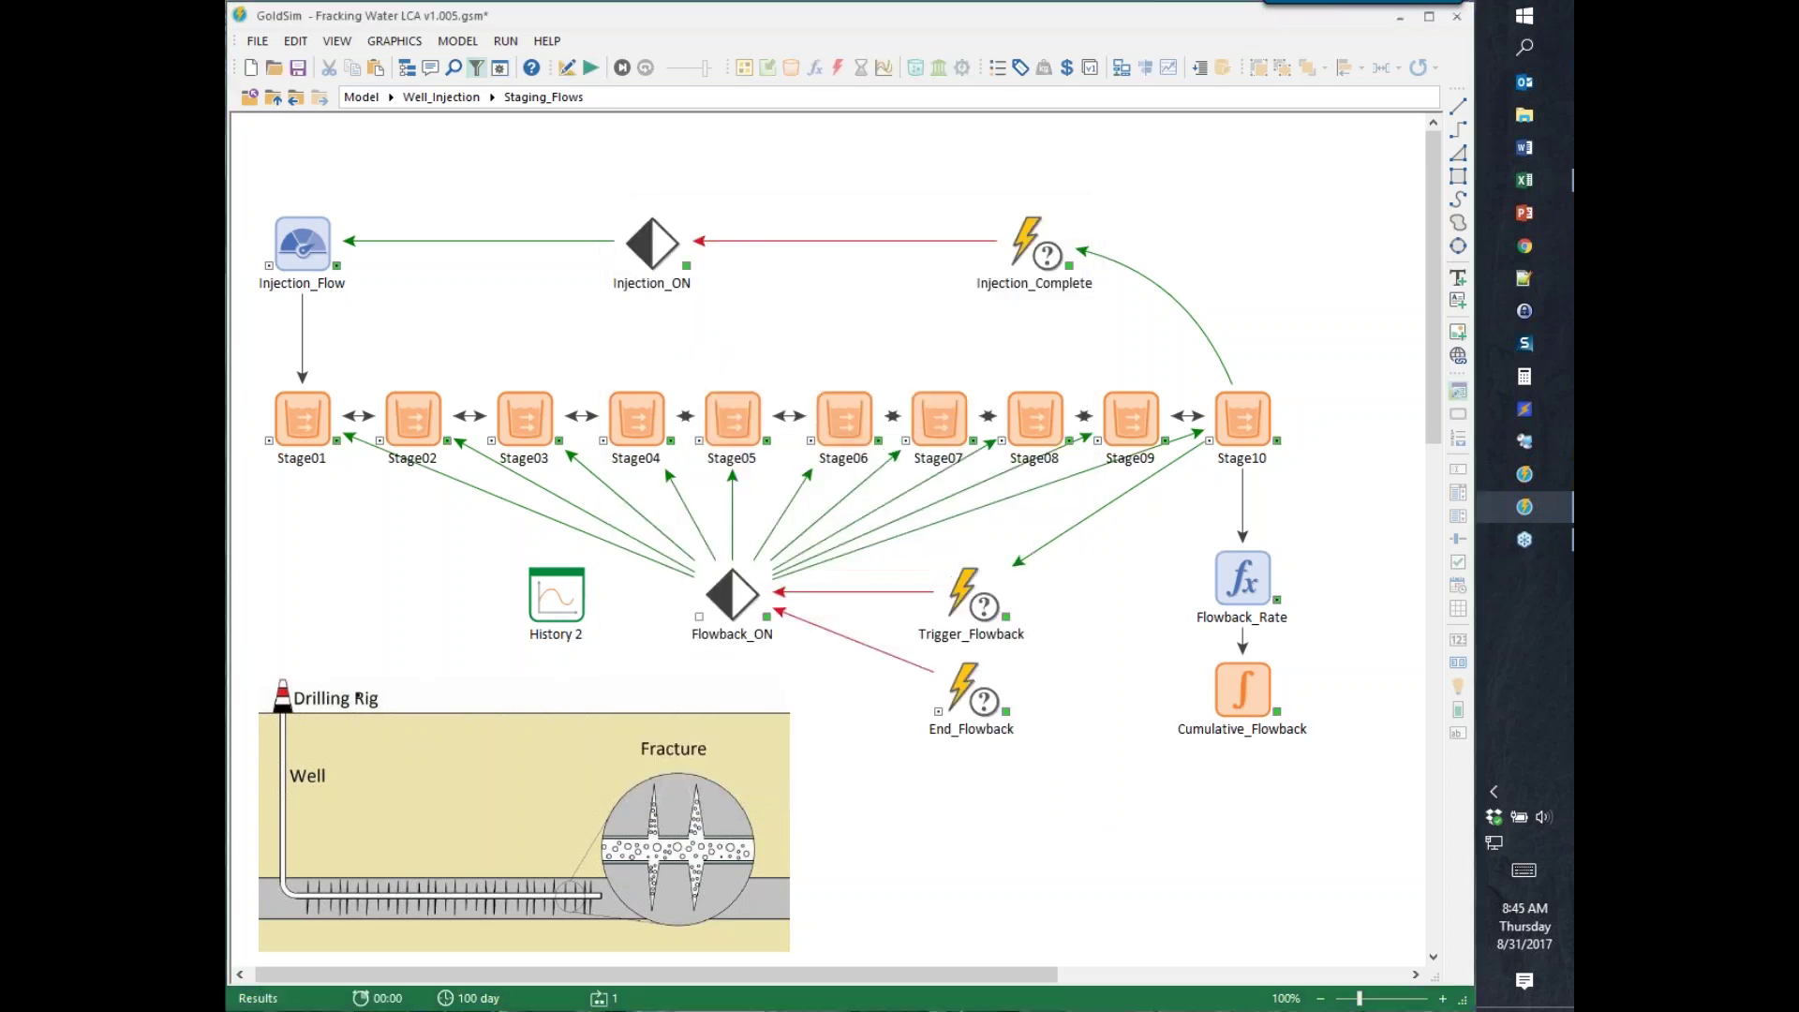
- View the Flowback_ON time history for the 100-day run, close it and review the Injection_ON and Flowback_ON trigger summaries
right_click(729, 596)
left_click(812, 606)
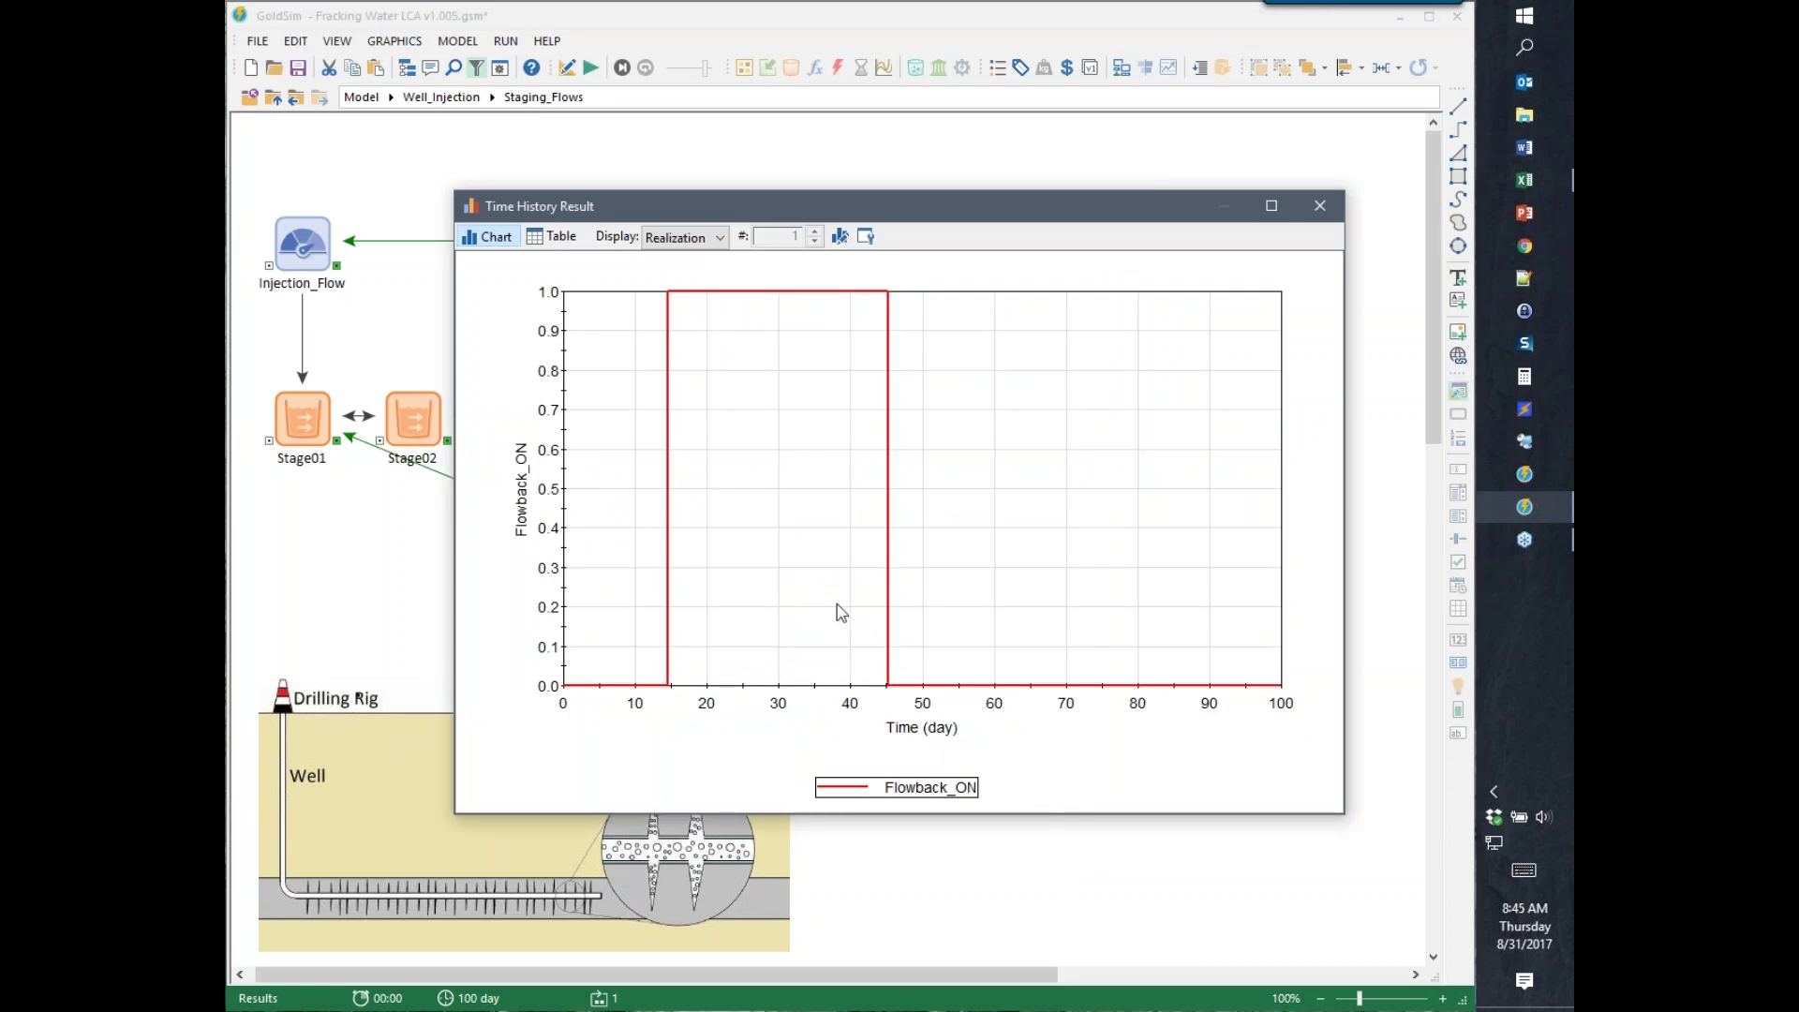
left_click(1317, 205)
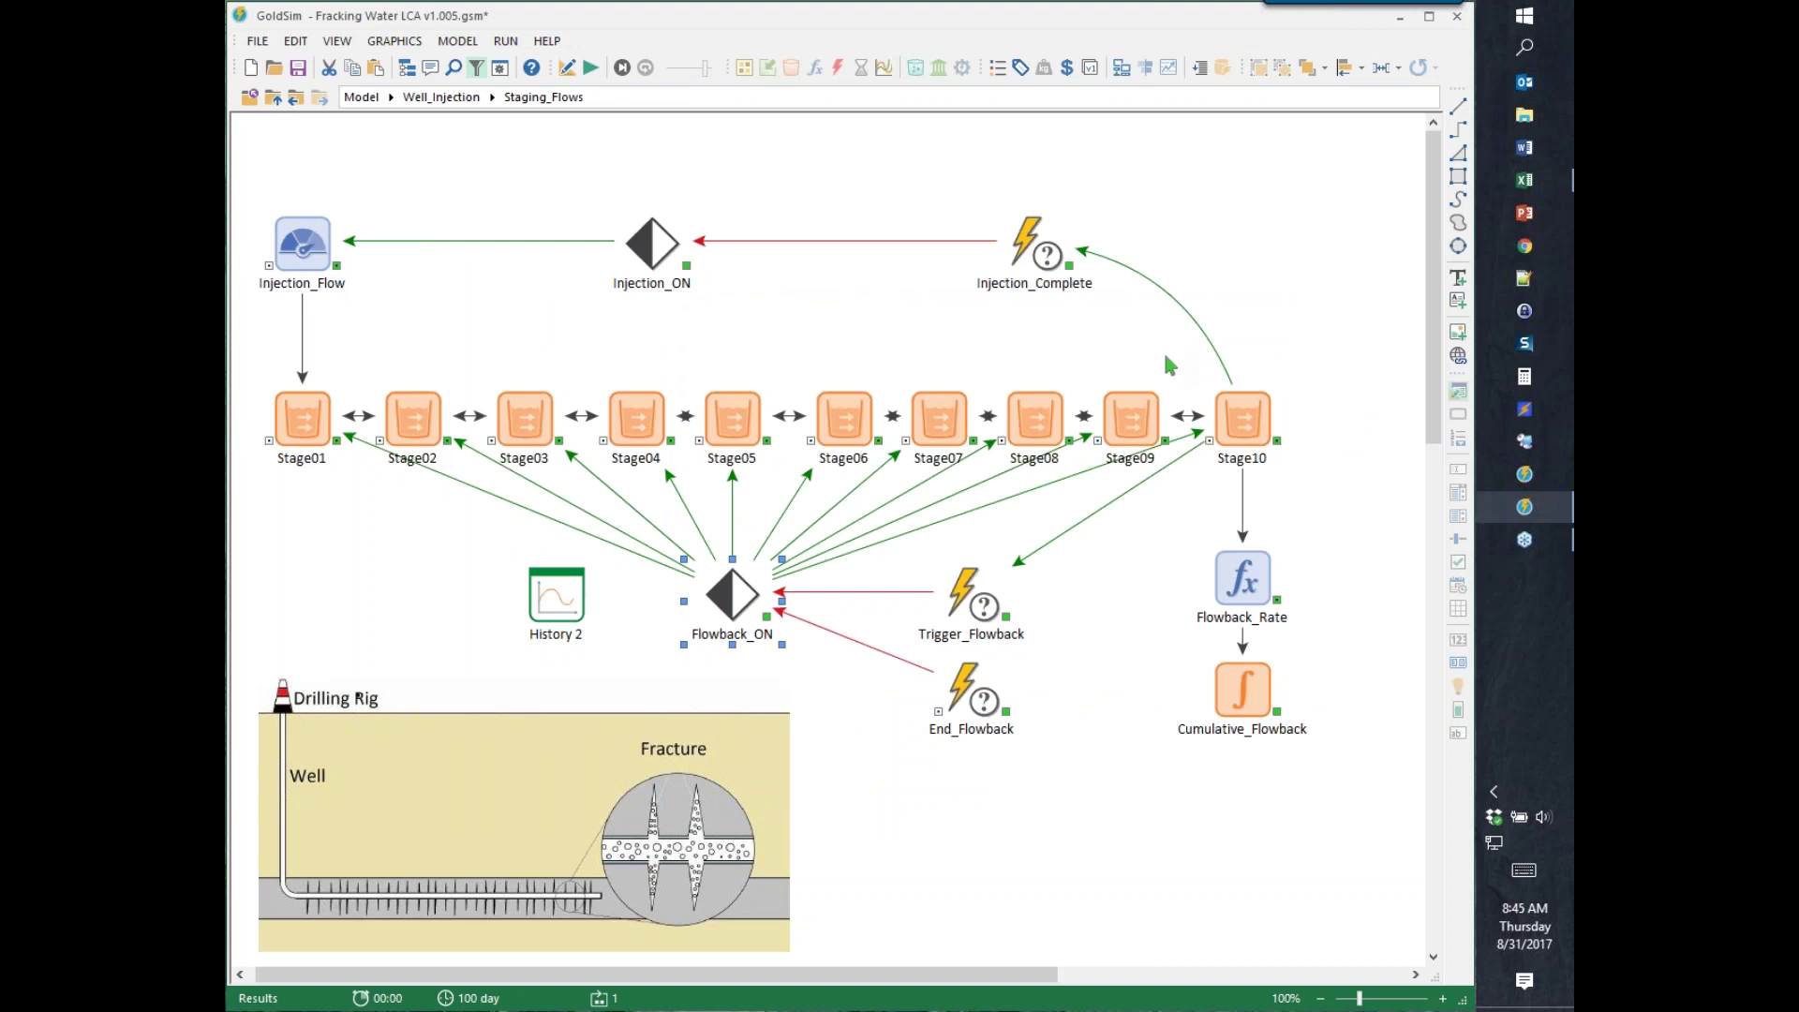
mouse_move(665, 231)
mouse_move(731, 598)
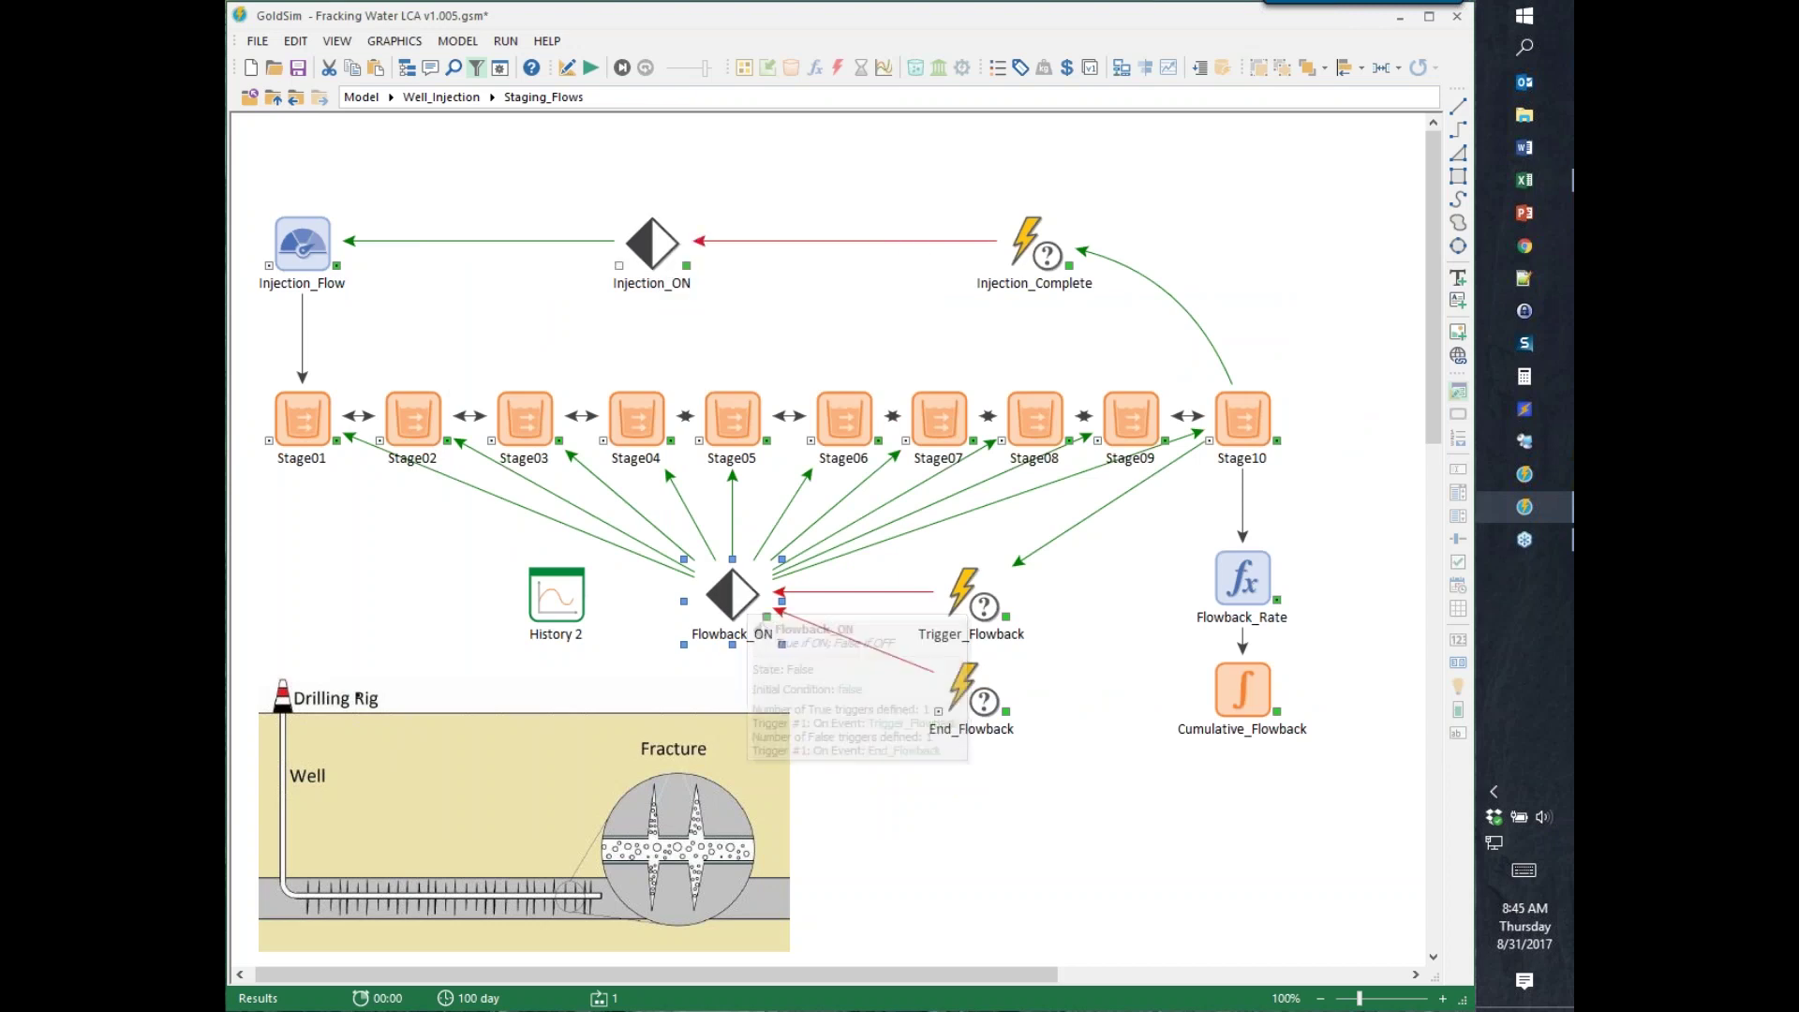
- Insert a Time History Result element above Injection_ON that plots Injection_ON and Flowback_ON, and show its chart
right_click(737, 167)
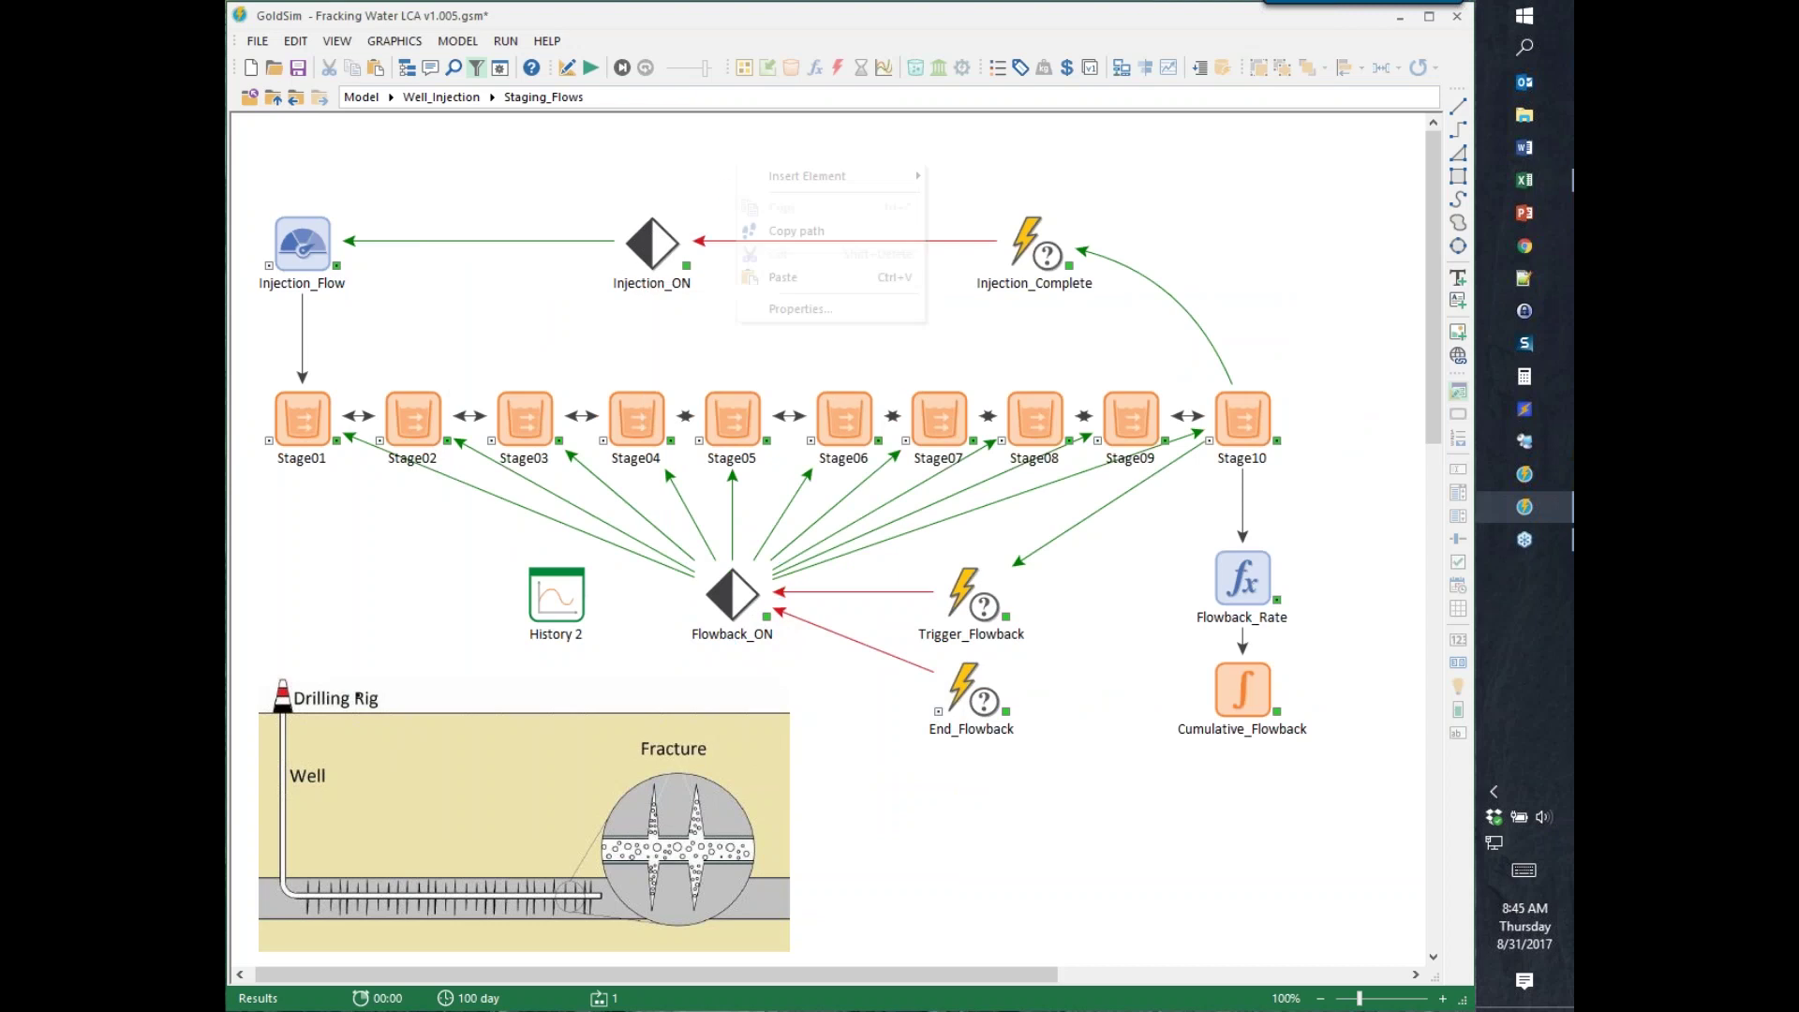
mouse_move(881, 176)
left_click(996, 178)
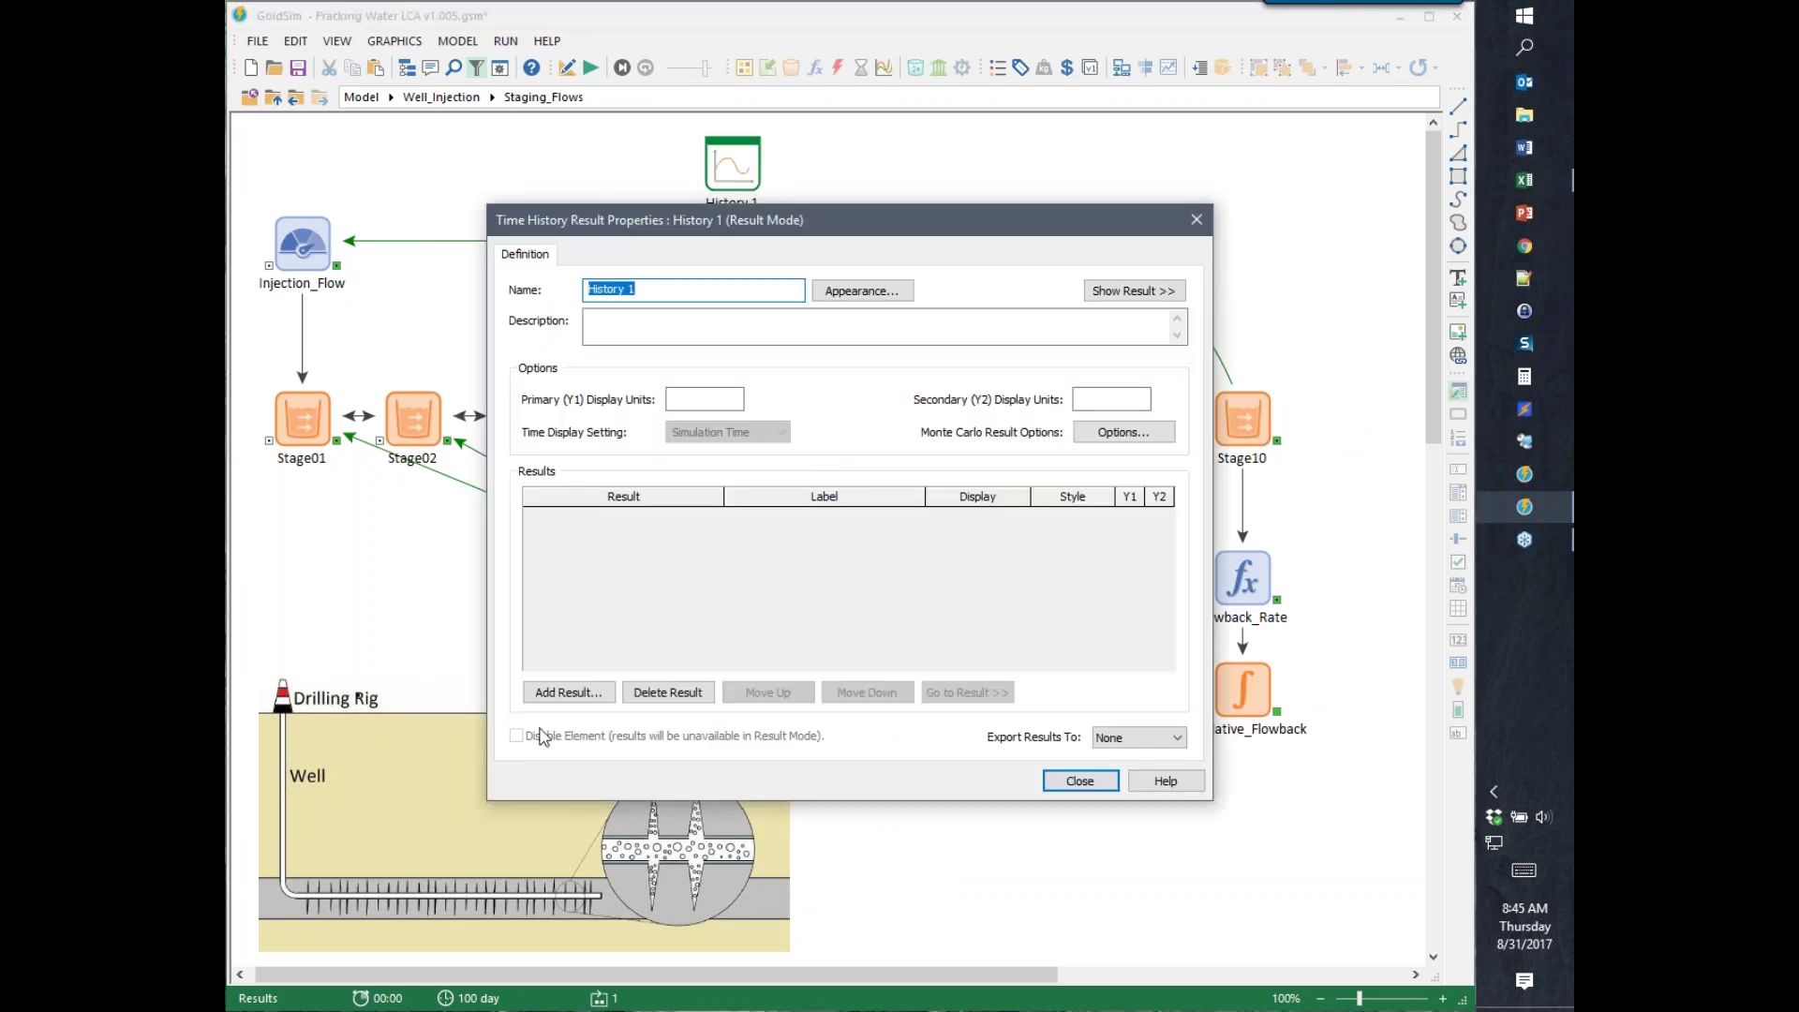
left_click(567, 692)
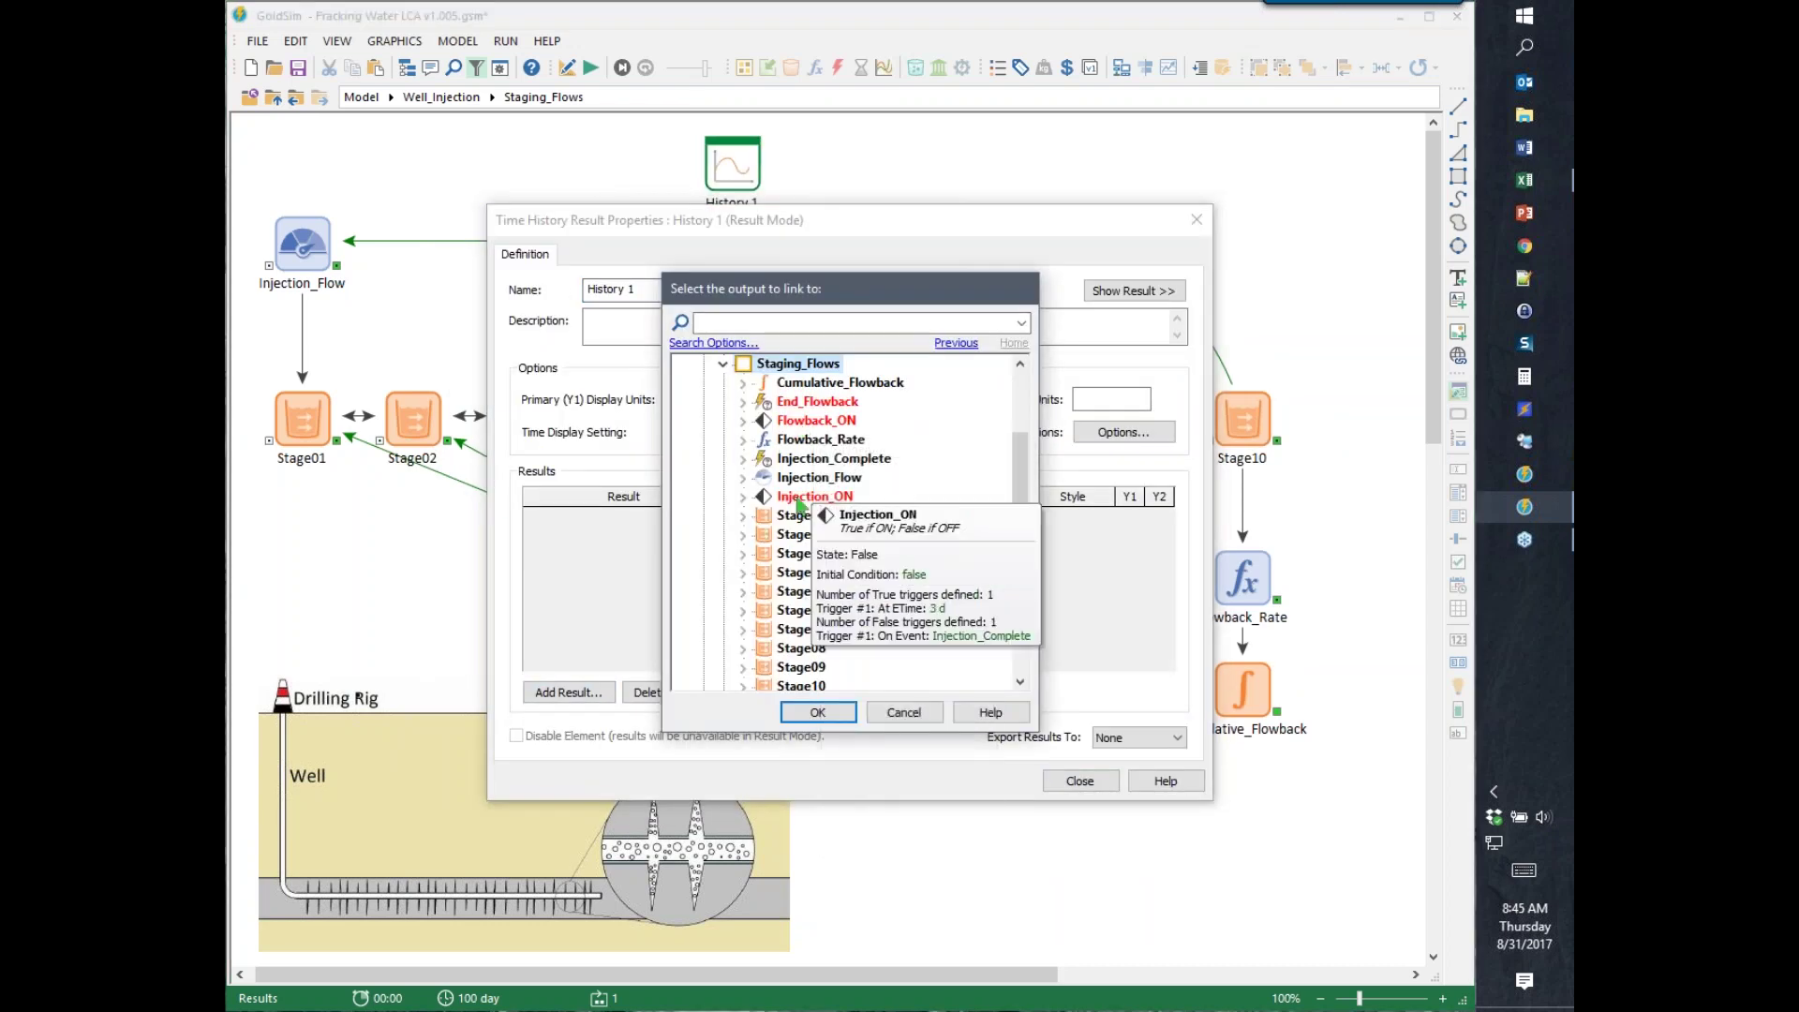
double_click(806, 496)
left_click(604, 686)
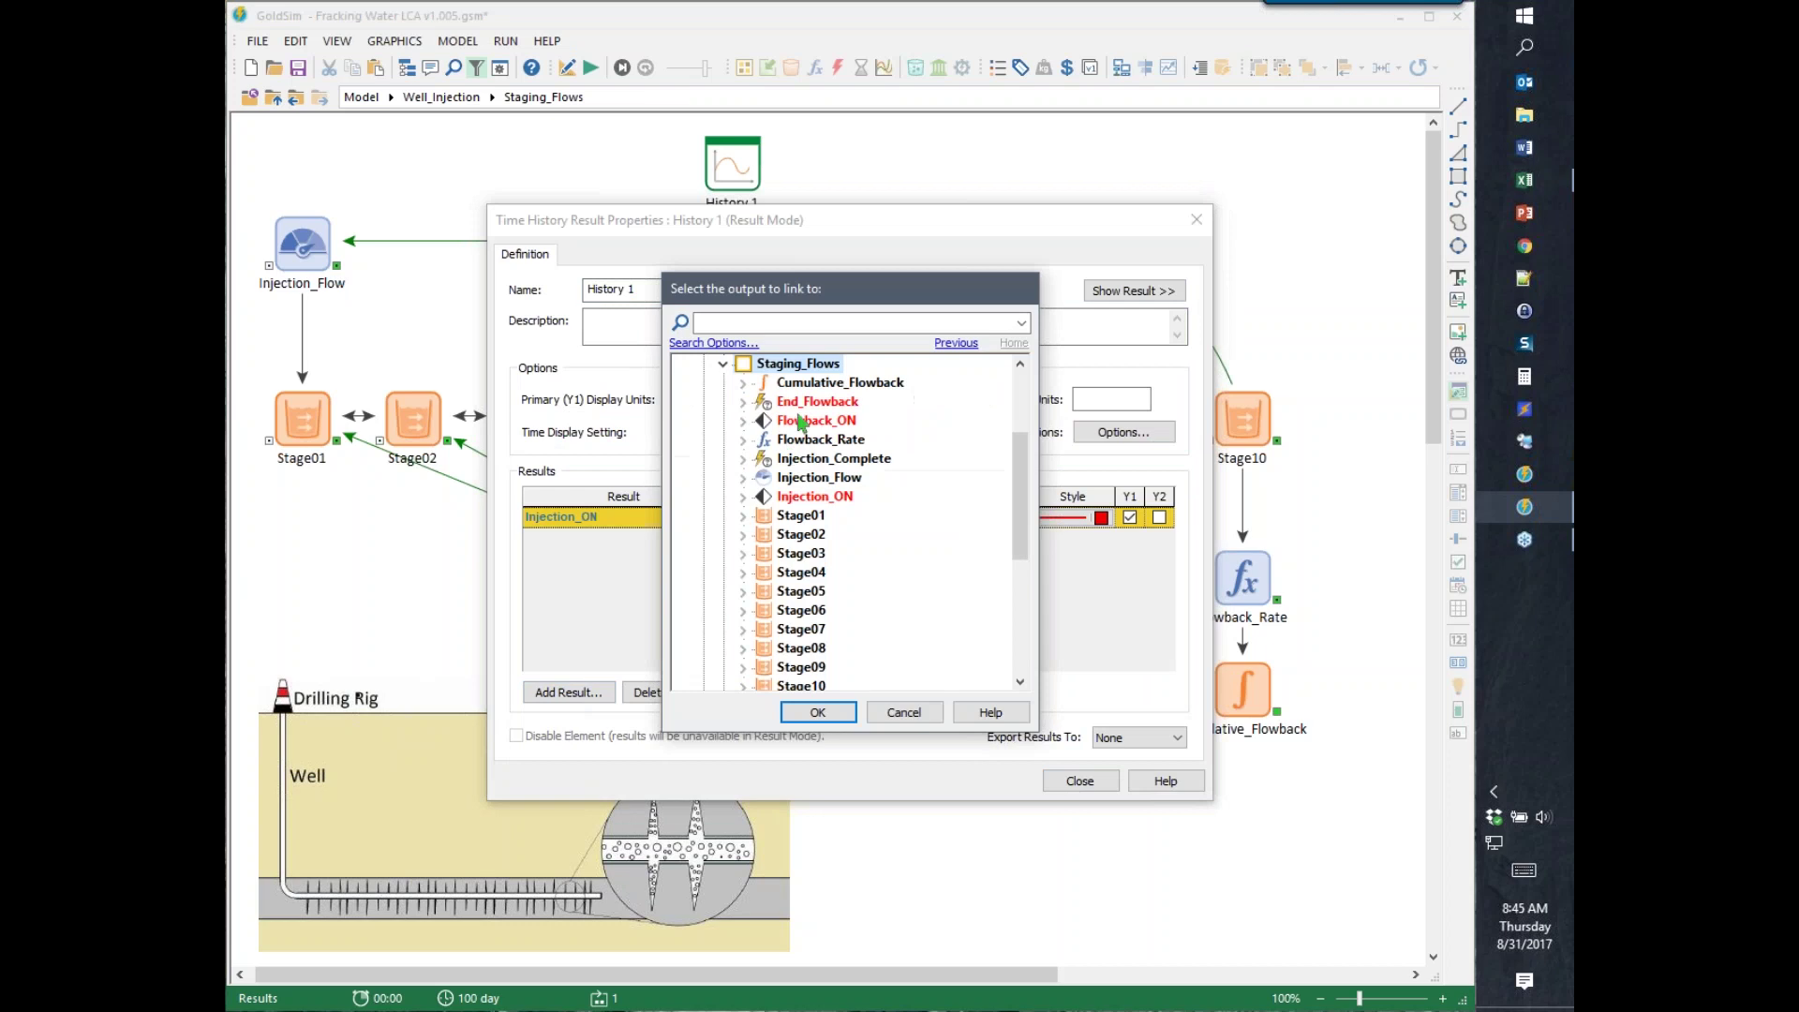
double_click(796, 364)
left_click(1080, 781)
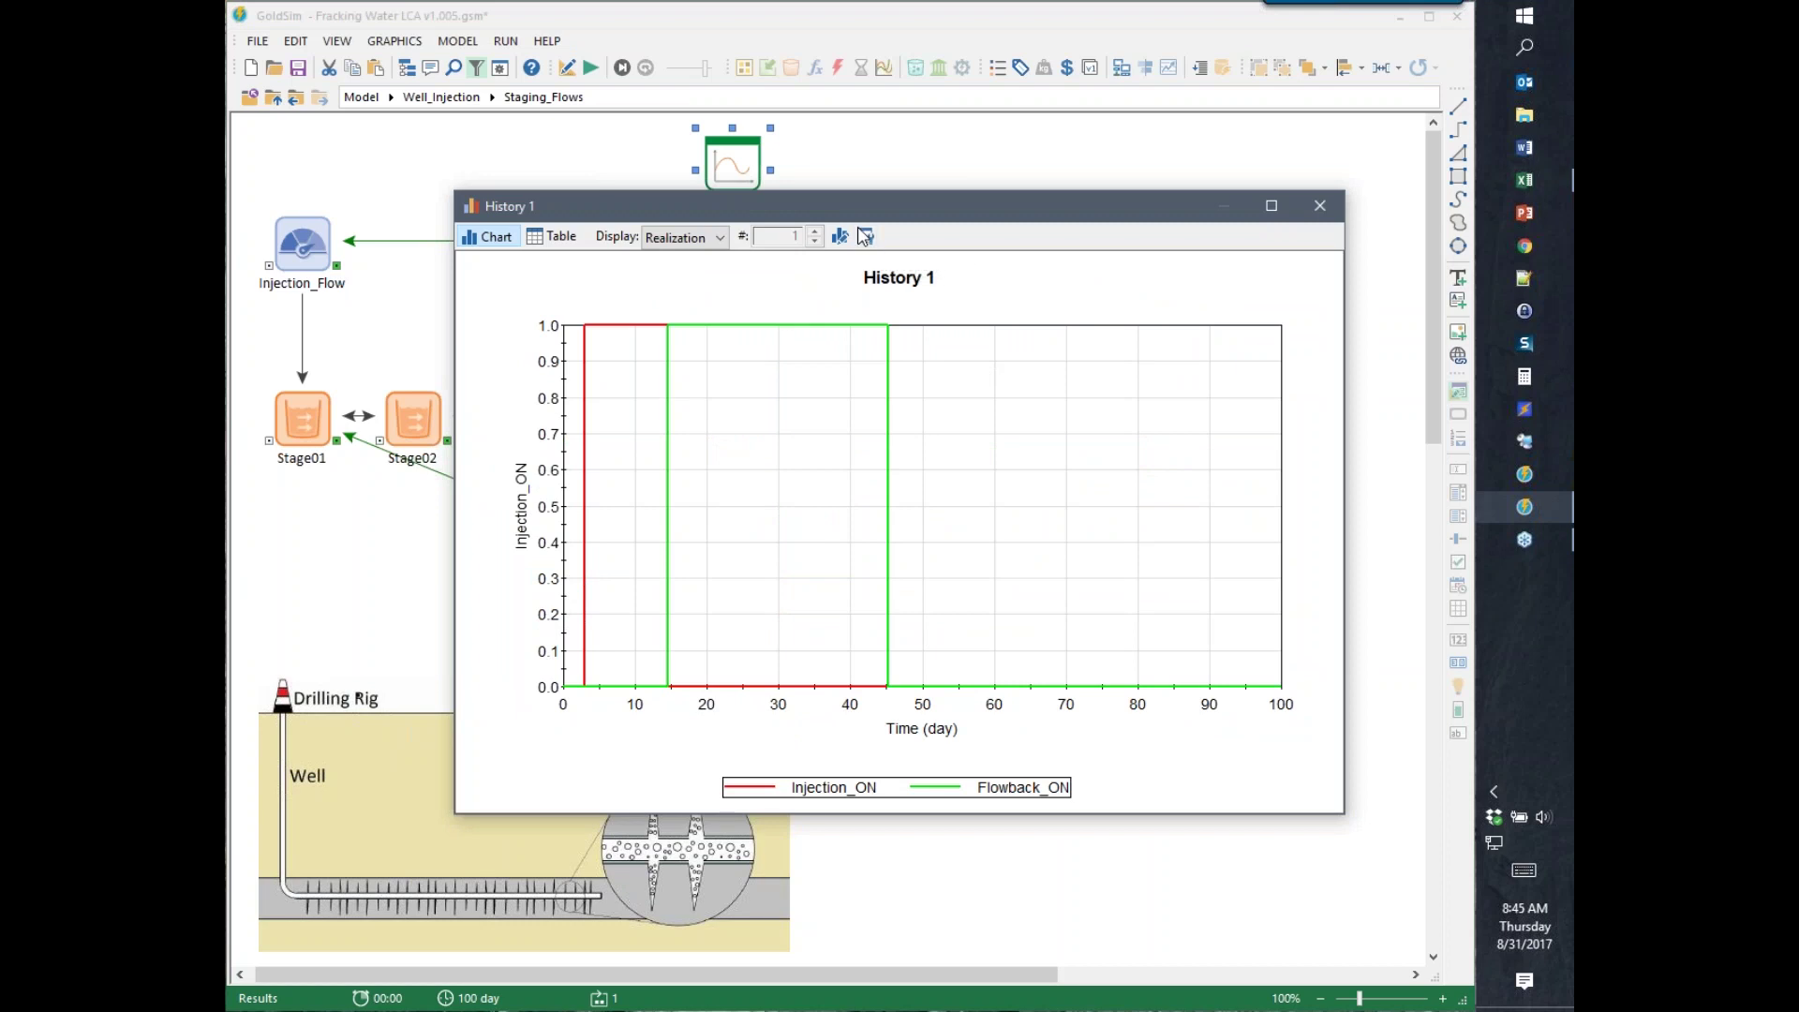
- Make the Flowback_ON line dashed in the History 1 chart, examine both status curves and close the chart
left_click(866, 237)
left_click(1073, 542)
left_click(771, 415)
left_click(776, 462)
left_click(987, 395)
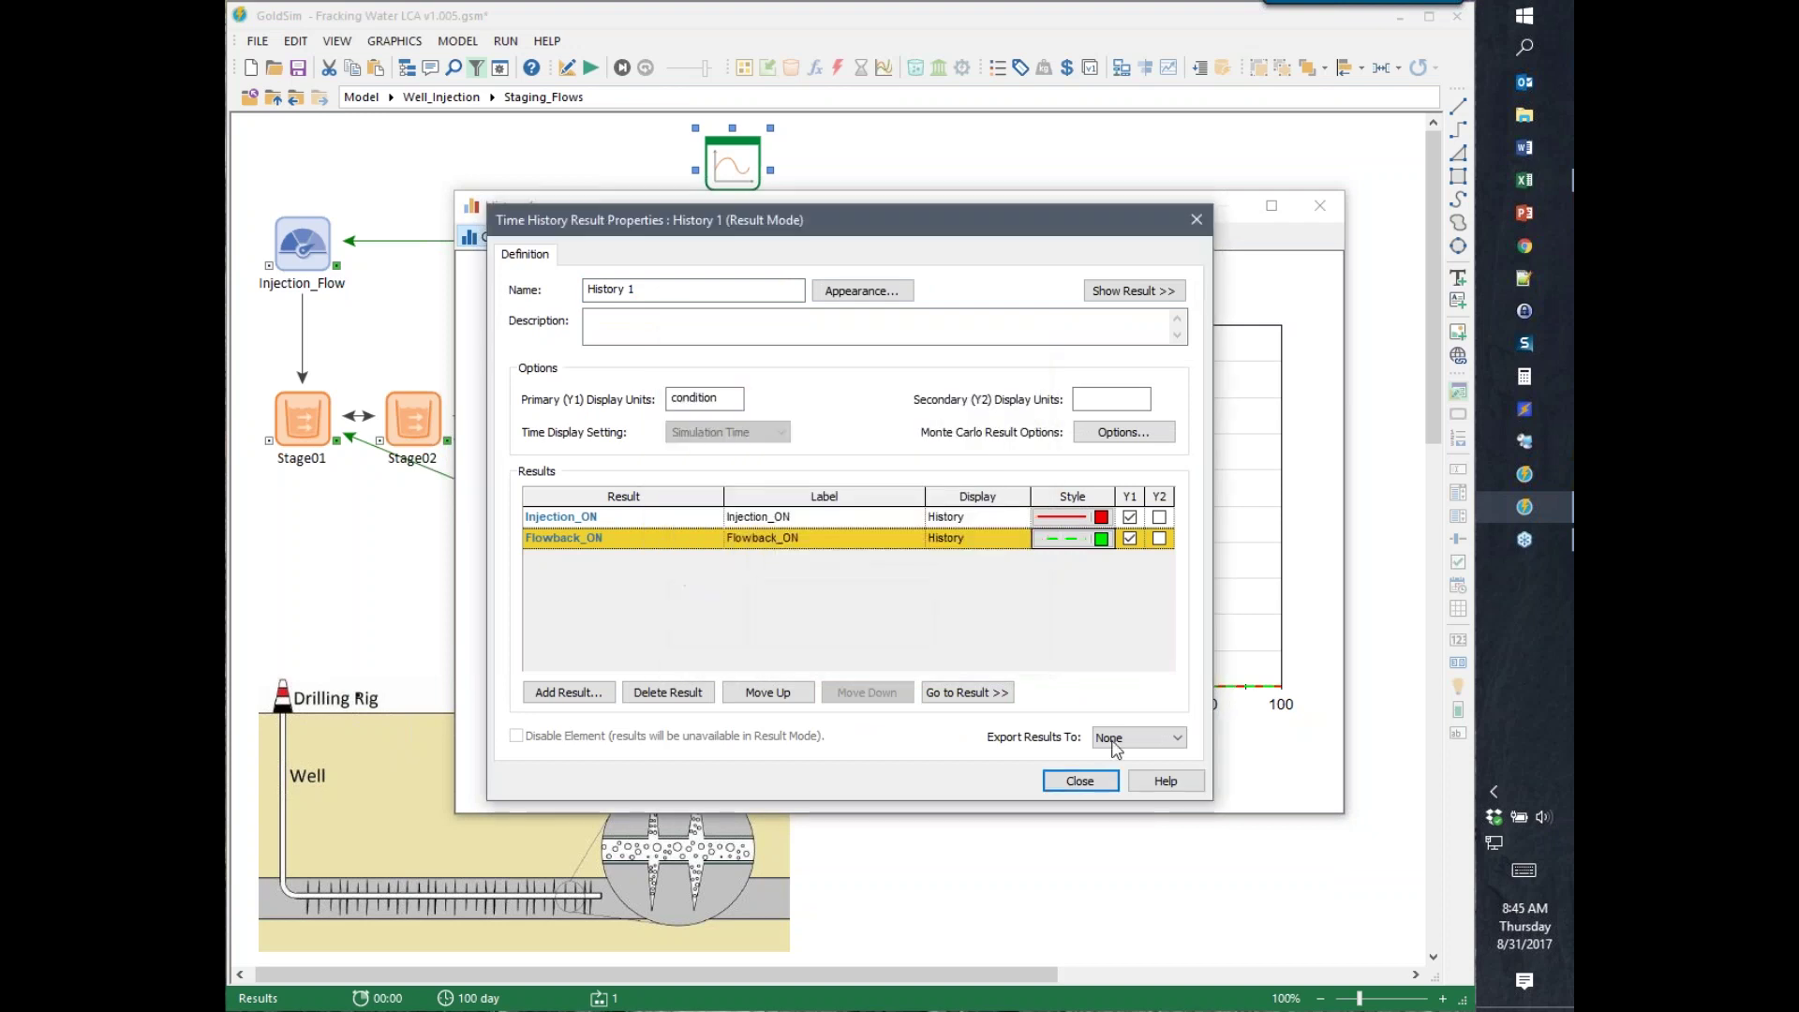
left_click(1079, 781)
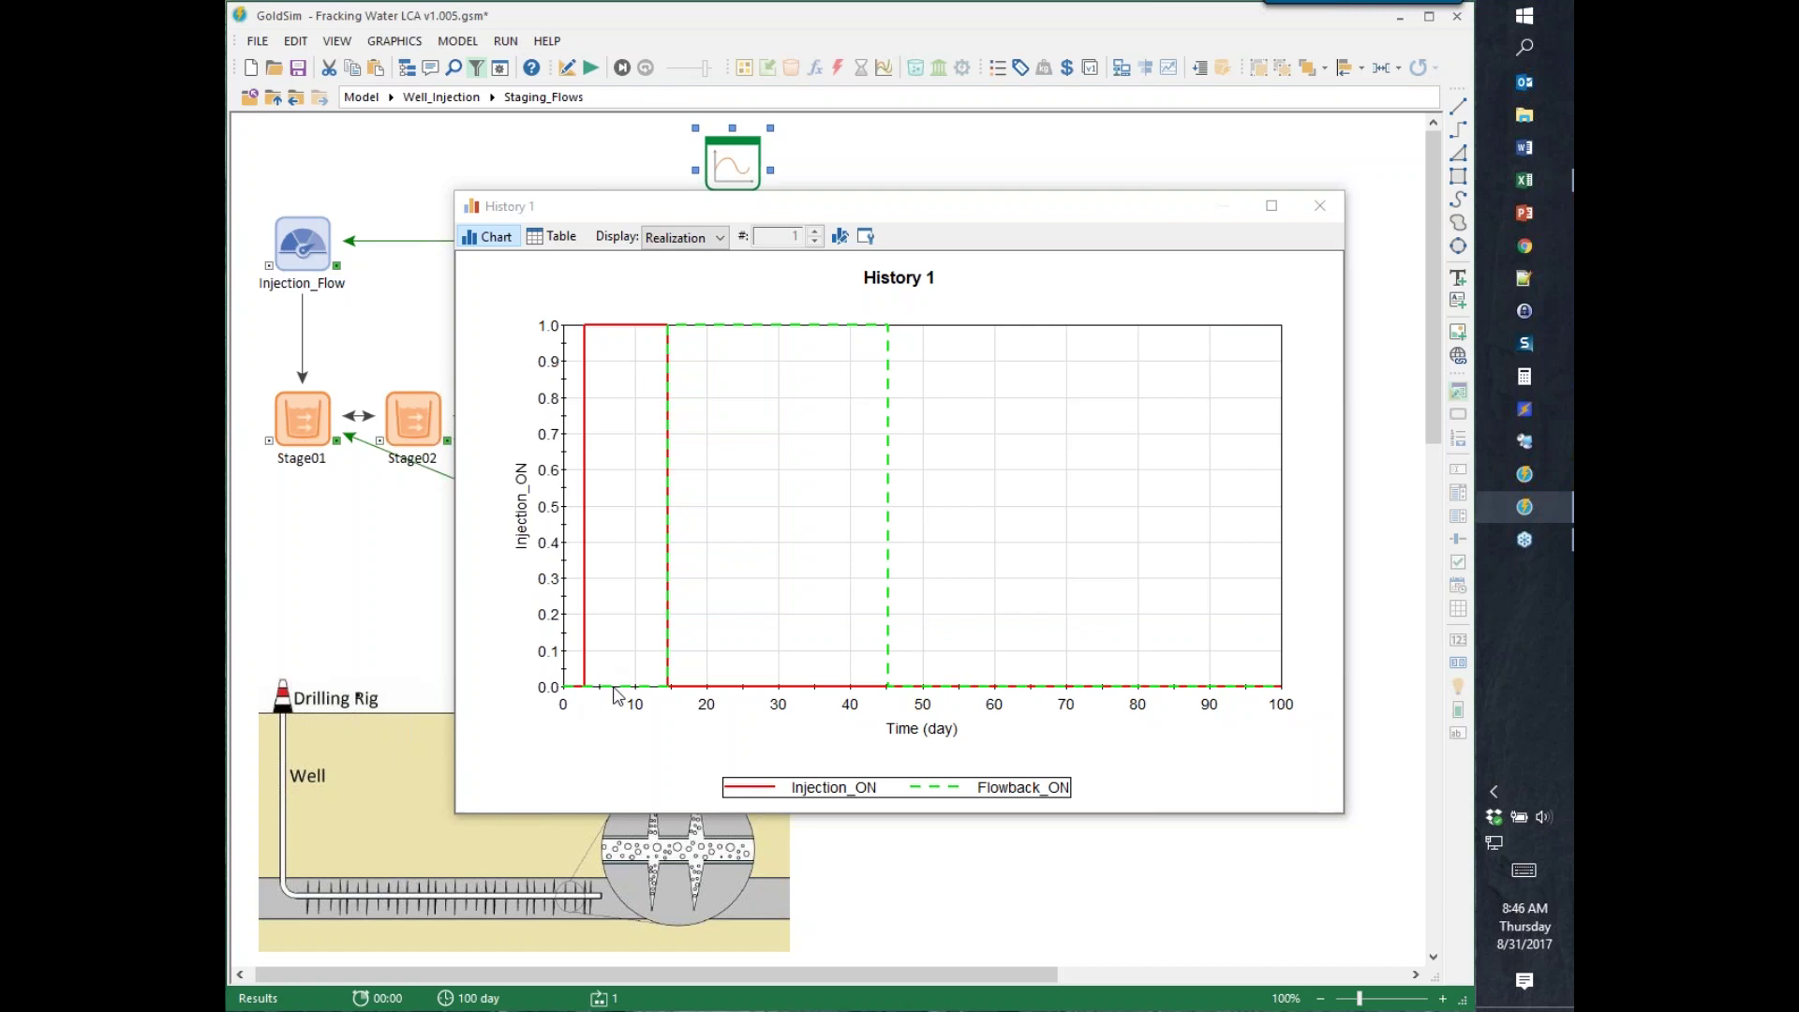
left_click_drag(788, 219, 633, 115)
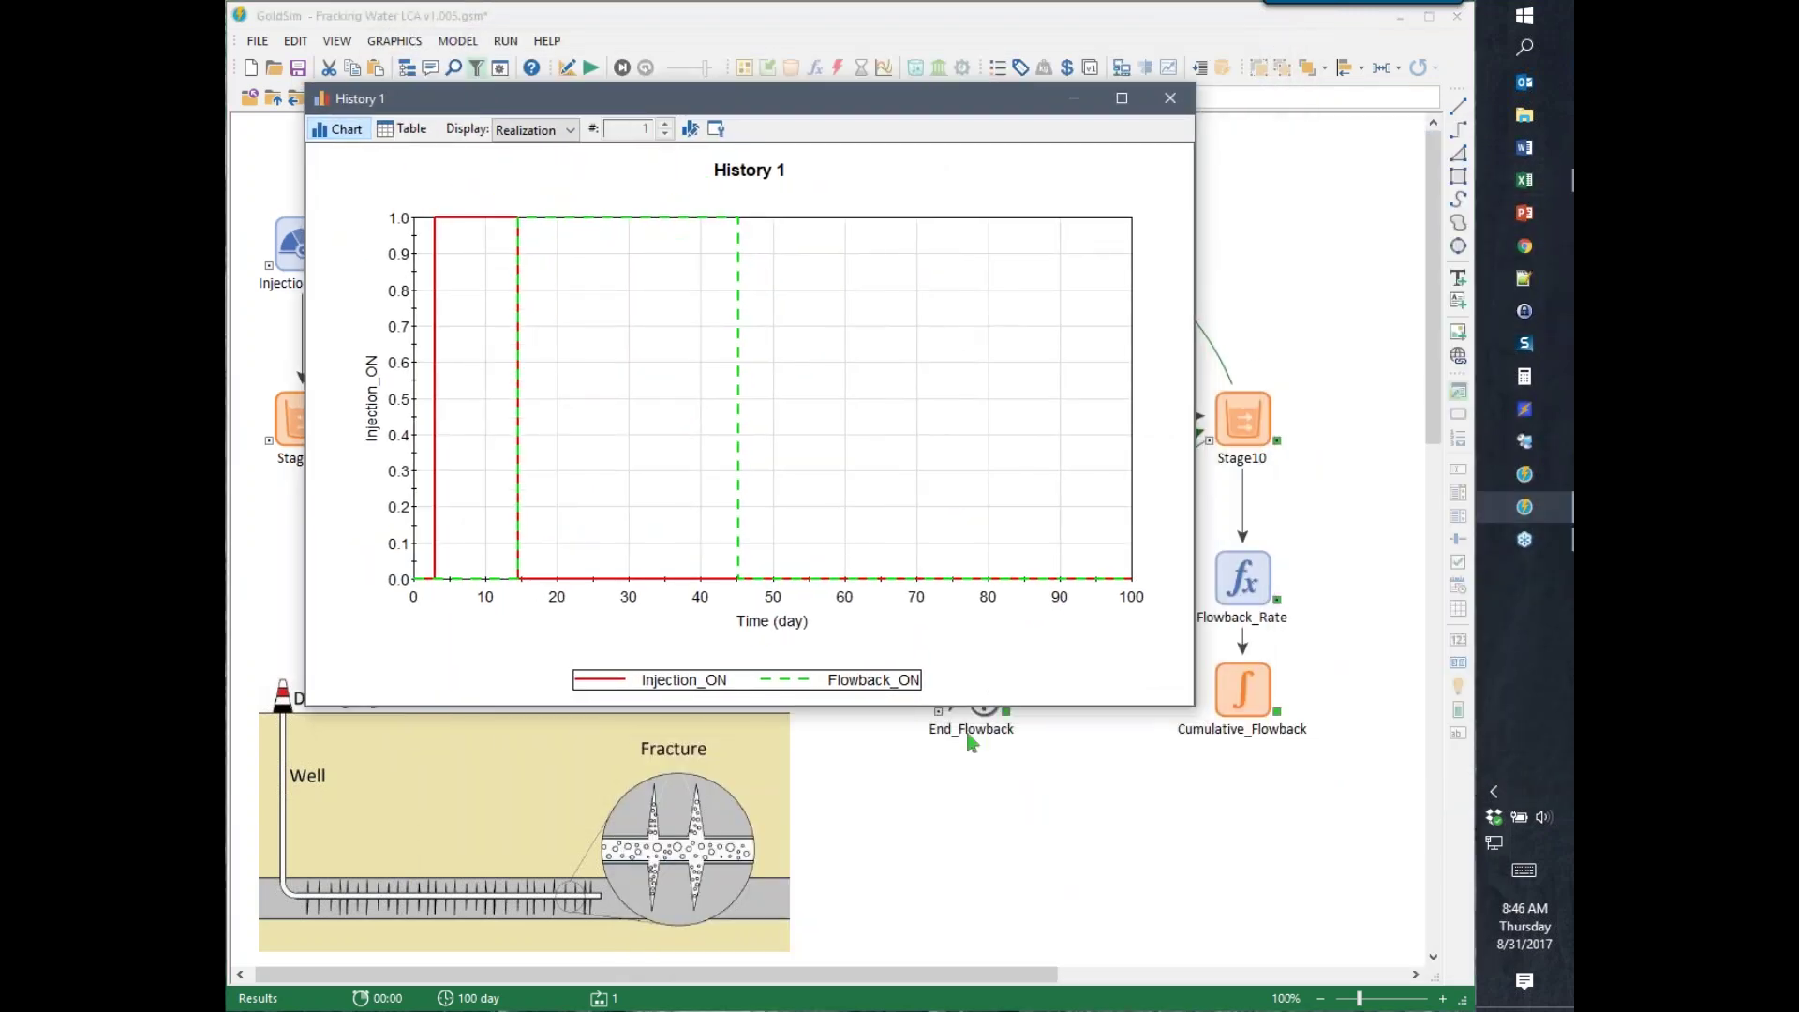
left_click(1167, 98)
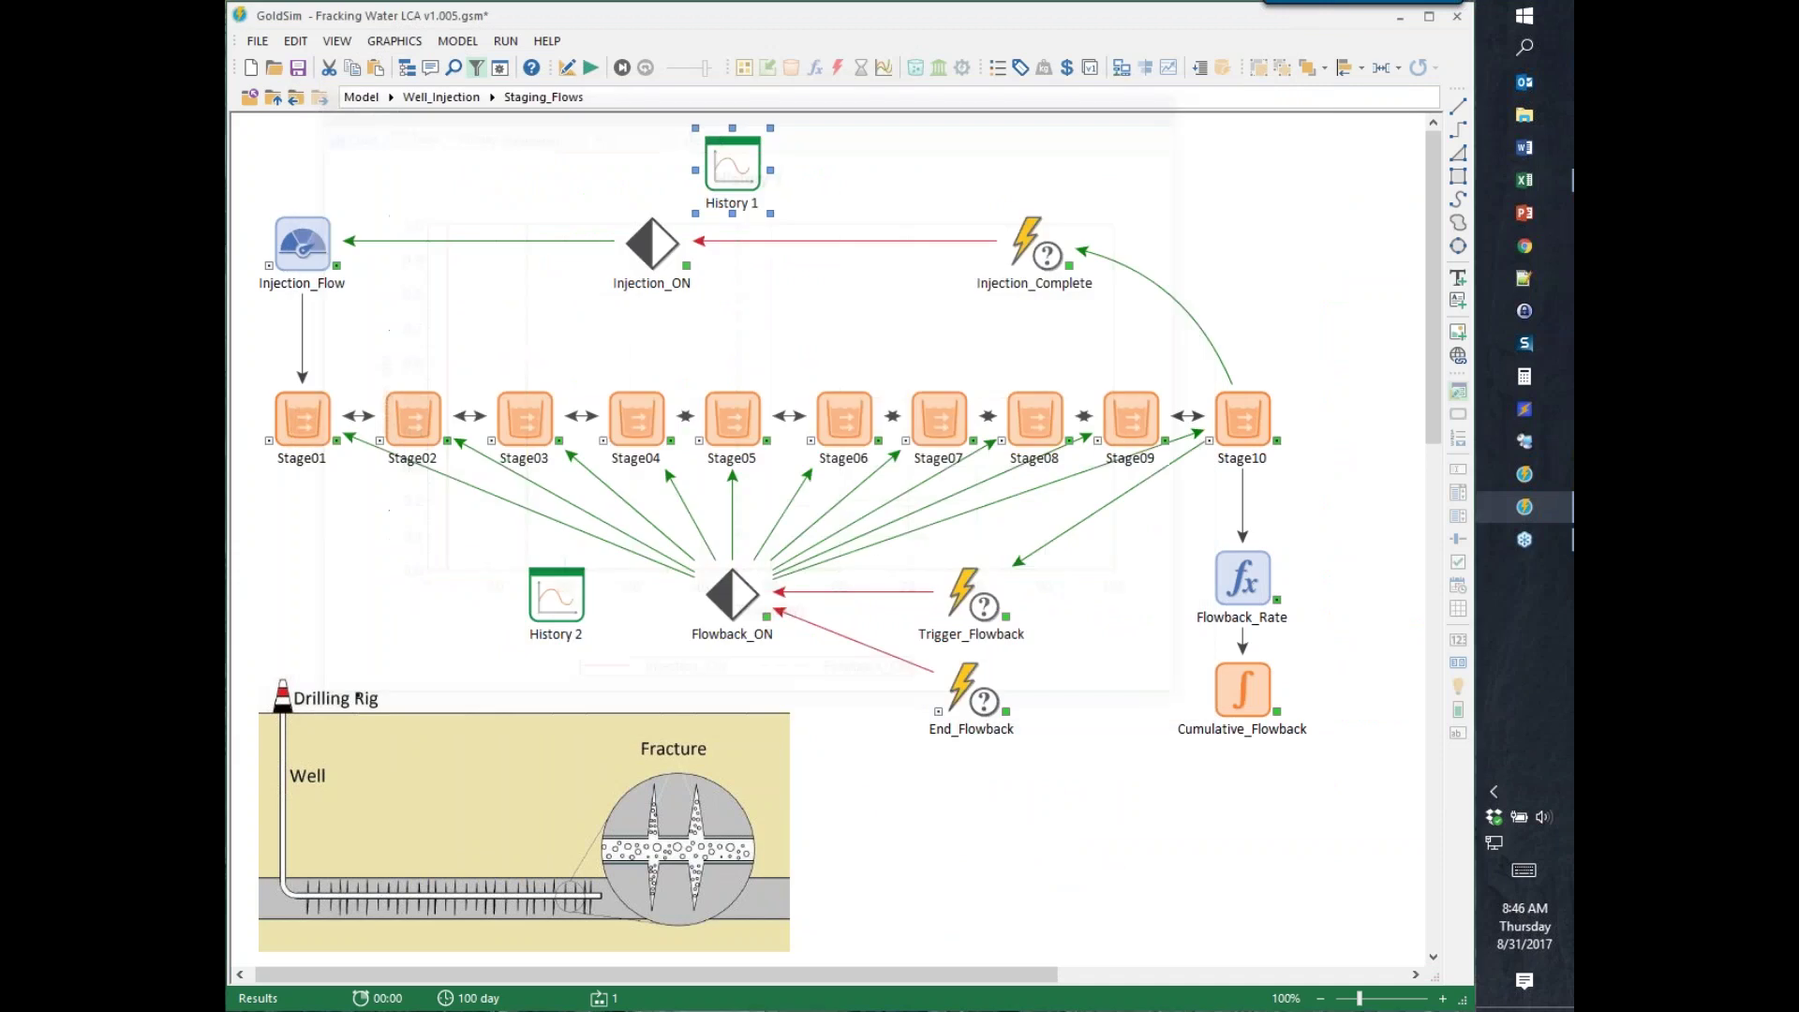
- View the time history of End_Flowback's EventCount output and close the chart
right_click(1015, 717)
mouse_move(1077, 768)
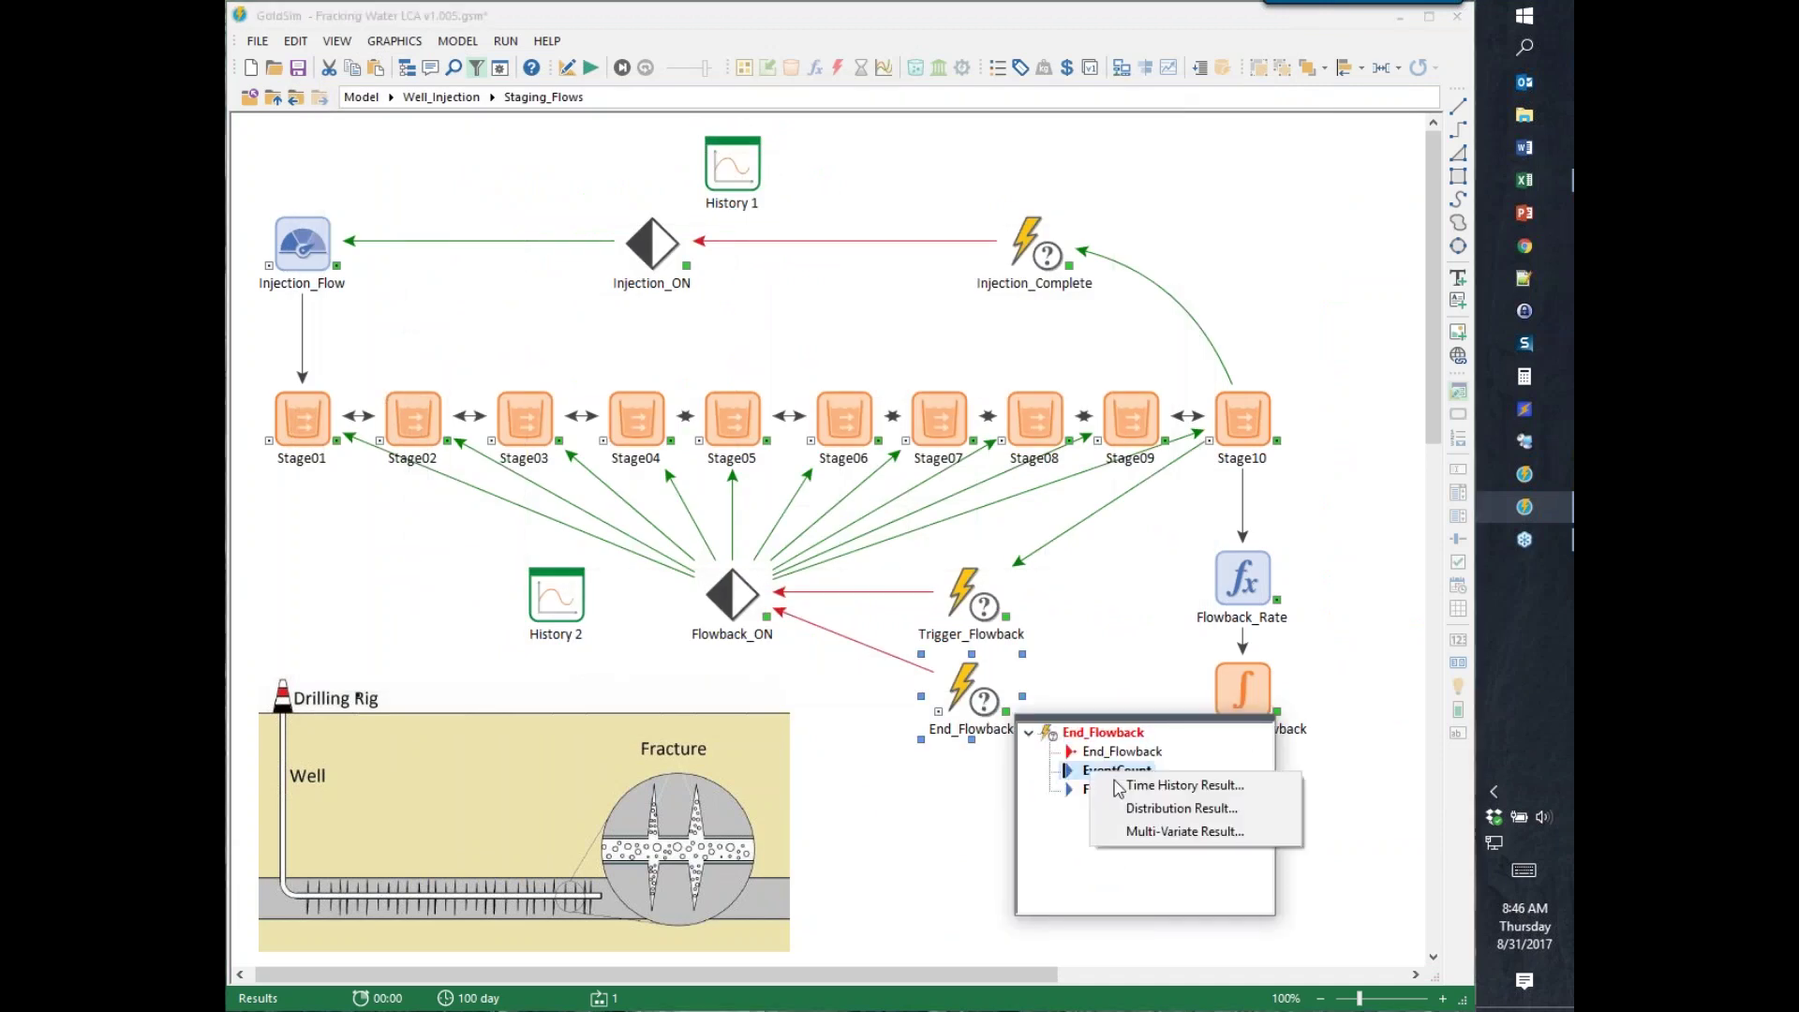
left_click(1138, 790)
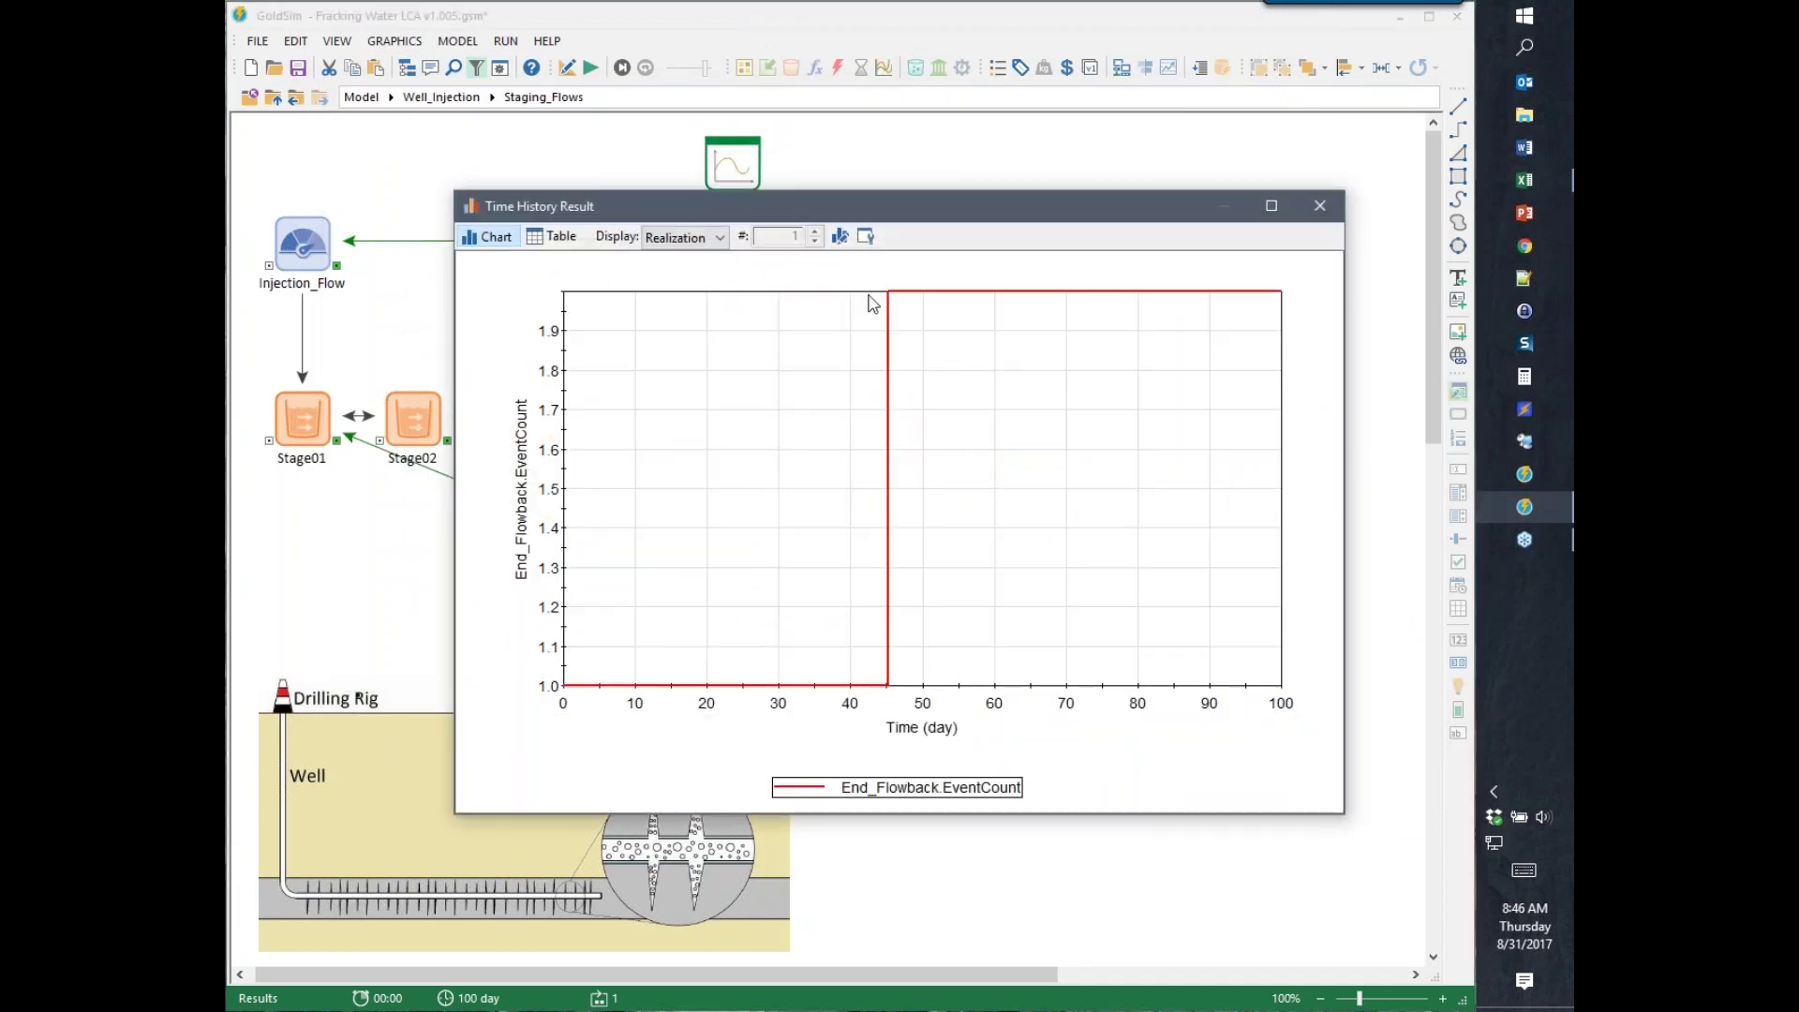
left_click_drag(791, 206, 785, 349)
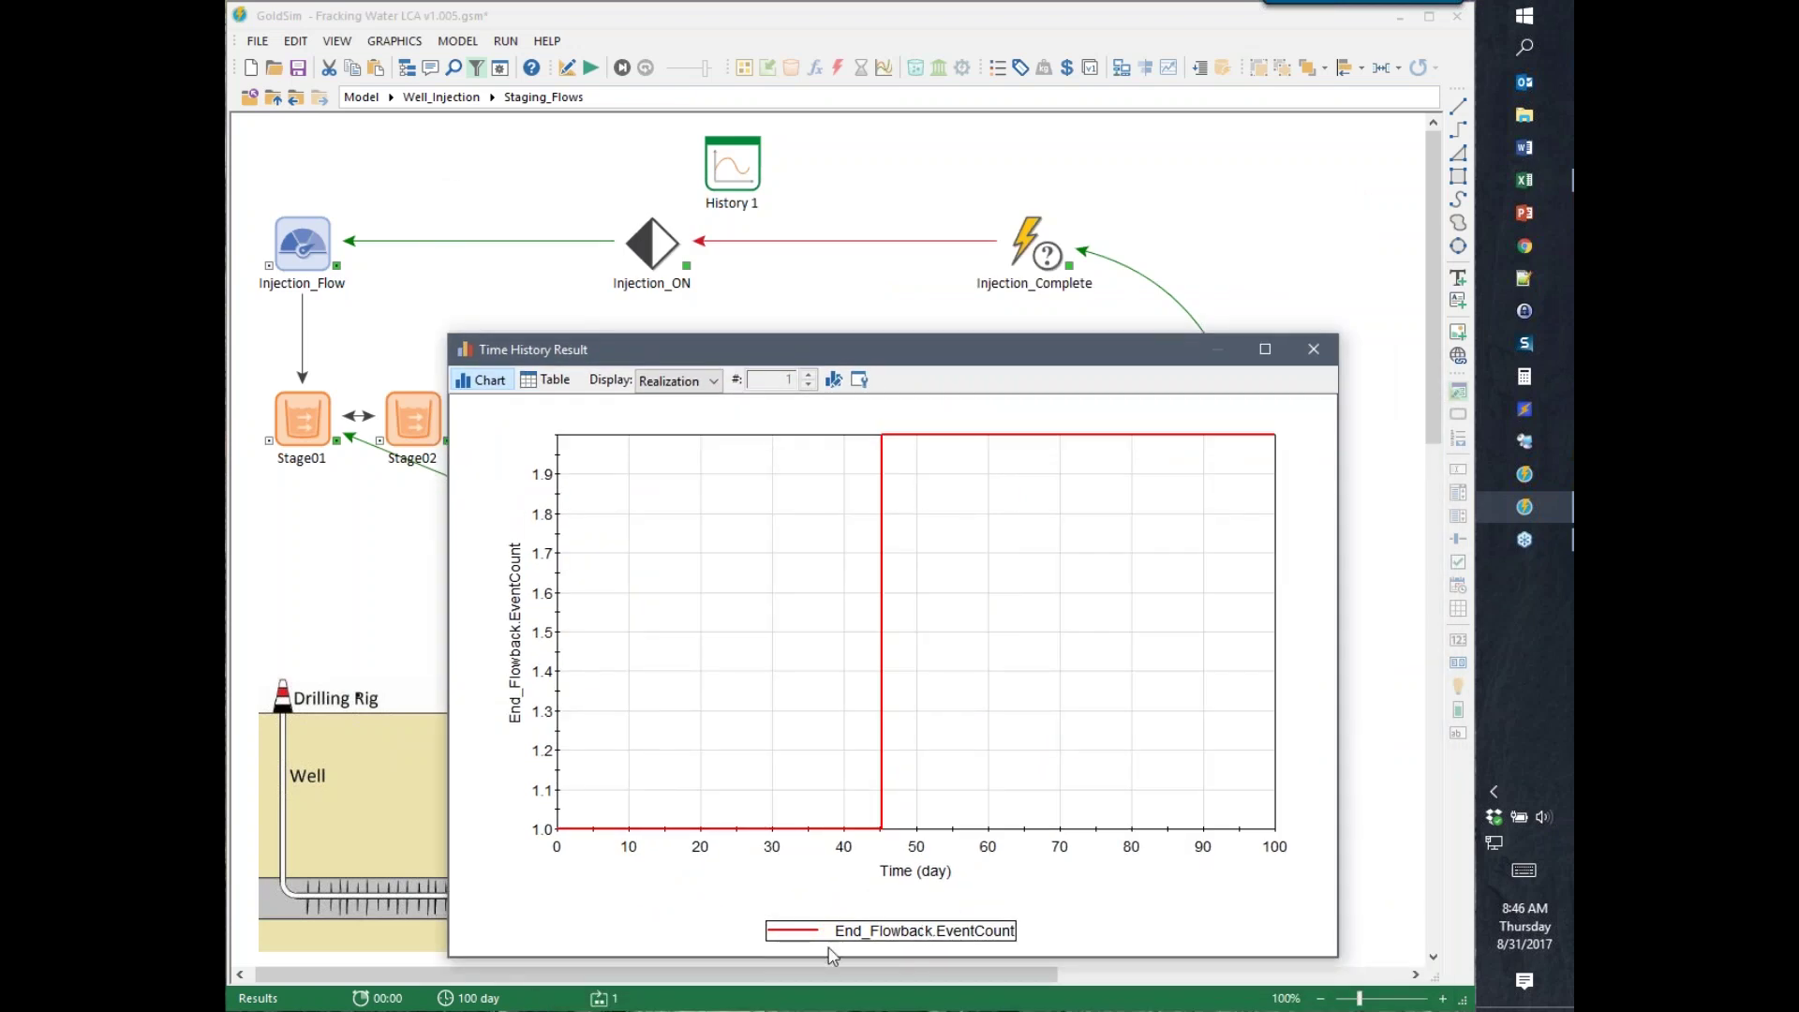
left_click(1314, 350)
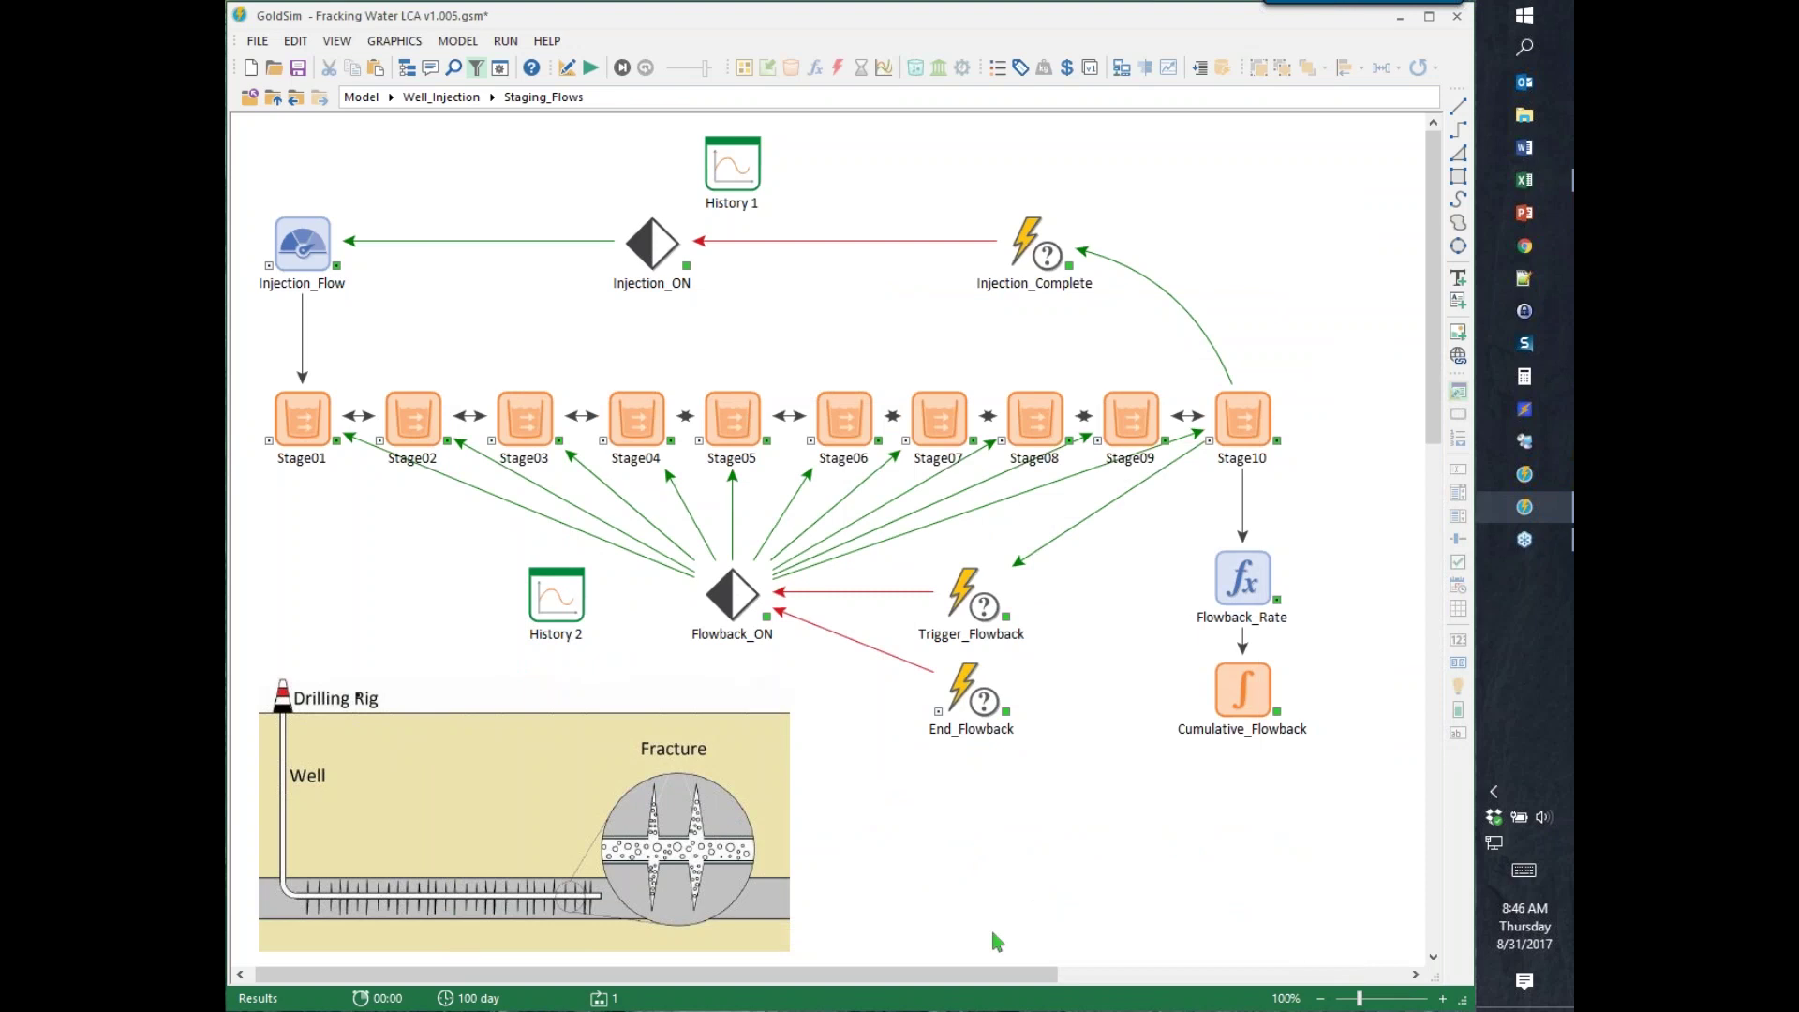
- Return to edit mode and review the trigger that sets Injection_ON to true, closing its properties without changes
key("F4")
double_click(652, 243)
left_click_drag(774, 277, 471, 341)
left_click(670, 591)
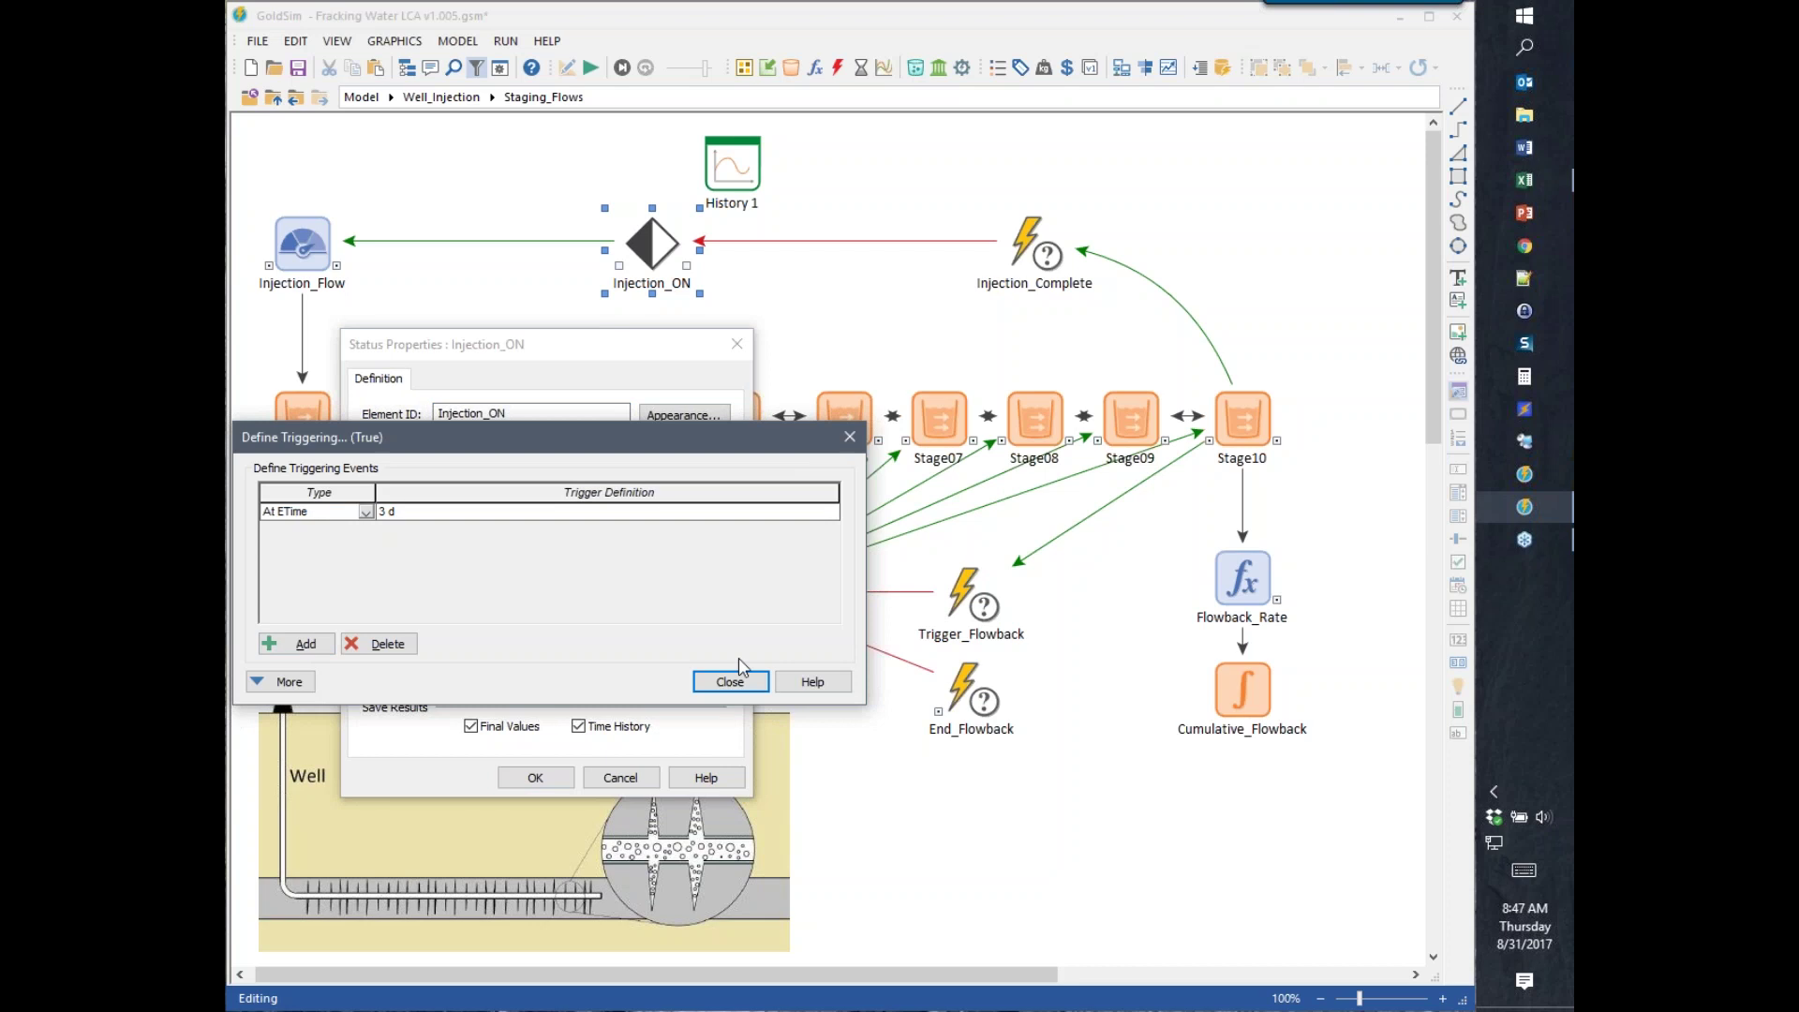
left_click(729, 683)
left_click(531, 776)
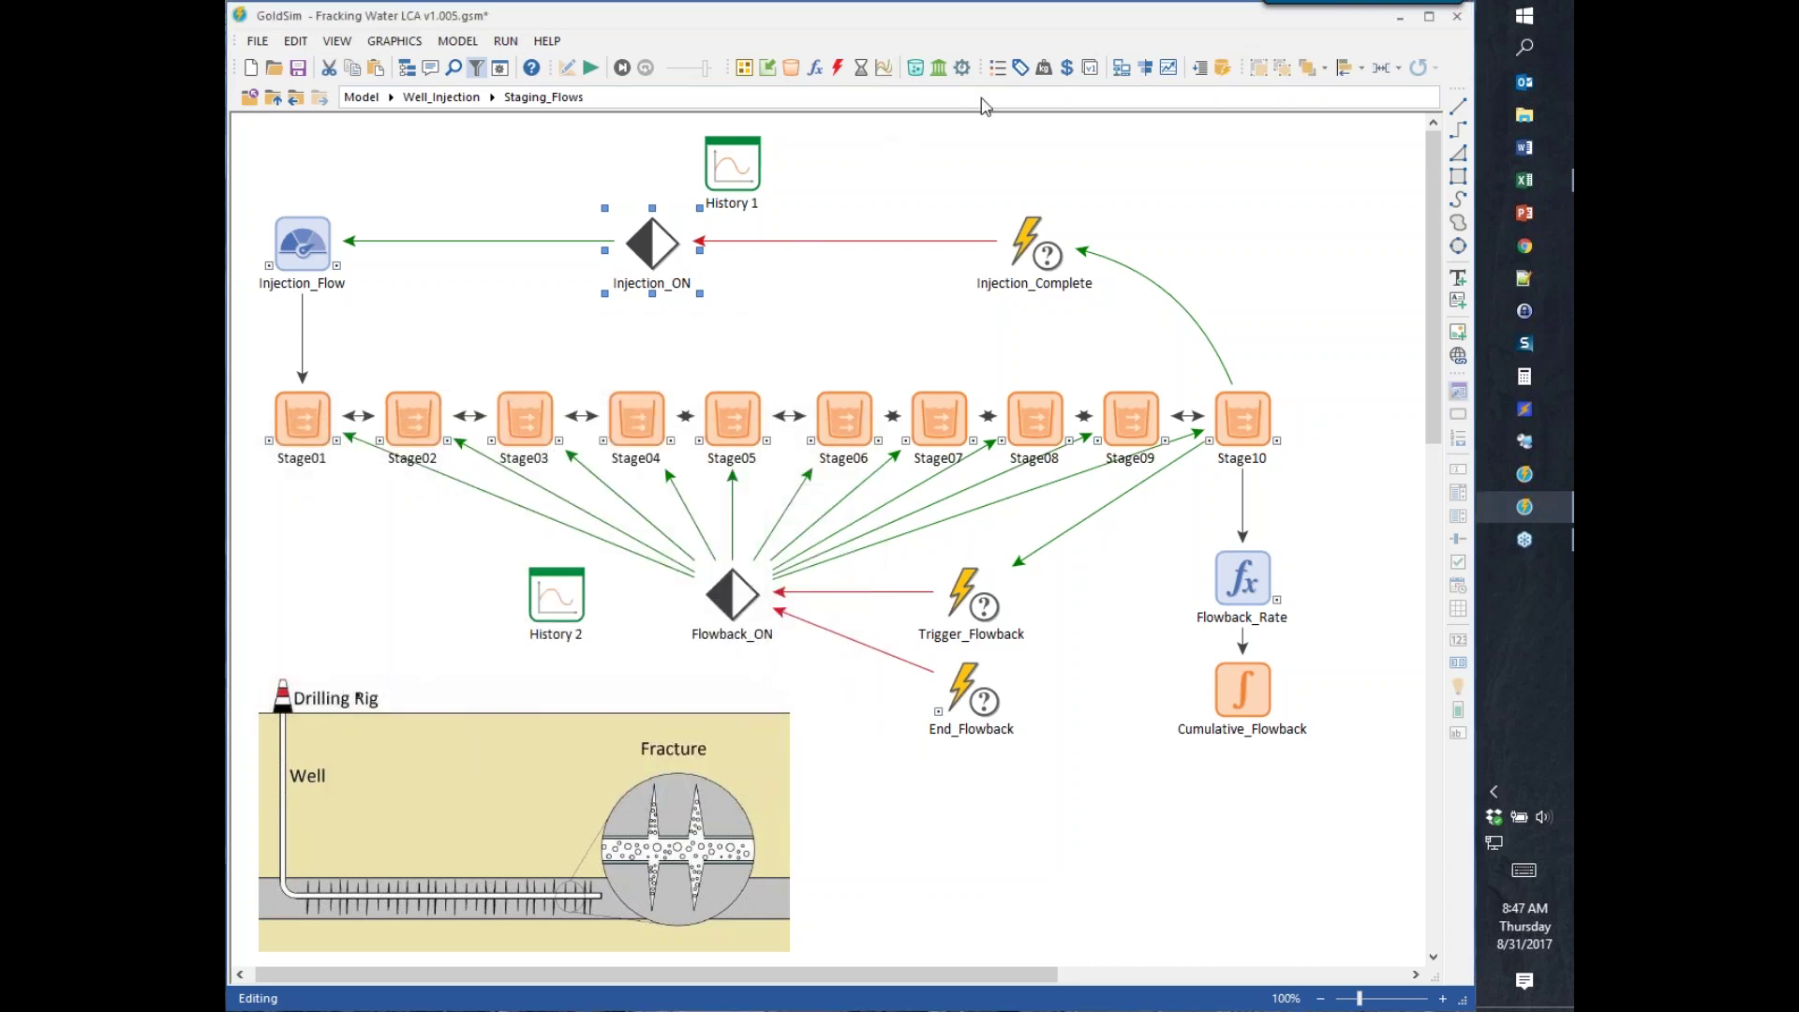
- Insert an Event Delay element below End_Flowback
left_click(835, 69)
left_click(871, 68)
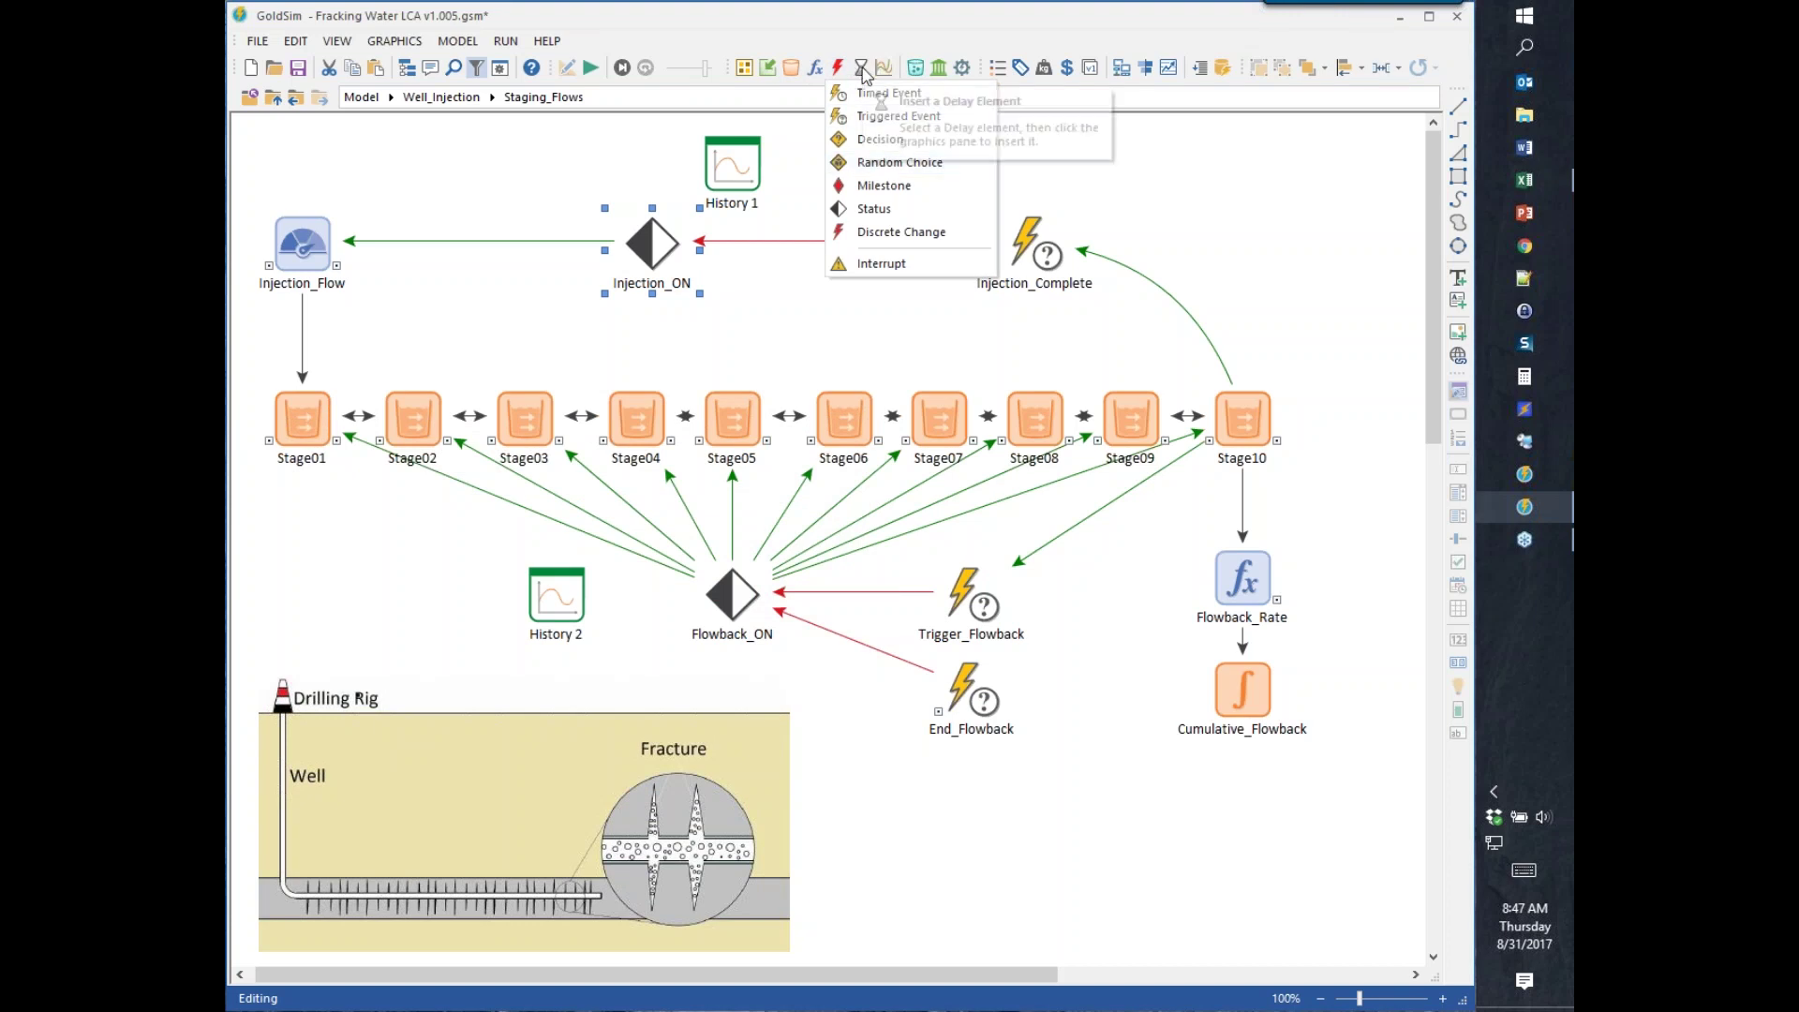
left_click(916, 138)
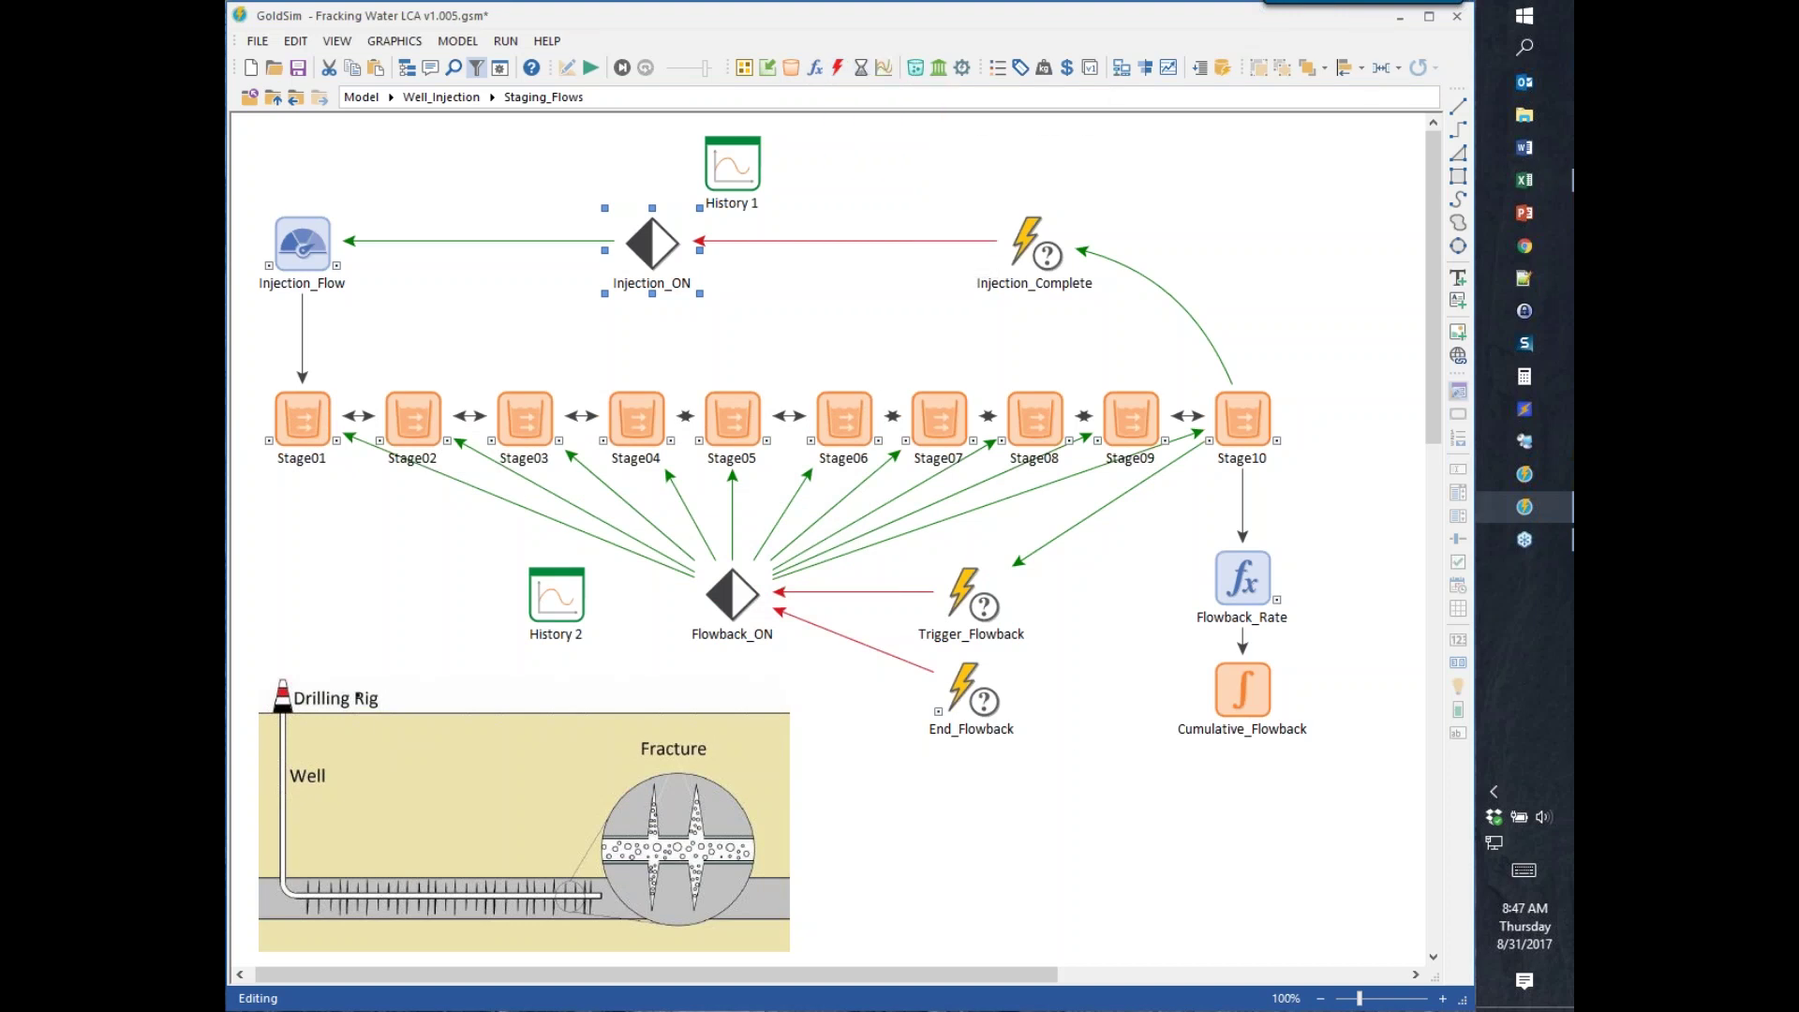
left_click(968, 828)
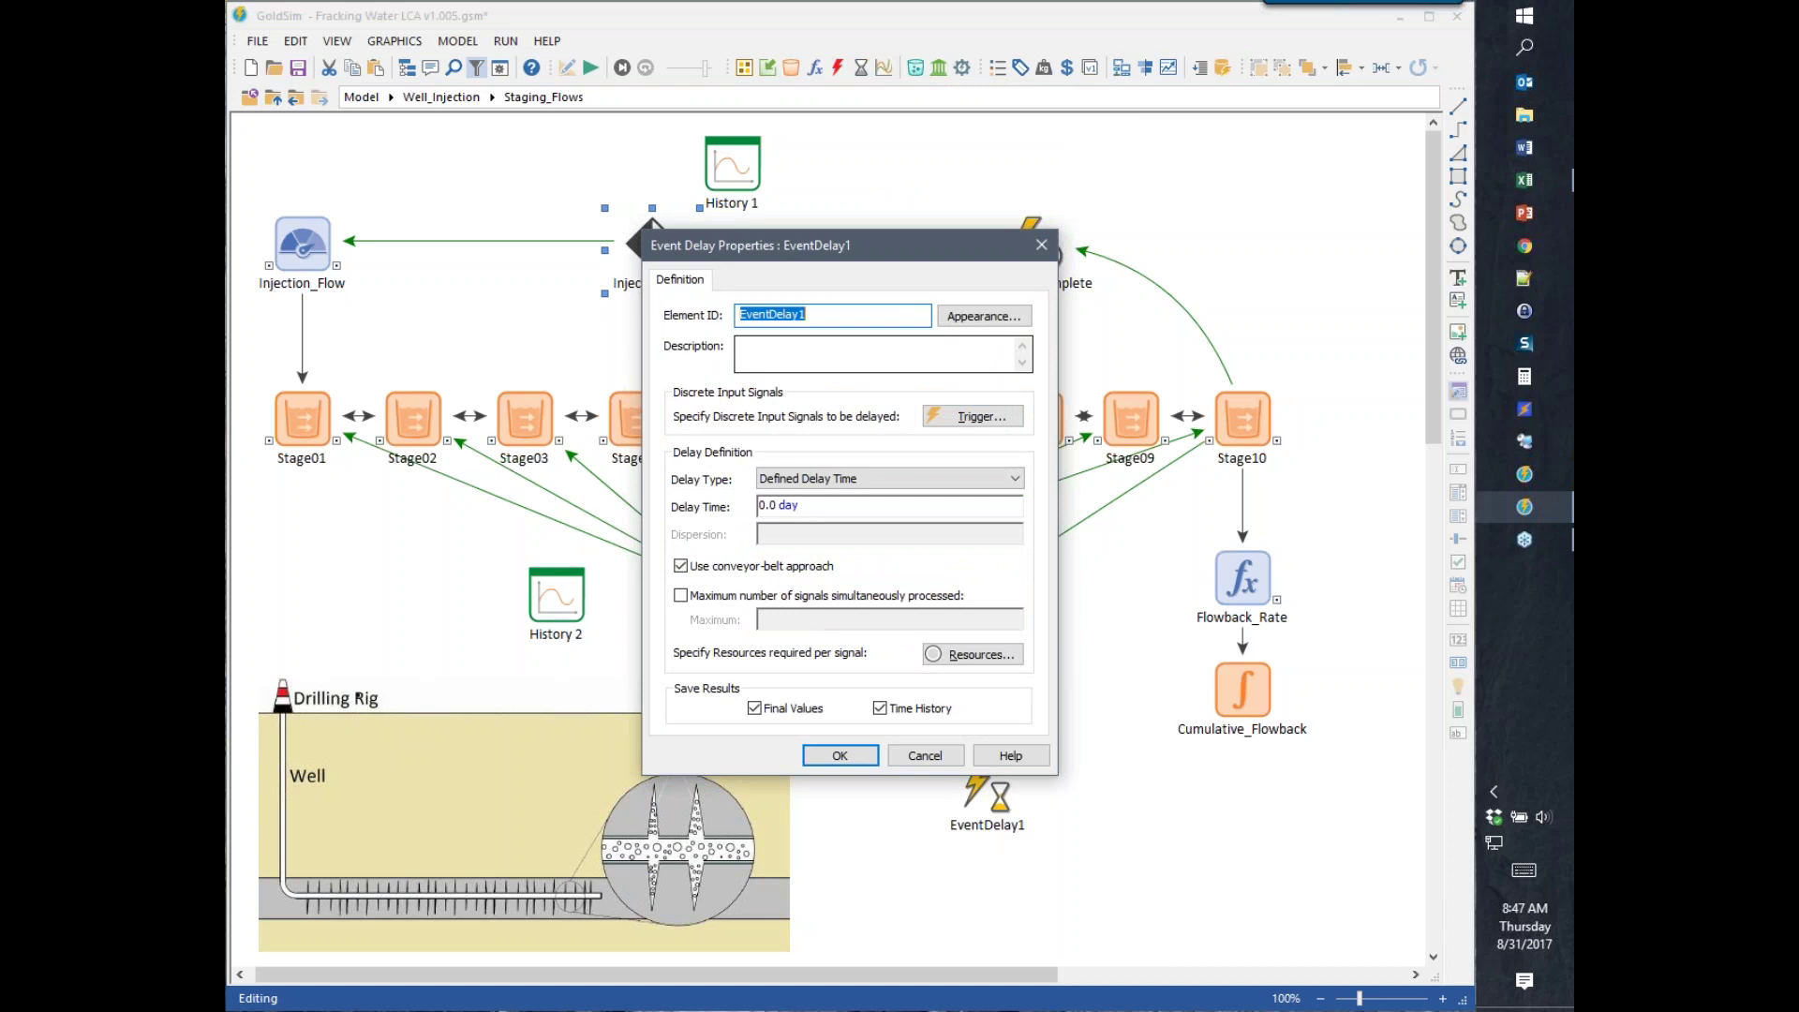
- Name the event delay Trigger_New_Injection and describe it as "Start injection into new lateral"
type("Tri")
type("gger_new")
type("New")
type("_Injection")
key("Tab")
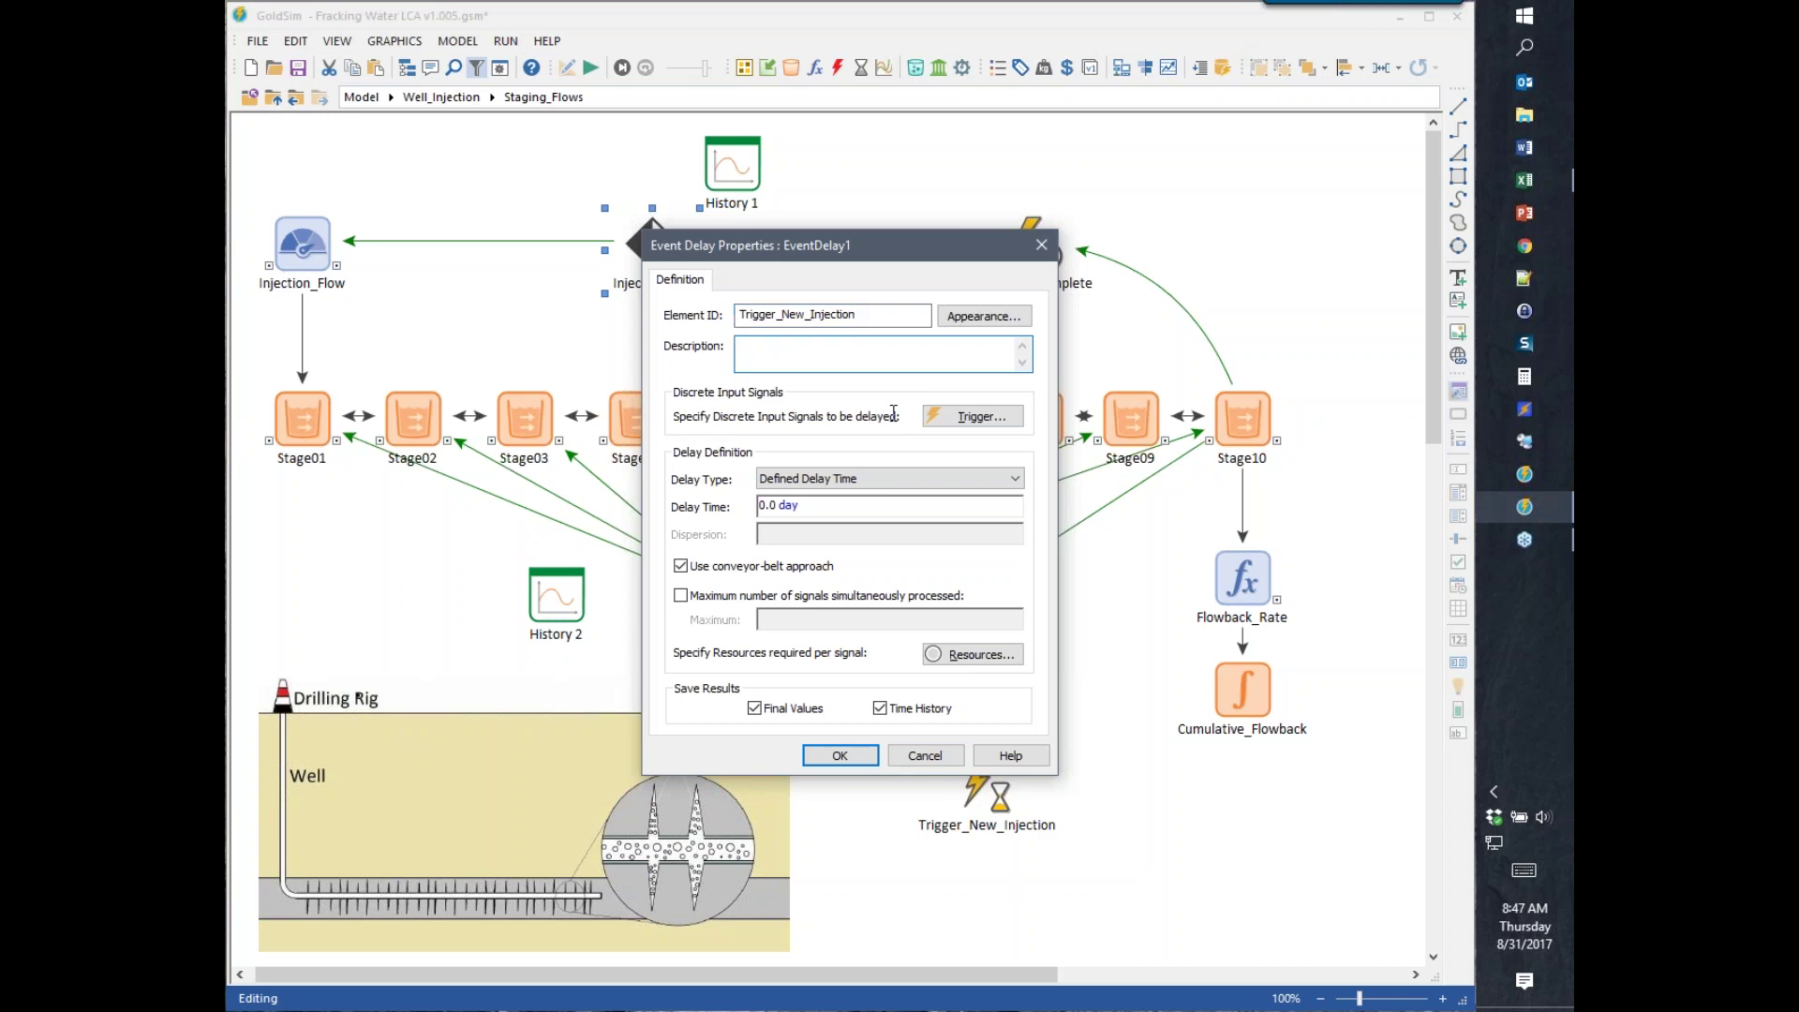
type("Start injection into new lateral")
- Add an On Event trigger to the delay's discrete input signals, using End_Flowback as the trigger definition
left_click_drag(930, 245, 650, 171)
left_click(695, 344)
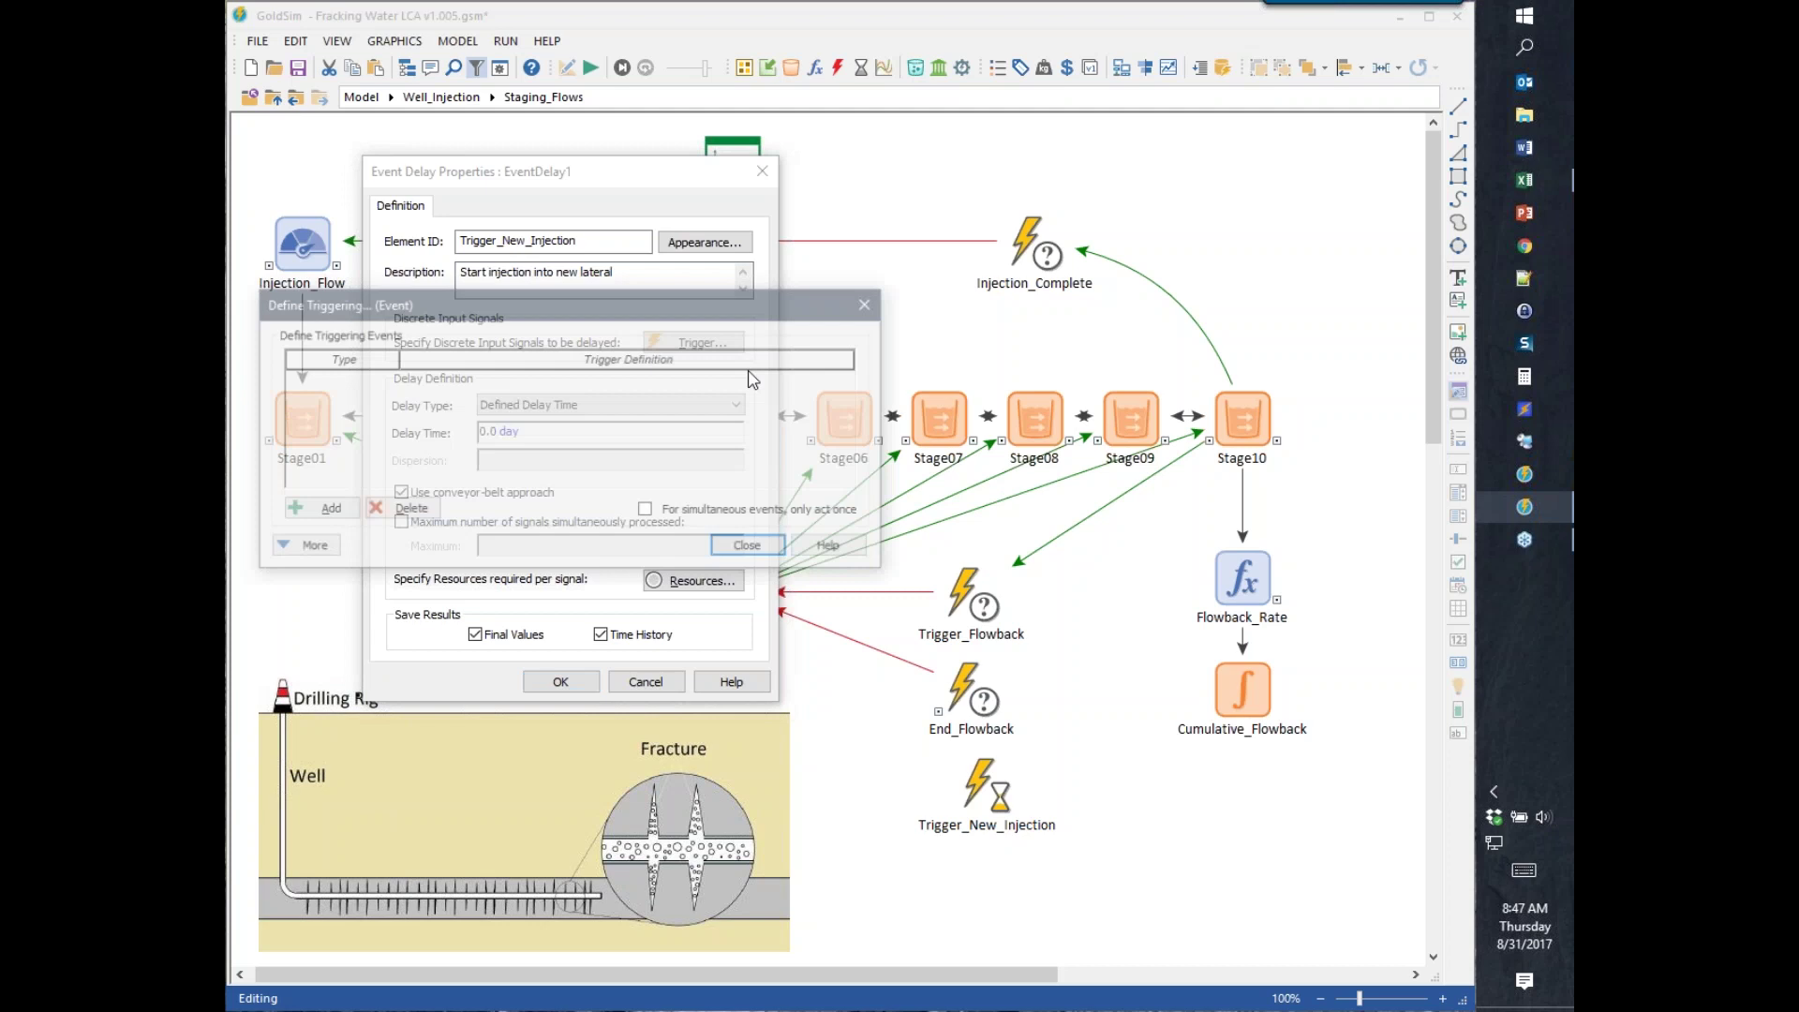
left_click(320, 510)
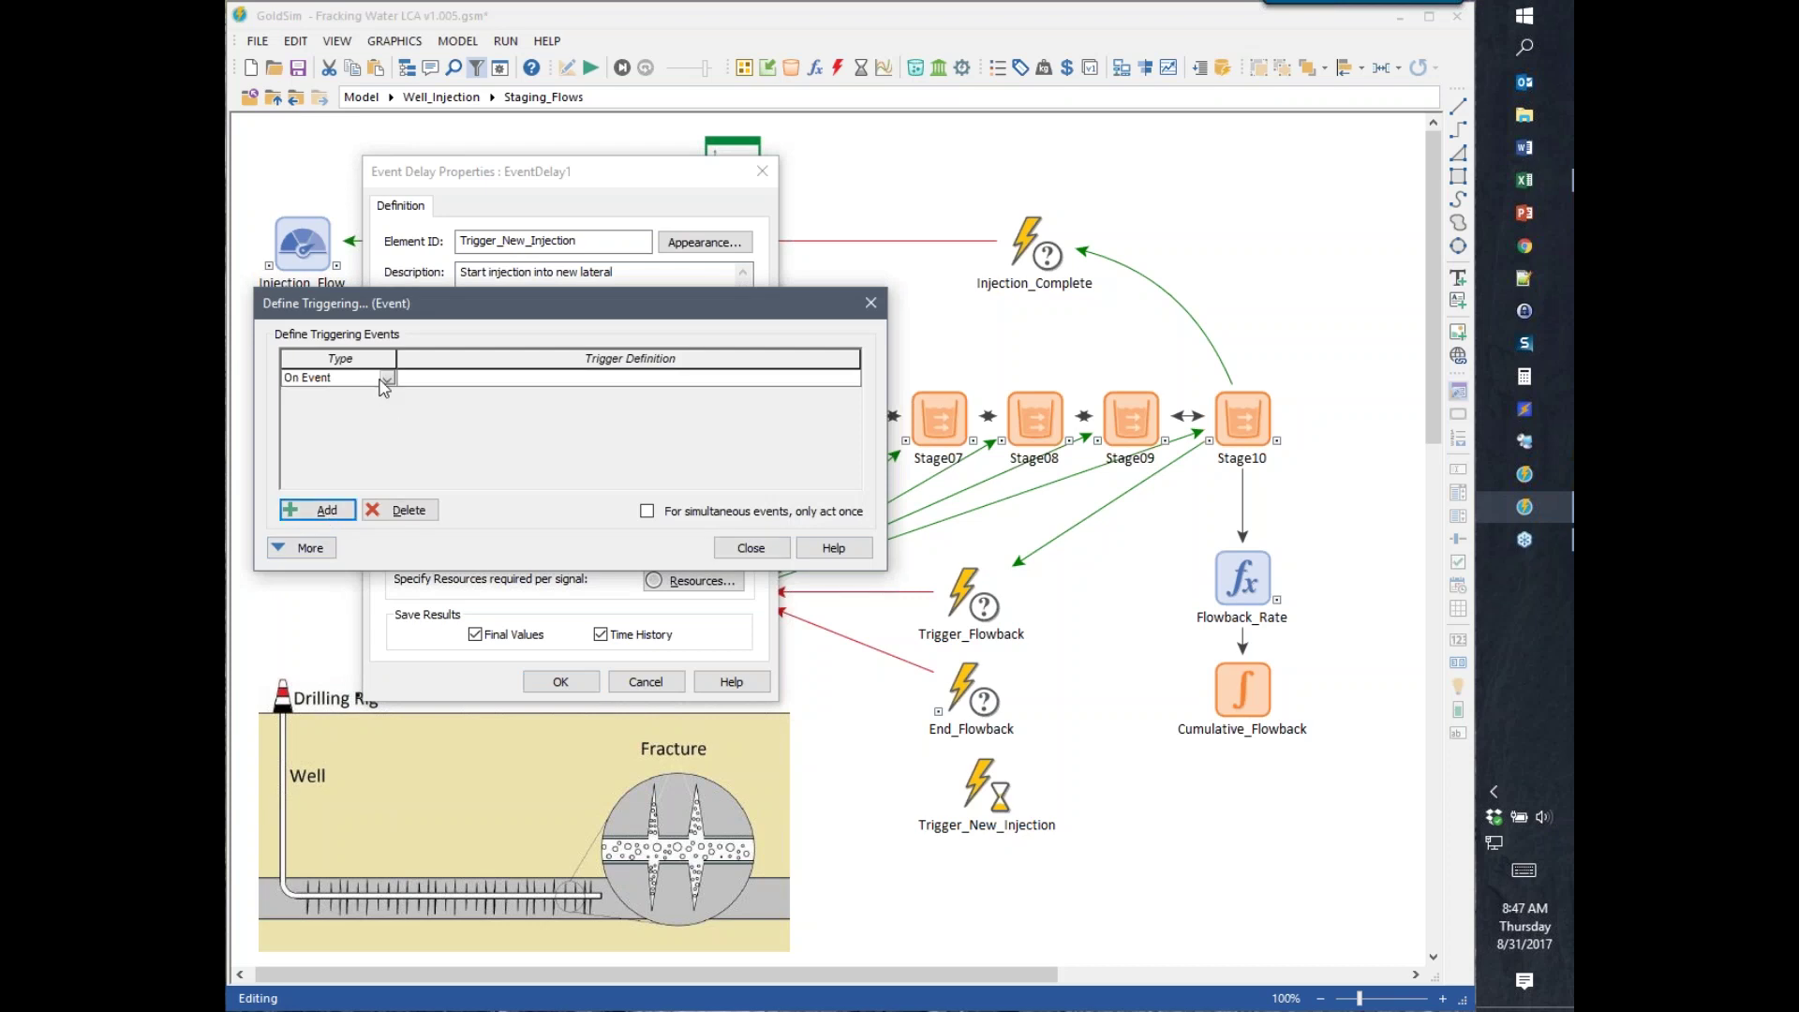
left_click(412, 378)
type("end")
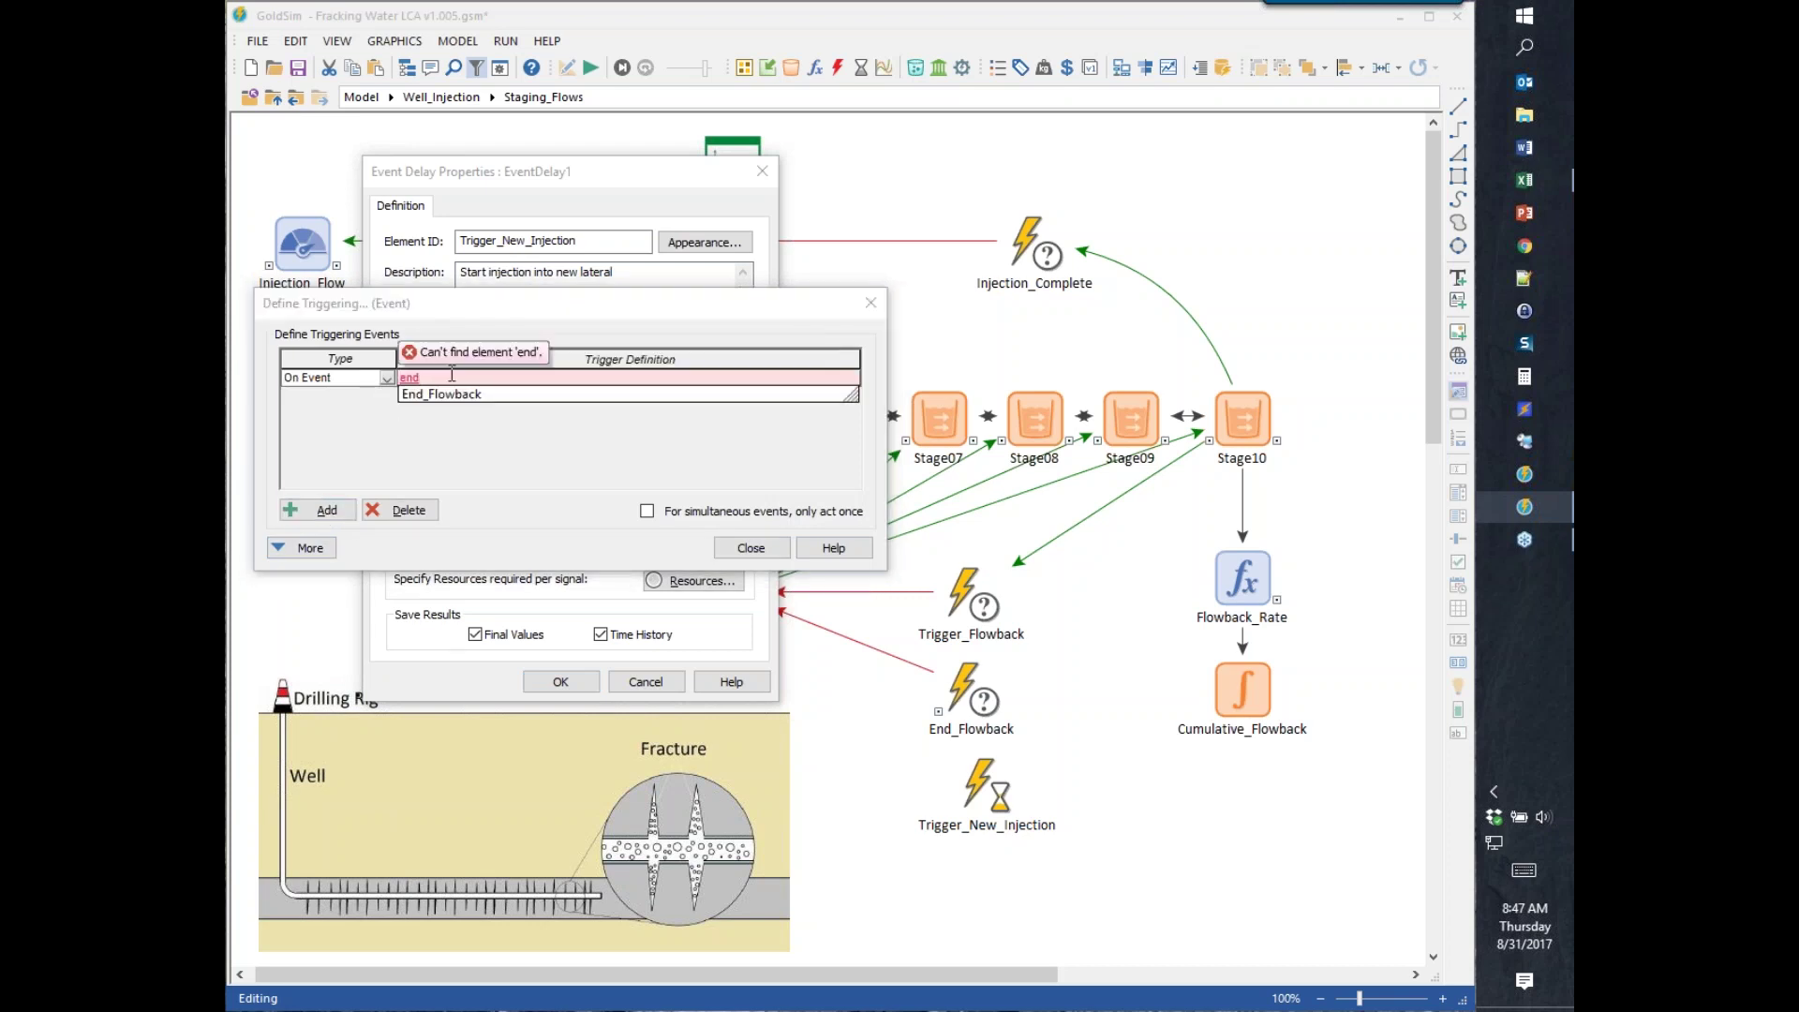
left_click(450, 395)
left_click(750, 548)
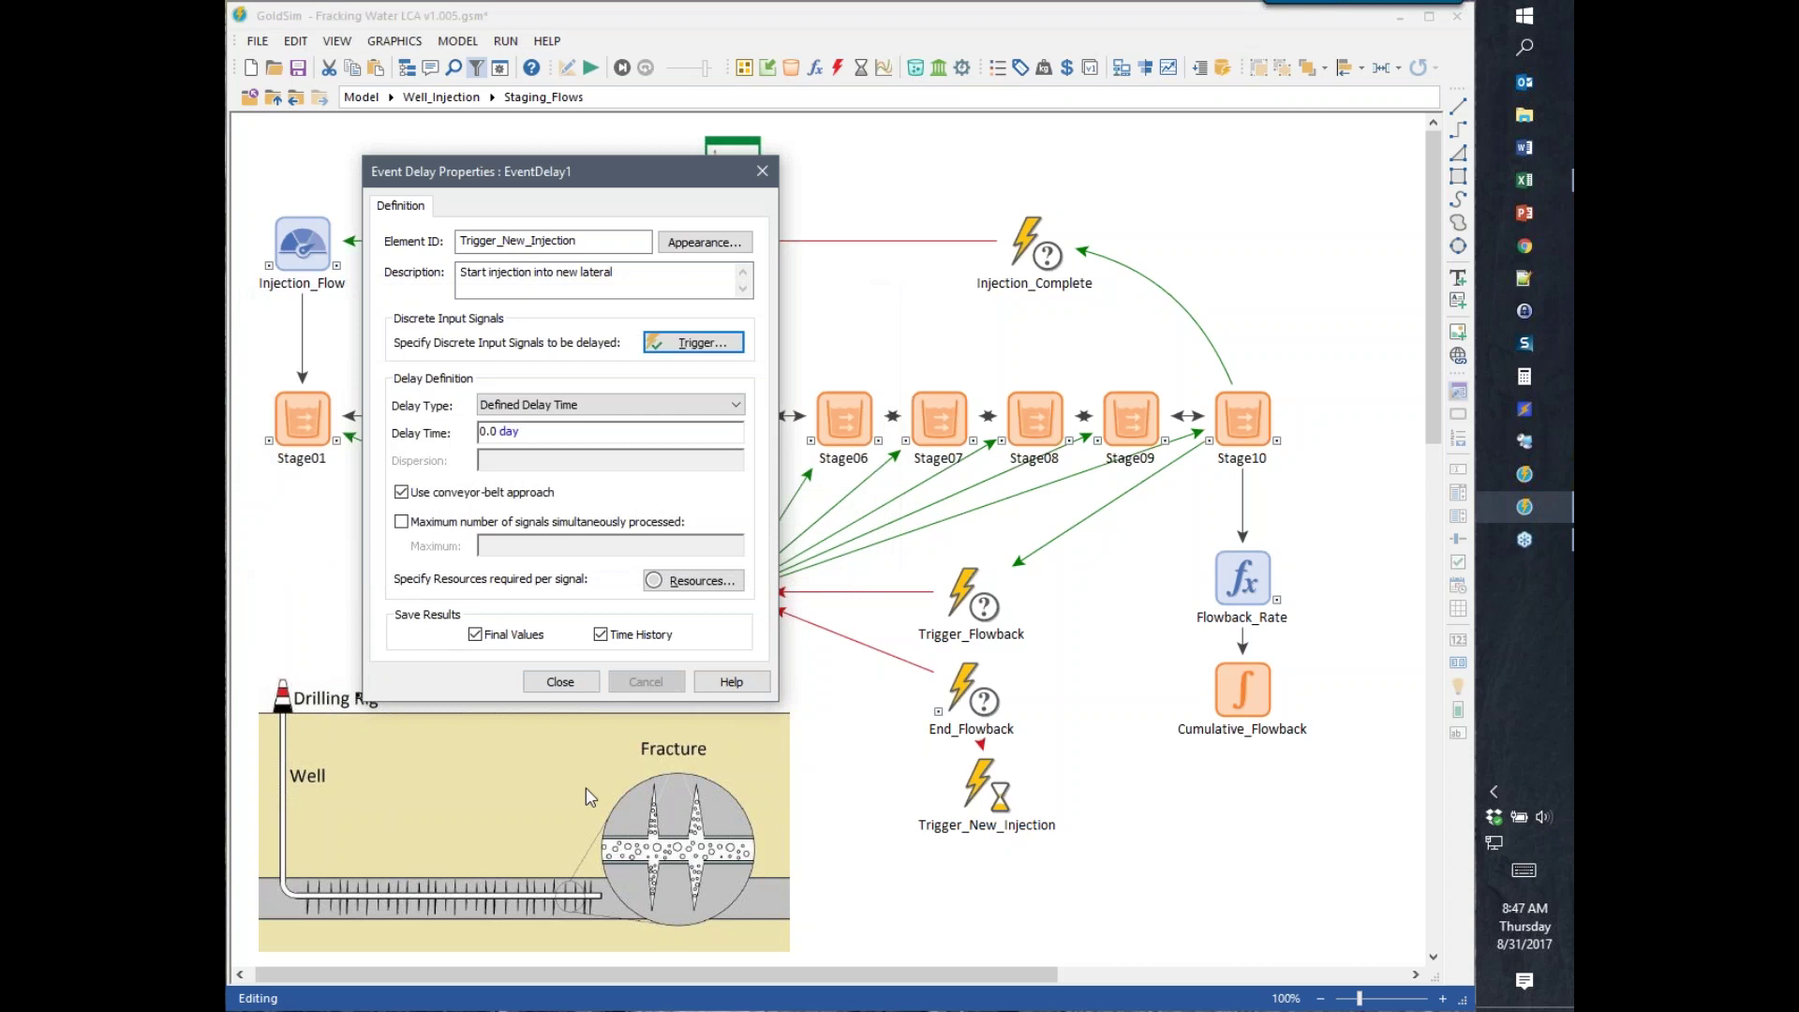
- Set the delay time to 5 days, close the properties, and align the Trigger_New_Injection element directly below End_Flowback
left_click_drag(499, 431, 399, 433)
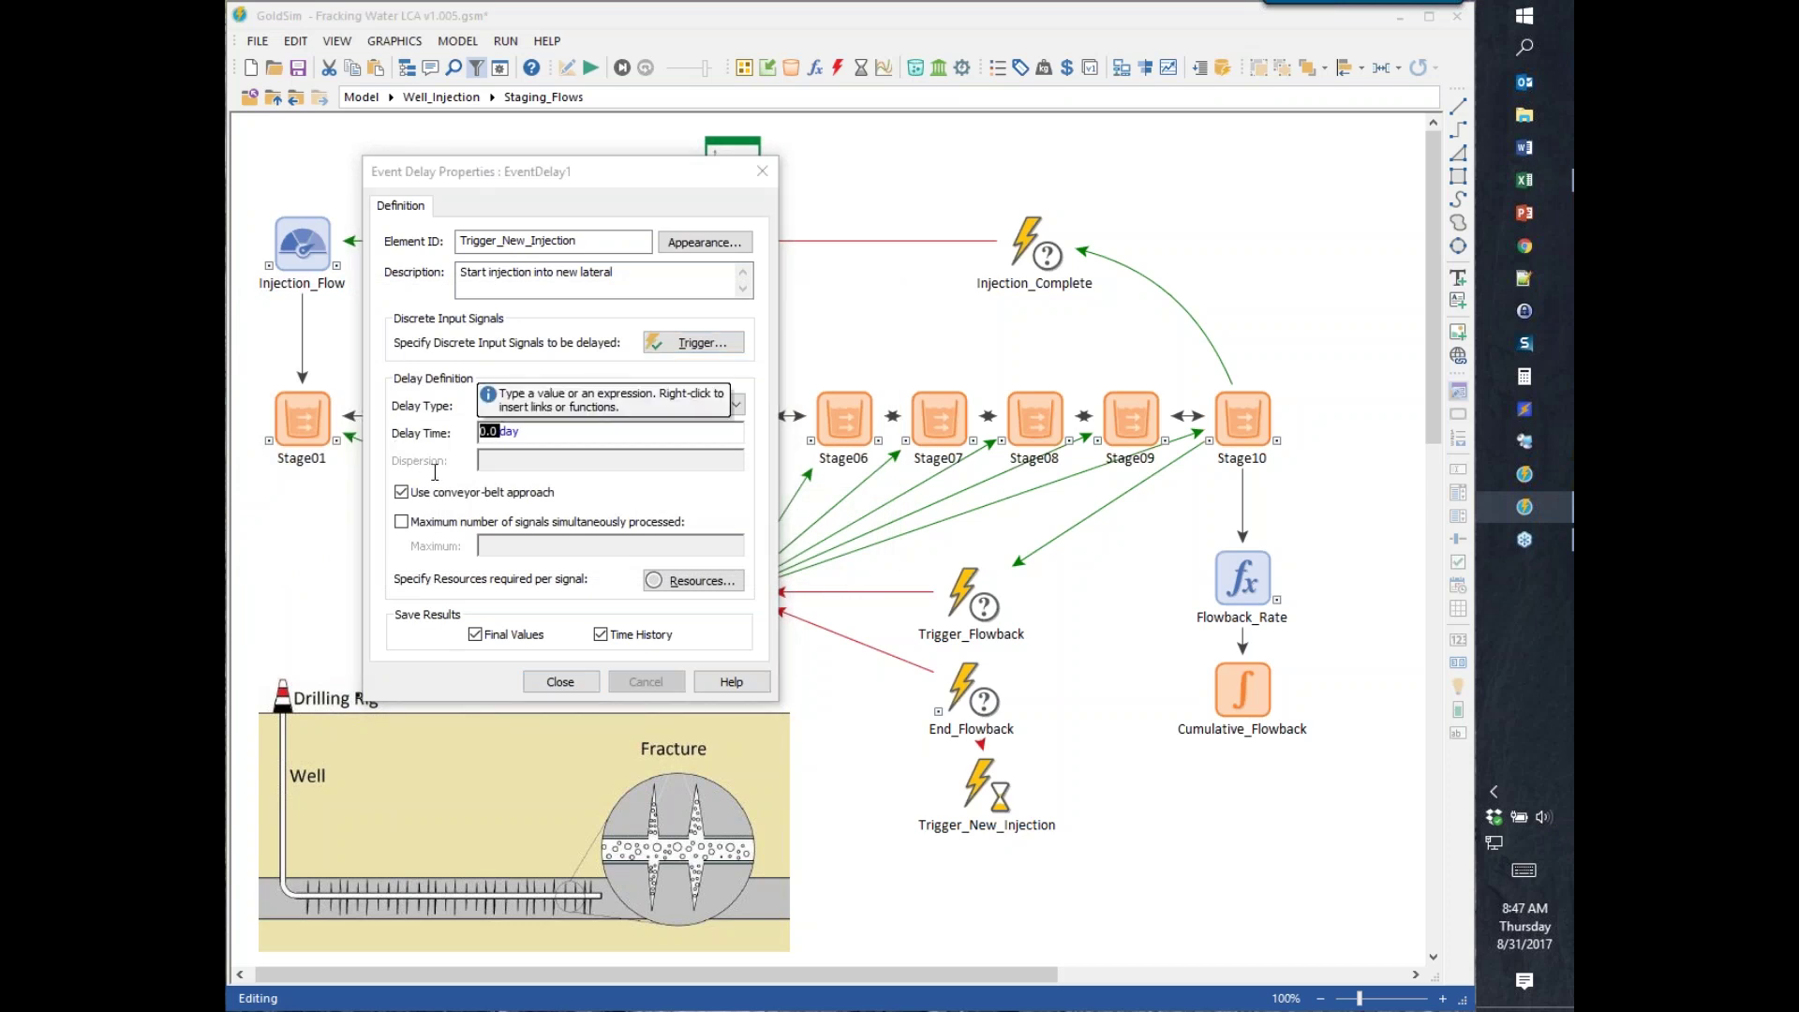
type("1")
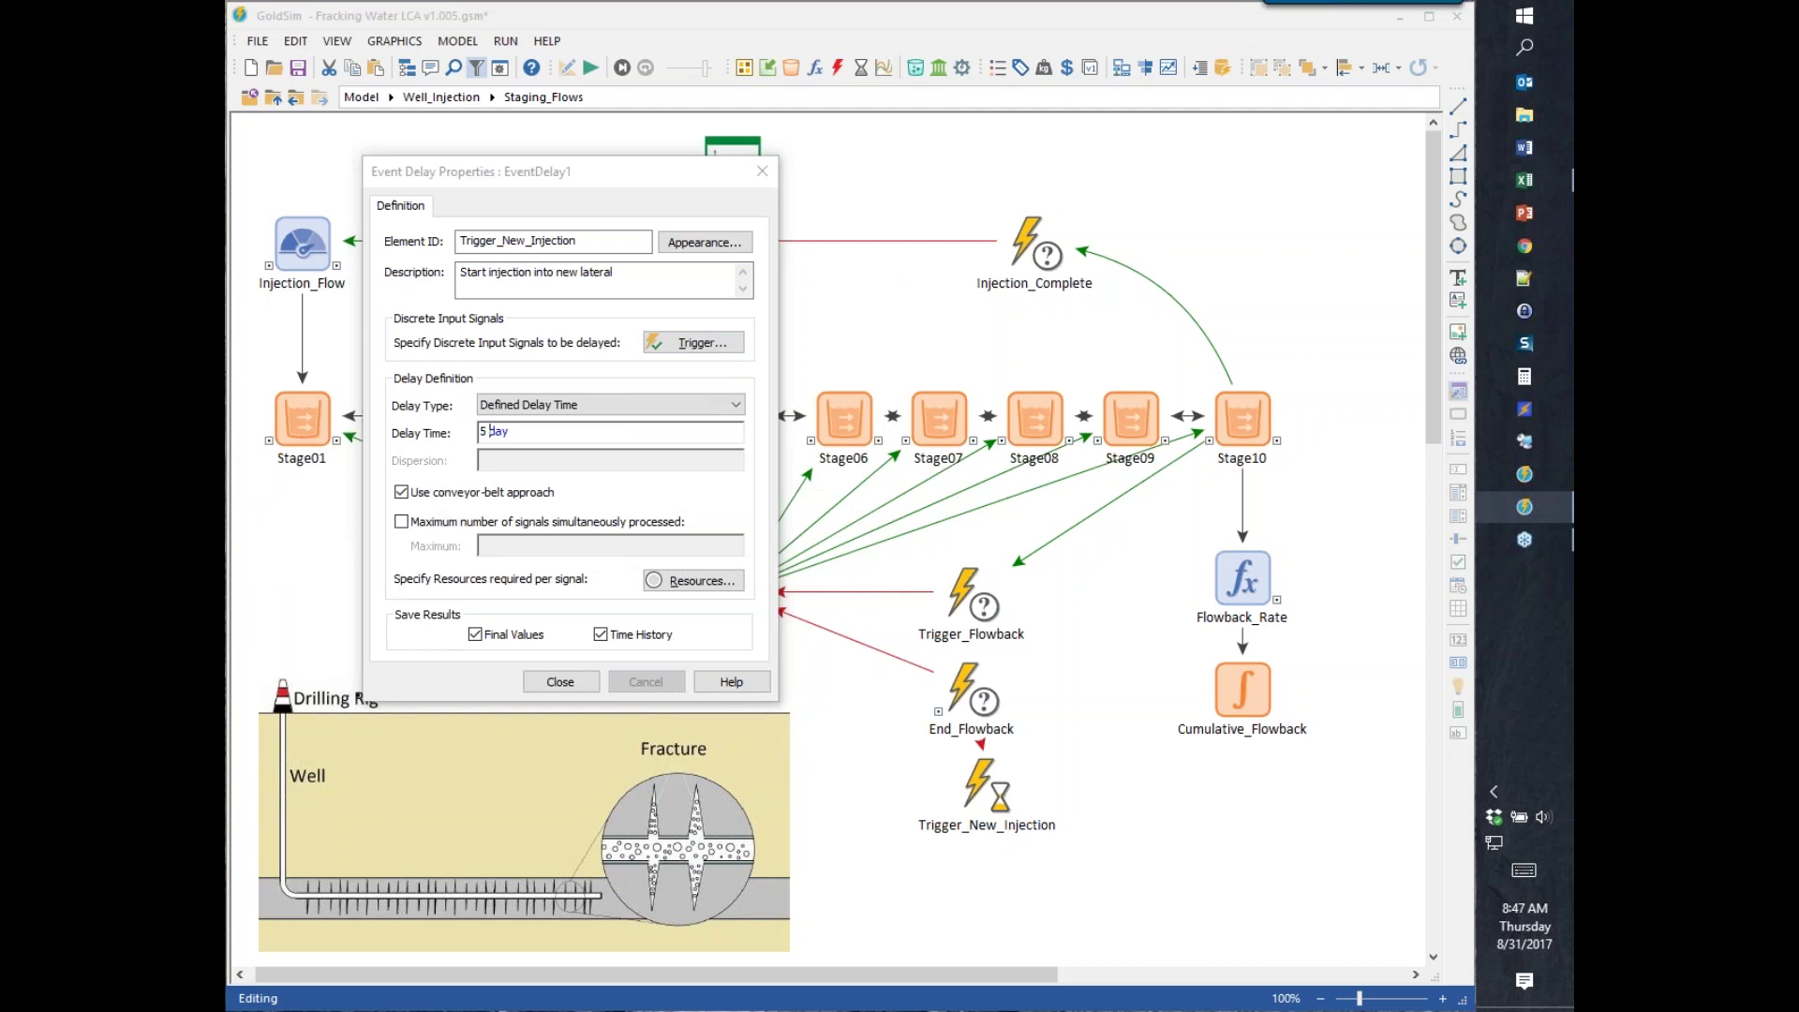
left_click(561, 681)
left_click_drag(979, 795, 964, 821)
left_click(1165, 843)
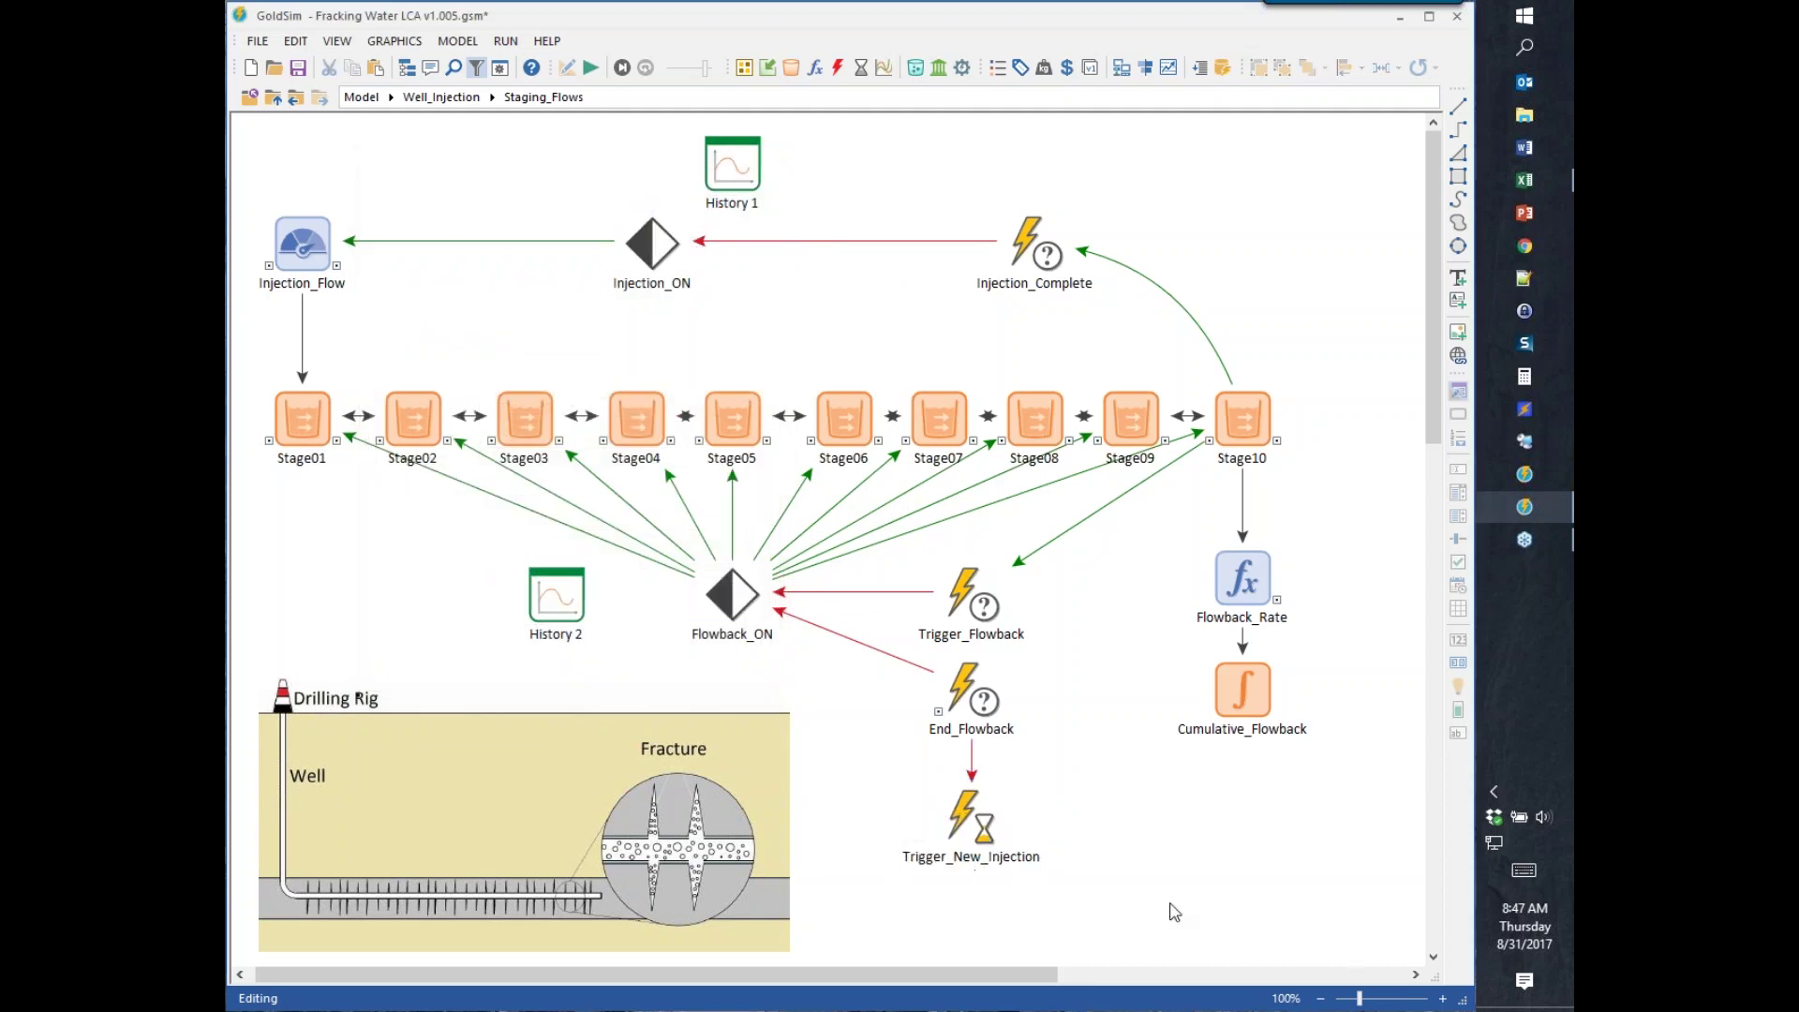